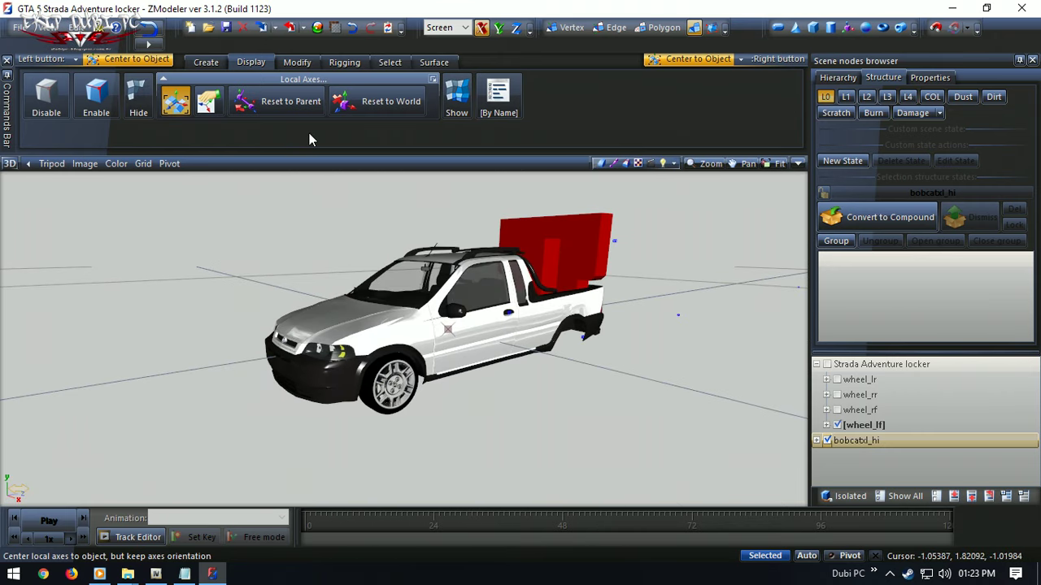
- Save the project, and create a new standard material named Roda
{"action": "left_click", "coordinate": [226, 27]}
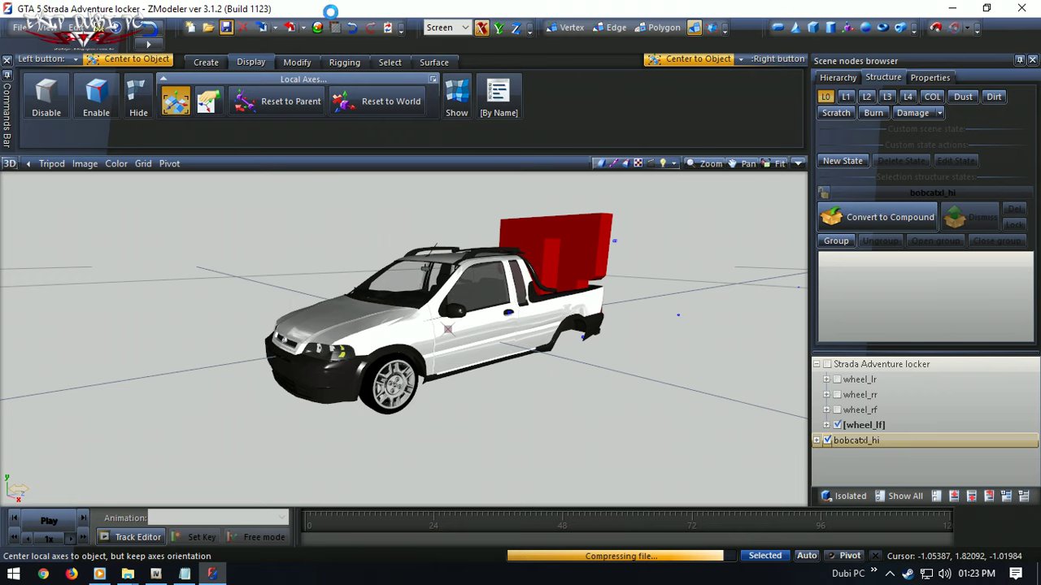
{"action": "left_click", "coordinate": [335, 27]}
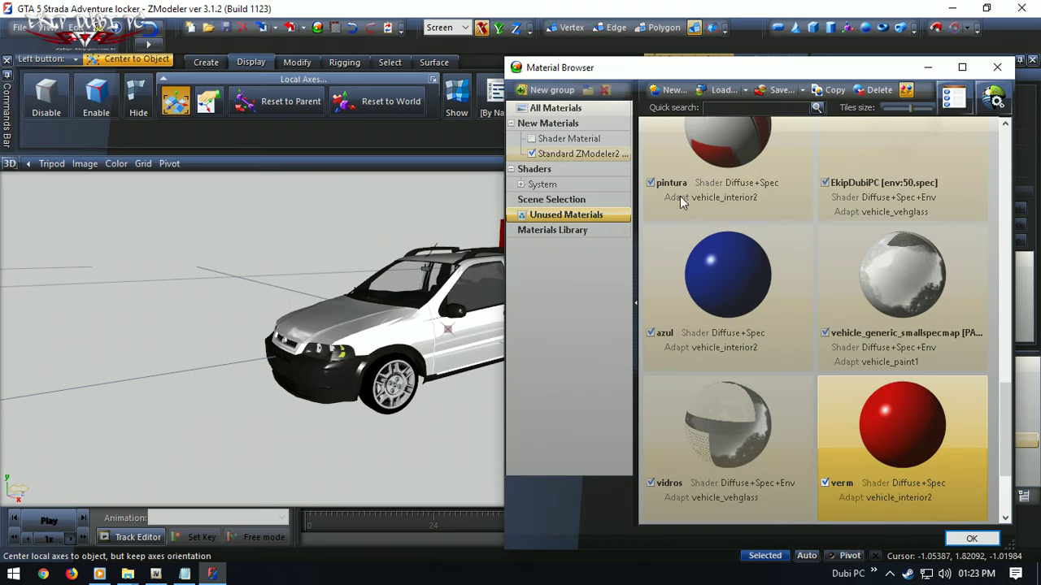
{"action": "left_click", "coordinate": [672, 93]}
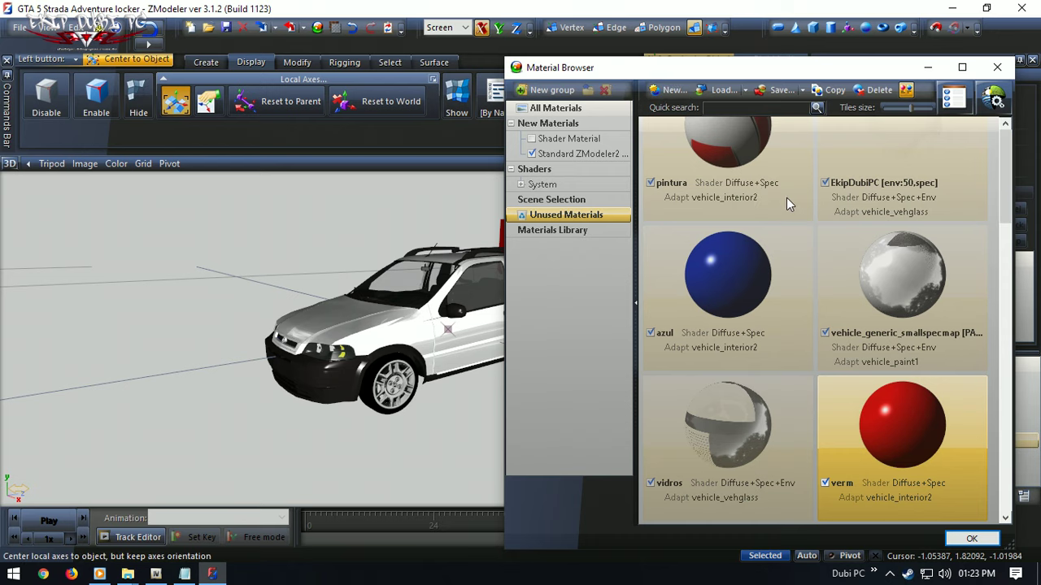
{"action": "left_click", "coordinate": [710, 483]}
{"action": "double_click", "coordinate": [709, 483]}
{"action": "type", "text": "Roda"}
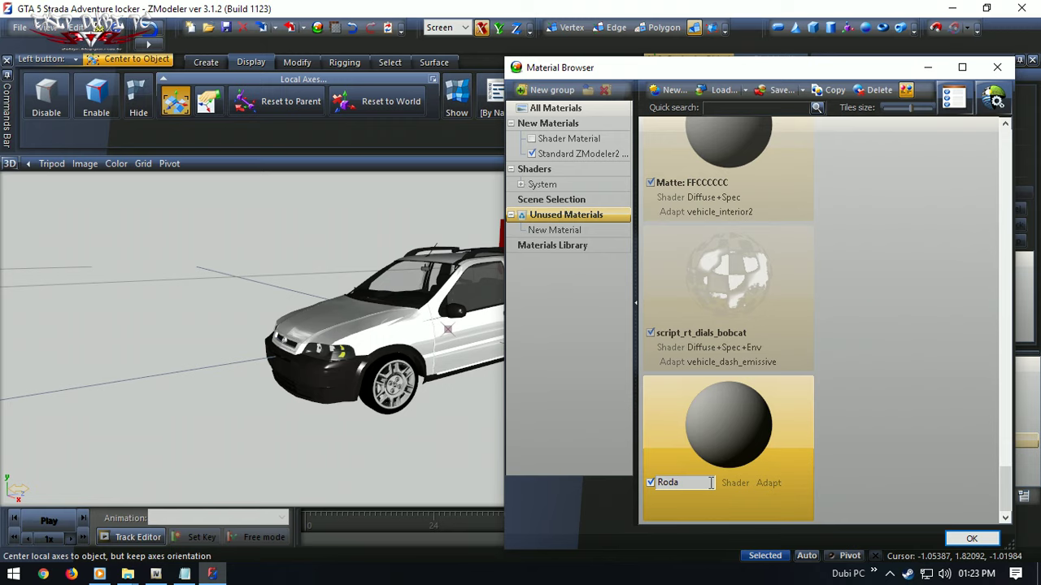
{"action": "key", "text": "Return"}
- Set the Roda material's diffuse color to white and its specular power to 2000
{"action": "double_click", "coordinate": [731, 450]}
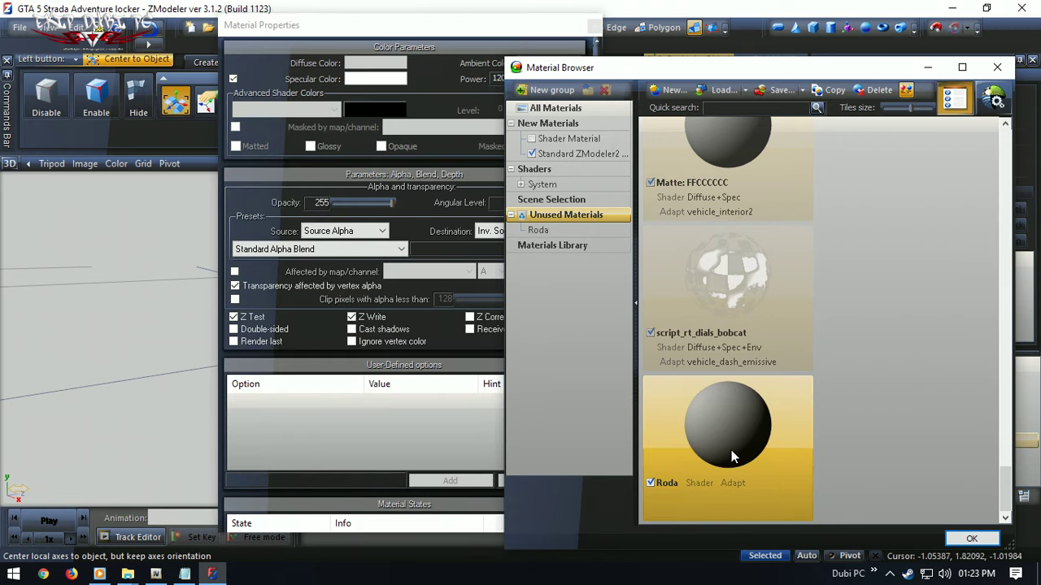
{"action": "left_click", "coordinate": [385, 35]}
{"action": "left_click", "coordinate": [395, 65]}
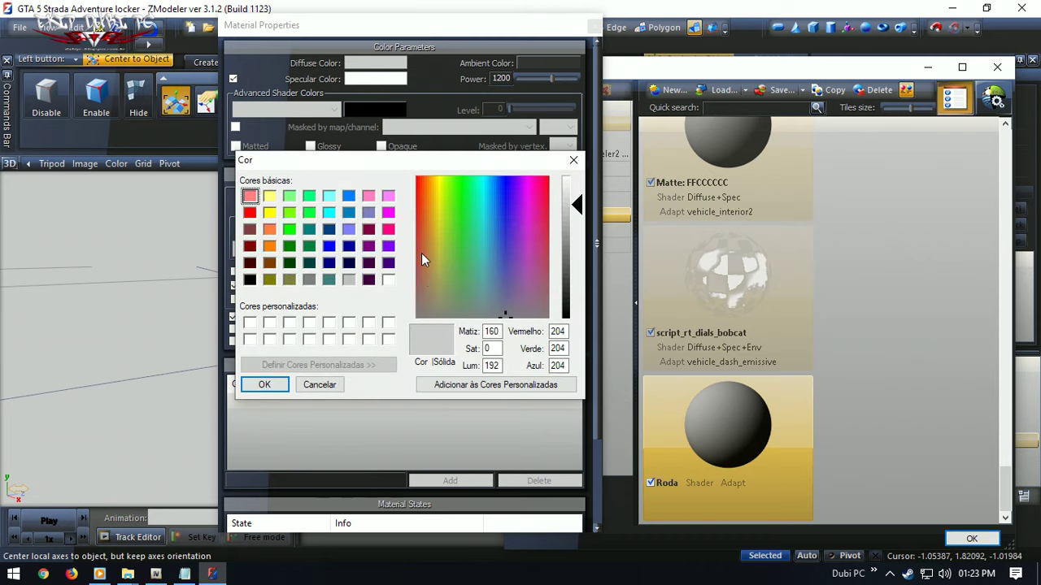
{"action": "left_click", "coordinate": [388, 280]}
{"action": "left_click", "coordinate": [264, 385]}
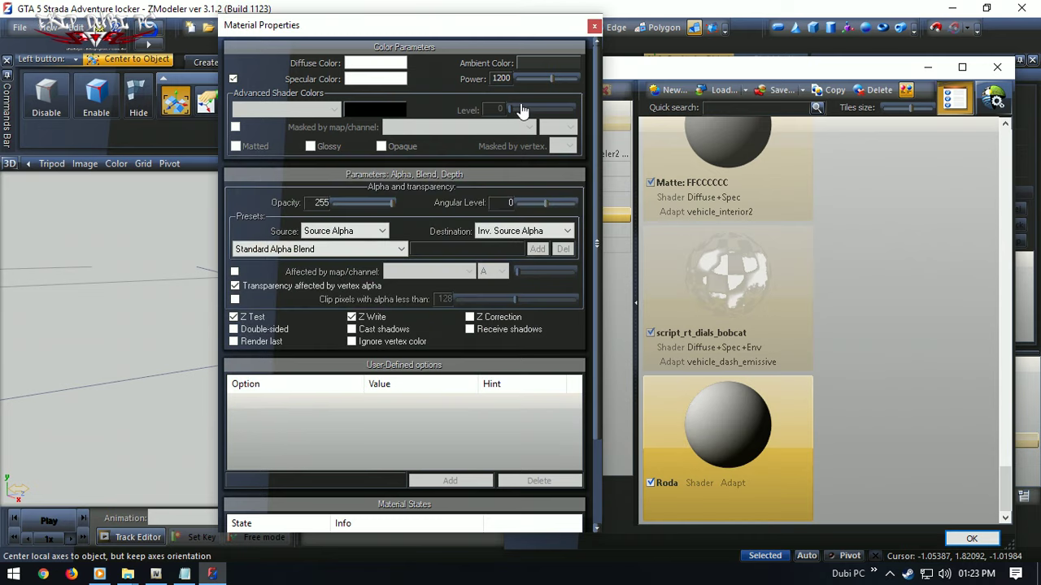
{"action": "left_click_drag", "start_coordinate": [549, 80], "coordinate": [583, 78]}
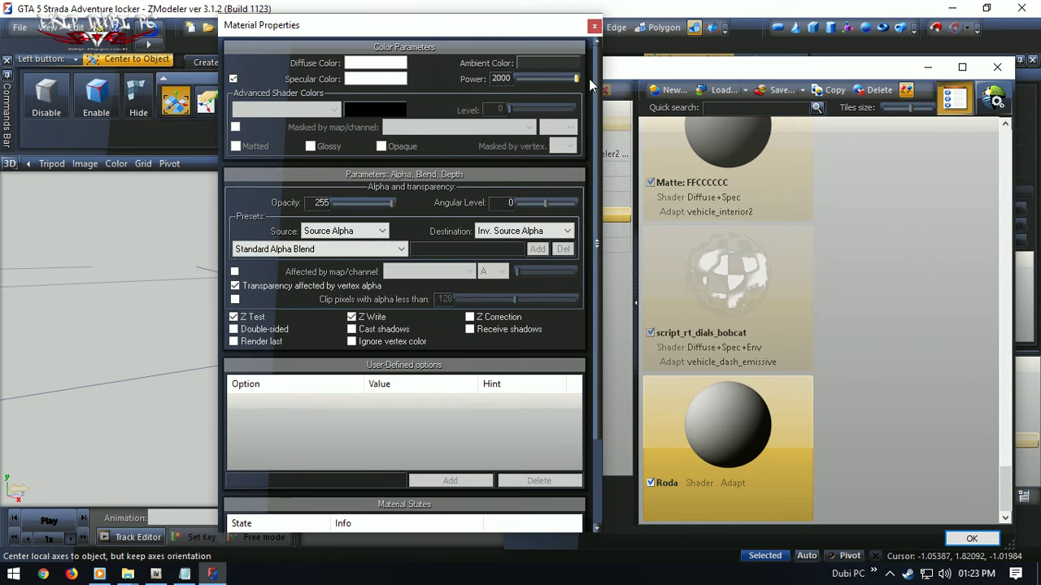
{"action": "left_click", "coordinate": [594, 27]}
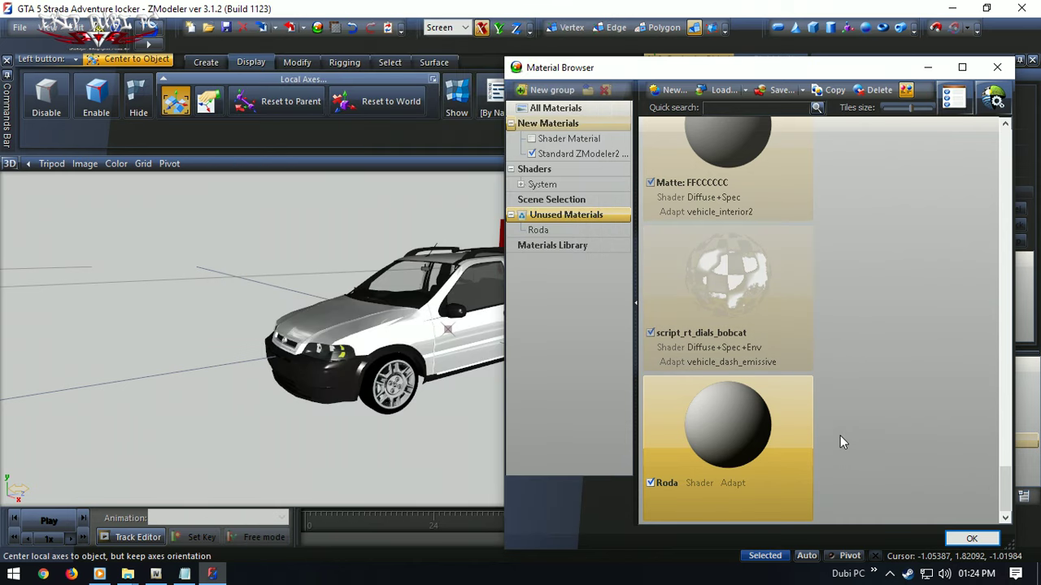
- Create a second new standard material and name it RODA1
{"action": "left_click", "coordinate": [668, 89]}
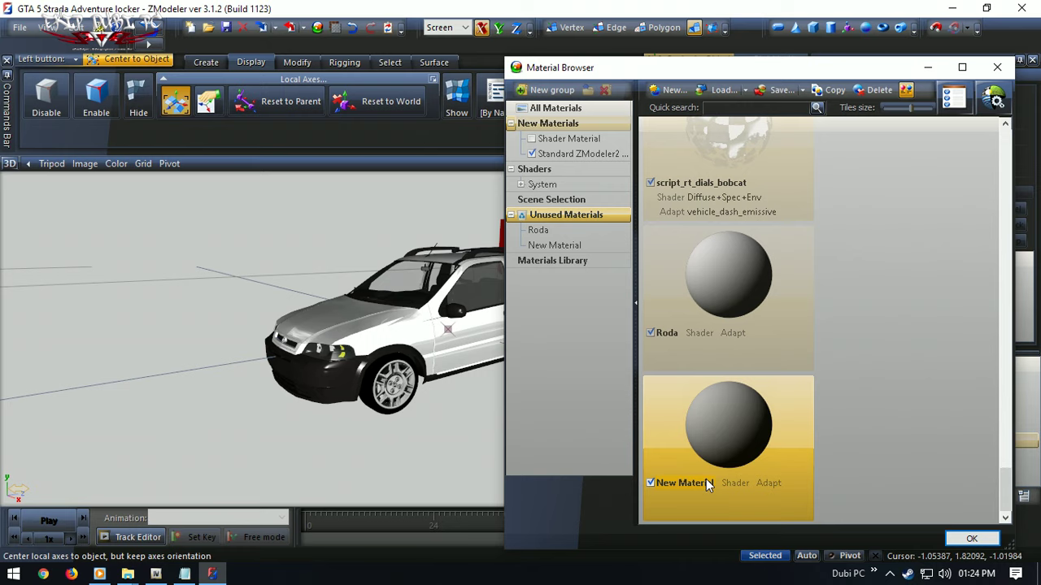
{"action": "left_click", "coordinate": [707, 480]}
{"action": "type", "text": "RODA"}
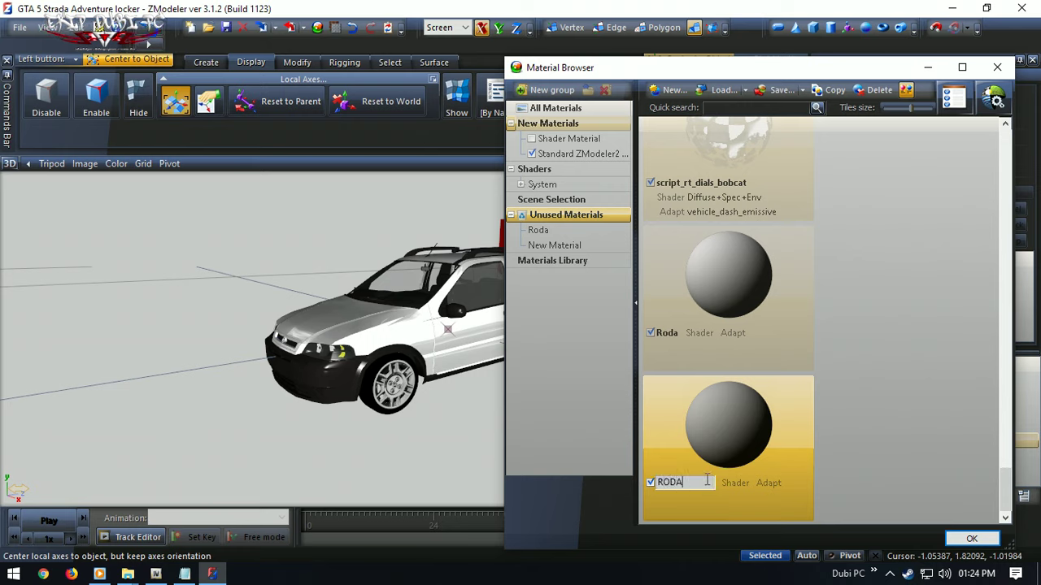
{"action": "key", "text": "Return"}
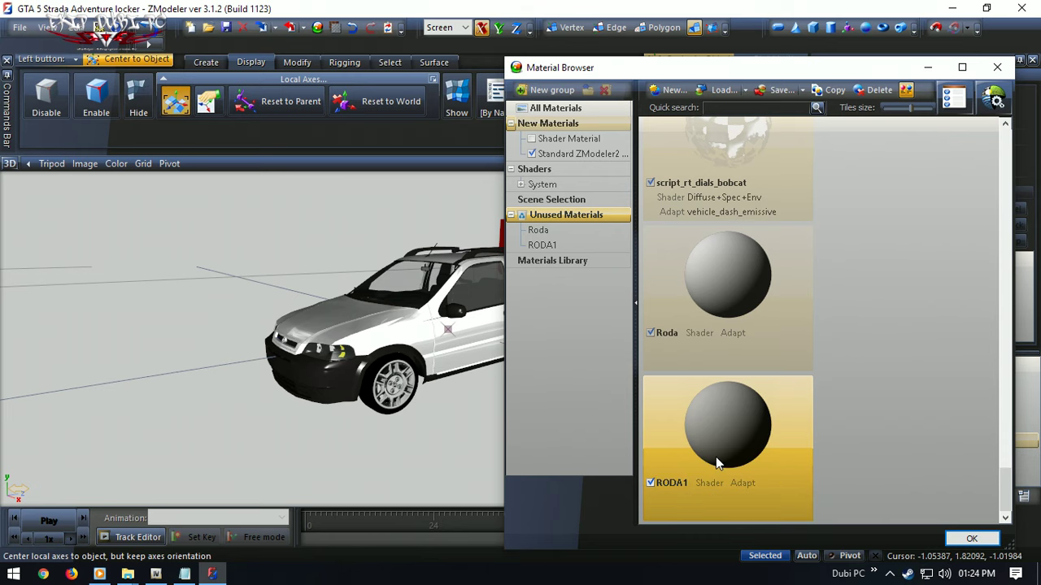
- Set the RODA1 material's diffuse color to white and close its properties
{"action": "double_click", "coordinate": [716, 457]}
{"action": "left_click", "coordinate": [389, 64]}
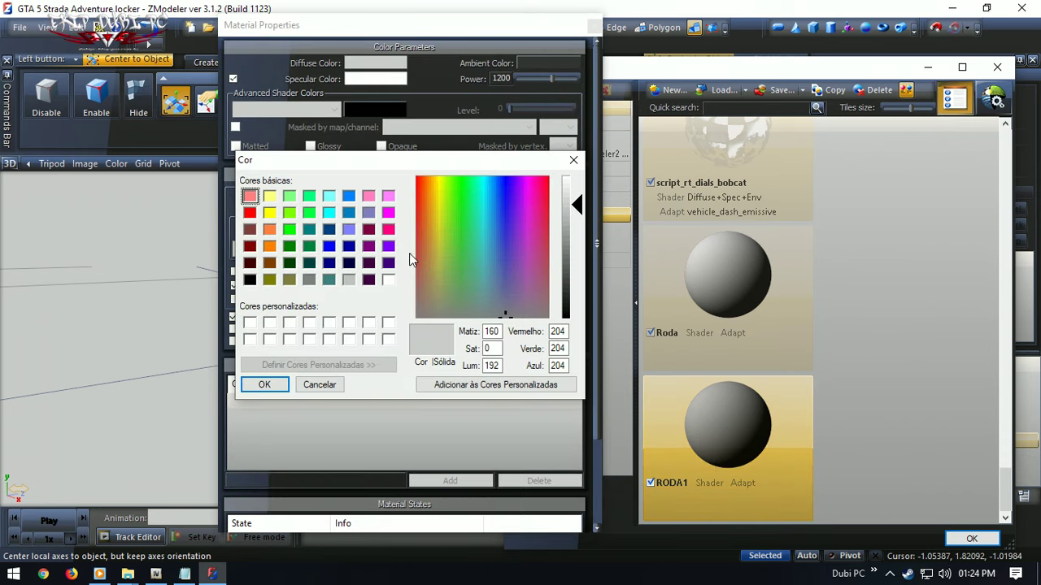
{"action": "left_click", "coordinate": [388, 279]}
{"action": "left_click", "coordinate": [264, 385]}
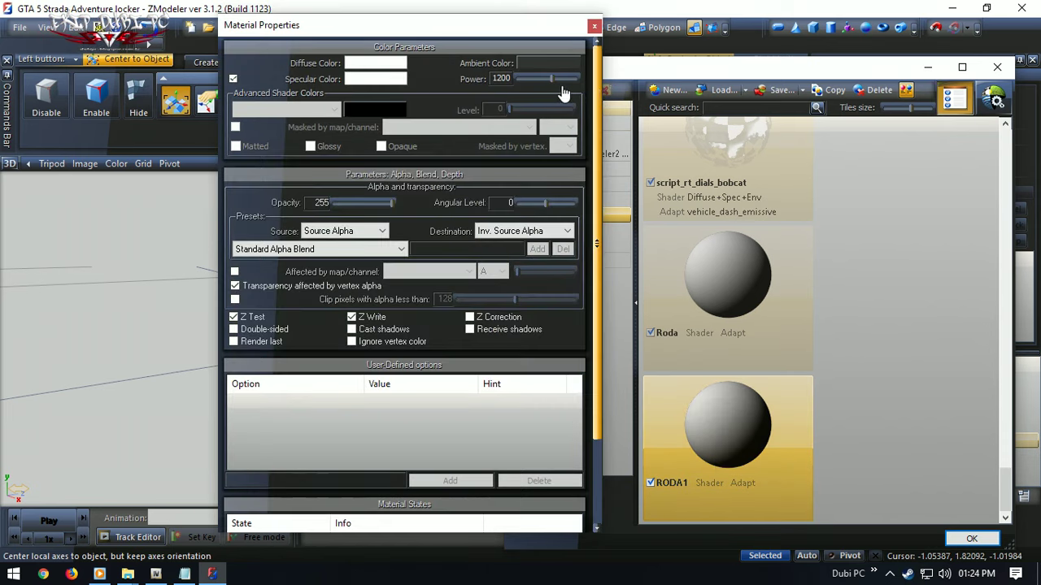
{"action": "left_click_drag", "start_coordinate": [550, 79], "coordinate": [600, 201]}
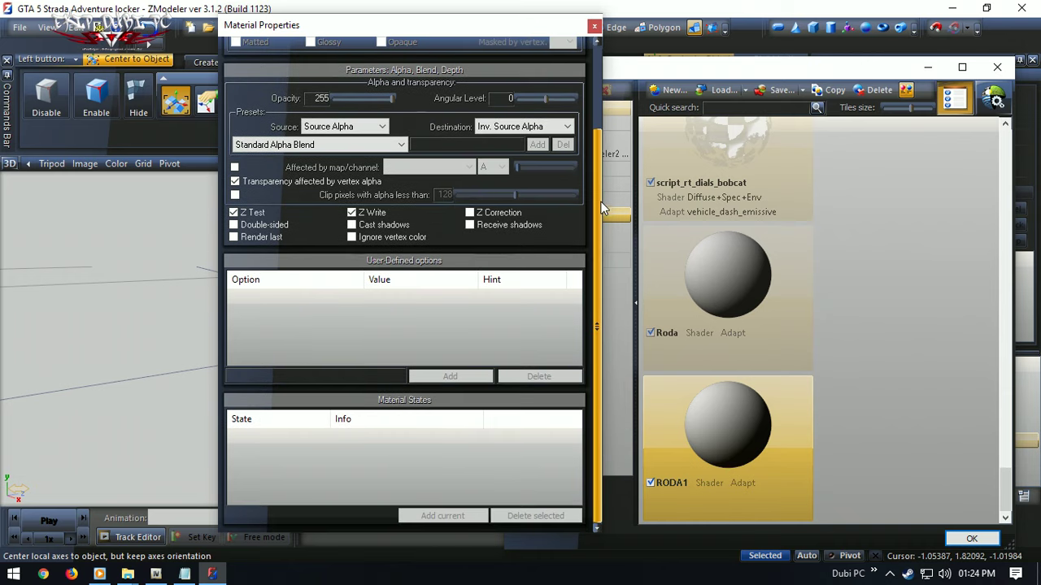
{"action": "left_click", "coordinate": [594, 27]}
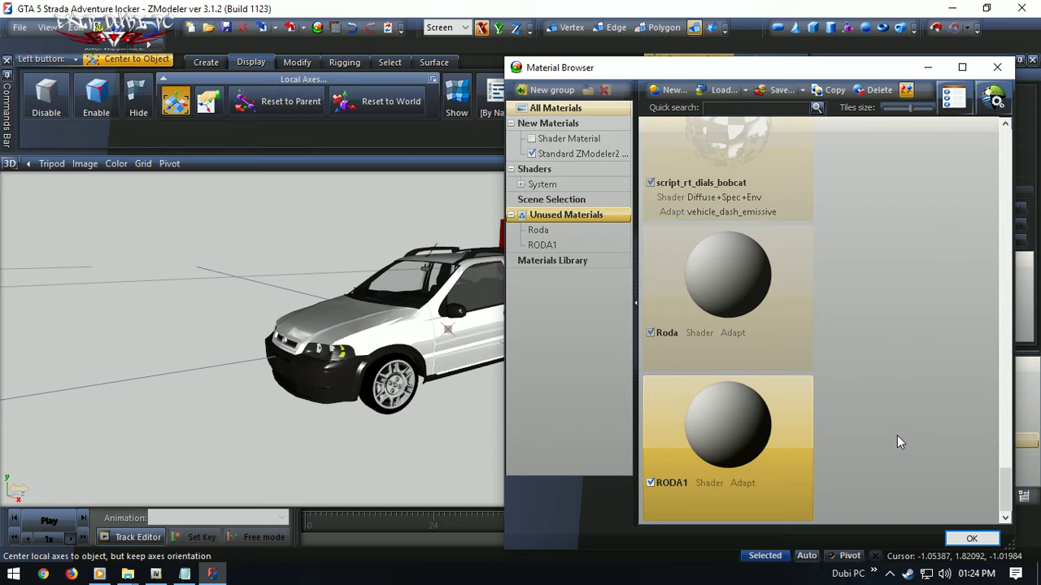
- Examine the rim, bolts and hub of the car's front wheel up close
{"action": "middle_click_drag", "start_coordinate": [411, 407], "coordinate": [373, 385]}
{"action": "scroll", "coordinate": [372, 385], "scroll_direction": "up", "scroll_amount": 2}
{"action": "scroll", "coordinate": [372, 384], "scroll_direction": "up", "scroll_amount": 4}
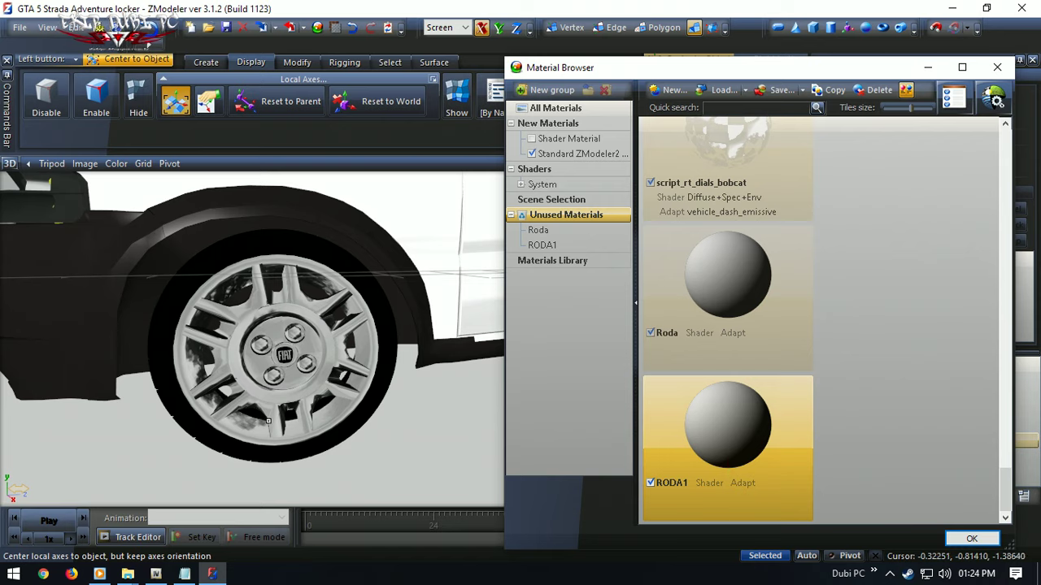
{"action": "middle_click_drag", "start_coordinate": [267, 406], "coordinate": [262, 399]}
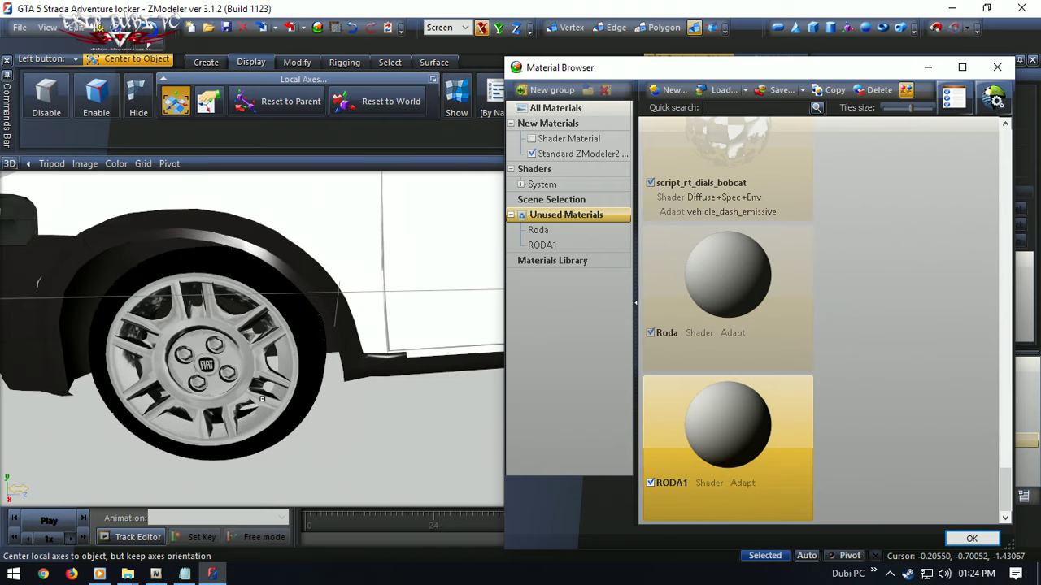
{"action": "scroll", "coordinate": [209, 396], "scroll_direction": "up", "scroll_amount": 2}
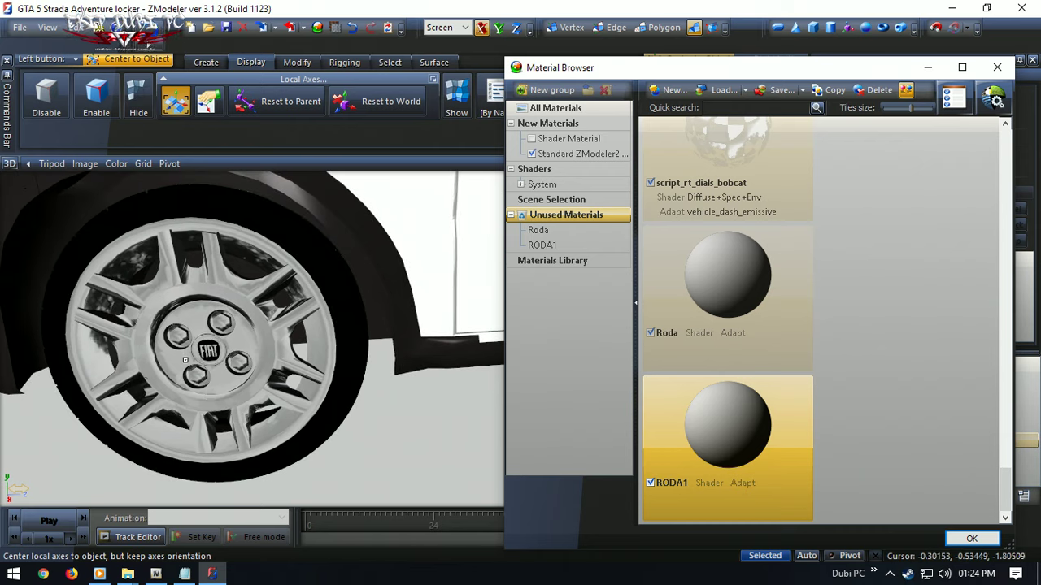
- Switch to Chrome and browse Google image results for "fiat strada cabine dupla"
{"action": "left_click", "coordinate": [43, 574]}
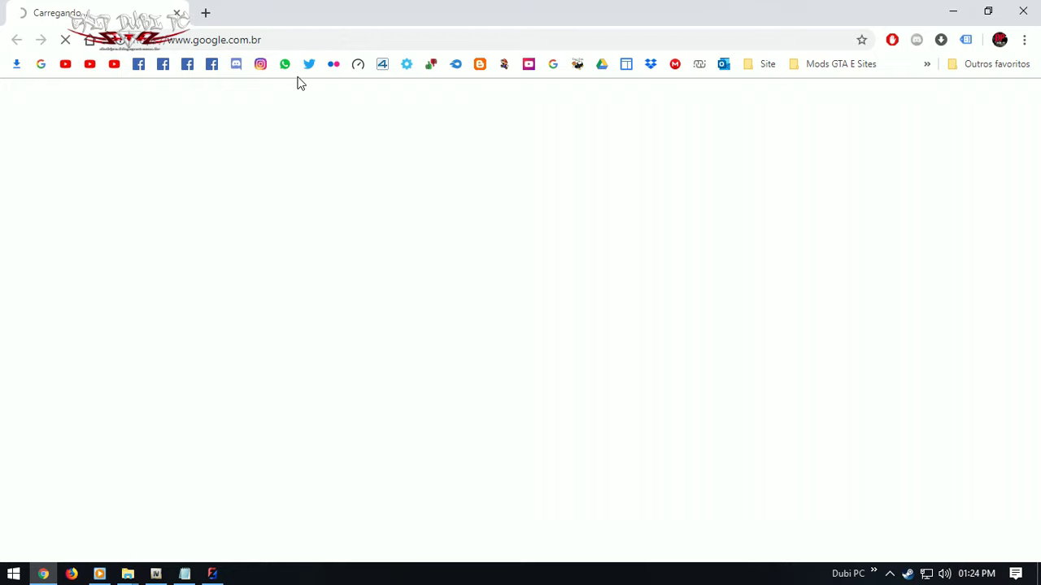
{"action": "left_click", "coordinate": [289, 43]}
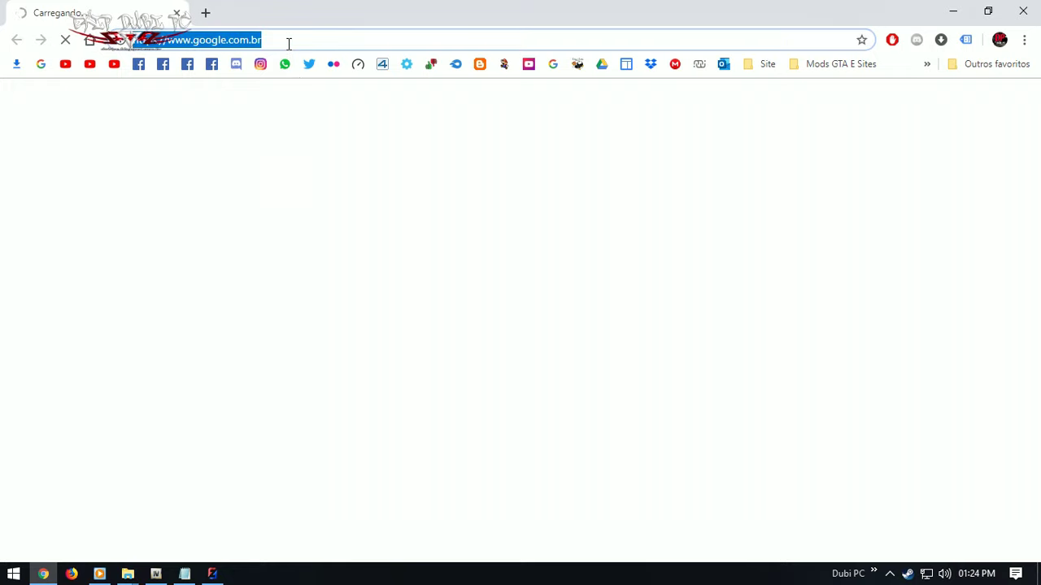
{"action": "type", "text": "fiat"}
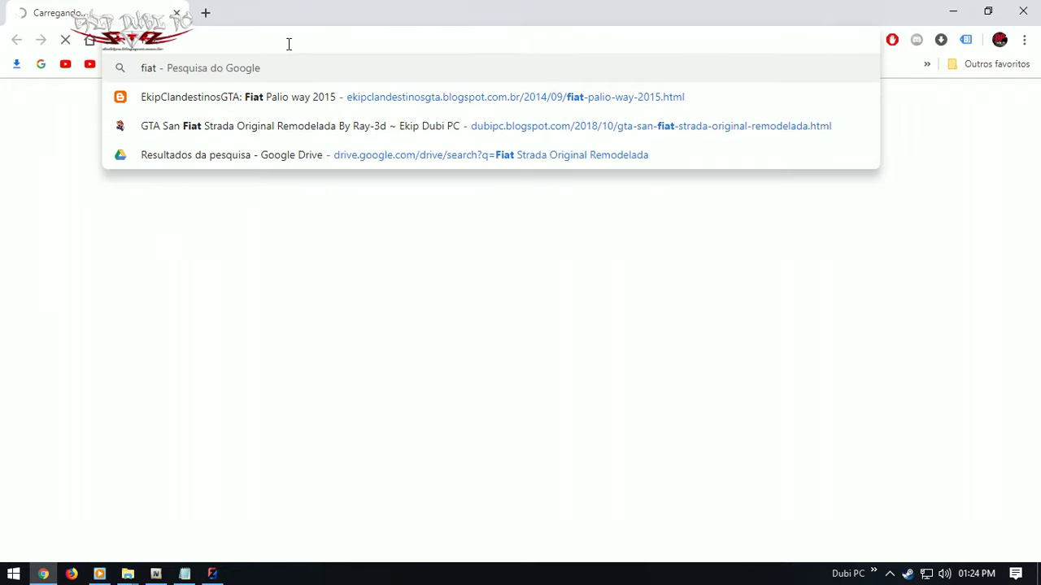
{"action": "type", "text": " stra"}
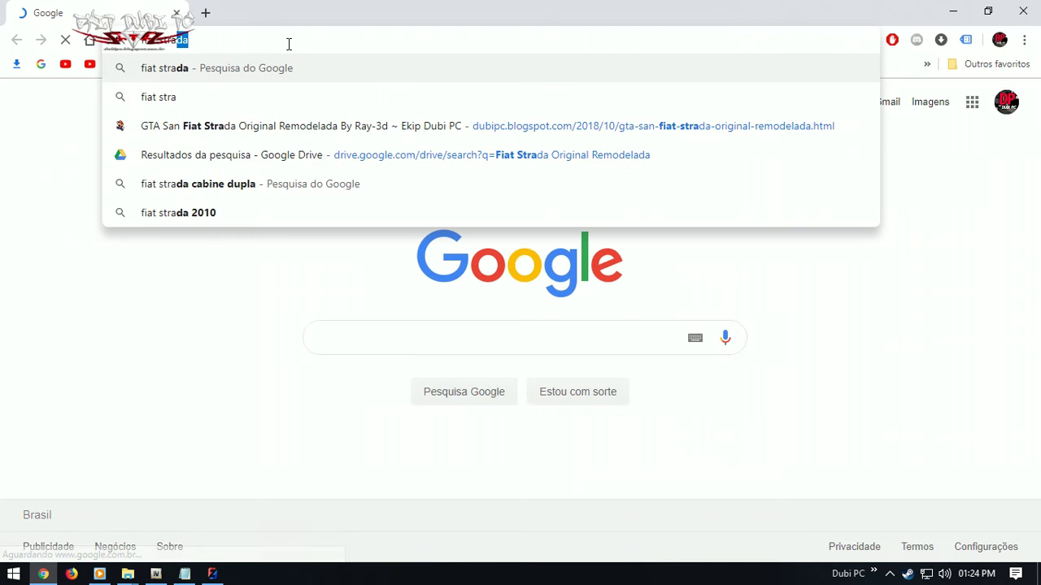
{"action": "type", "text": "da"}
{"action": "key", "text": "Down"}
{"action": "key", "text": "Down"}
{"action": "key", "text": "Down"}
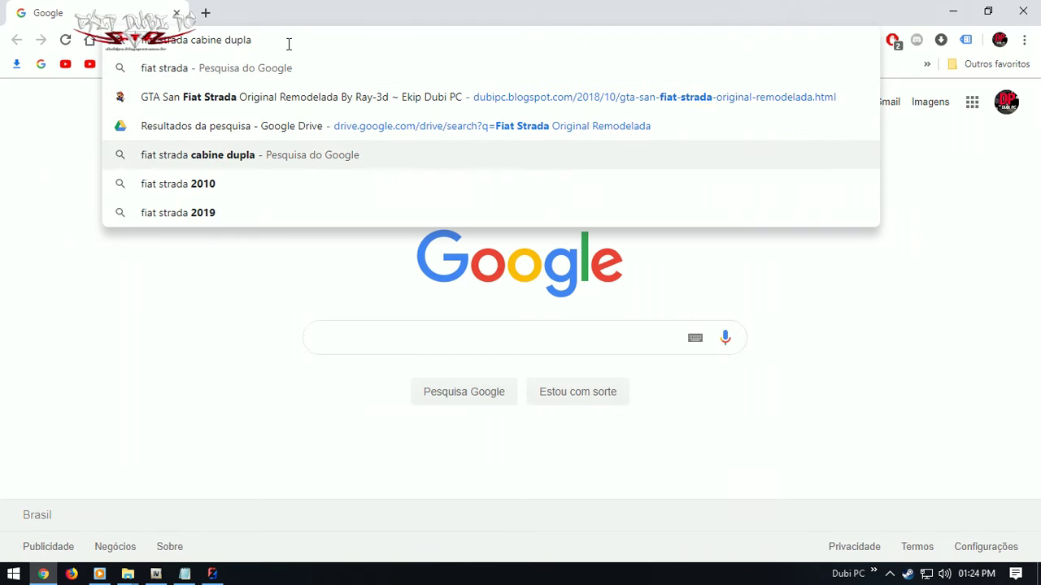
{"action": "key", "text": "Return"}
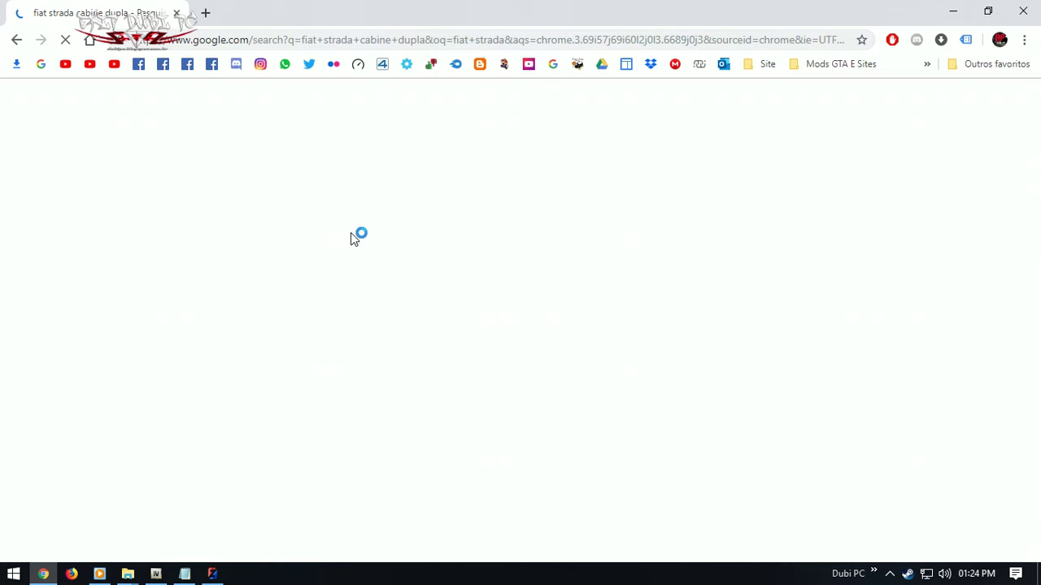
{"action": "left_click", "coordinate": [213, 158]}
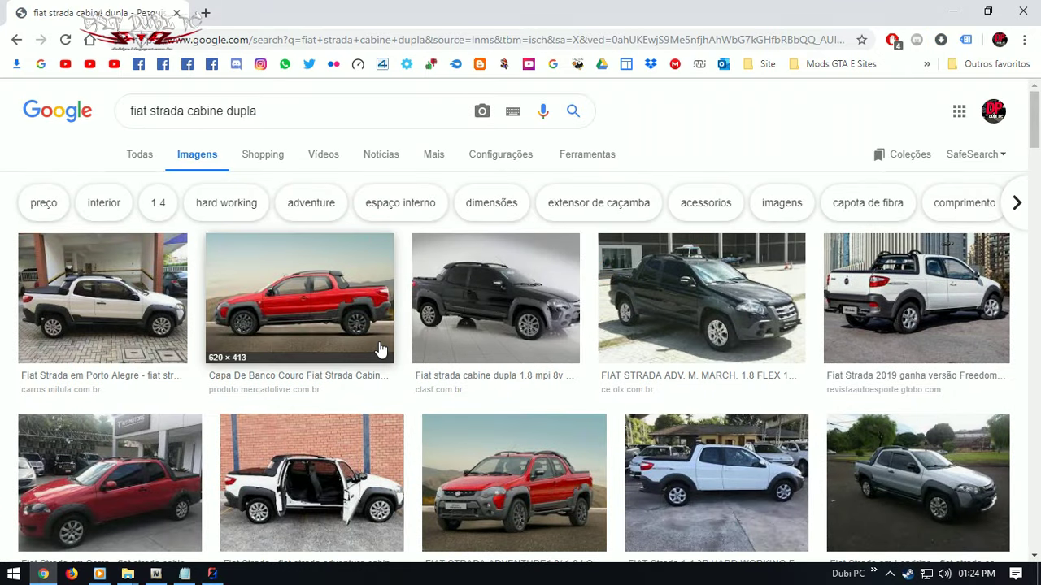
{"action": "scroll", "coordinate": [571, 443], "scroll_direction": "down", "scroll_amount": 2}
{"action": "scroll", "coordinate": [572, 442], "scroll_direction": "up", "scroll_amount": 2}
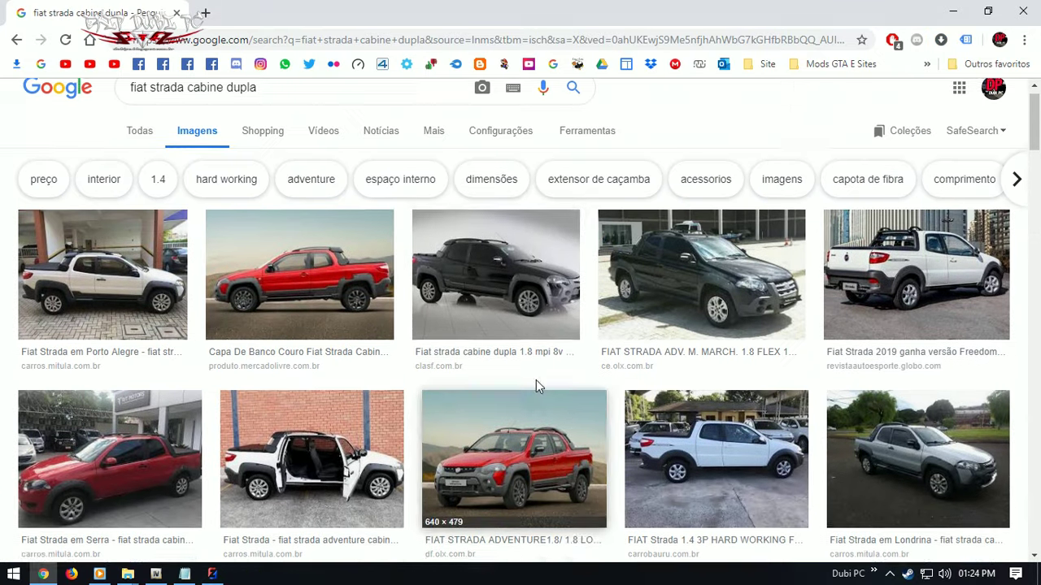
- Refine the image search by adding "roda", shorten it to "fiat strada roda", and open the Roda Fiat Strada Trekking wheel photo
{"action": "left_click", "coordinate": [307, 116]}
{"action": "type", "text": "roda"}
{"action": "key", "text": "Return"}
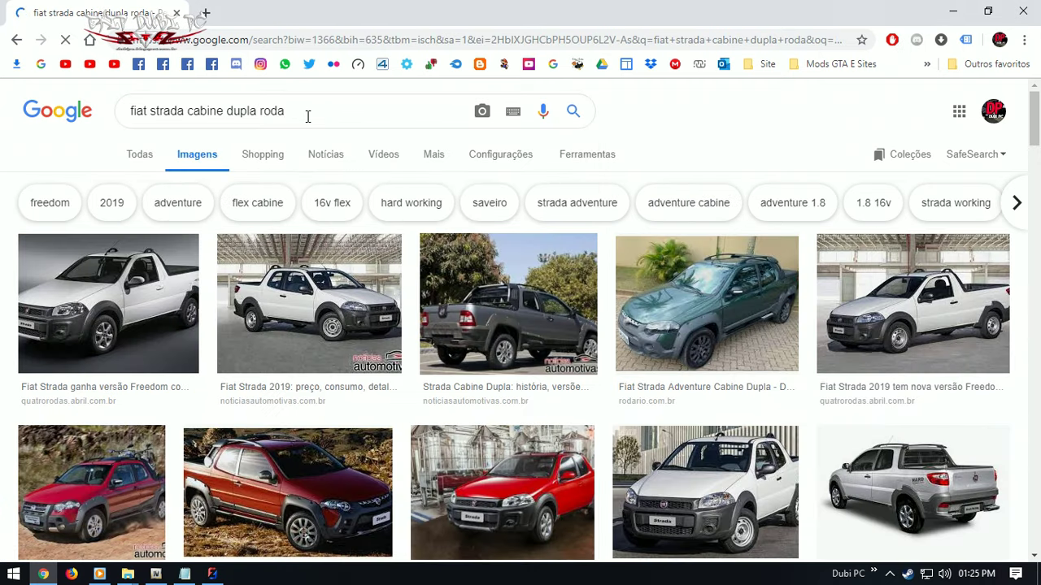
{"action": "left_click_drag", "start_coordinate": [260, 112], "coordinate": [175, 113]}
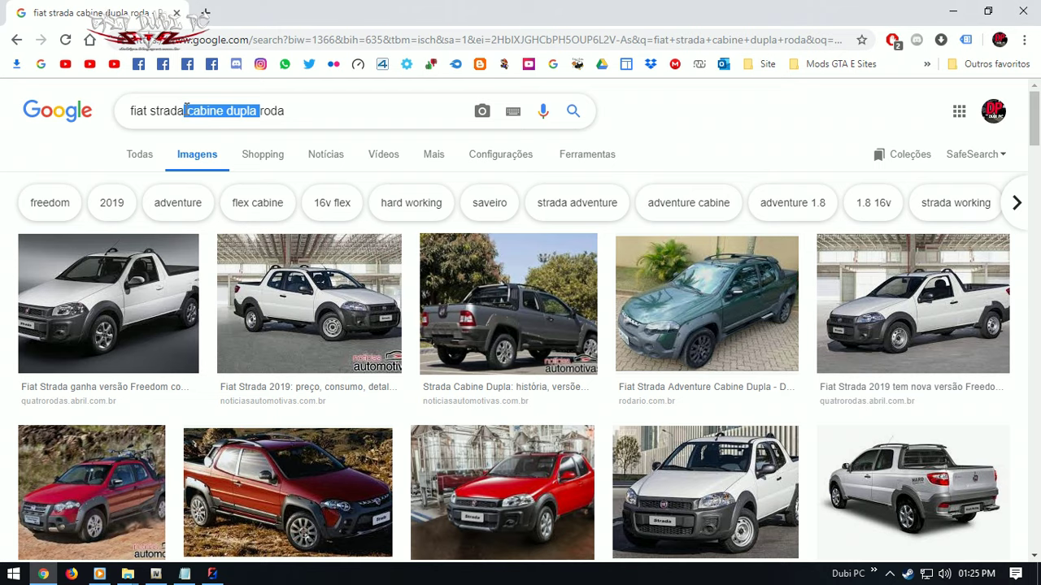
{"action": "key", "text": "BackSpace"}
{"action": "key", "text": "Return"}
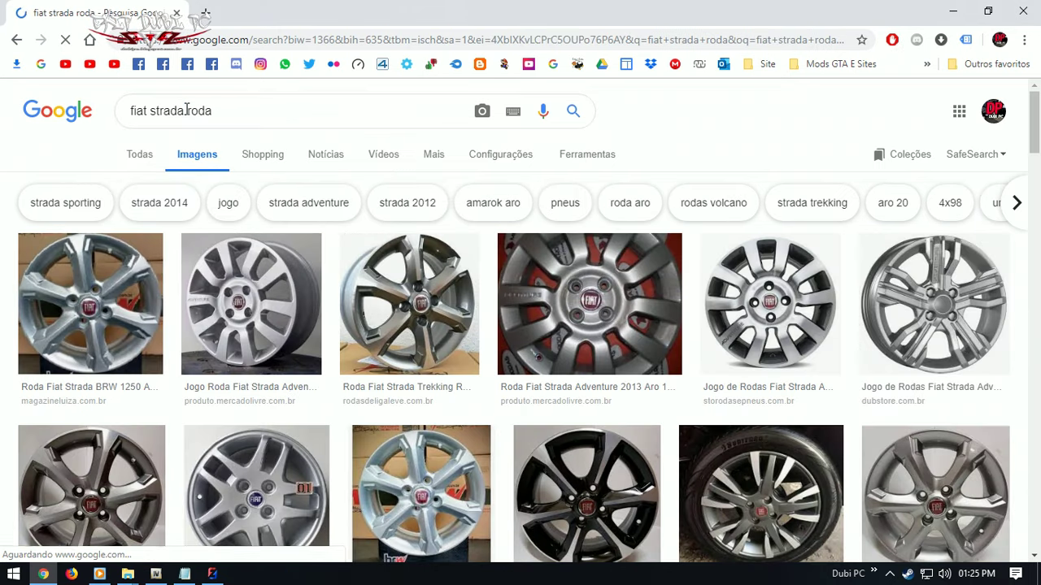
{"action": "left_click", "coordinate": [453, 342]}
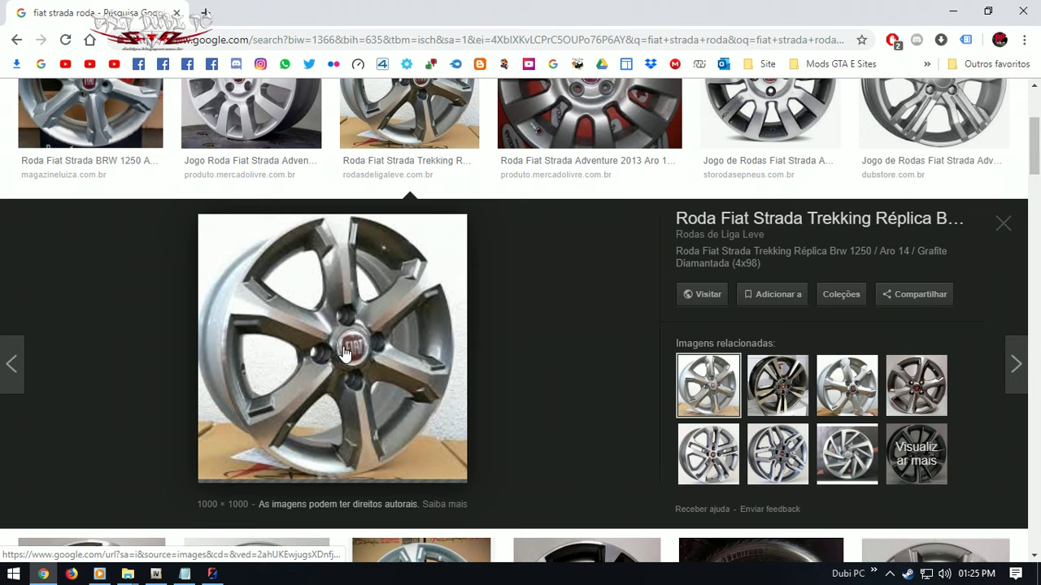
- Switch back to ZModeler, examine the front wheel from both sides, and select the Roda material
{"action": "left_click", "coordinate": [213, 574]}
{"action": "middle_click_drag", "start_coordinate": [348, 383], "coordinate": [262, 376]}
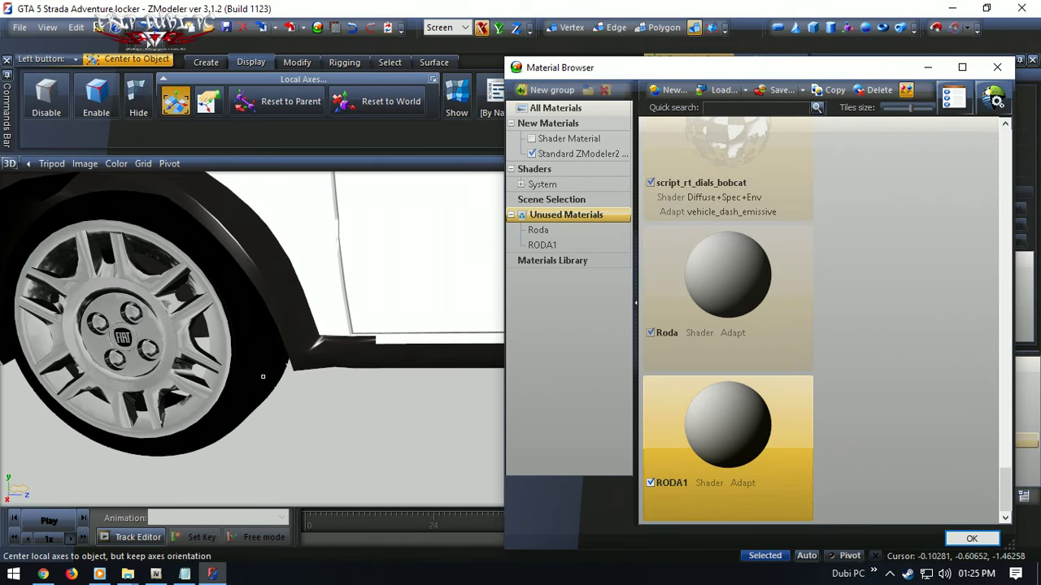
{"action": "scroll", "coordinate": [368, 411], "scroll_direction": "down", "scroll_amount": 3}
{"action": "middle_click_drag", "start_coordinate": [169, 382], "coordinate": [366, 389]}
{"action": "scroll", "coordinate": [366, 388], "scroll_direction": "up", "scroll_amount": 5}
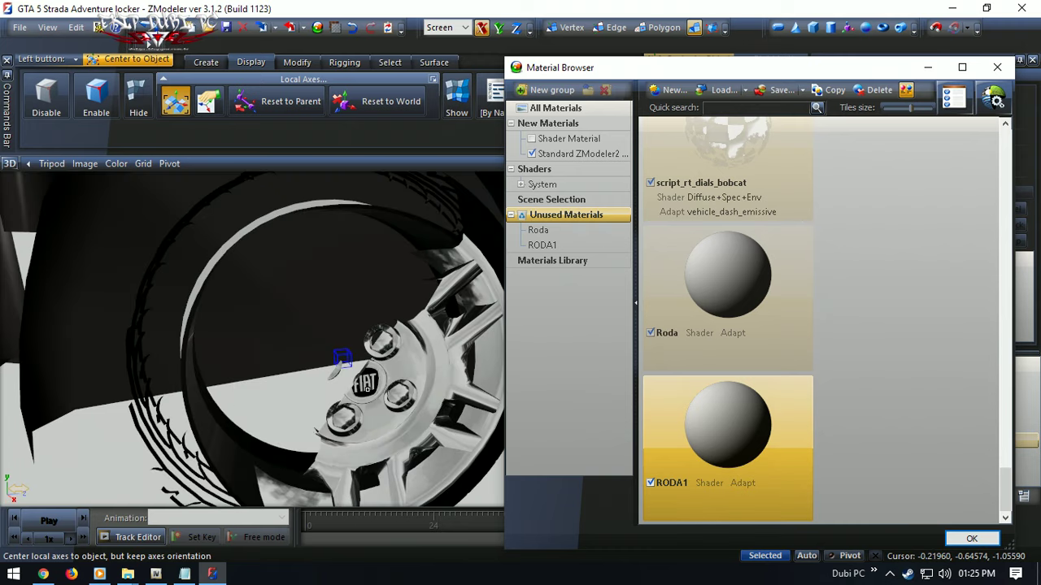
{"action": "scroll", "coordinate": [367, 389], "scroll_direction": "down", "scroll_amount": 5}
{"action": "scroll", "coordinate": [388, 370], "scroll_direction": "down", "scroll_amount": 1}
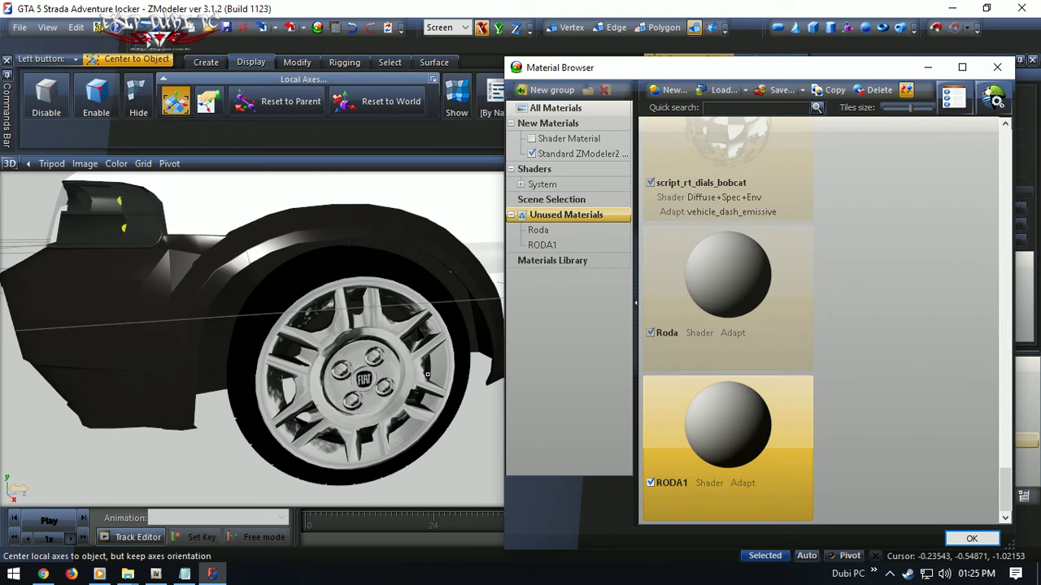
{"action": "left_click", "coordinate": [717, 317]}
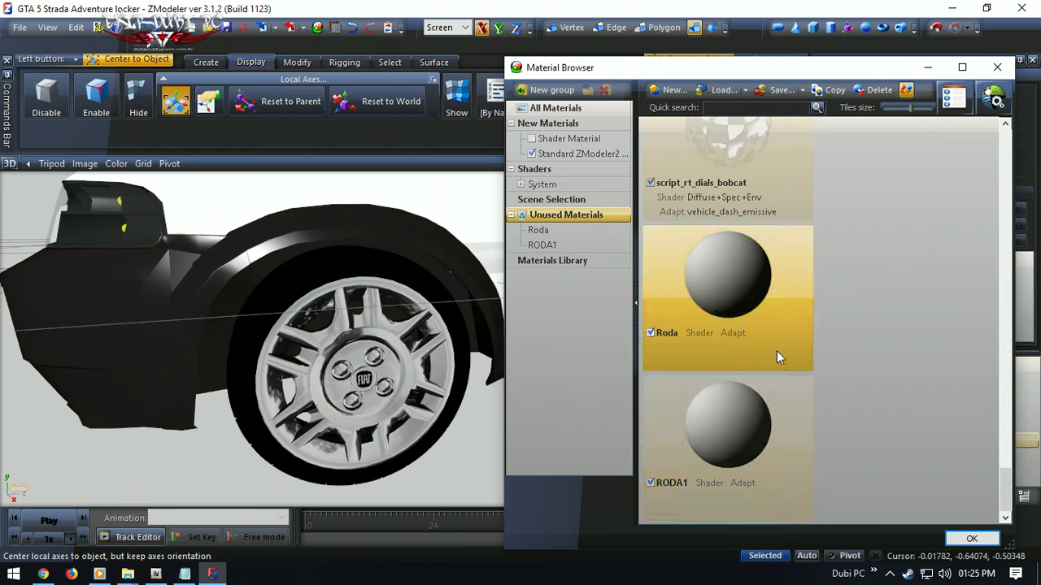
- Apply the GTAV vehicle_tire preset from the generic vehicle shaders to the Roda and RODA1 materials
{"action": "left_click", "coordinate": [994, 98]}
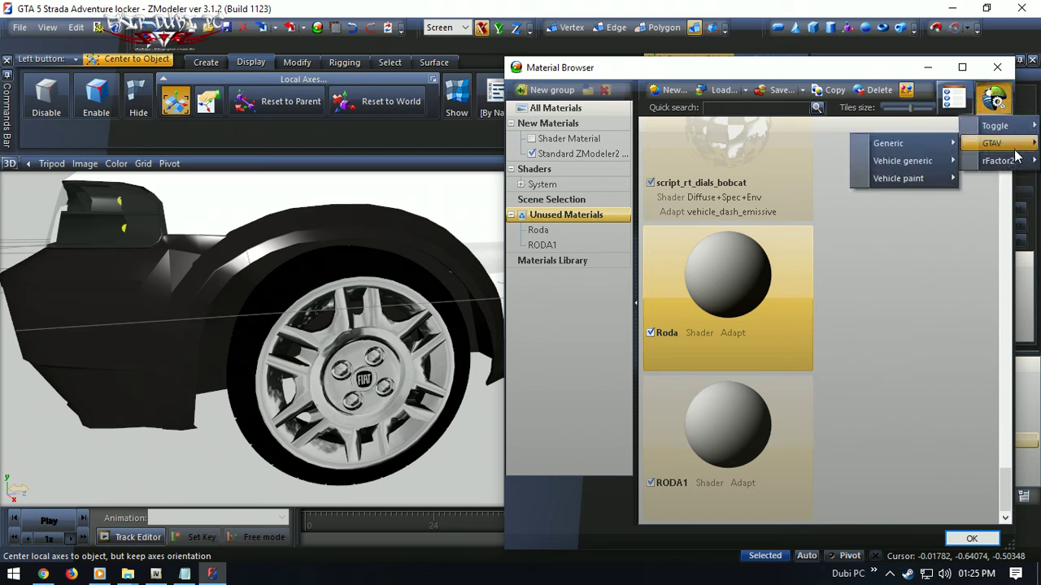
{"action": "mouse_move", "coordinate": [981, 145]}
{"action": "mouse_move", "coordinate": [930, 160]}
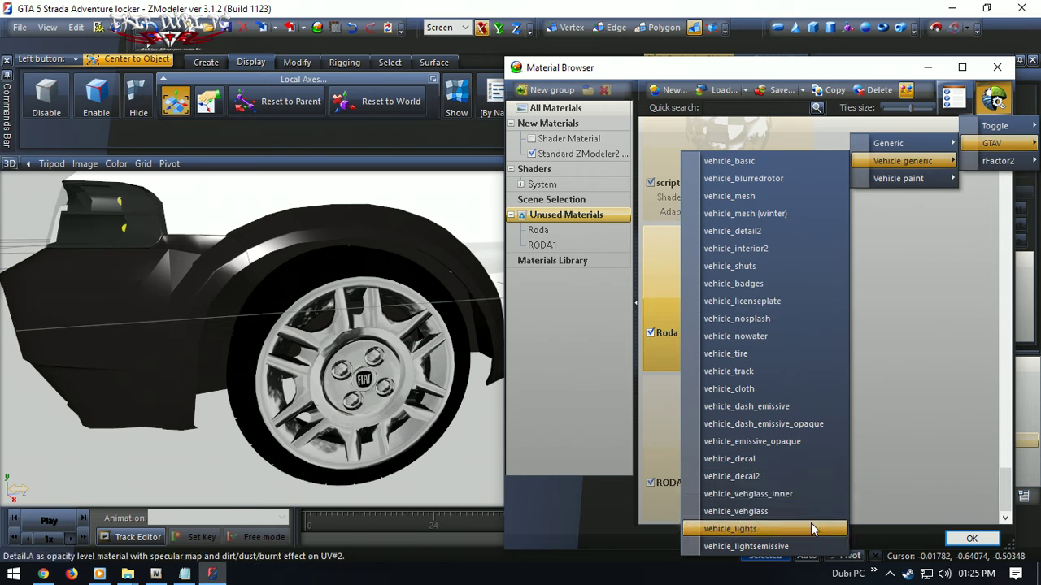
{"action": "left_click", "coordinate": [753, 355]}
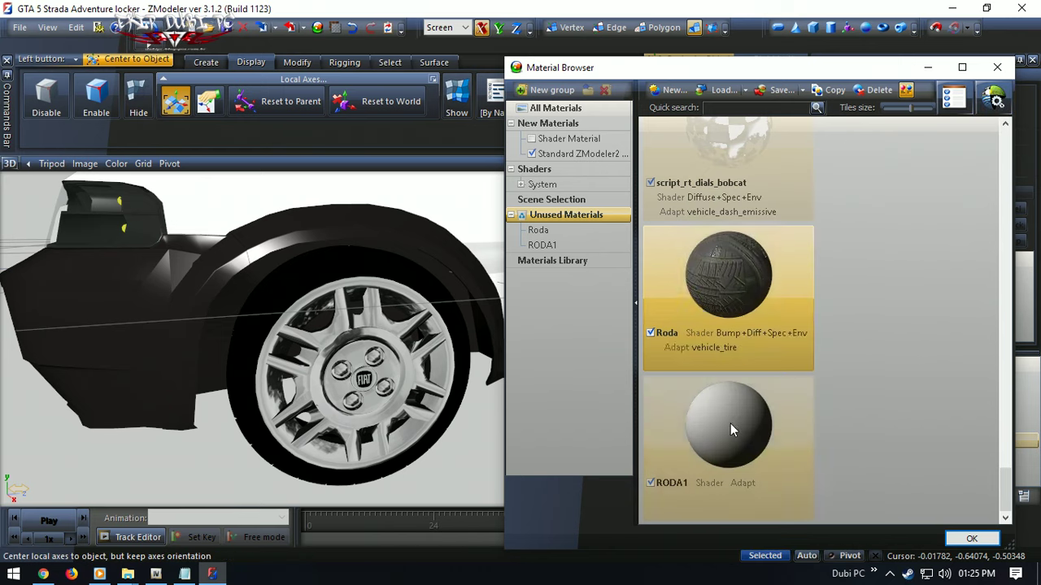
{"action": "left_click", "coordinate": [730, 424]}
{"action": "left_click", "coordinate": [993, 98]}
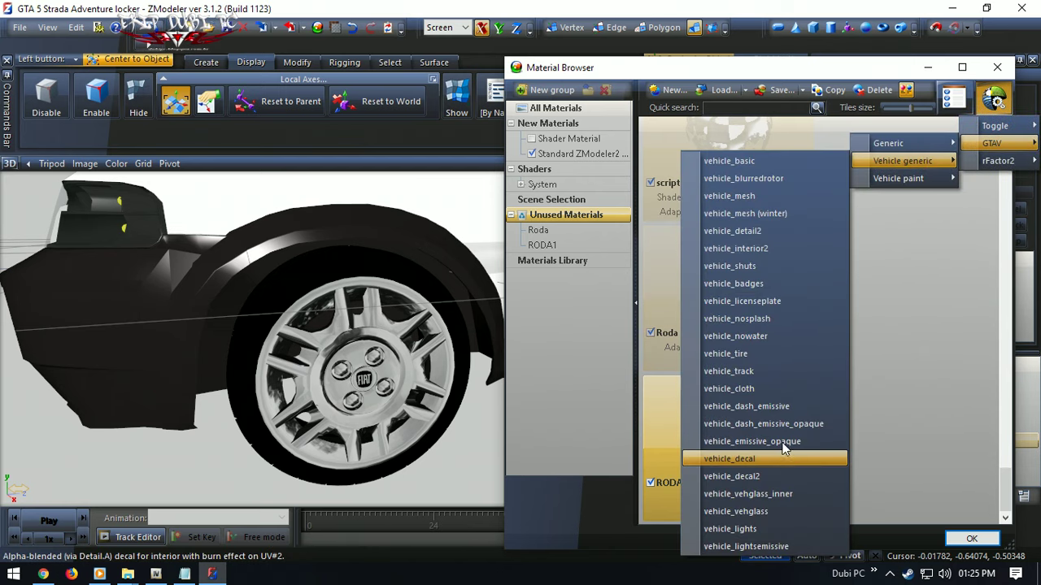
{"action": "left_click", "coordinate": [764, 371]}
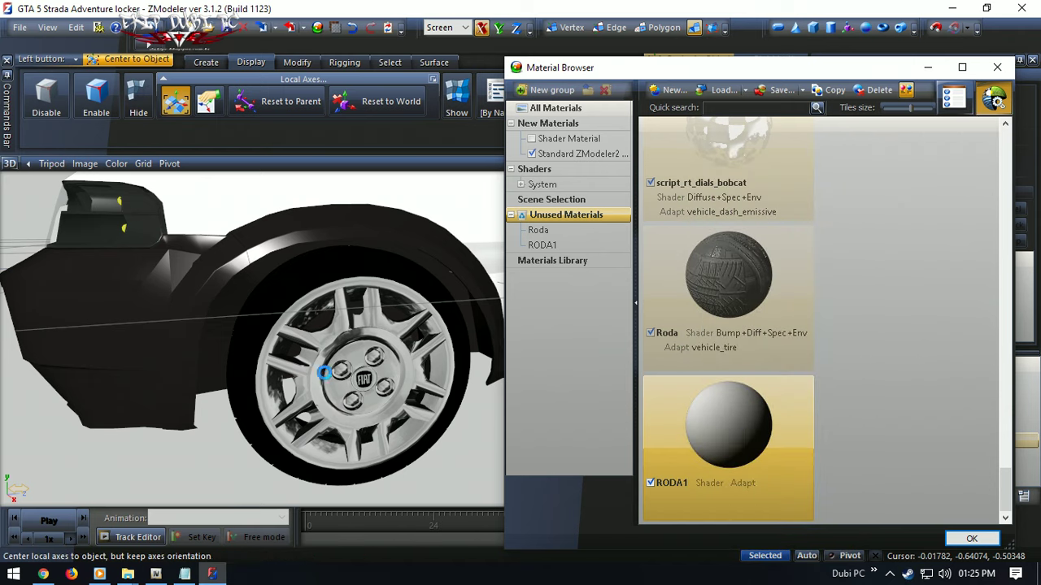
- Switch to Chrome, view the Jogo Roda Fiat Strada Adventure wheel photo, and return to ZModeler
{"action": "left_click", "coordinate": [43, 574]}
{"action": "scroll", "coordinate": [426, 367], "scroll_direction": "up", "scroll_amount": 3}
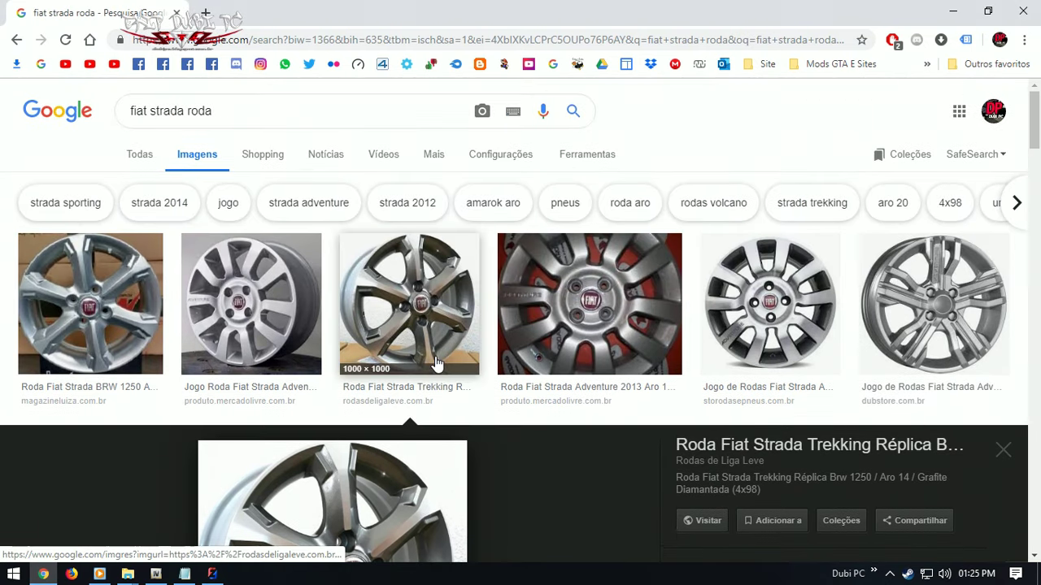
{"action": "left_click", "coordinate": [273, 356]}
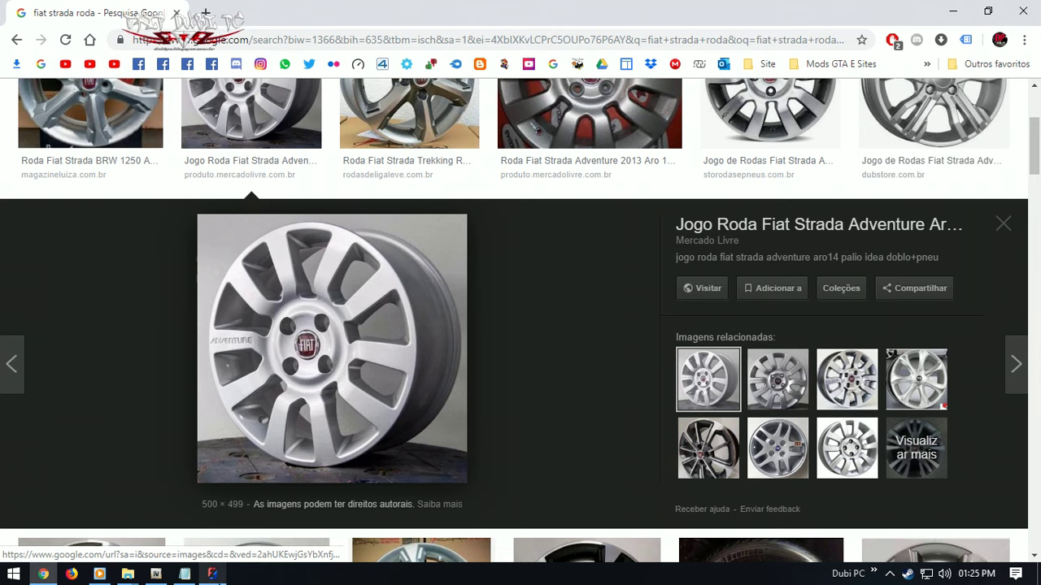
{"action": "left_click", "coordinate": [212, 574]}
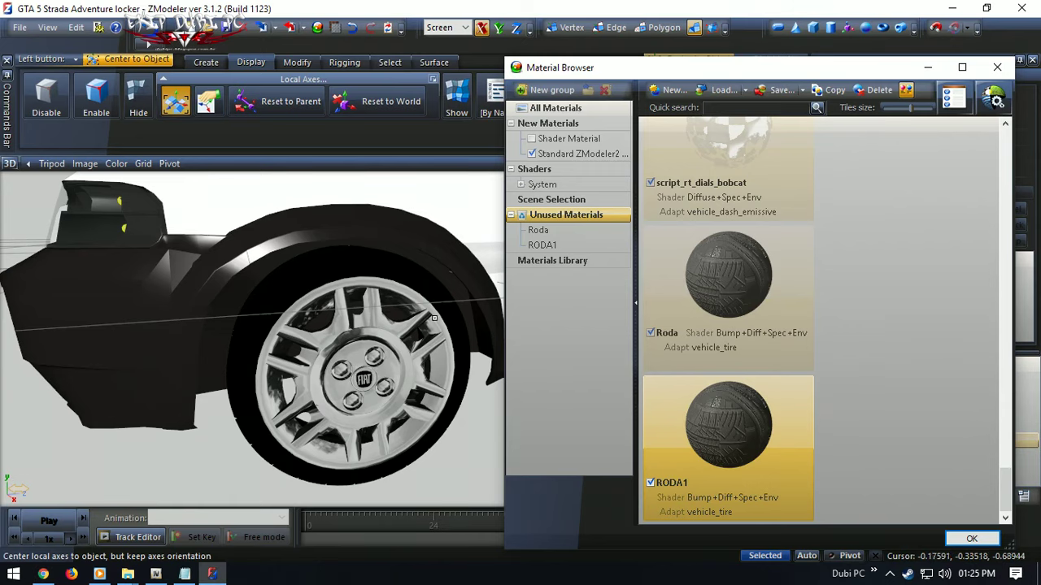
- Open the RODA1 material's properties and clear the texture map in its SPECMAP layer
{"action": "double_click", "coordinate": [738, 453]}
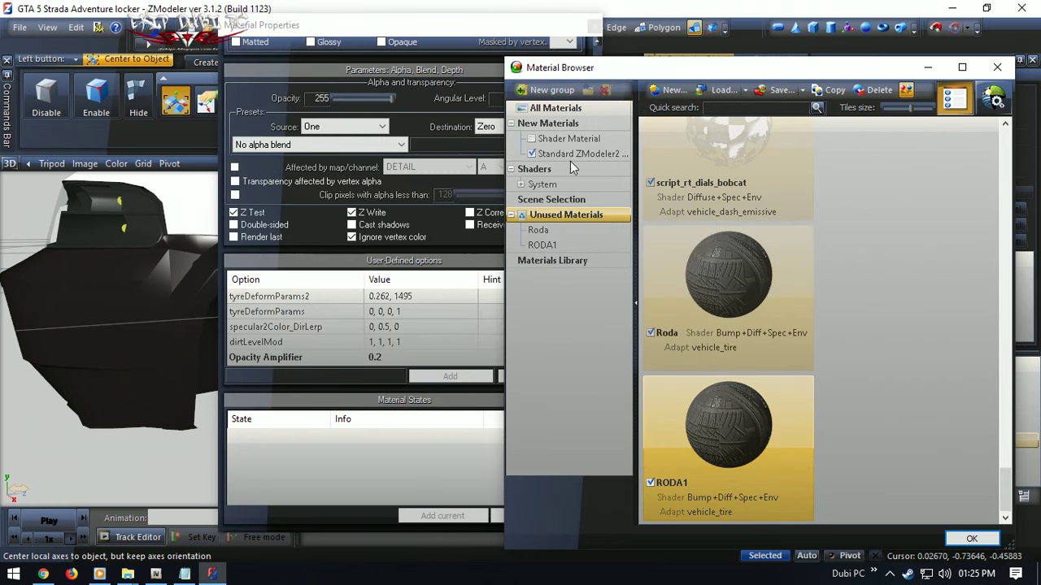
{"action": "left_click", "coordinate": [583, 160]}
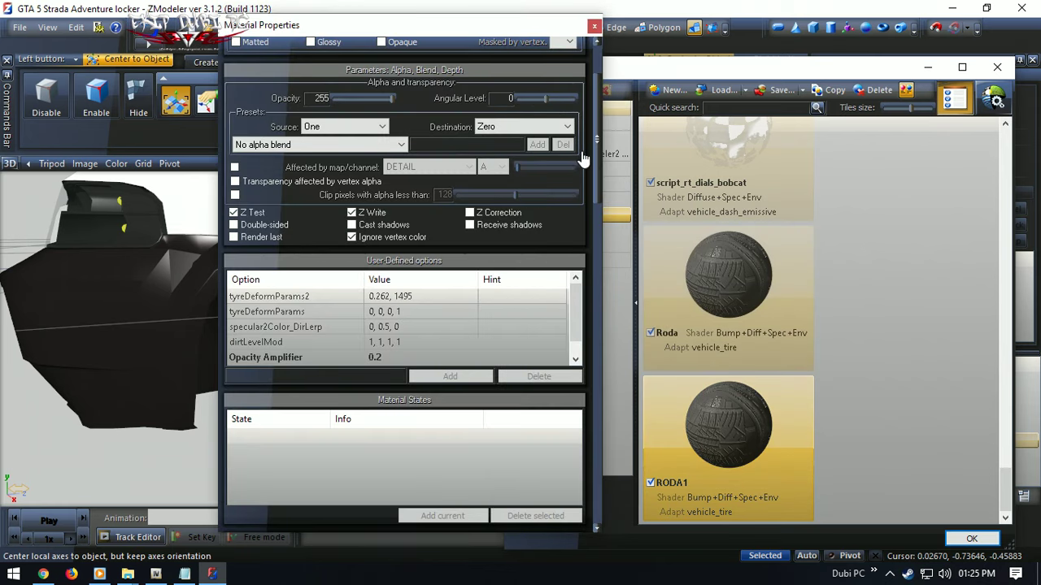
{"action": "left_click_drag", "start_coordinate": [595, 154], "coordinate": [609, 410]}
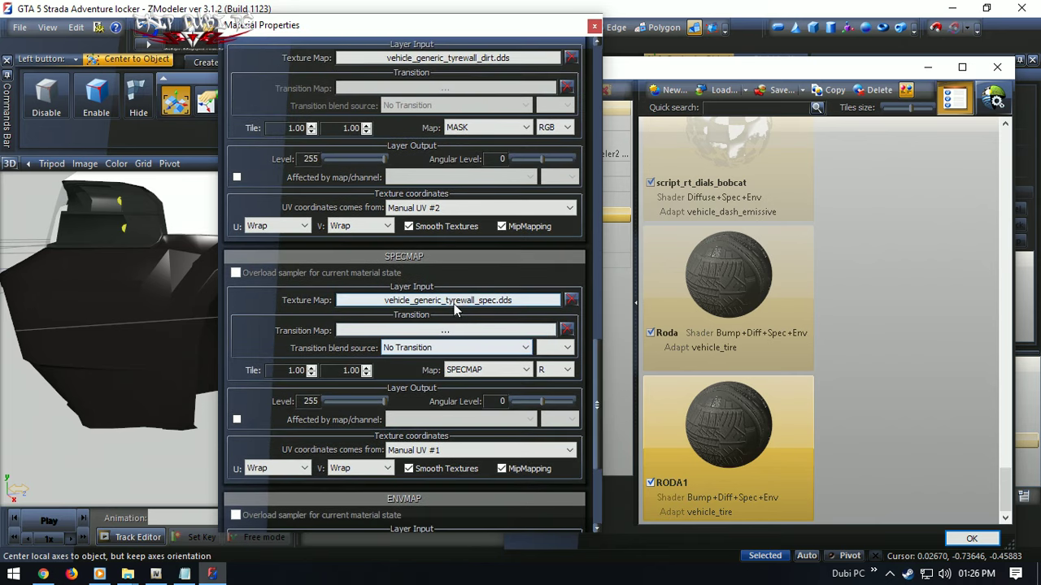
{"action": "left_click", "coordinate": [569, 300]}
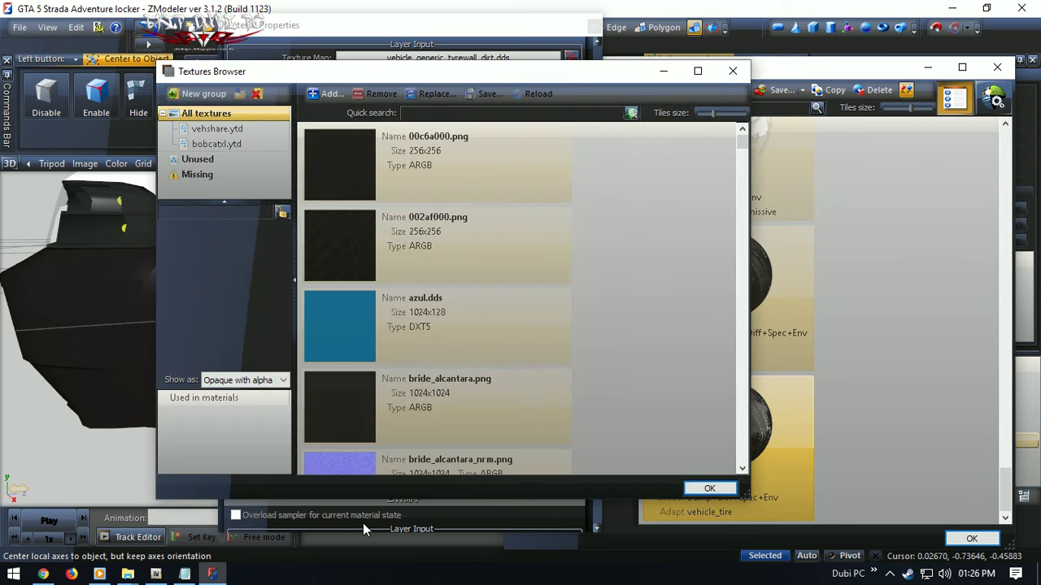
- Add plastic_spec2.png from the texturas v1 folder inside ZM3 + PROGRAMAS E TEX to the scene's textures
{"action": "scroll", "coordinate": [404, 357], "scroll_direction": "down", "scroll_amount": 5}
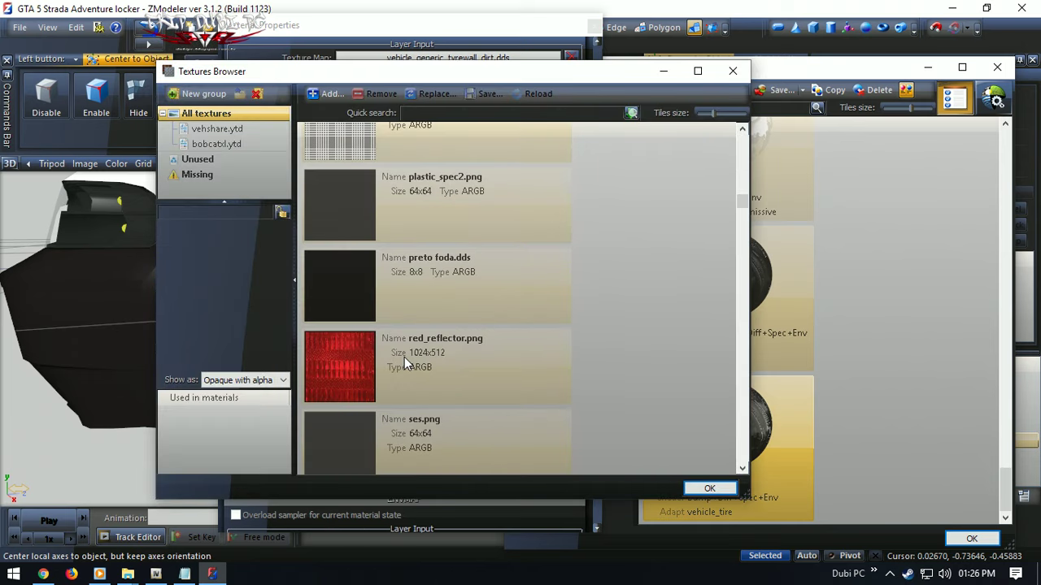
{"action": "left_click", "coordinate": [330, 93]}
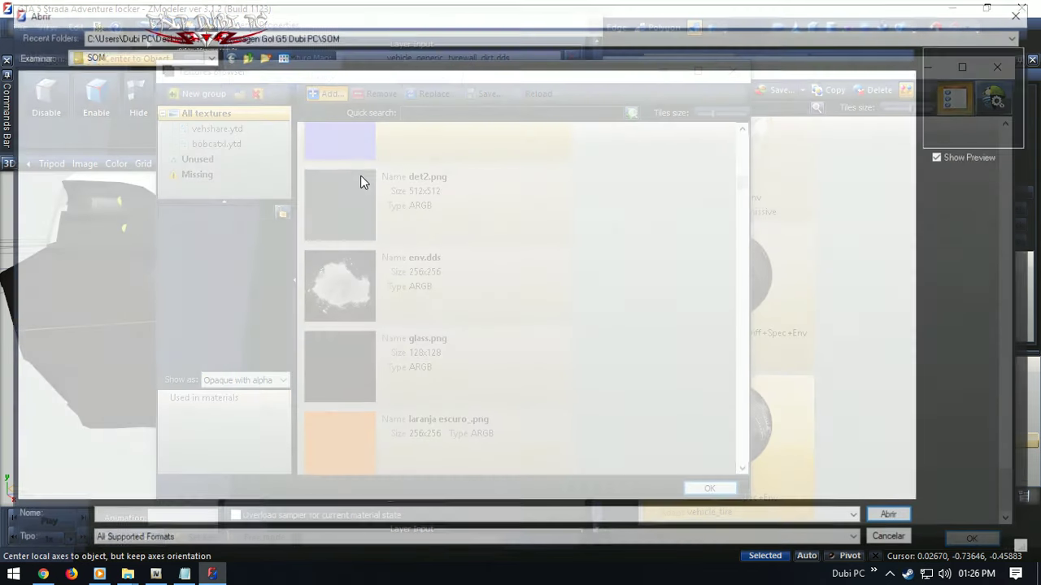
{"action": "left_click", "coordinate": [159, 57]}
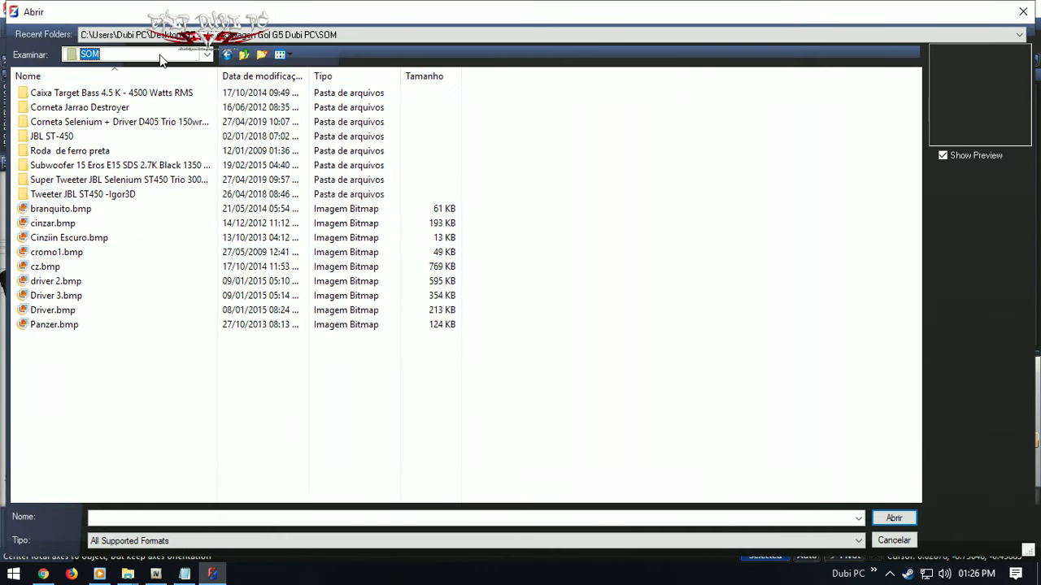
{"action": "left_click", "coordinate": [185, 56]}
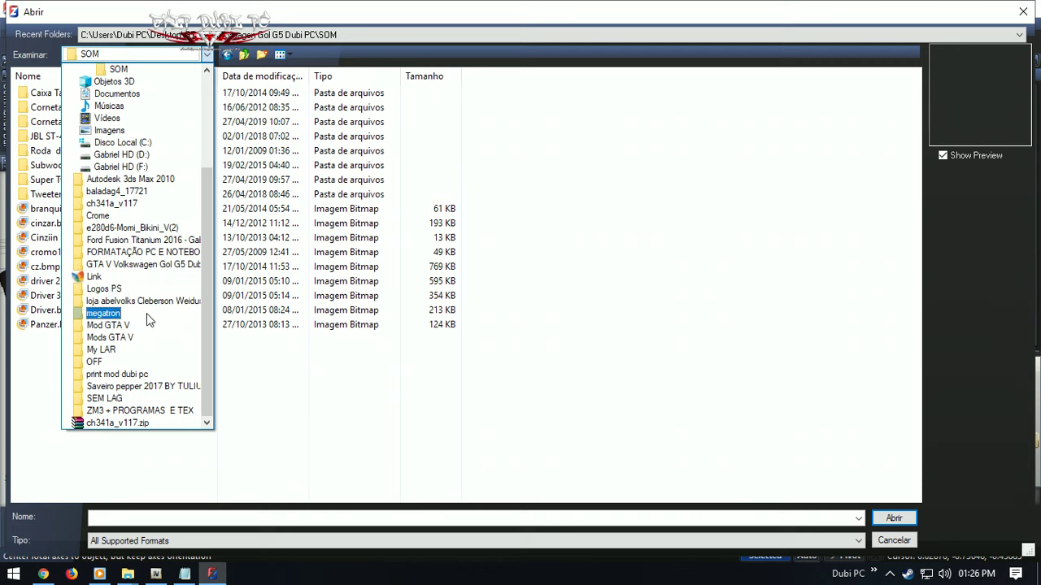
{"action": "left_click", "coordinate": [130, 408]}
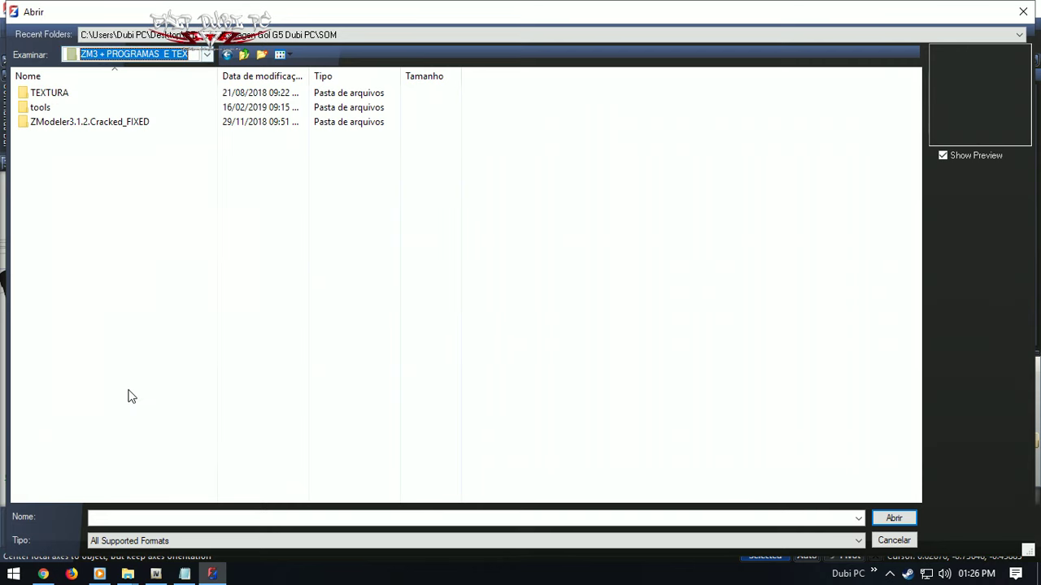
{"action": "double_click", "coordinate": [67, 97]}
{"action": "double_click", "coordinate": [67, 96]}
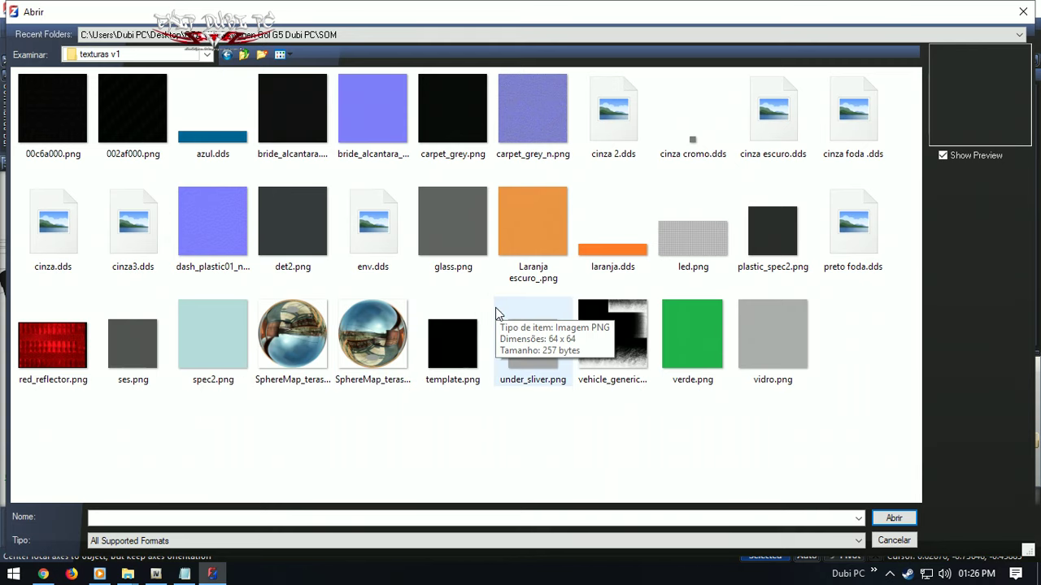
{"action": "left_click", "coordinate": [785, 271]}
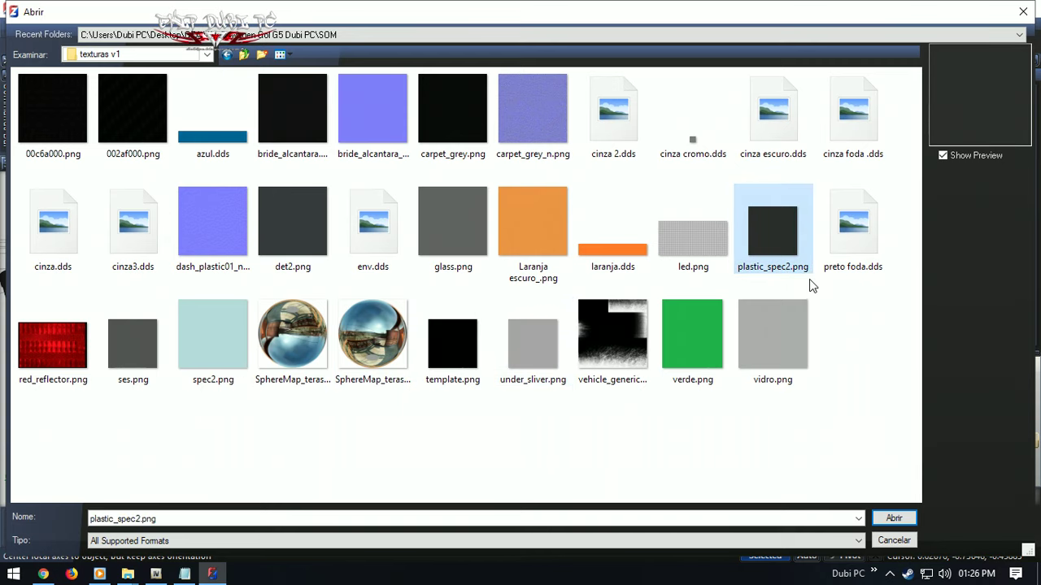
{"action": "double_click", "coordinate": [773, 271]}
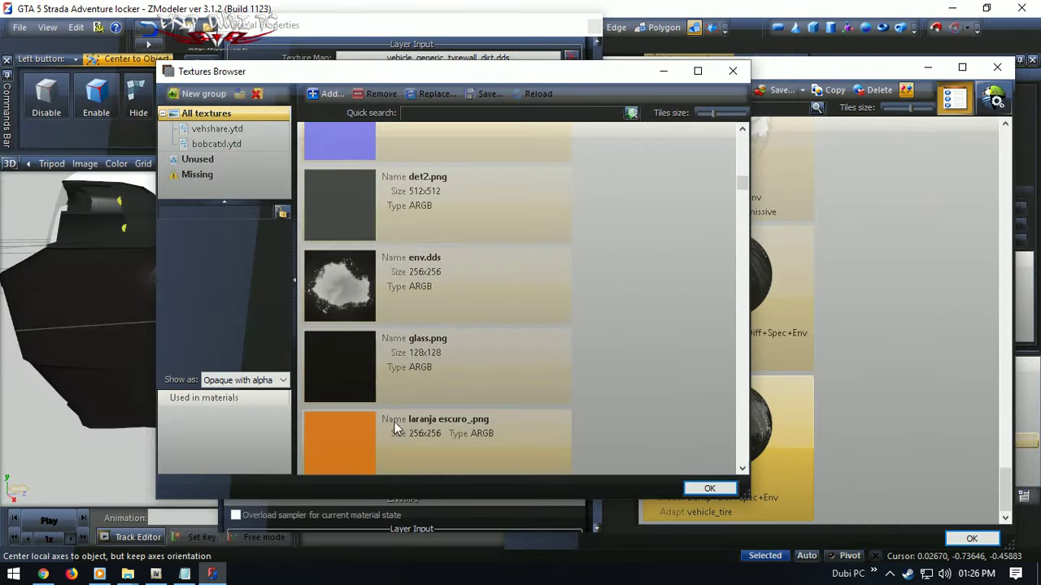
{"action": "left_click", "coordinate": [717, 488]}
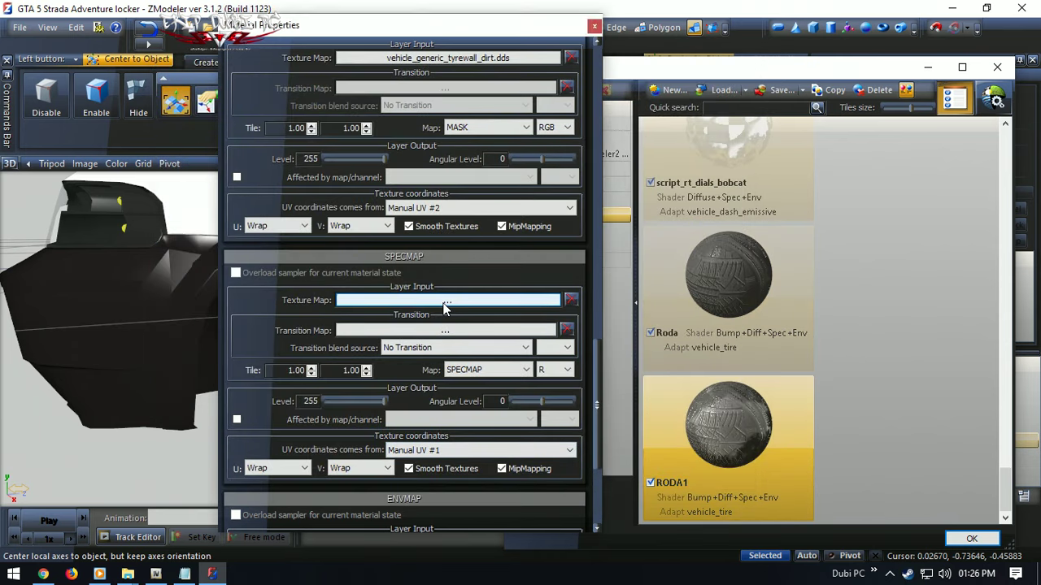
- Assign plastic_spec2.png as RODA1's SPECMAP texture and close the material settings
{"action": "left_click", "coordinate": [443, 303]}
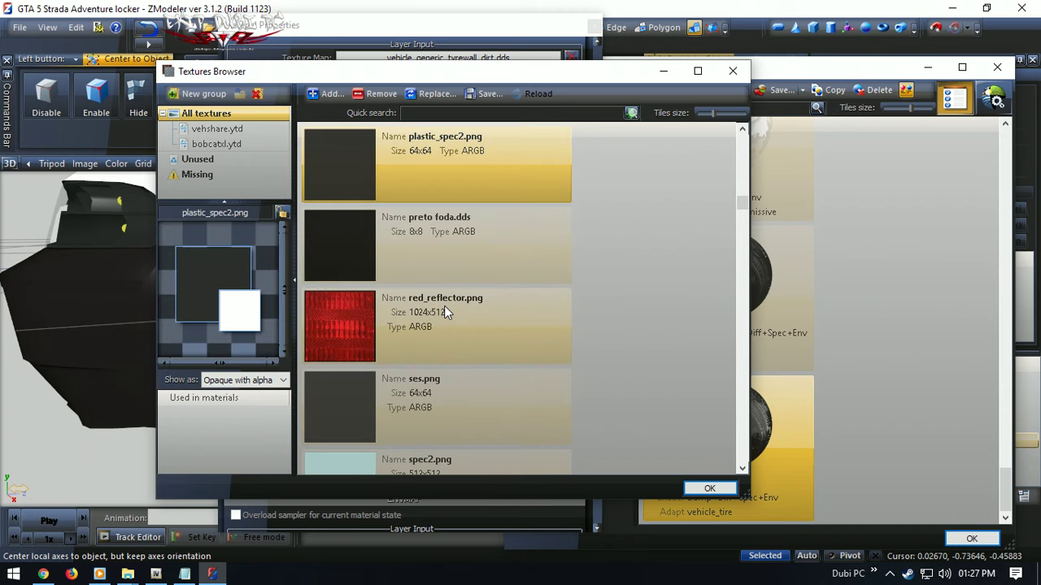
{"action": "double_click", "coordinate": [409, 163]}
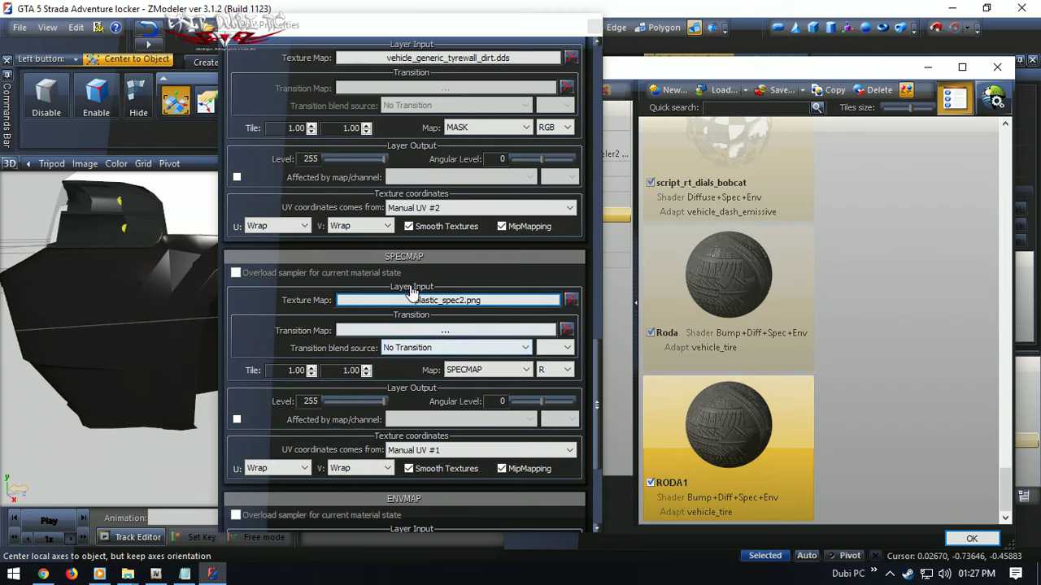
{"action": "left_click_drag", "start_coordinate": [599, 355], "coordinate": [596, 203]}
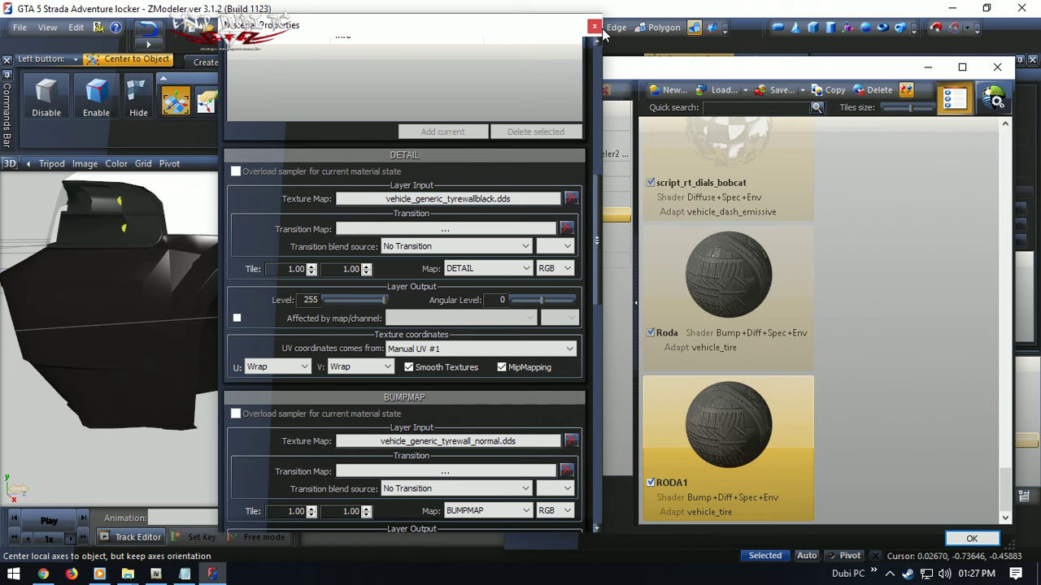
{"action": "left_click", "coordinate": [971, 537]}
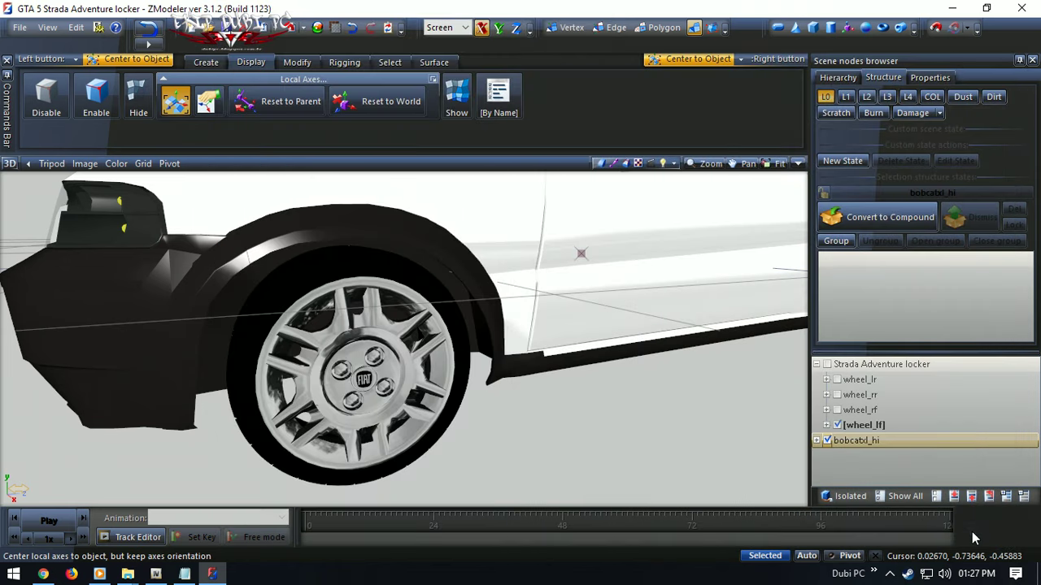
- Hide the bobcatxl_hi body and generate new UV channel 1 mapping for wheel_lf from viewport XY in the Left view
{"action": "left_click", "coordinate": [827, 441]}
{"action": "left_click", "coordinate": [797, 164]}
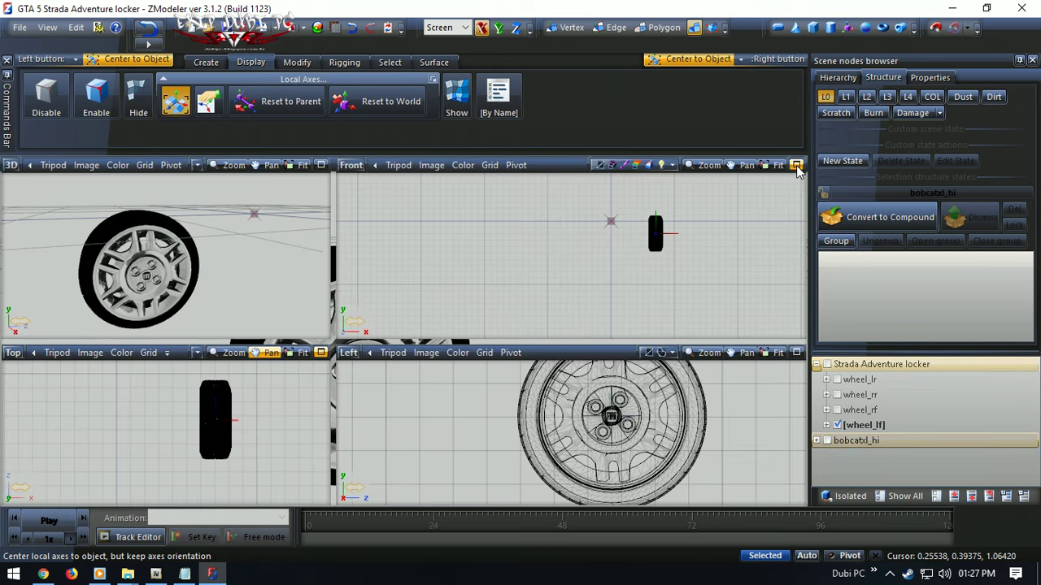
{"action": "left_click", "coordinate": [611, 435]}
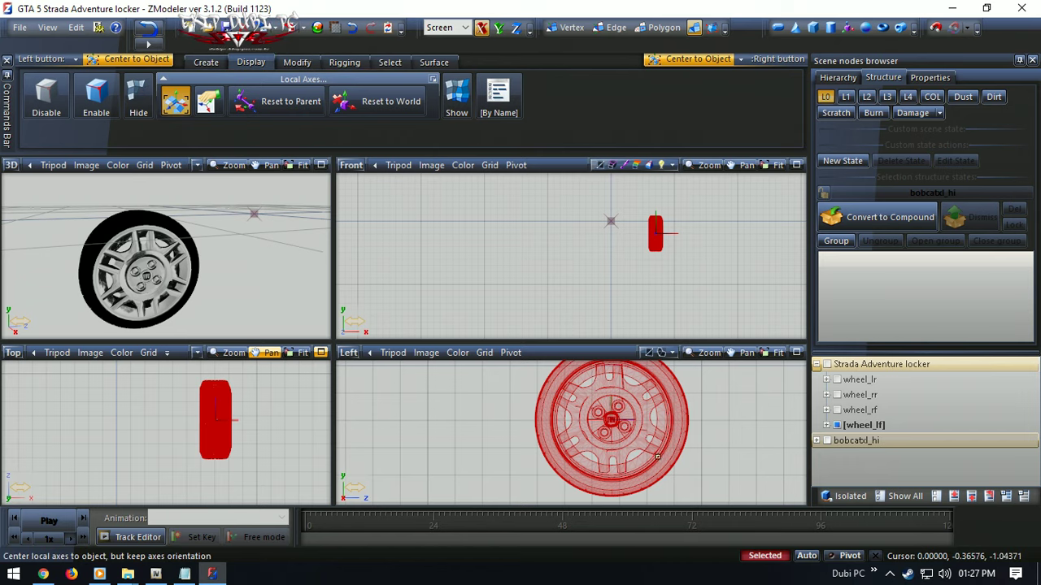
{"action": "right_click", "coordinate": [617, 448]}
{"action": "mouse_move", "coordinate": [658, 490]}
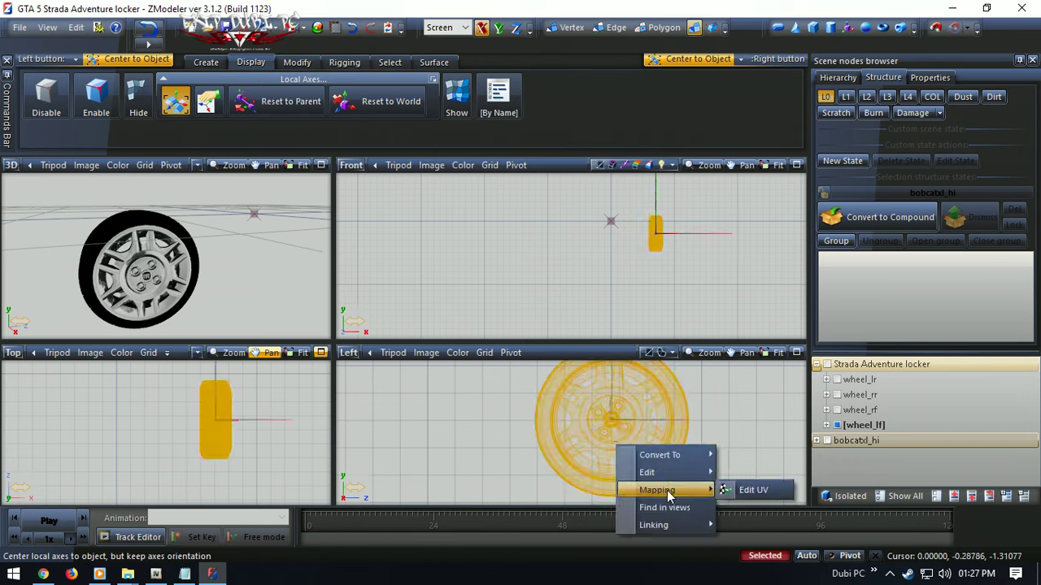
{"action": "left_click", "coordinate": [756, 491]}
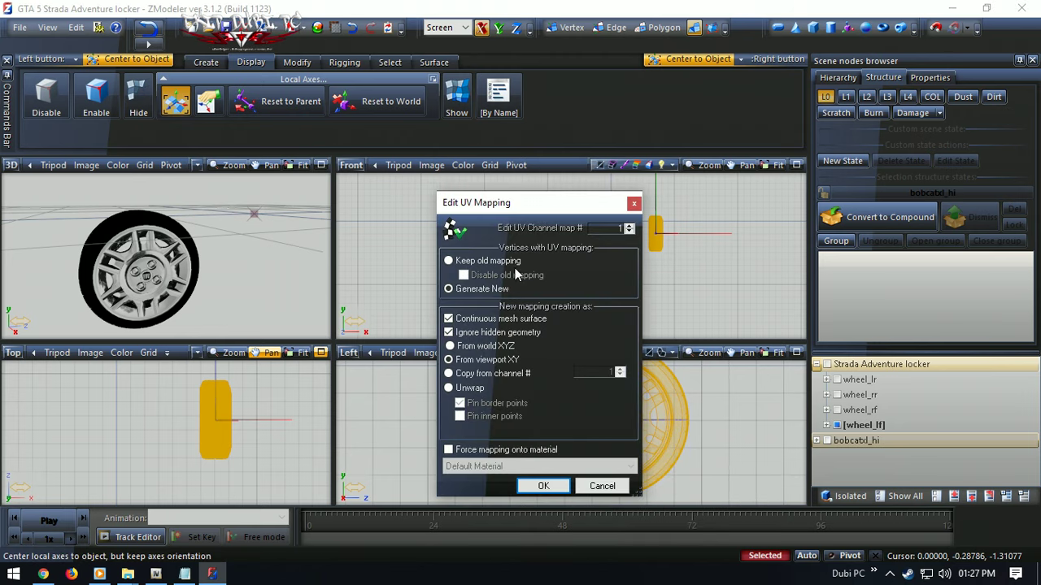
{"action": "left_click", "coordinate": [547, 486]}
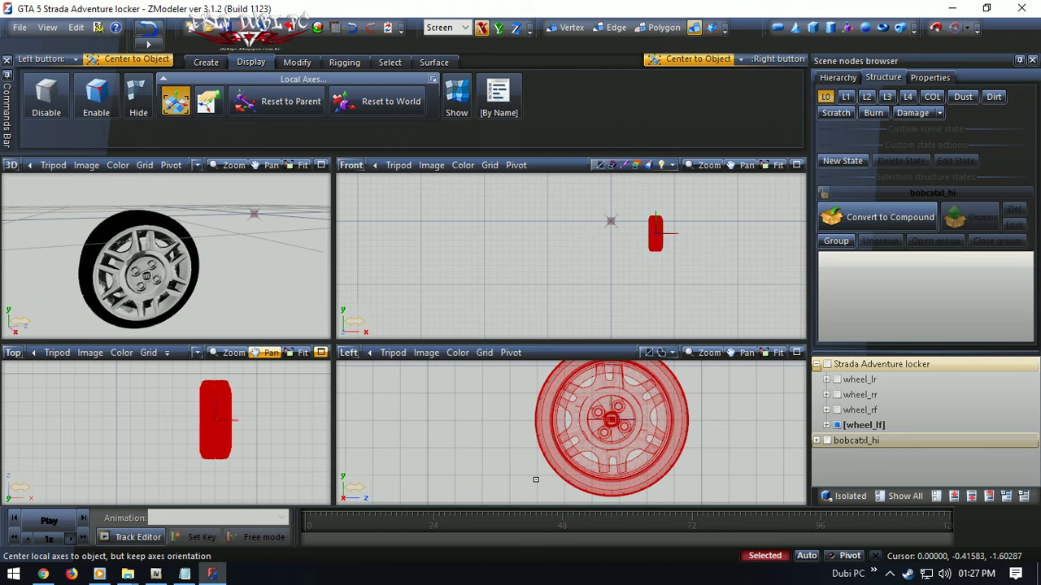
- Select the tire polygons of wheel_lf by the preto c material at Polygon level in the enlarged Left view
{"action": "middle_click_drag", "start_coordinate": [139, 273], "coordinate": [175, 277]}
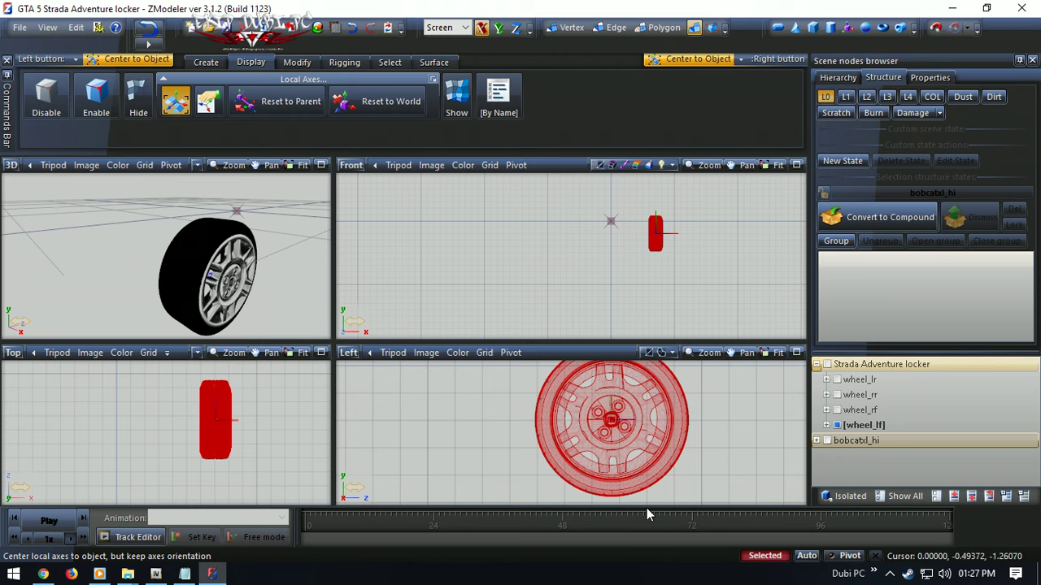
{"action": "left_click", "coordinate": [628, 460]}
{"action": "left_click", "coordinate": [664, 26]}
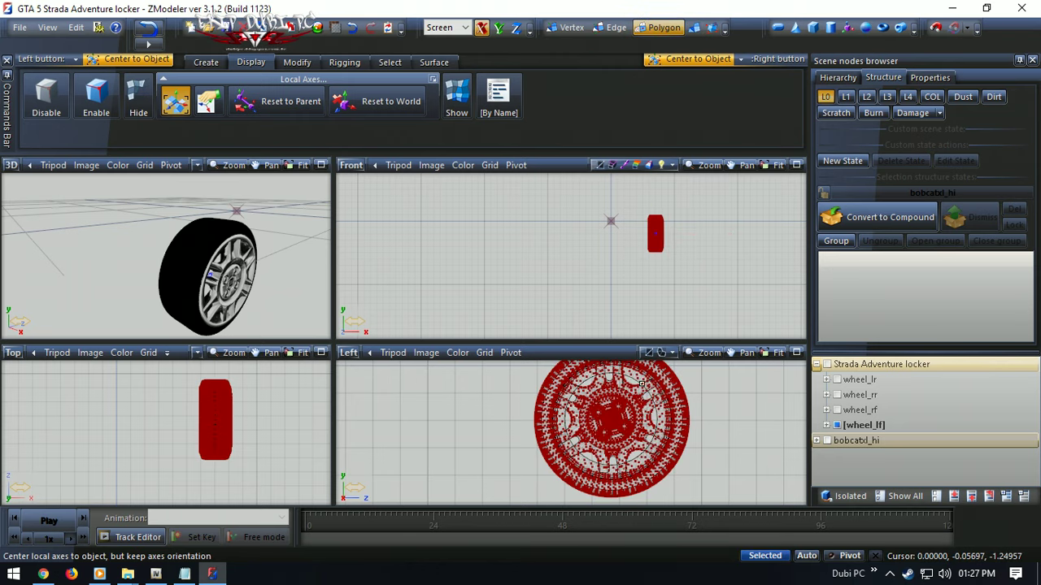
{"action": "left_click", "coordinate": [795, 353]}
{"action": "scroll", "coordinate": [425, 285], "scroll_direction": "up", "scroll_amount": 5}
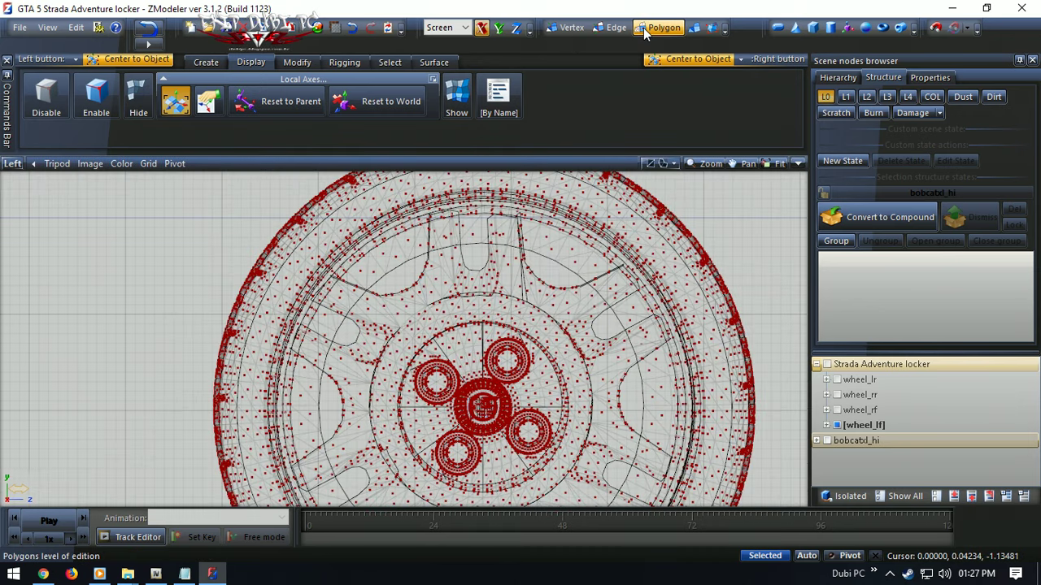
{"action": "left_click", "coordinate": [569, 28]}
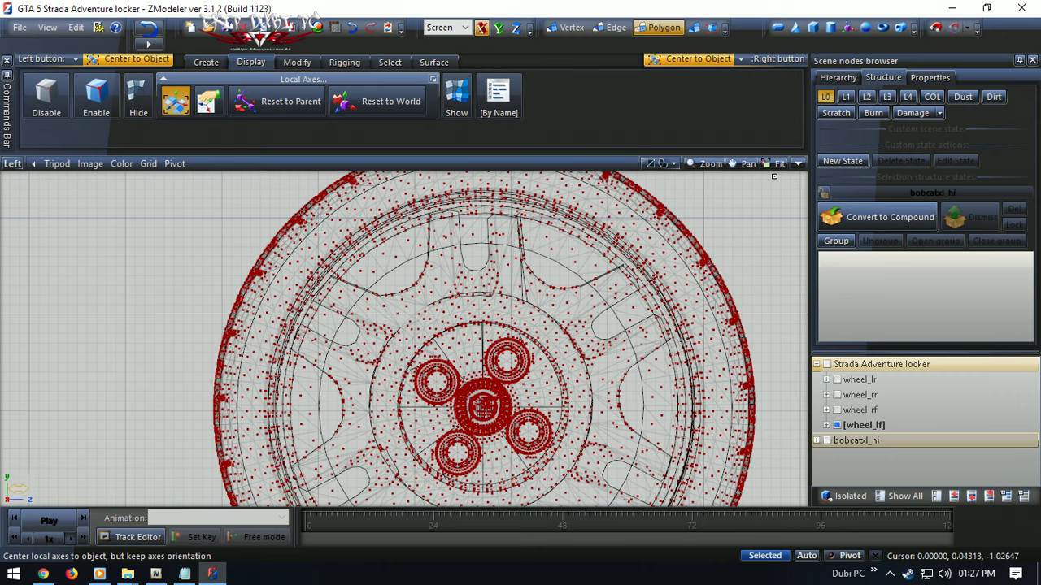
{"action": "left_click", "coordinate": [392, 62]}
{"action": "left_click", "coordinate": [533, 102]}
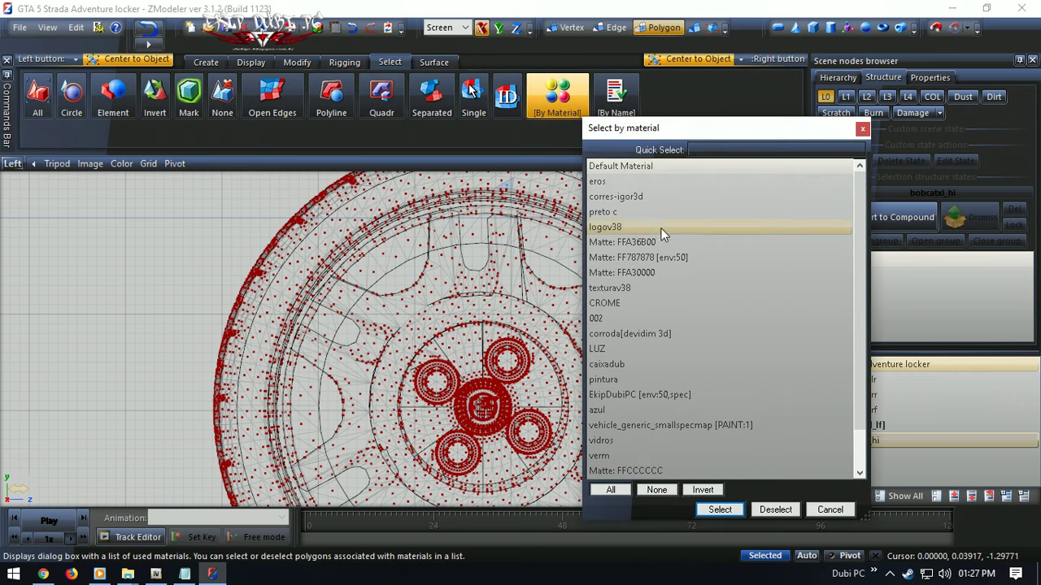
{"action": "left_click", "coordinate": [661, 216]}
{"action": "left_click", "coordinate": [731, 509]}
{"action": "key", "text": "space"}
{"action": "scroll", "coordinate": [539, 296], "scroll_direction": "down", "scroll_amount": 3}
- Detach the selected tire polygons from wheel_lf into a separate object and hide that object
{"action": "left_click", "coordinate": [431, 91]}
{"action": "left_click", "coordinate": [298, 62]}
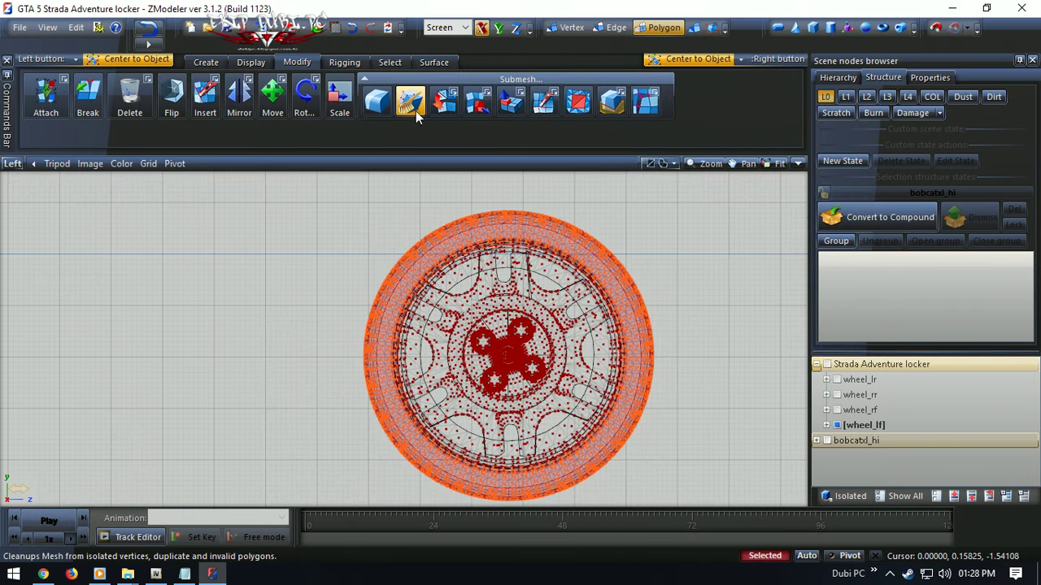
{"action": "left_click", "coordinate": [477, 108]}
{"action": "left_click", "coordinate": [669, 258]}
{"action": "left_click", "coordinate": [836, 440]}
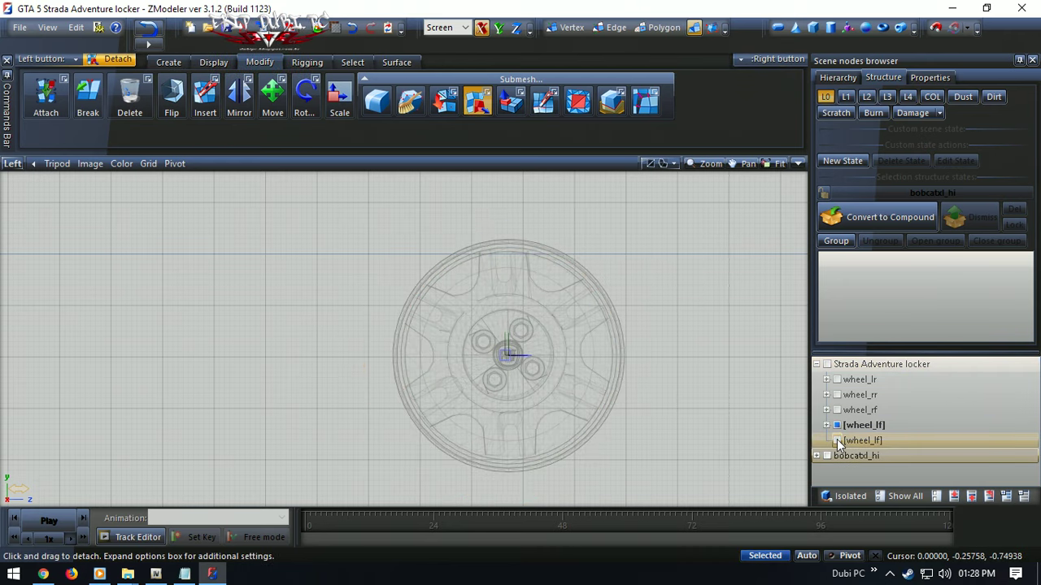
- Return to Polygon level on the remaining rim and activate the Separated selection tool
{"action": "left_click", "coordinate": [663, 28]}
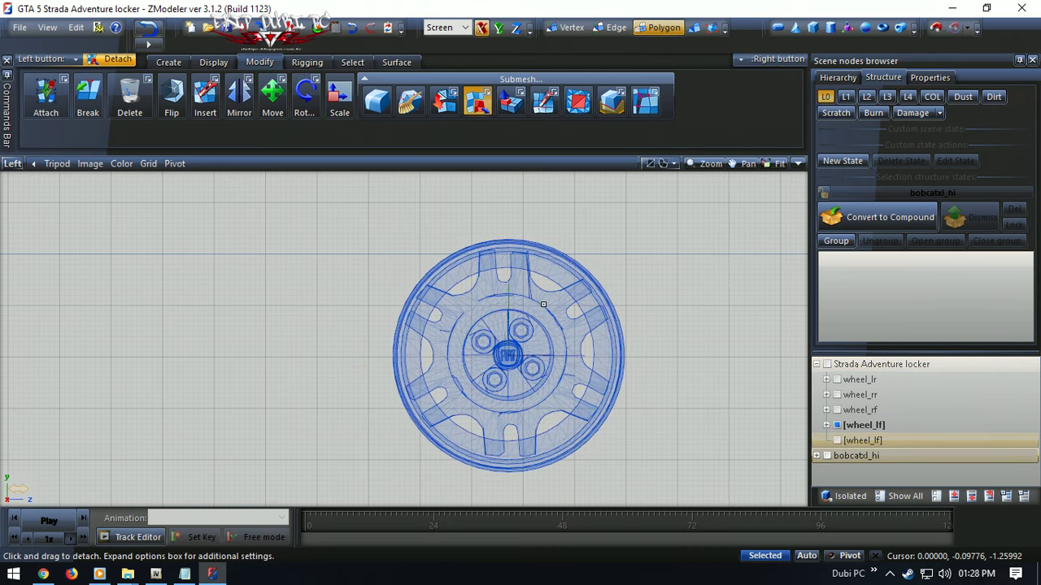
{"action": "scroll", "coordinate": [543, 308], "scroll_direction": "up", "scroll_amount": 5}
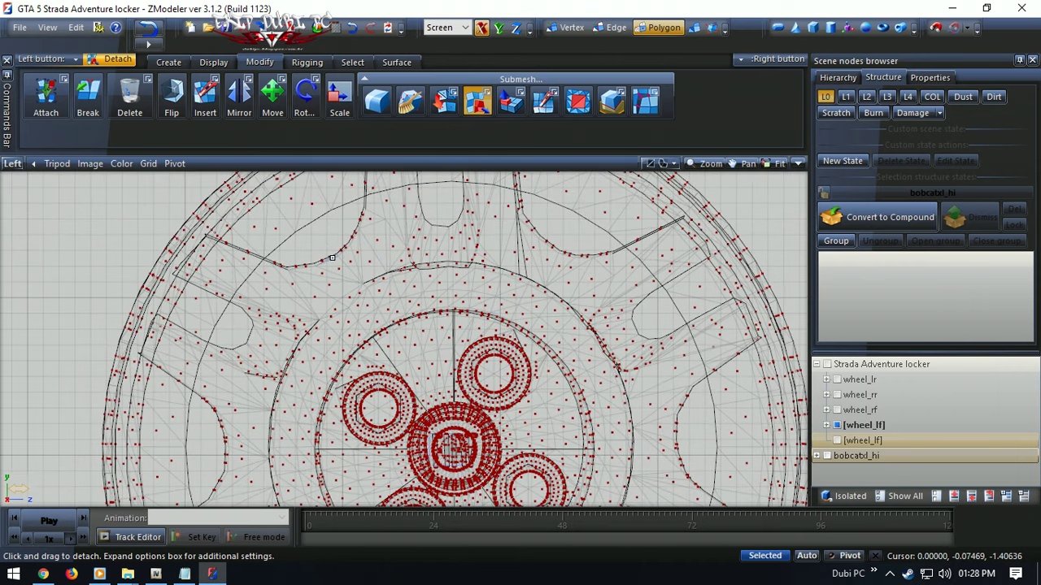
{"action": "scroll", "coordinate": [332, 259], "scroll_direction": "down", "scroll_amount": 5}
{"action": "left_click", "coordinate": [797, 163]}
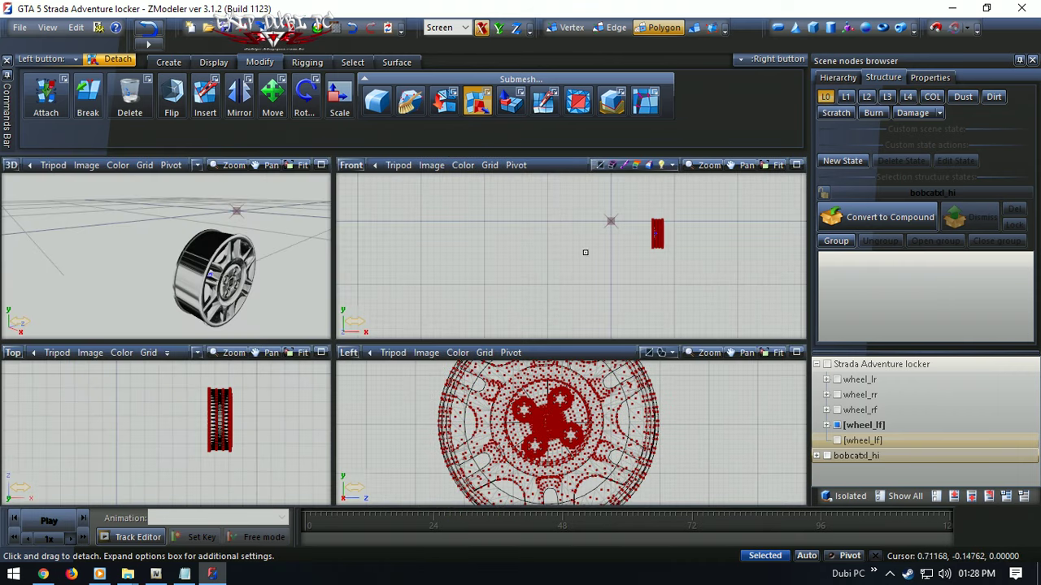
{"action": "middle_click_drag", "start_coordinate": [231, 260], "coordinate": [219, 258]}
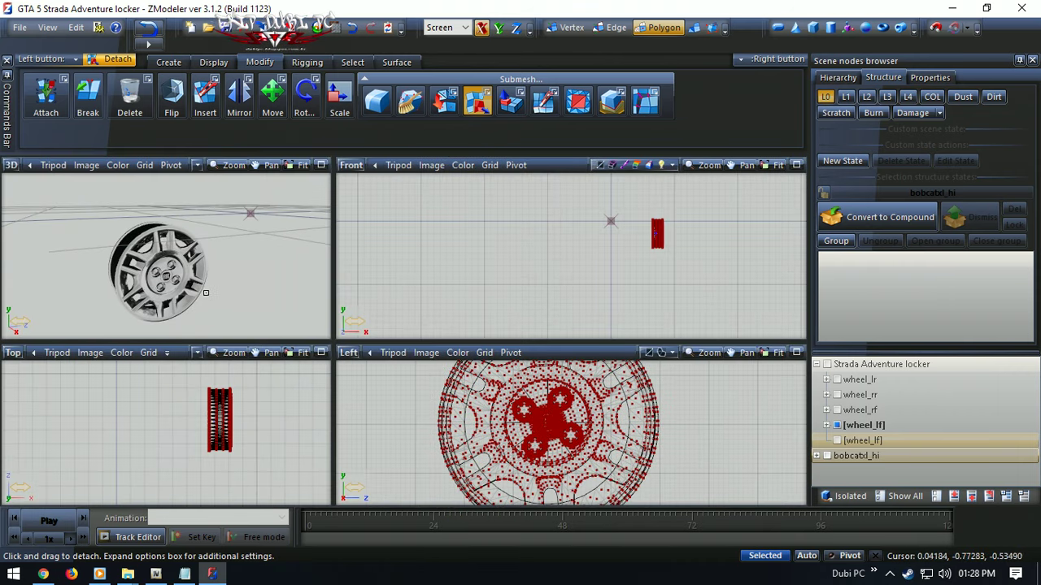
{"action": "left_click", "coordinate": [796, 352]}
{"action": "scroll", "coordinate": [322, 347], "scroll_direction": "up", "scroll_amount": 5}
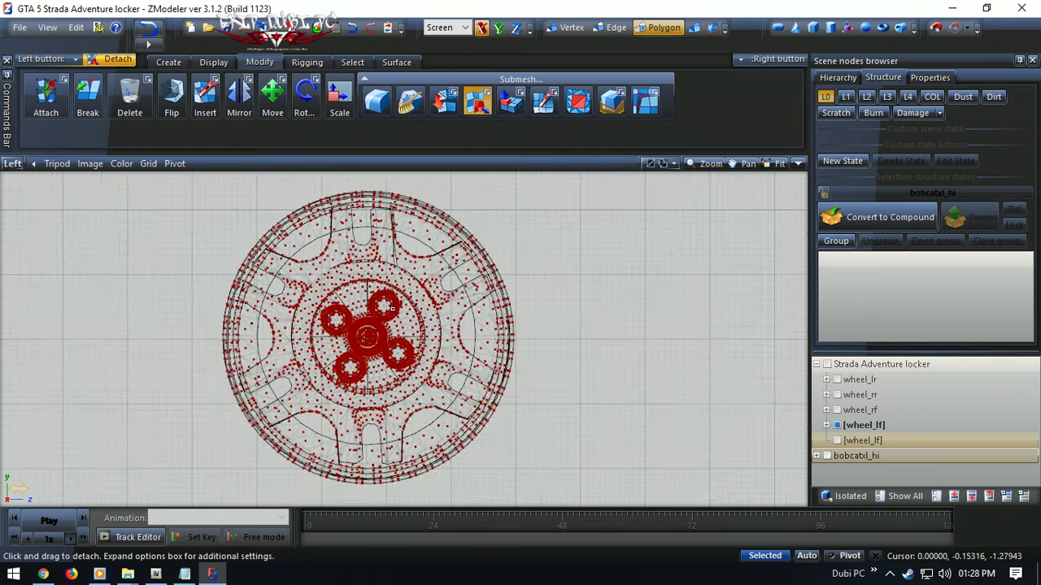
{"action": "scroll", "coordinate": [252, 353], "scroll_direction": "up", "scroll_amount": 3}
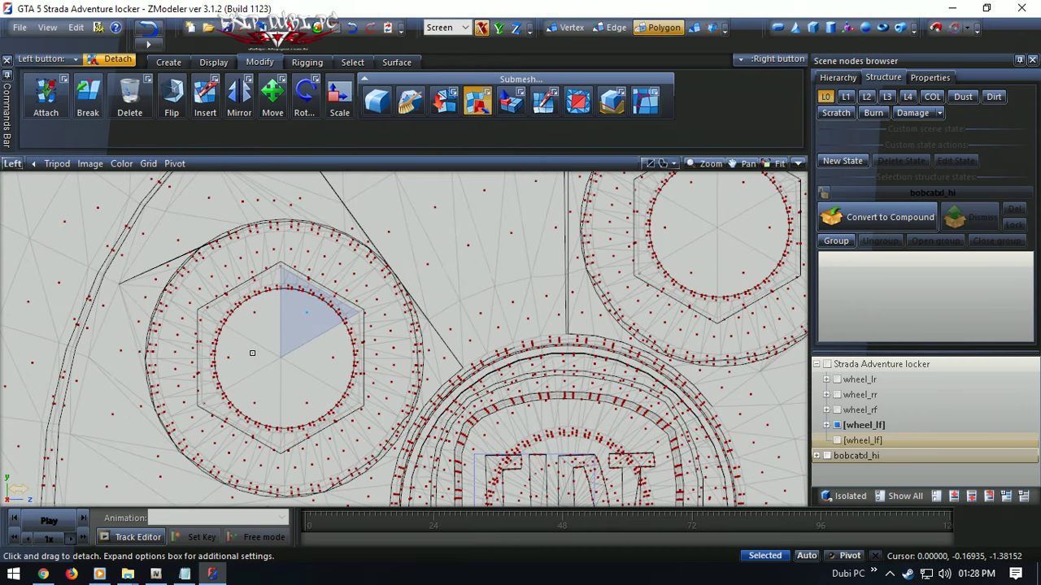
{"action": "right_click", "coordinate": [322, 382]}
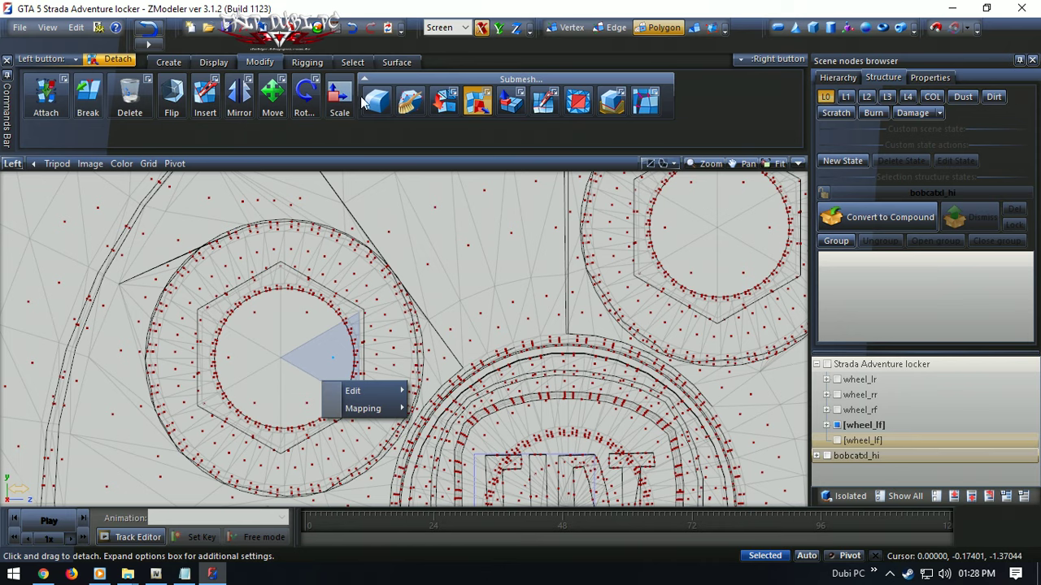
{"action": "left_click", "coordinate": [352, 62]}
{"action": "left_click", "coordinate": [352, 62]}
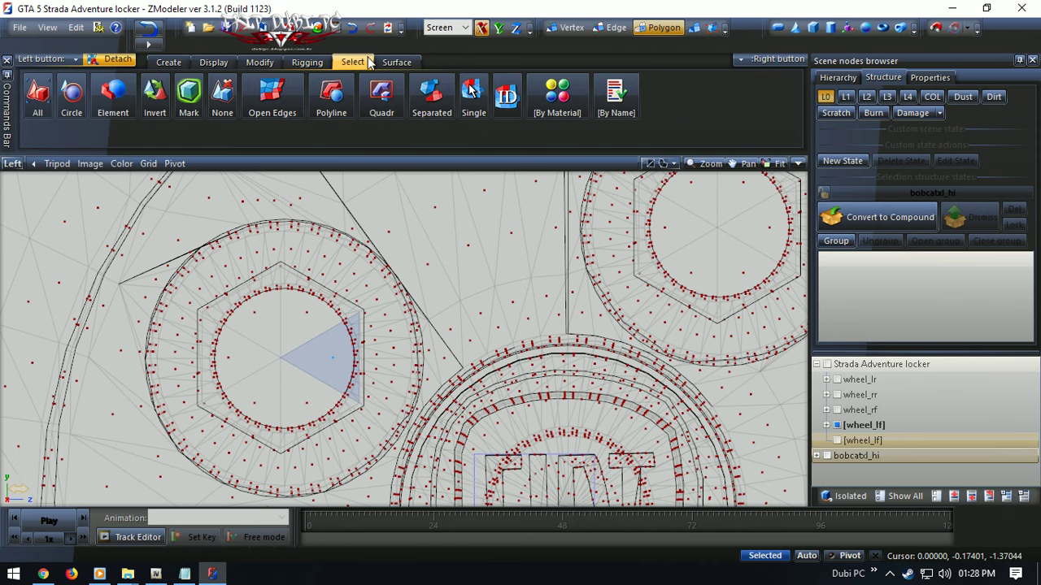
{"action": "left_click", "coordinate": [429, 101]}
{"action": "left_click", "coordinate": [456, 221]}
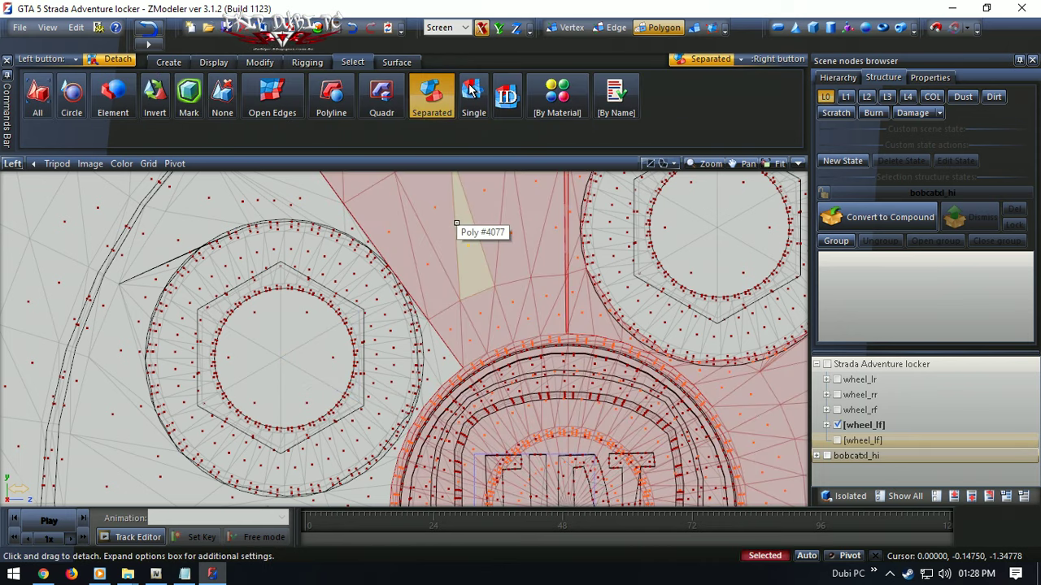
{"action": "scroll", "coordinate": [456, 224], "scroll_direction": "down", "scroll_amount": 3}
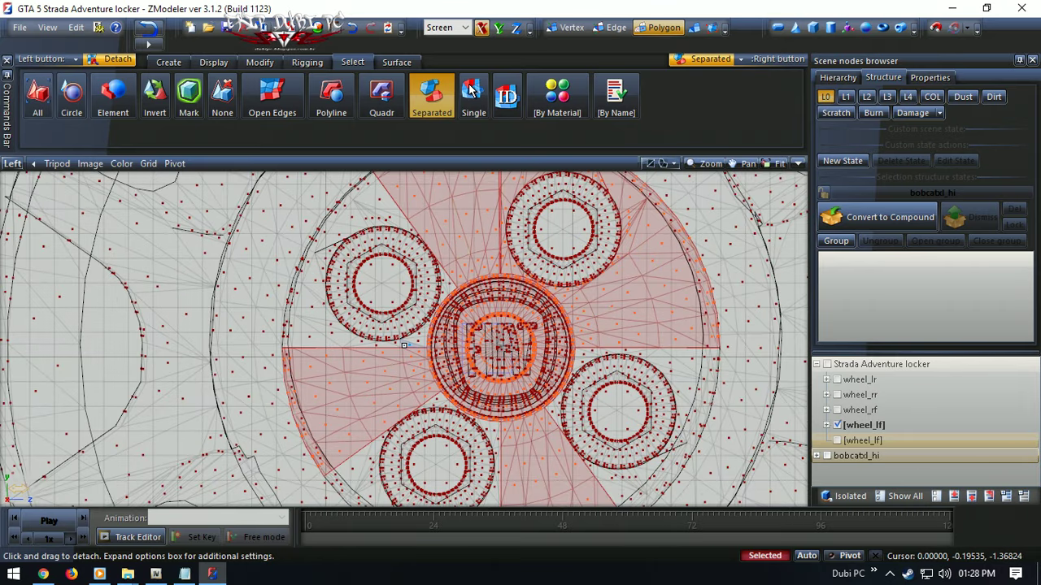
{"action": "right_click", "coordinate": [404, 345]}
{"action": "scroll", "coordinate": [368, 343], "scroll_direction": "down", "scroll_amount": 1}
{"action": "right_click", "coordinate": [374, 449]}
{"action": "middle_click_drag", "start_coordinate": [374, 449], "coordinate": [371, 317]}
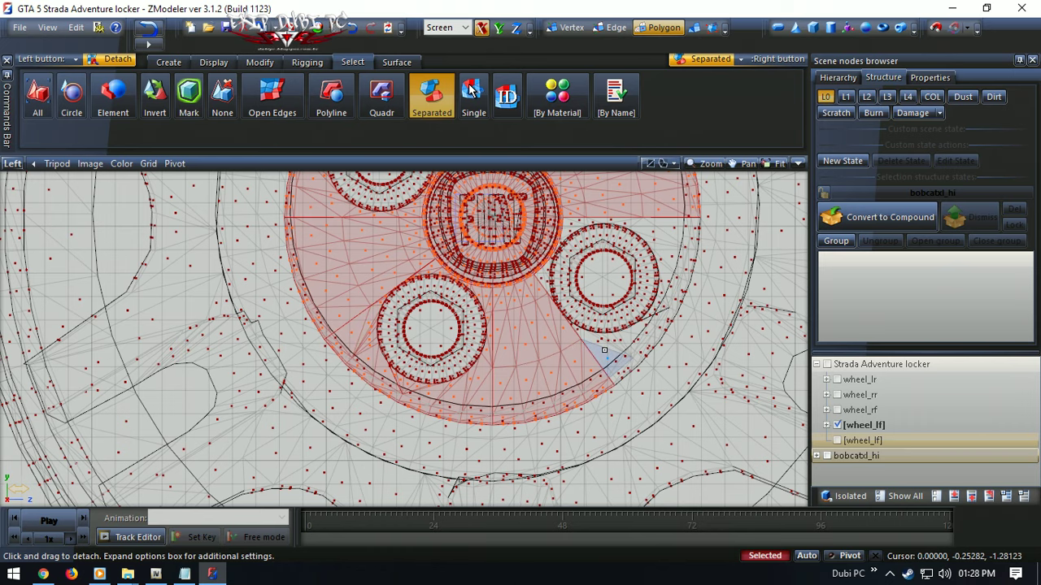
{"action": "scroll", "coordinate": [602, 345], "scroll_direction": "down", "scroll_amount": 4}
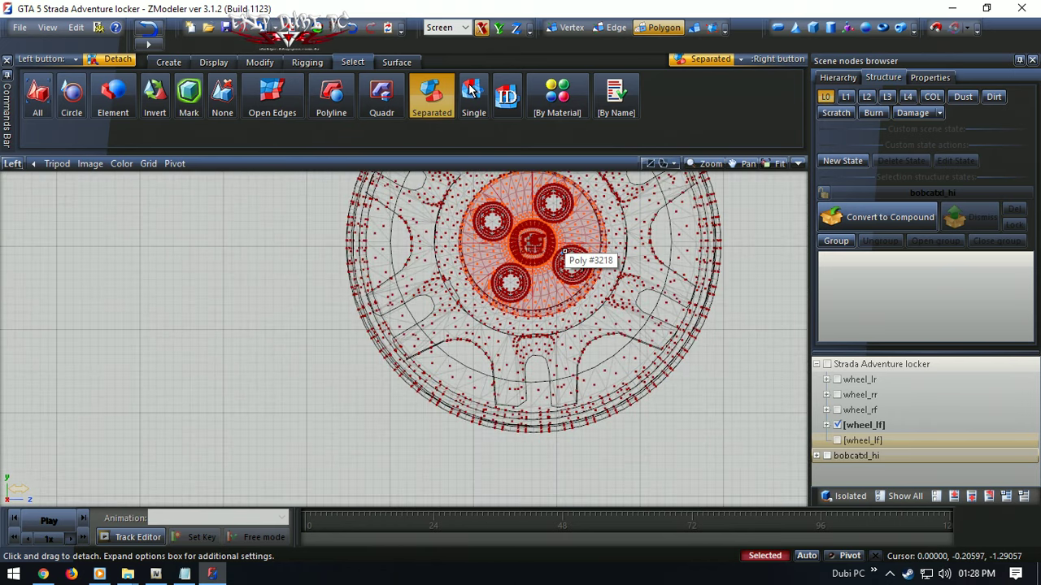
{"action": "scroll", "coordinate": [563, 252], "scroll_direction": "up", "scroll_amount": 3}
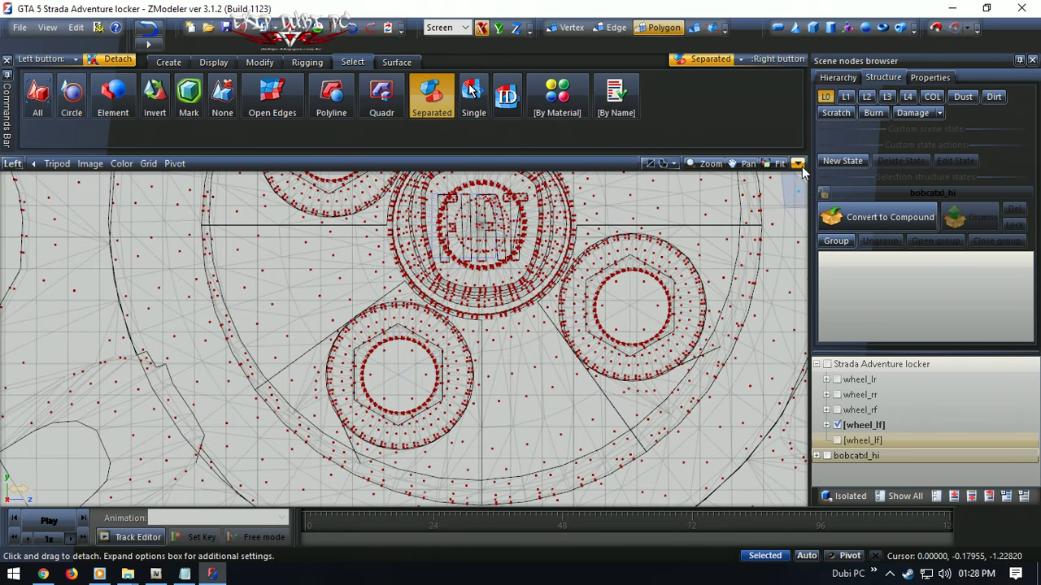
- Change the Front viewport to the User view, maximize it and frame the wheel bolts around the FIAT logo at an angle
{"action": "left_click", "coordinate": [798, 163]}
{"action": "left_click", "coordinate": [351, 165]}
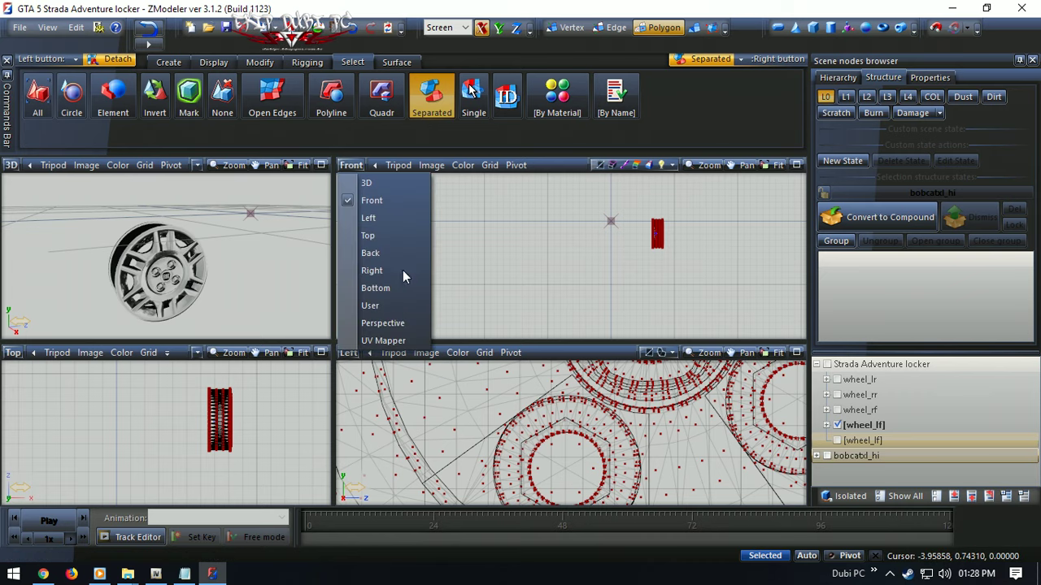
{"action": "left_click", "coordinate": [405, 305]}
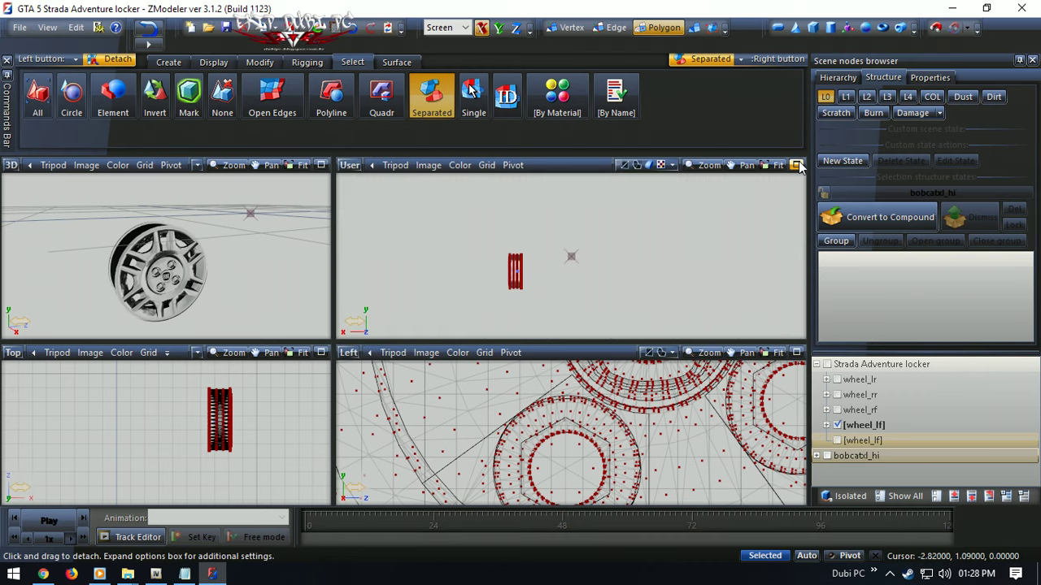
{"action": "left_click", "coordinate": [799, 165]}
{"action": "middle_click_drag", "start_coordinate": [411, 300], "coordinate": [382, 325]}
{"action": "scroll", "coordinate": [247, 405], "scroll_direction": "up", "scroll_amount": 3}
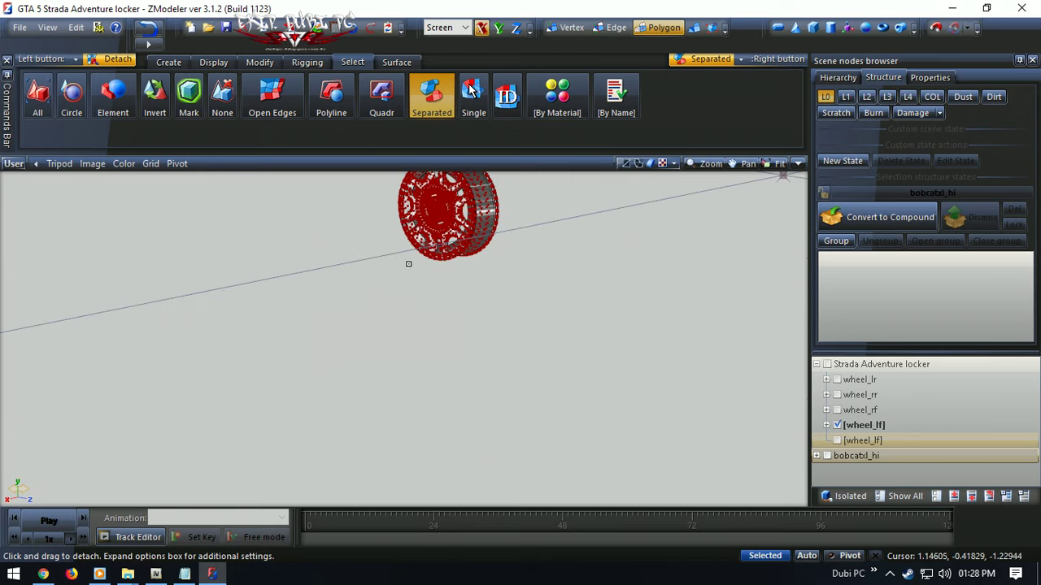
{"action": "scroll", "coordinate": [404, 271], "scroll_direction": "up", "scroll_amount": 6}
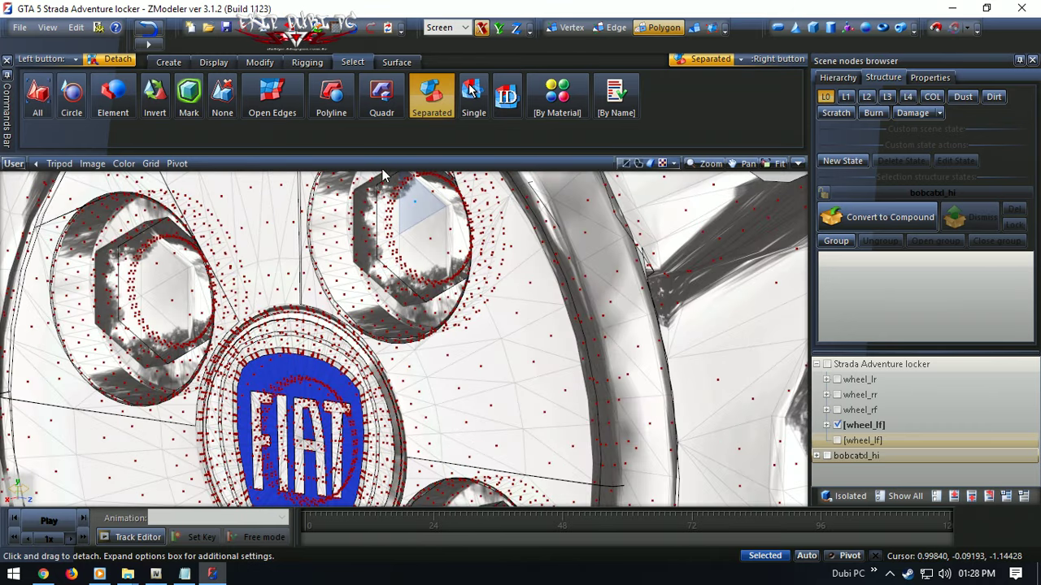
- Select the hexagonal heads of two wheel bolts, one above and one below the FIAT logo, as separated parts
{"action": "left_click", "coordinate": [423, 249]}
{"action": "middle_click_drag", "start_coordinate": [423, 249], "coordinate": [408, 238]}
{"action": "scroll", "coordinate": [408, 238], "scroll_direction": "up", "scroll_amount": 3}
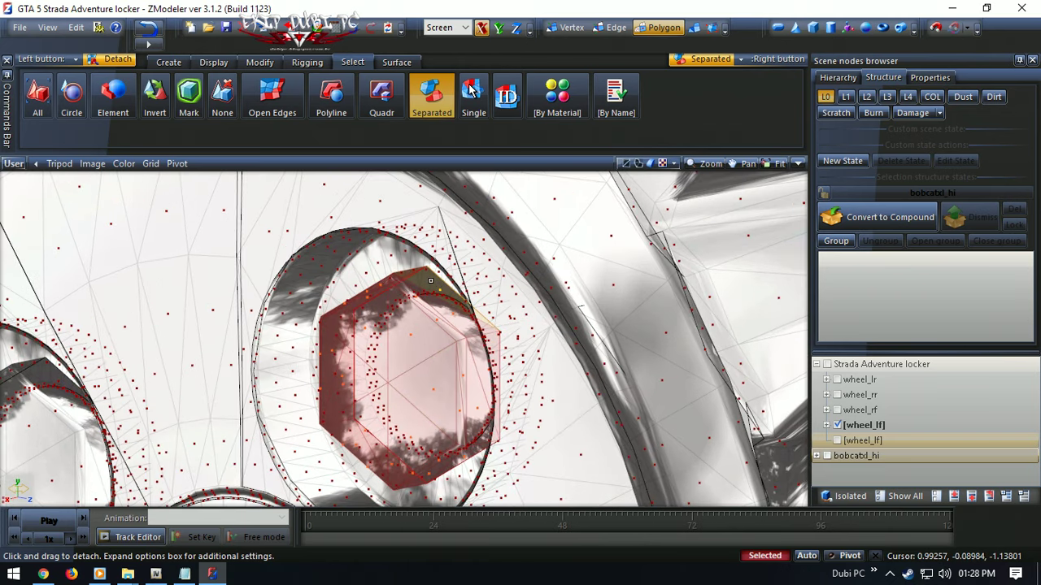
{"action": "scroll", "coordinate": [430, 280], "scroll_direction": "down", "scroll_amount": 5}
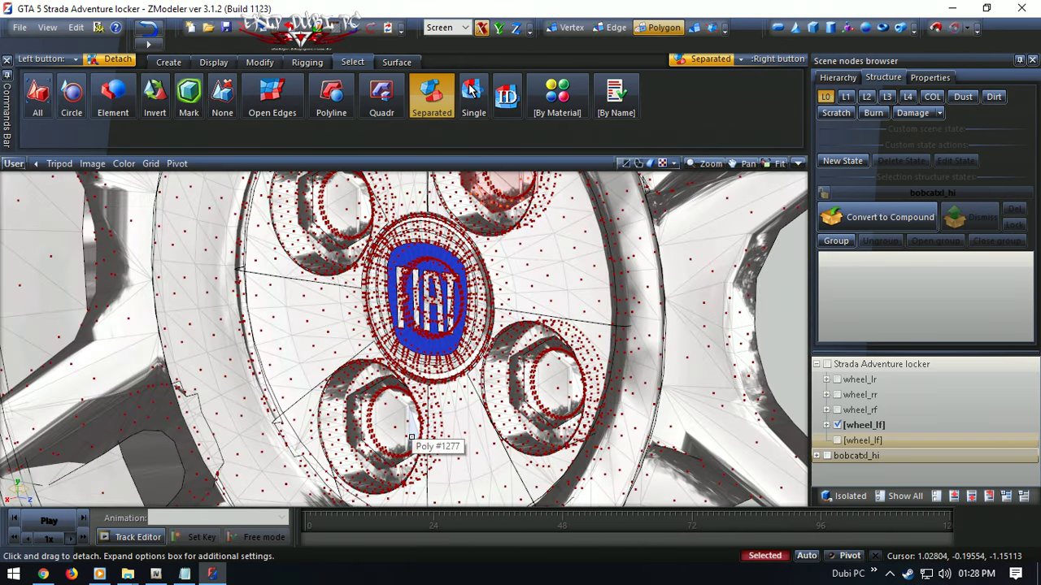
{"action": "left_click", "coordinate": [411, 438]}
{"action": "scroll", "coordinate": [414, 436], "scroll_direction": "up", "scroll_amount": 4}
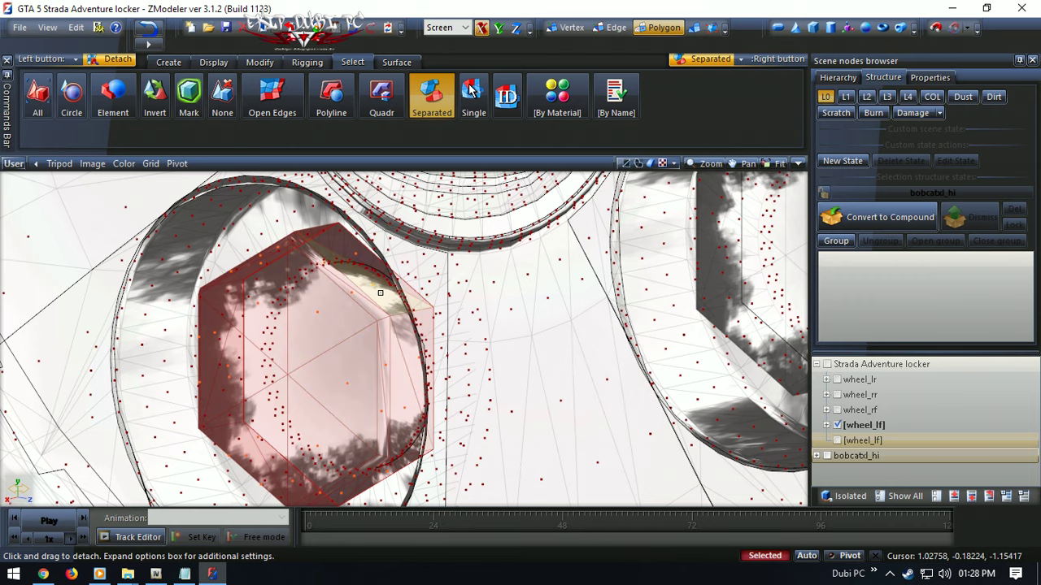
{"action": "left_click", "coordinate": [730, 292], "text": "ctrl"}
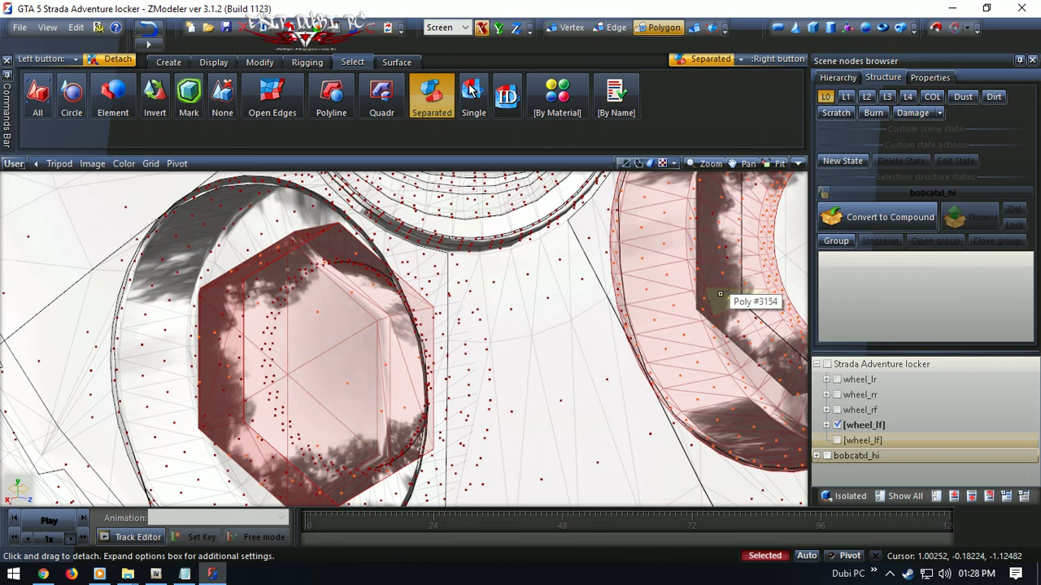
{"action": "scroll", "coordinate": [719, 294], "scroll_direction": "down", "scroll_amount": 3}
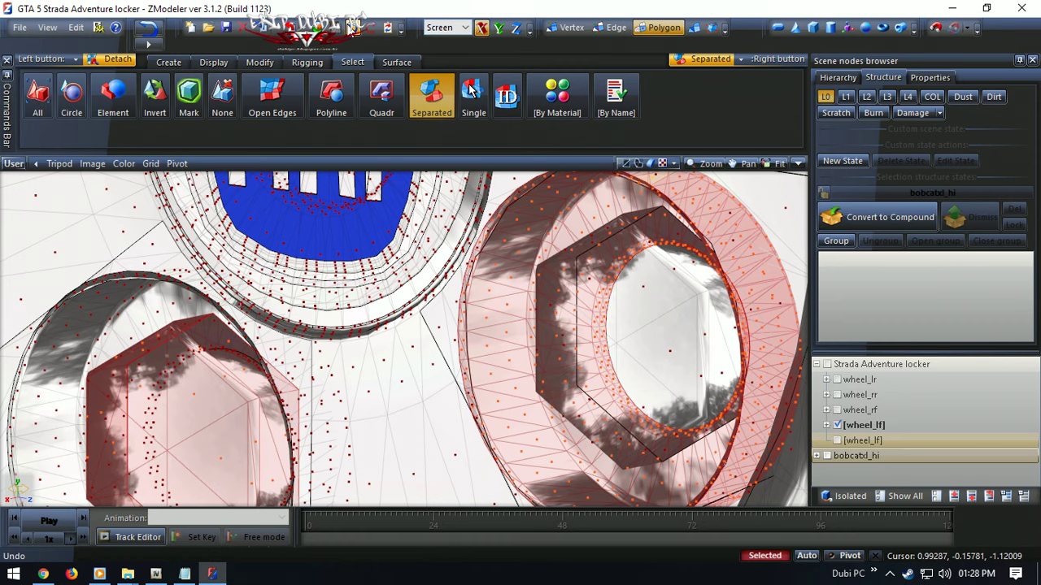
{"action": "left_click", "coordinate": [351, 29]}
- Add the hexagonal heads of the two remaining wheel bolts to the selection
{"action": "right_click", "coordinate": [639, 357]}
{"action": "scroll", "coordinate": [639, 358], "scroll_direction": "down", "scroll_amount": 2}
{"action": "scroll", "coordinate": [639, 358], "scroll_direction": "down", "scroll_amount": 2}
{"action": "middle_click_drag", "start_coordinate": [366, 187], "coordinate": [431, 280]}
{"action": "scroll", "coordinate": [434, 233], "scroll_direction": "up", "scroll_amount": 1}
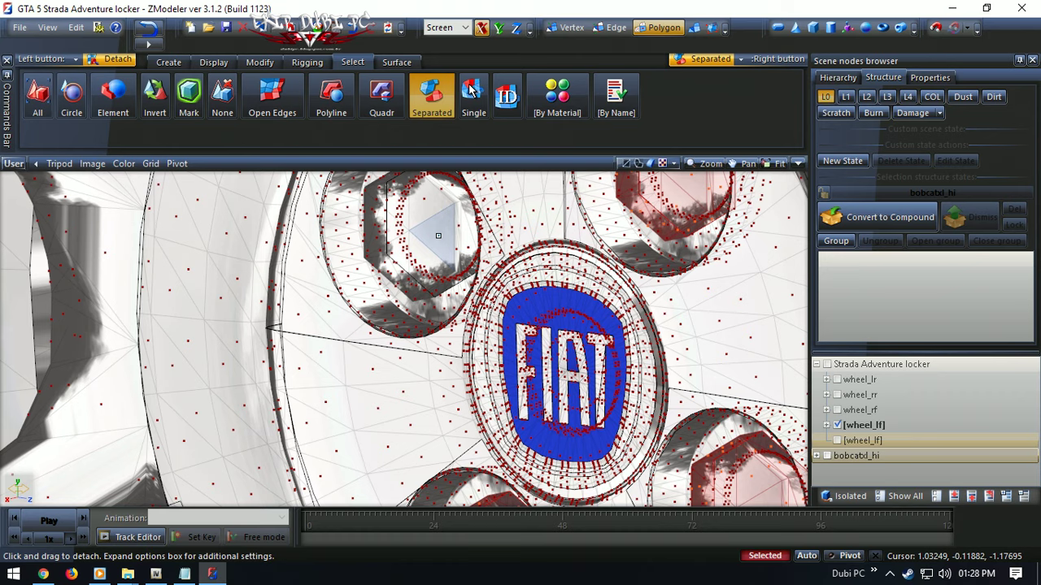
{"action": "key", "text": "ctrl+z"}
{"action": "key", "text": "ctrl+z"}
{"action": "key", "text": "ctrl+z"}
{"action": "key", "text": "ctrl+z"}
{"action": "key", "text": "ctrl+z"}
{"action": "key", "text": "ctrl+z"}
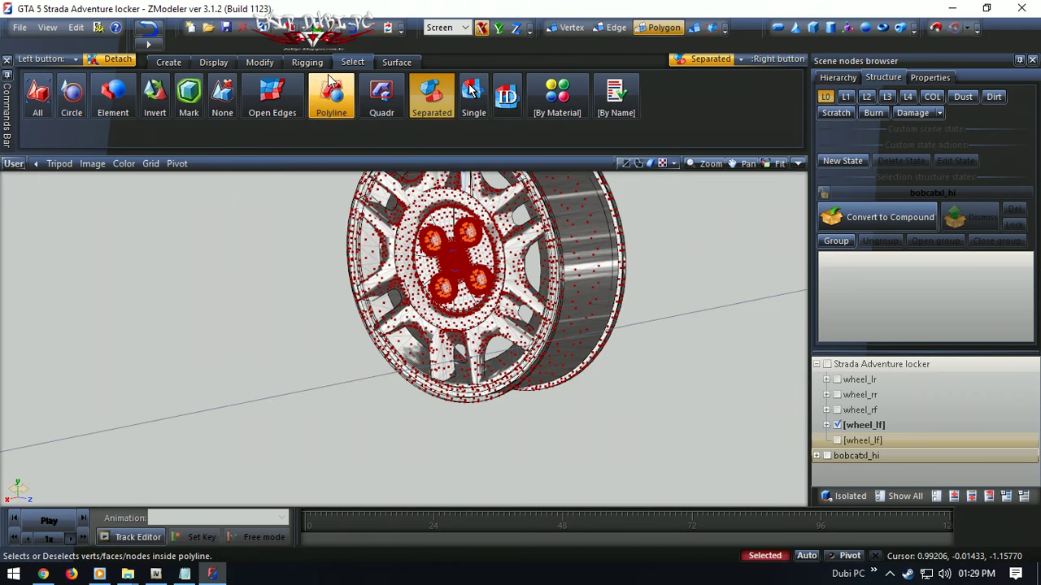
- Detach the four selected bolt heads from wheel_lf into a separate object and hide that object
{"action": "left_click", "coordinate": [271, 61]}
{"action": "left_click", "coordinate": [718, 334]}
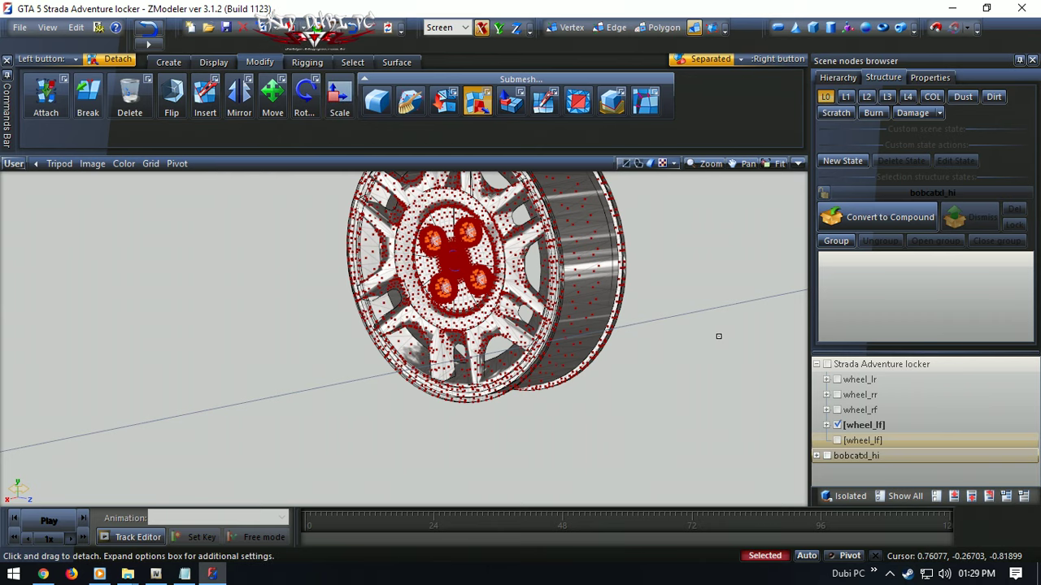
{"action": "left_click", "coordinate": [847, 452]}
{"action": "left_click", "coordinate": [838, 456]}
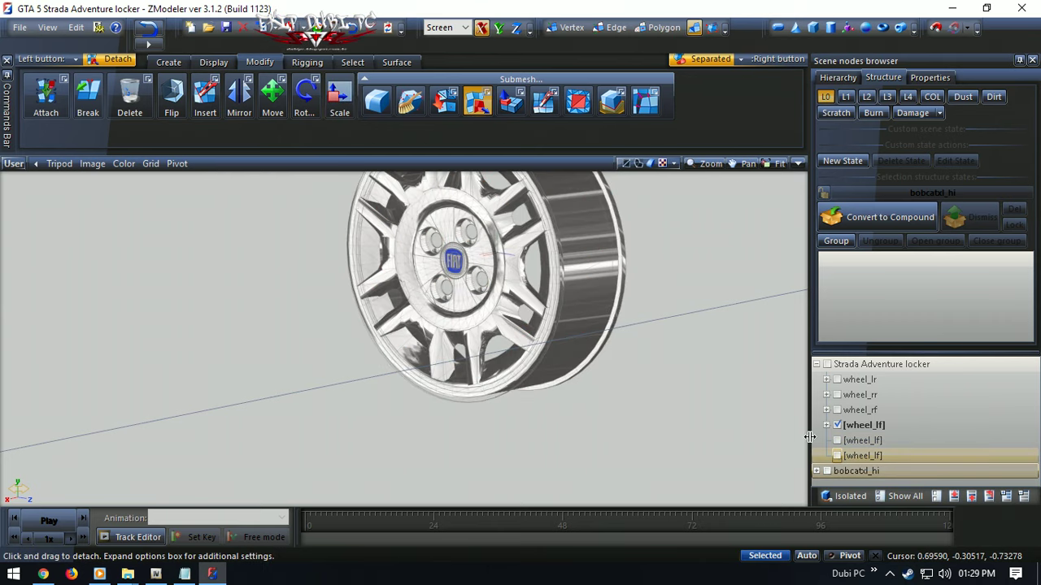
{"action": "scroll", "coordinate": [464, 284], "scroll_direction": "up", "scroll_amount": 4}
{"action": "scroll", "coordinate": [464, 285], "scroll_direction": "down", "scroll_amount": 5}
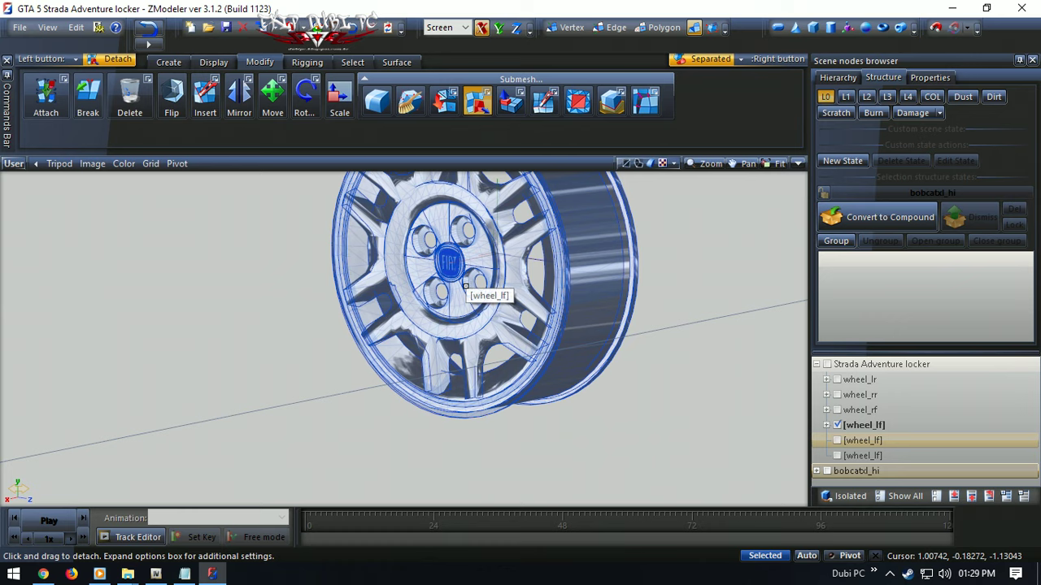
{"action": "left_click", "coordinate": [837, 441]}
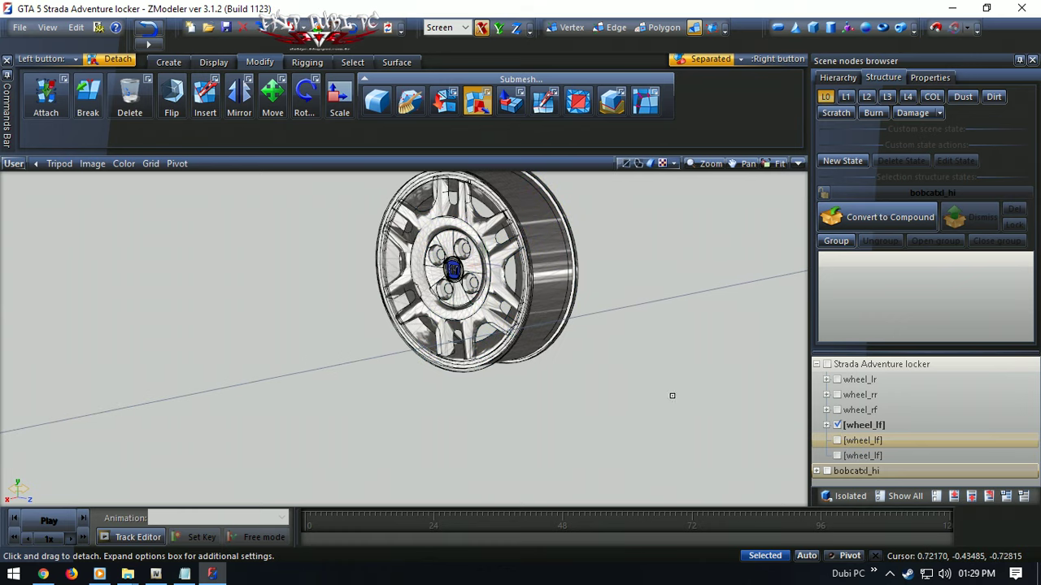
- Detach the blue background of the FIAT logo from wheel_lf into a separate object and hide that object
{"action": "scroll", "coordinate": [477, 187], "scroll_direction": "up", "scroll_amount": 3}
{"action": "scroll", "coordinate": [477, 187], "scroll_direction": "up", "scroll_amount": 2}
{"action": "left_click", "coordinate": [661, 27]}
{"action": "scroll", "coordinate": [448, 296], "scroll_direction": "up", "scroll_amount": 3}
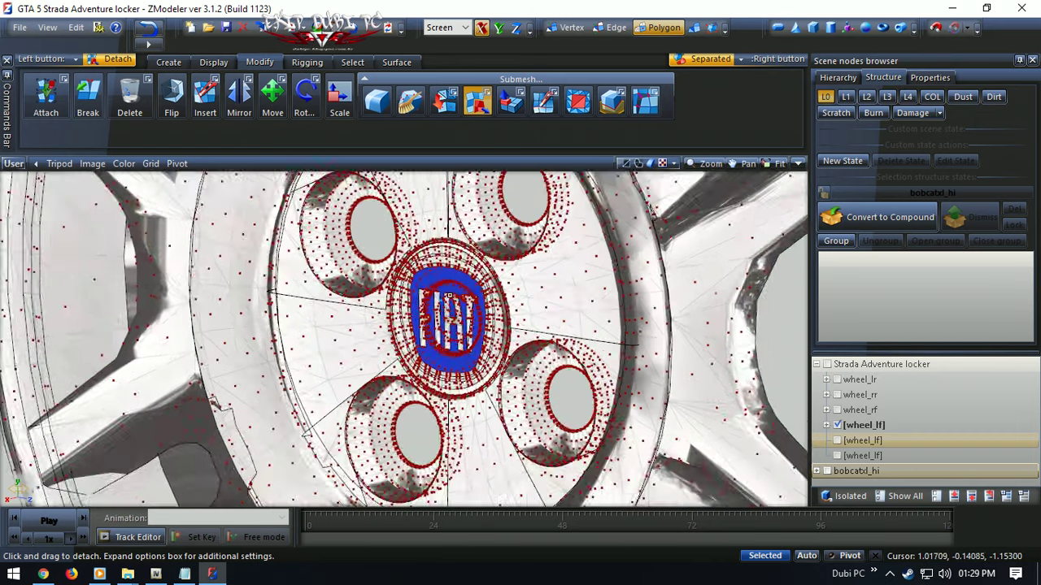
{"action": "scroll", "coordinate": [449, 296], "scroll_direction": "up", "scroll_amount": 3}
{"action": "left_click", "coordinate": [449, 275]}
{"action": "scroll", "coordinate": [449, 275], "scroll_direction": "down", "scroll_amount": 2}
{"action": "scroll", "coordinate": [448, 275], "scroll_direction": "up", "scroll_amount": 4}
{"action": "scroll", "coordinate": [420, 327], "scroll_direction": "down", "scroll_amount": 4}
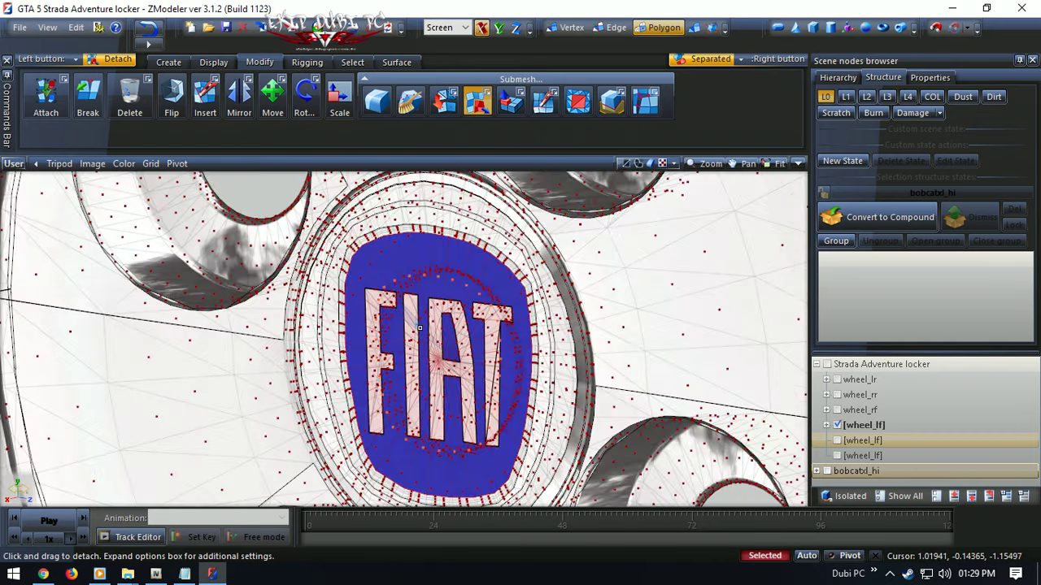
{"action": "scroll", "coordinate": [419, 328], "scroll_direction": "down", "scroll_amount": 6}
{"action": "left_click", "coordinate": [612, 325]}
{"action": "left_click", "coordinate": [826, 470]}
- Select the flat outer ring around the FIAT logo as a separated part of wheel_lf at polygon level
{"action": "scroll", "coordinate": [322, 394], "scroll_direction": "up", "scroll_amount": 6}
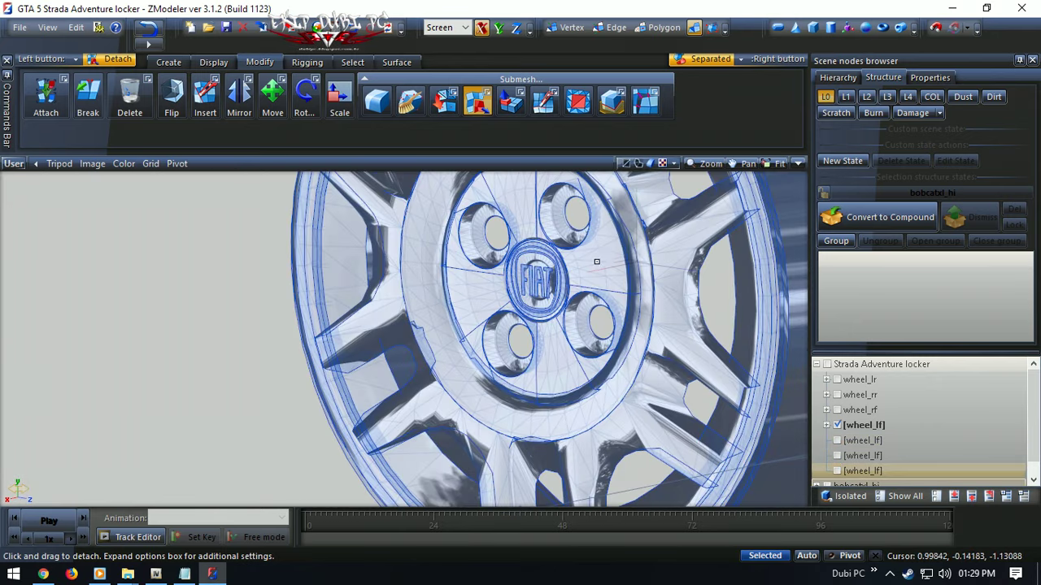
{"action": "left_click", "coordinate": [648, 29]}
{"action": "scroll", "coordinate": [480, 237], "scroll_direction": "up", "scroll_amount": 3}
{"action": "scroll", "coordinate": [481, 237], "scroll_direction": "up", "scroll_amount": 2}
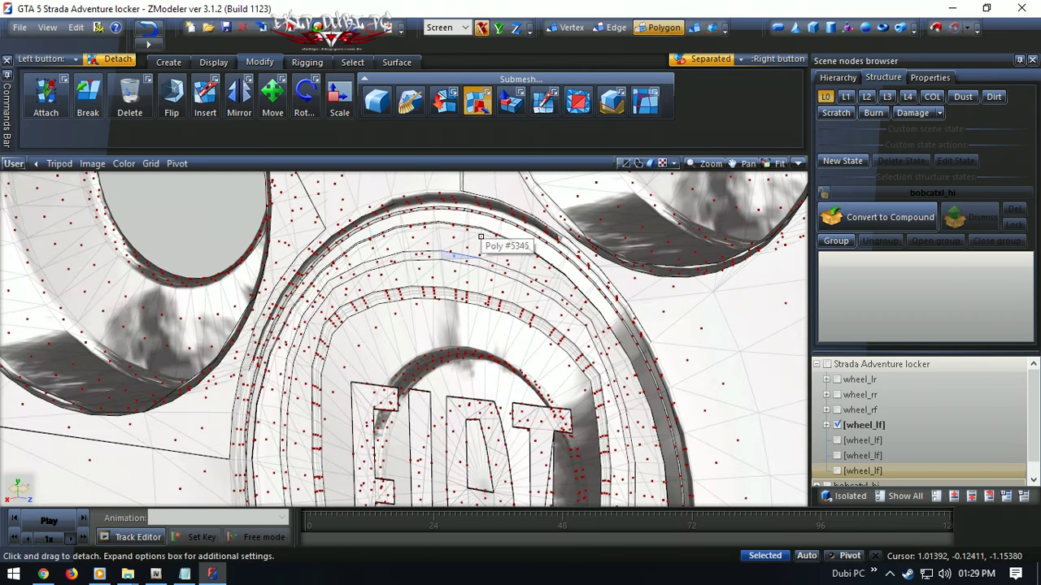
{"action": "scroll", "coordinate": [417, 305], "scroll_direction": "up", "scroll_amount": 2}
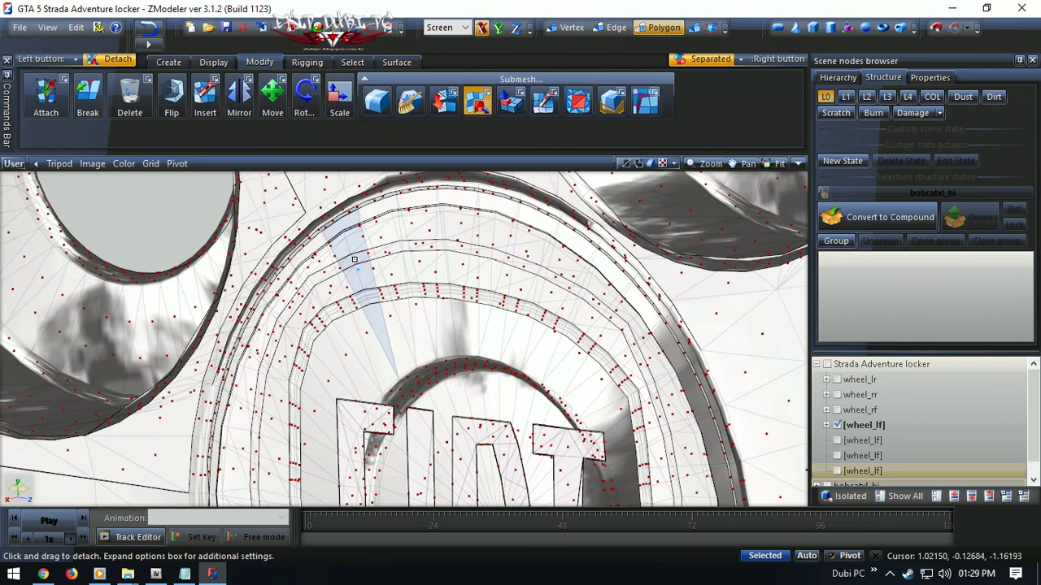
{"action": "left_click", "coordinate": [322, 62]}
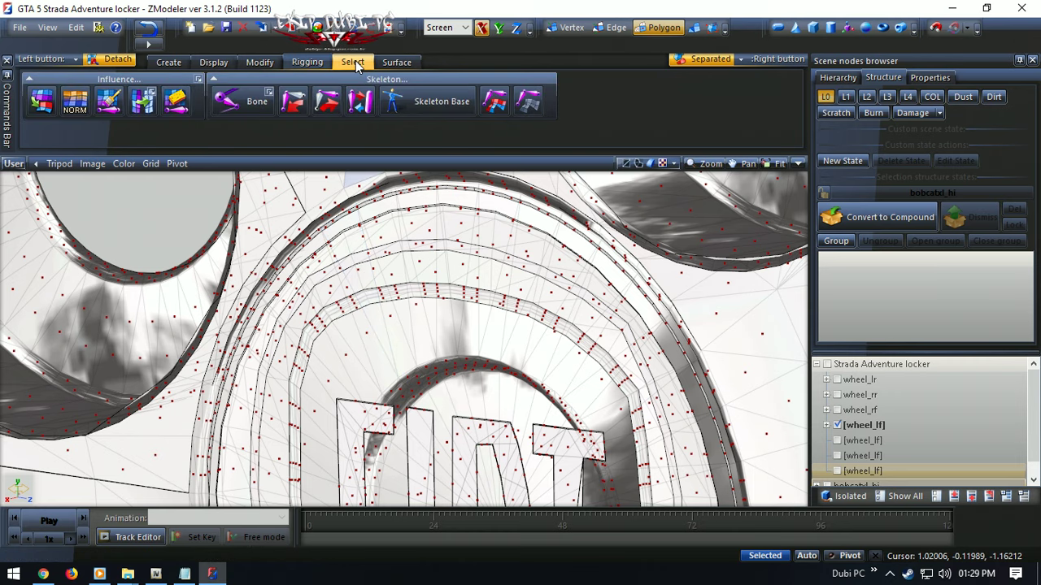
{"action": "left_click", "coordinate": [352, 63]}
{"action": "scroll", "coordinate": [505, 254], "scroll_direction": "up", "scroll_amount": 1}
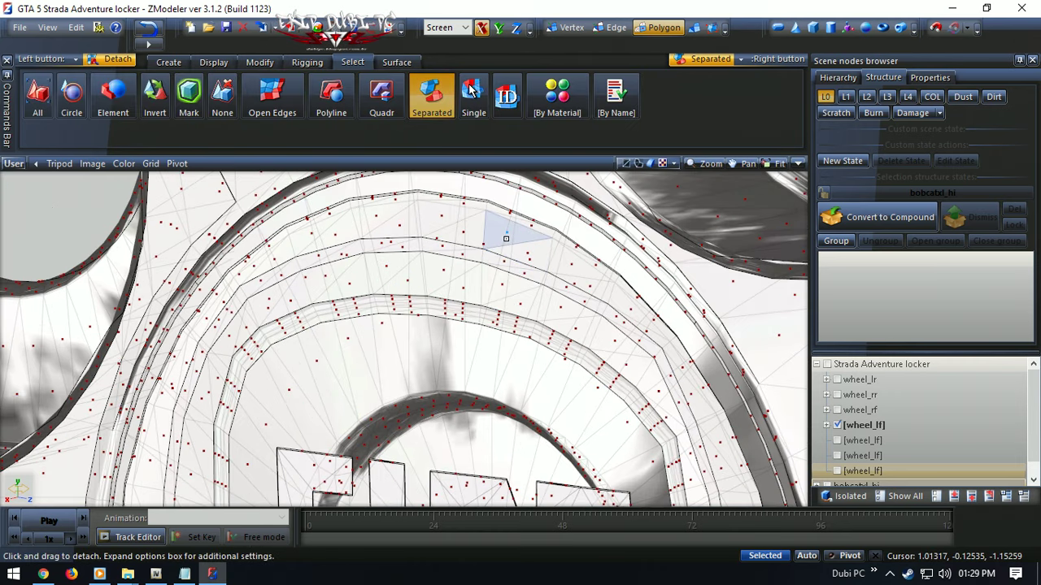
{"action": "left_click", "coordinate": [506, 255]}
{"action": "scroll", "coordinate": [500, 244], "scroll_direction": "down", "scroll_amount": 2}
{"action": "scroll", "coordinate": [512, 260], "scroll_direction": "down", "scroll_amount": 3}
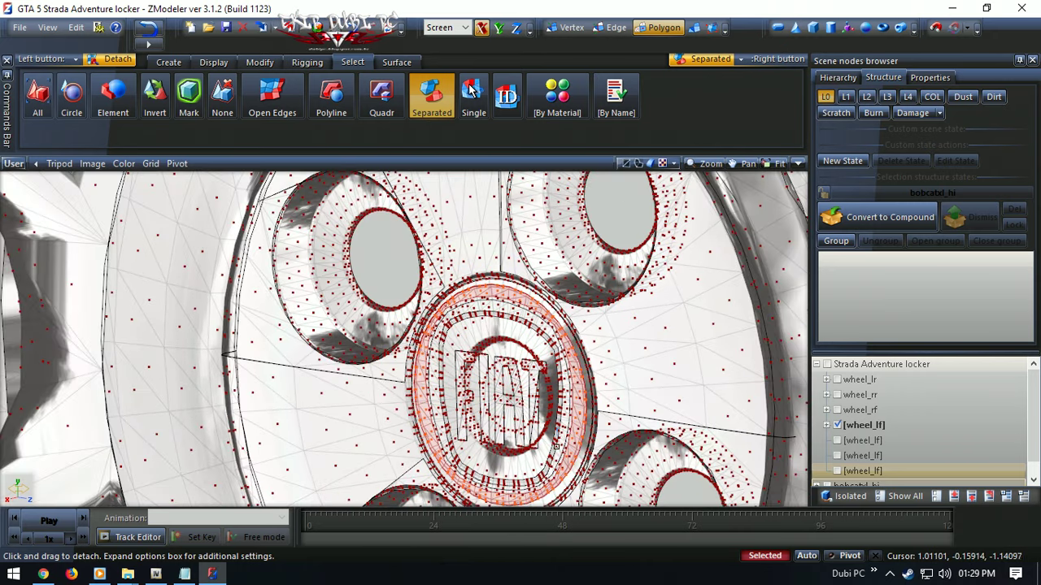
- Select the rounded narrow band framing the FIAT letters together with the flat border just outside it
{"action": "scroll", "coordinate": [554, 457], "scroll_direction": "up", "scroll_amount": 2}
{"action": "scroll", "coordinate": [554, 457], "scroll_direction": "up", "scroll_amount": 3}
{"action": "left_click", "coordinate": [543, 450]}
{"action": "key", "text": "space"}
{"action": "left_click", "coordinate": [465, 407]}
{"action": "scroll", "coordinate": [465, 406], "scroll_direction": "down", "scroll_amount": 3}
{"action": "scroll", "coordinate": [417, 377], "scroll_direction": "up", "scroll_amount": 3}
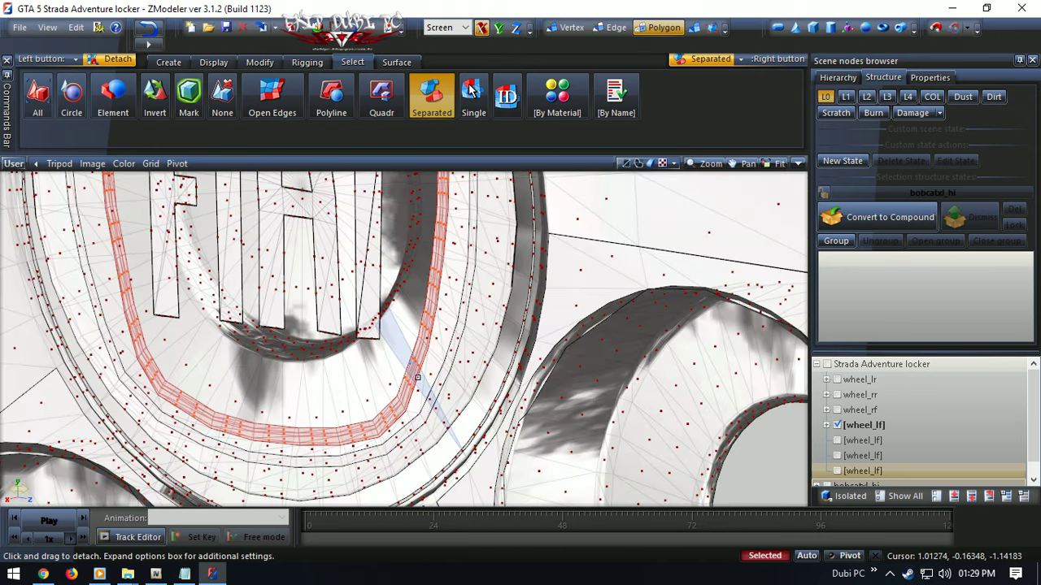
{"action": "scroll", "coordinate": [417, 377], "scroll_direction": "down", "scroll_amount": 3}
{"action": "scroll", "coordinate": [349, 319], "scroll_direction": "up", "scroll_amount": 2}
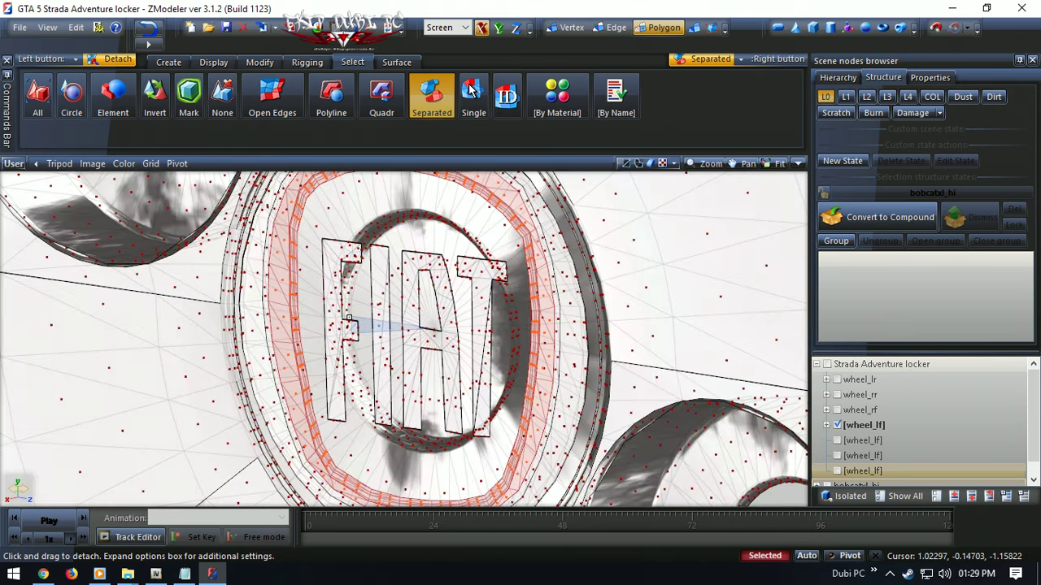
- Undo the stray hub selection and add the letters F, A and T of the FIAT logo to the selection
{"action": "scroll", "coordinate": [349, 319], "scroll_direction": "up", "scroll_amount": 3}
{"action": "right_click", "coordinate": [329, 330]}
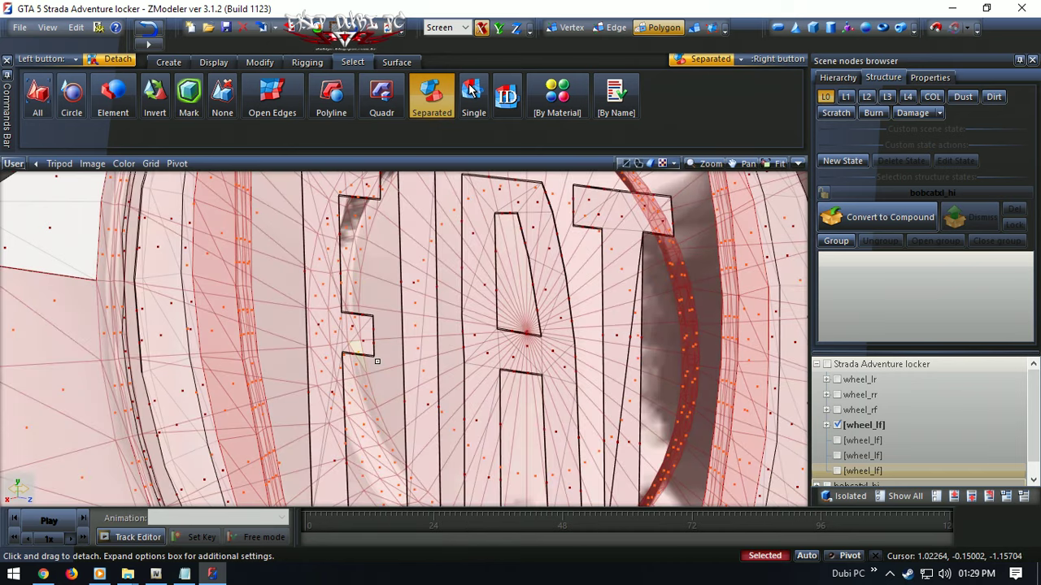
{"action": "left_click", "coordinate": [317, 27]}
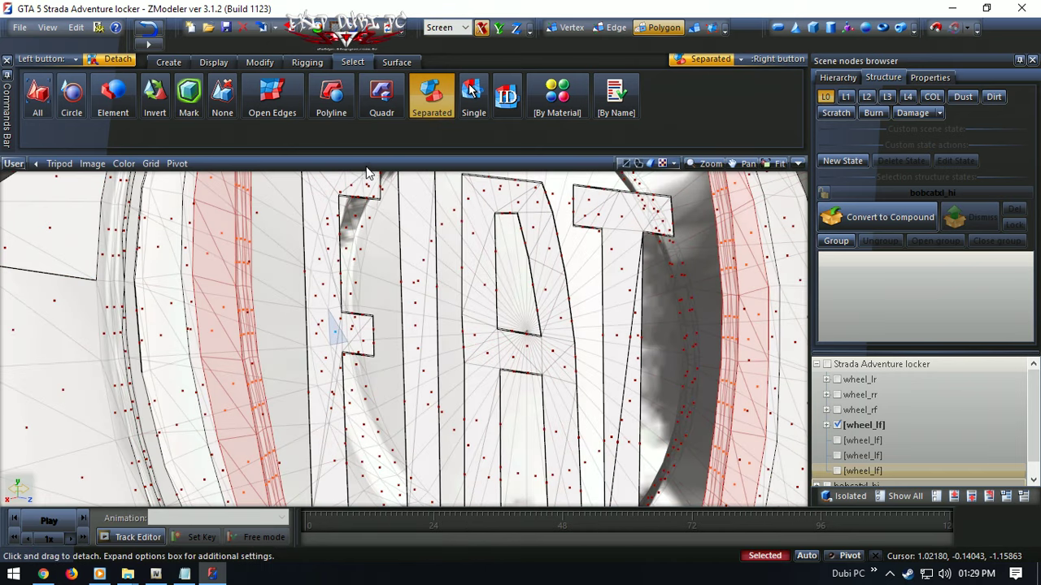
{"action": "middle_click_drag", "start_coordinate": [337, 196], "coordinate": [339, 261]}
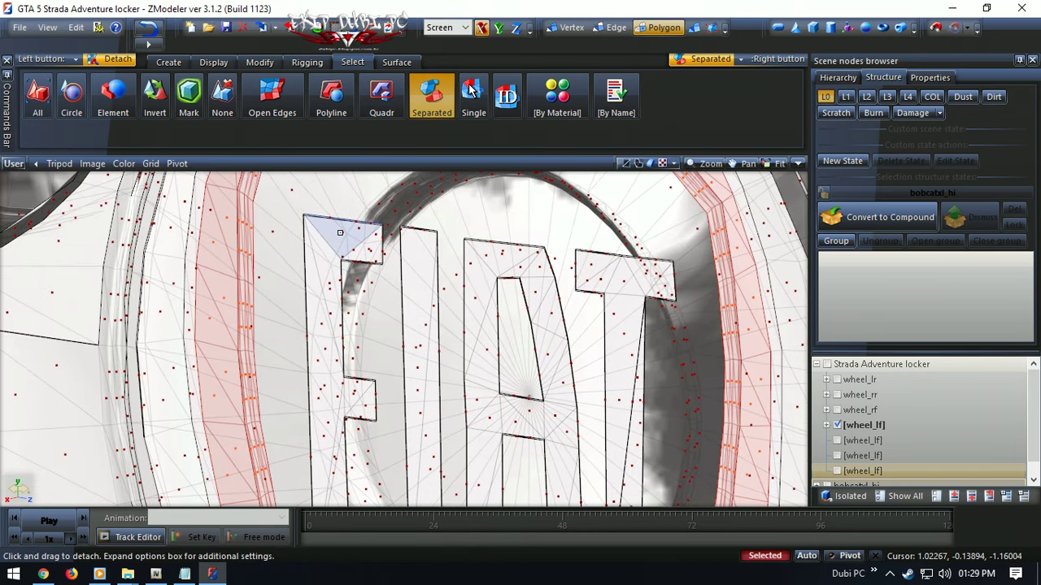
{"action": "left_click", "coordinate": [340, 232]}
{"action": "middle_click_drag", "start_coordinate": [457, 353], "coordinate": [448, 238]}
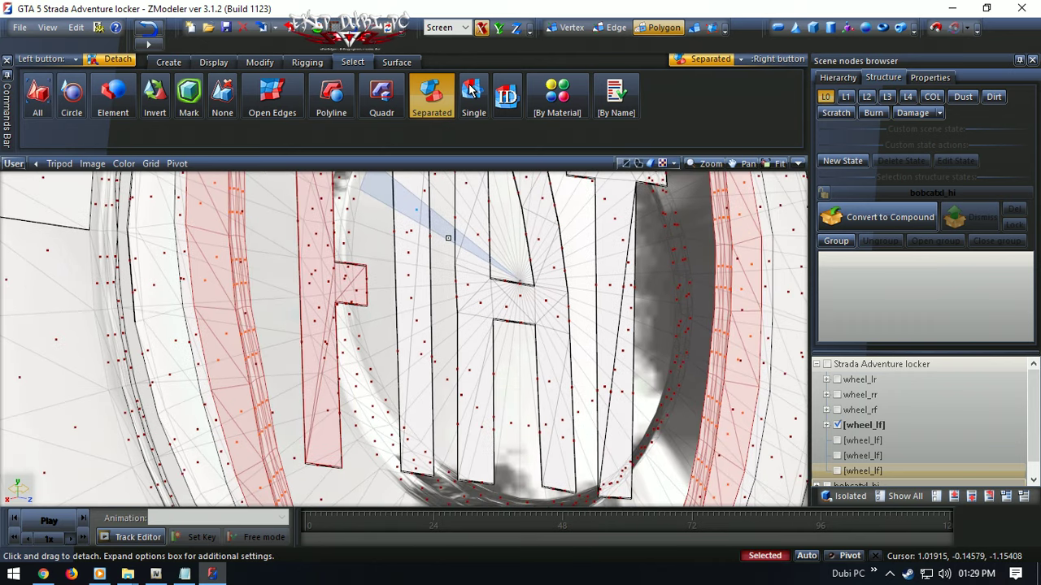
{"action": "left_click", "coordinate": [486, 305]}
{"action": "left_click", "coordinate": [614, 341]}
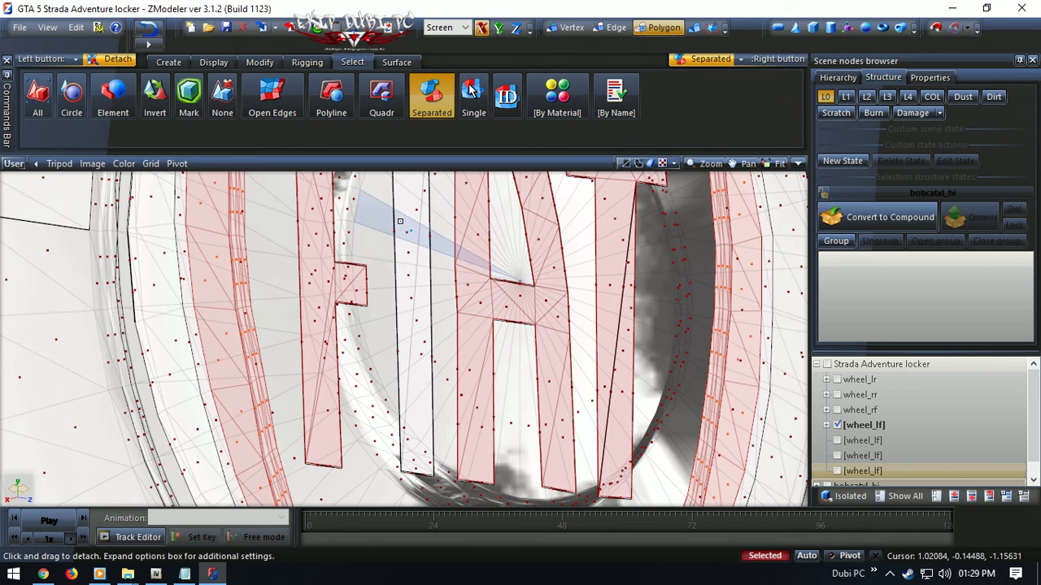
- Examine the unselected letter I of the FIAT logo up close, and check the wheel hub in the Top view
{"action": "scroll", "coordinate": [411, 224], "scroll_direction": "down", "scroll_amount": 2}
{"action": "middle_click_drag", "start_coordinate": [403, 189], "coordinate": [404, 249]}
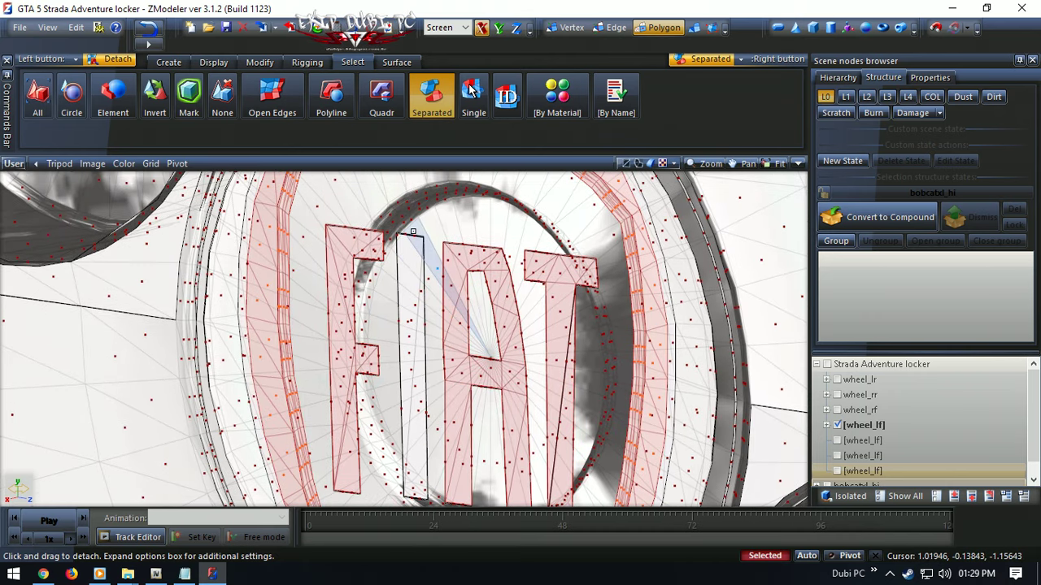
{"action": "scroll", "coordinate": [413, 232], "scroll_direction": "up", "scroll_amount": 5}
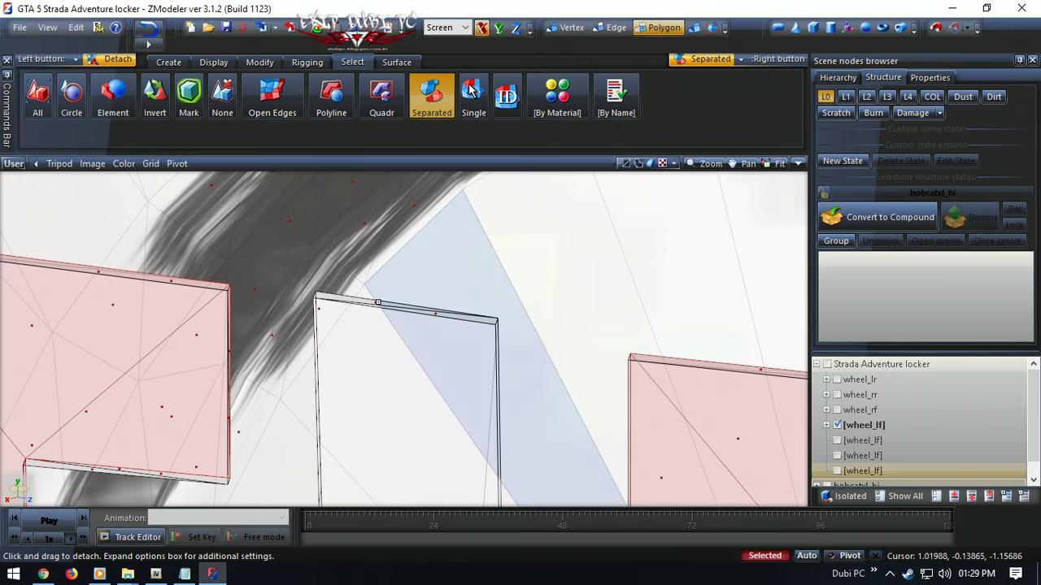
{"action": "scroll", "coordinate": [365, 294], "scroll_direction": "down", "scroll_amount": 5}
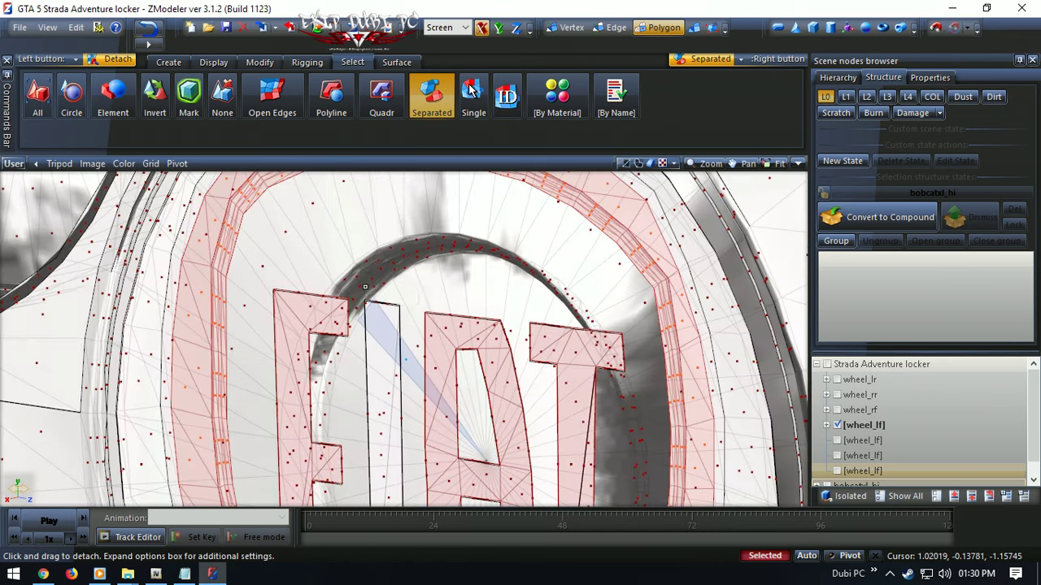
{"action": "left_click", "coordinate": [799, 164]}
{"action": "left_click", "coordinate": [325, 360]}
{"action": "scroll", "coordinate": [461, 302], "scroll_direction": "up", "scroll_amount": 8}
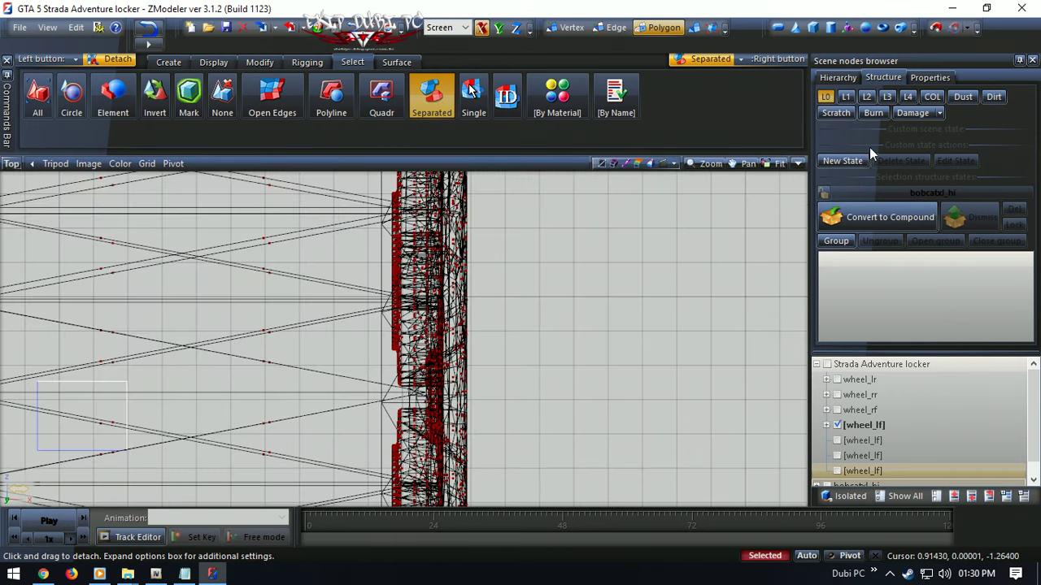
{"action": "left_click", "coordinate": [803, 163]}
{"action": "left_click", "coordinate": [795, 164]}
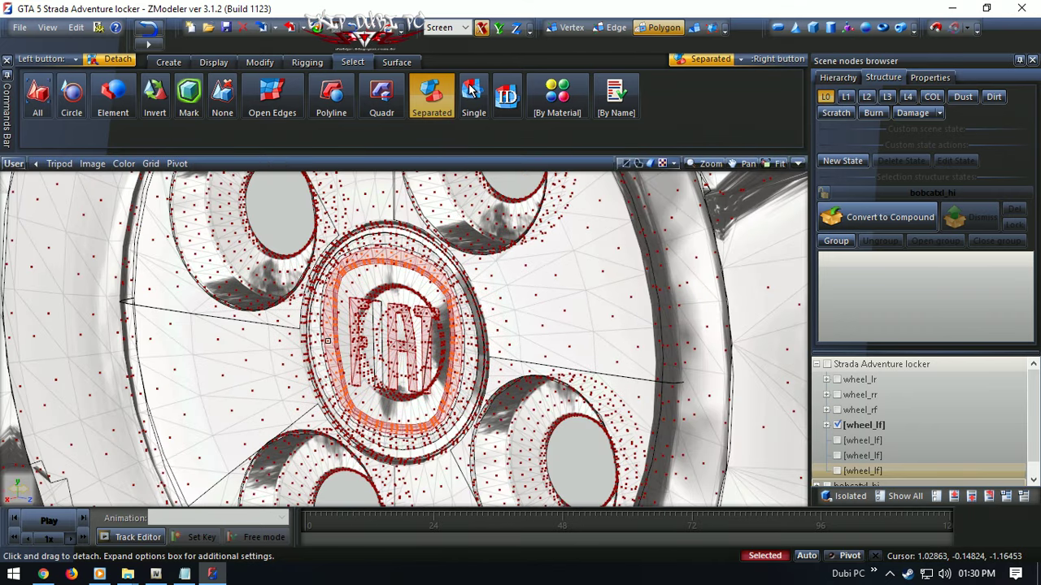
{"action": "scroll", "coordinate": [374, 277], "scroll_direction": "up", "scroll_amount": 10}
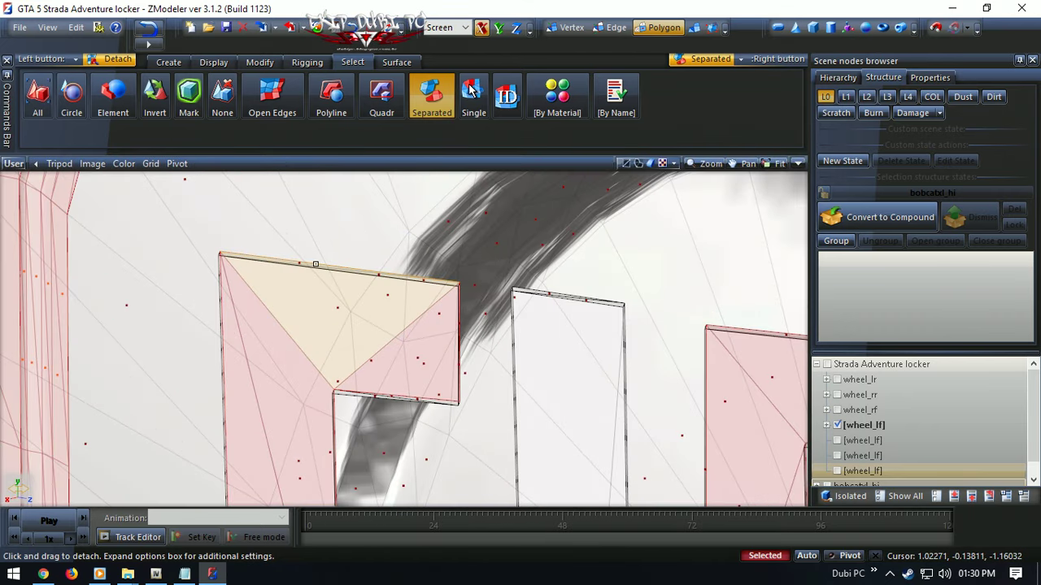
{"action": "scroll", "coordinate": [240, 265], "scroll_direction": "up", "scroll_amount": 1}
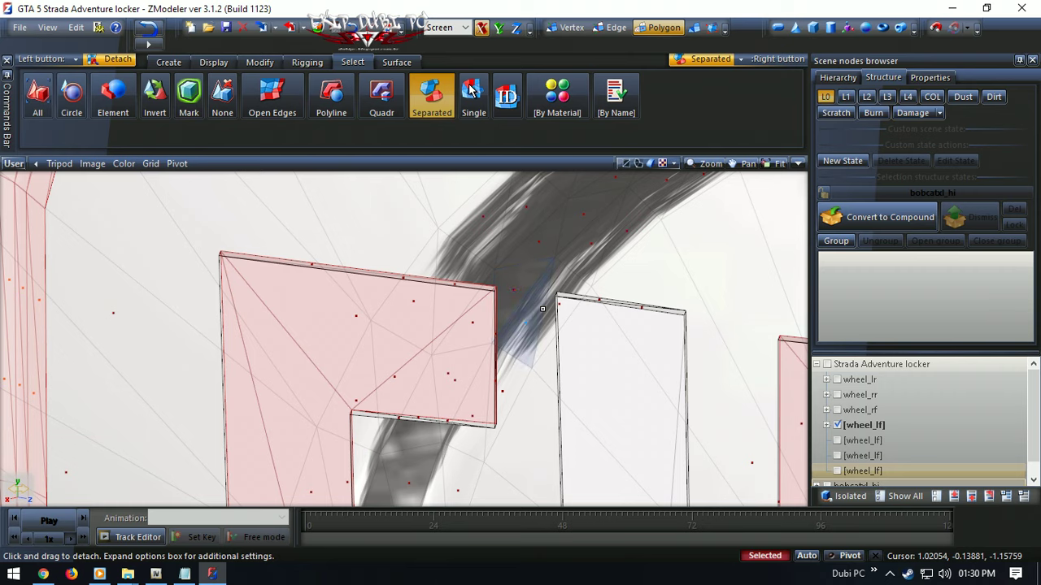
{"action": "scroll", "coordinate": [597, 353], "scroll_direction": "up", "scroll_amount": 1}
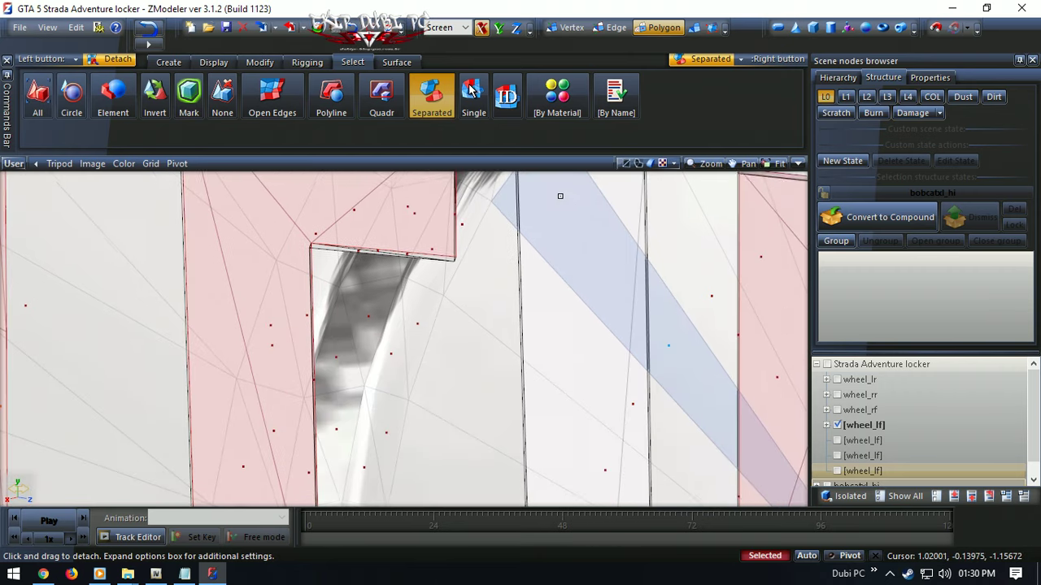
{"action": "scroll", "coordinate": [557, 374], "scroll_direction": "down", "scroll_amount": 5}
{"action": "scroll", "coordinate": [561, 375], "scroll_direction": "down", "scroll_amount": 2}
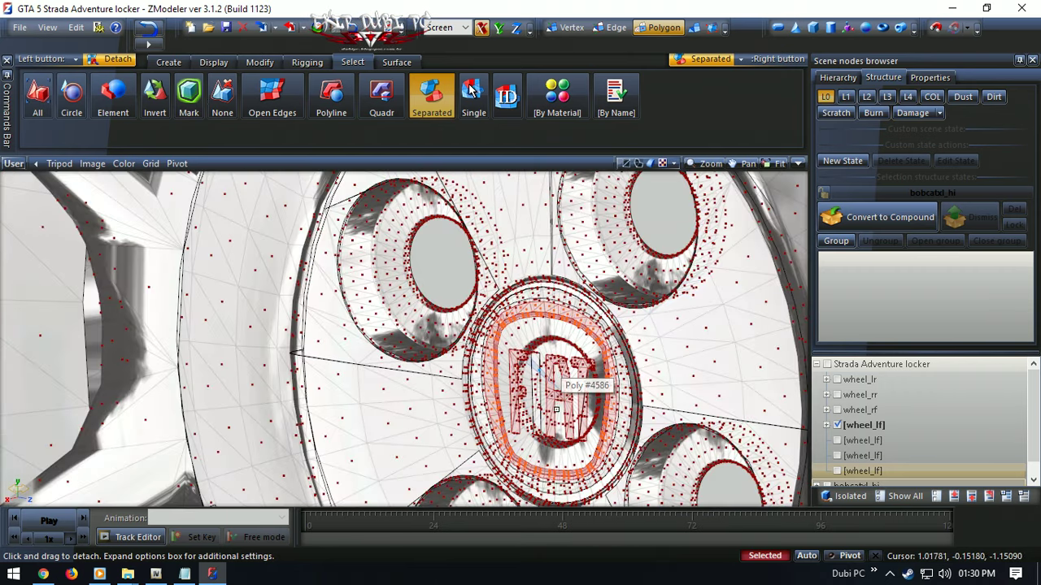
{"action": "scroll", "coordinate": [505, 374], "scroll_direction": "up", "scroll_amount": 6}
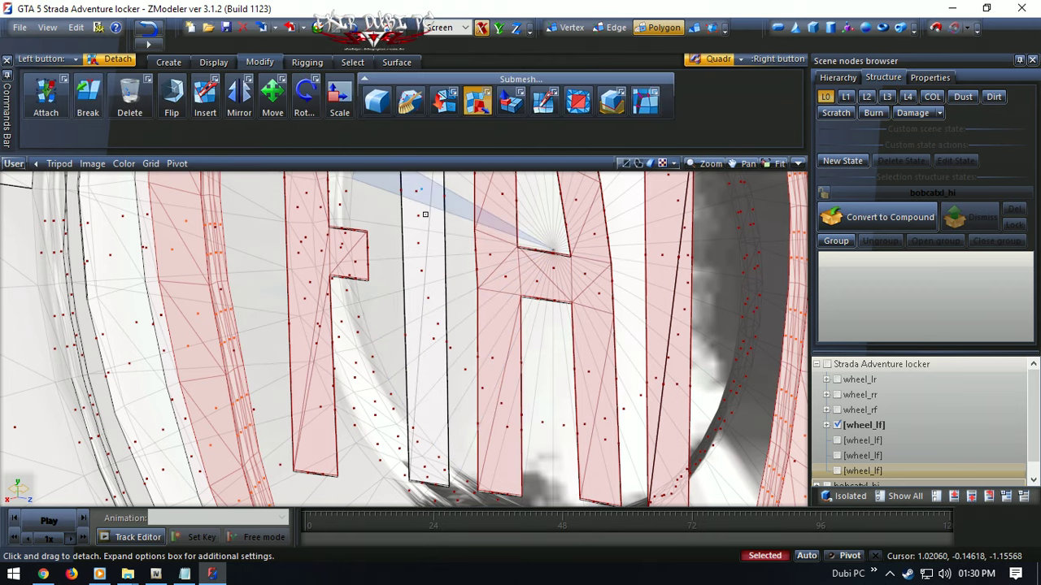
{"action": "middle_click_drag", "start_coordinate": [425, 218], "coordinate": [426, 259]}
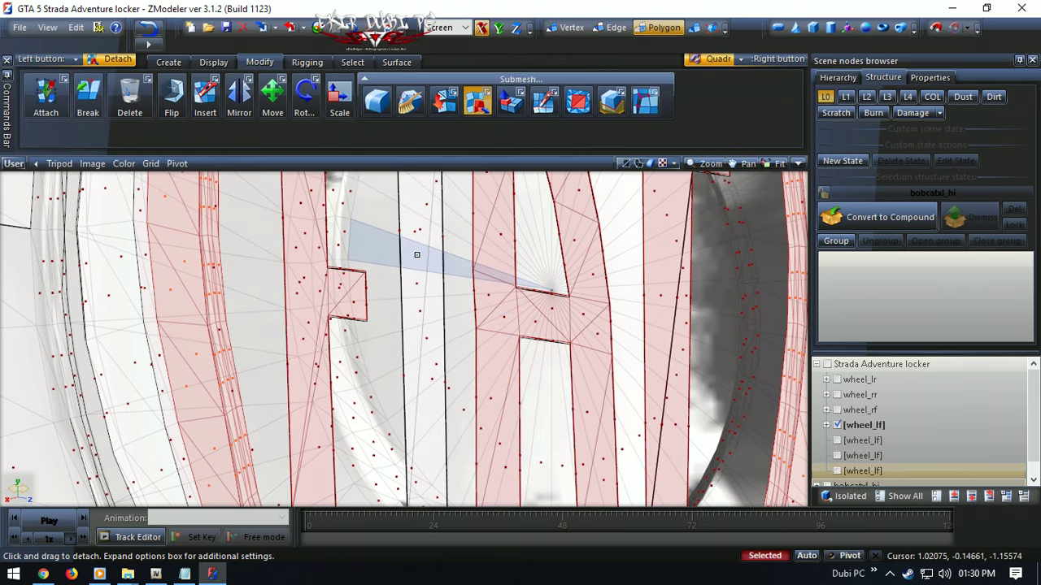
{"action": "scroll", "coordinate": [429, 267], "scroll_direction": "down", "scroll_amount": 5}
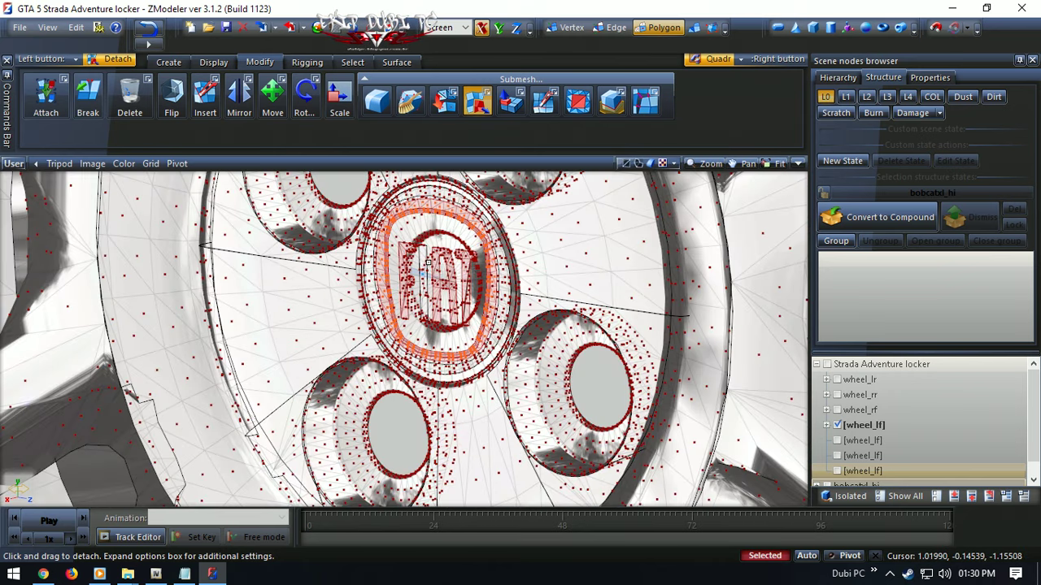
- Replace the selection with the hub plate segments around the FIAT logo using Separated selection, and detach them from wheel_lf into a separate object
{"action": "scroll", "coordinate": [404, 198], "scroll_direction": "up", "scroll_amount": 1}
{"action": "key", "text": "space"}
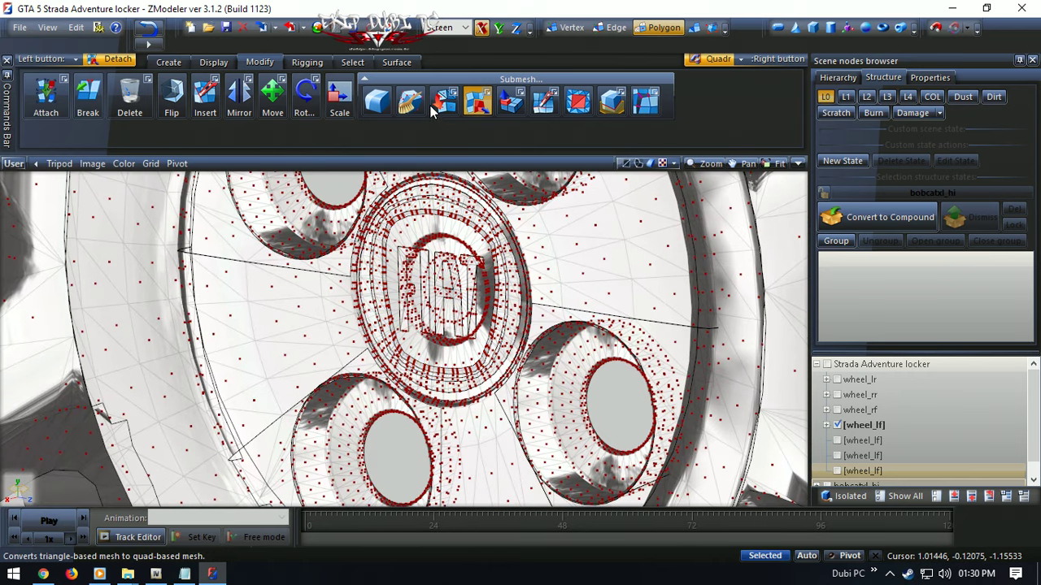
{"action": "left_click", "coordinate": [352, 62]}
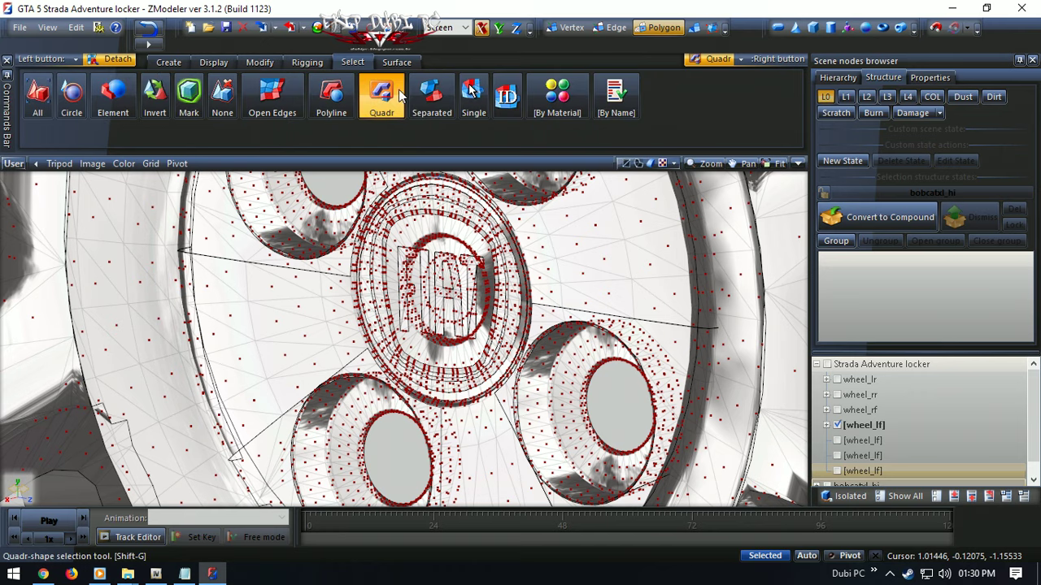
{"action": "left_click", "coordinate": [432, 94]}
{"action": "scroll", "coordinate": [422, 236], "scroll_direction": "up", "scroll_amount": 3}
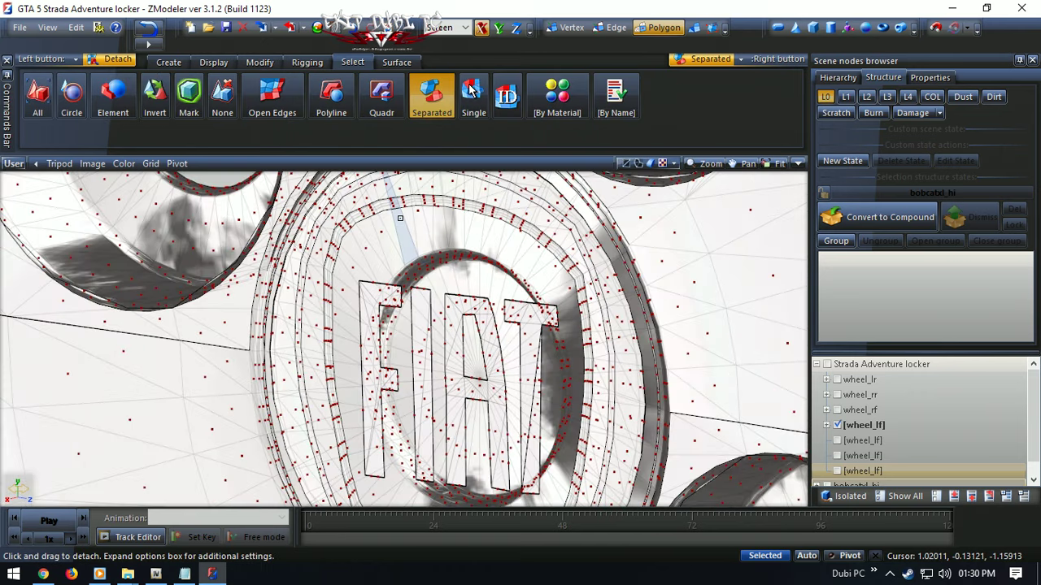
{"action": "right_click", "coordinate": [400, 218]}
{"action": "scroll", "coordinate": [415, 236], "scroll_direction": "down", "scroll_amount": 5}
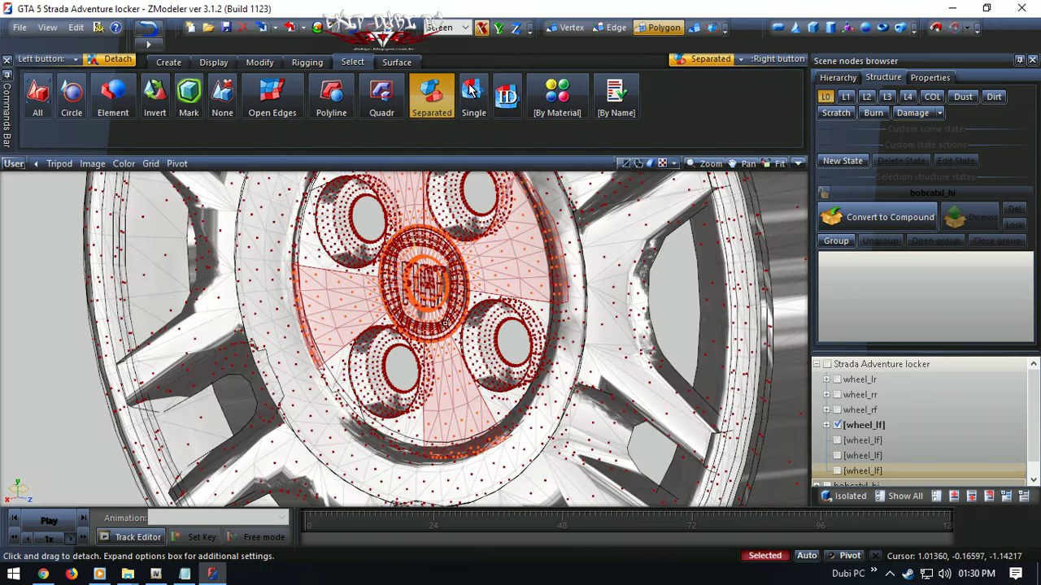
{"action": "scroll", "coordinate": [445, 336], "scroll_direction": "up", "scroll_amount": 8}
{"action": "scroll", "coordinate": [460, 378], "scroll_direction": "down", "scroll_amount": 5}
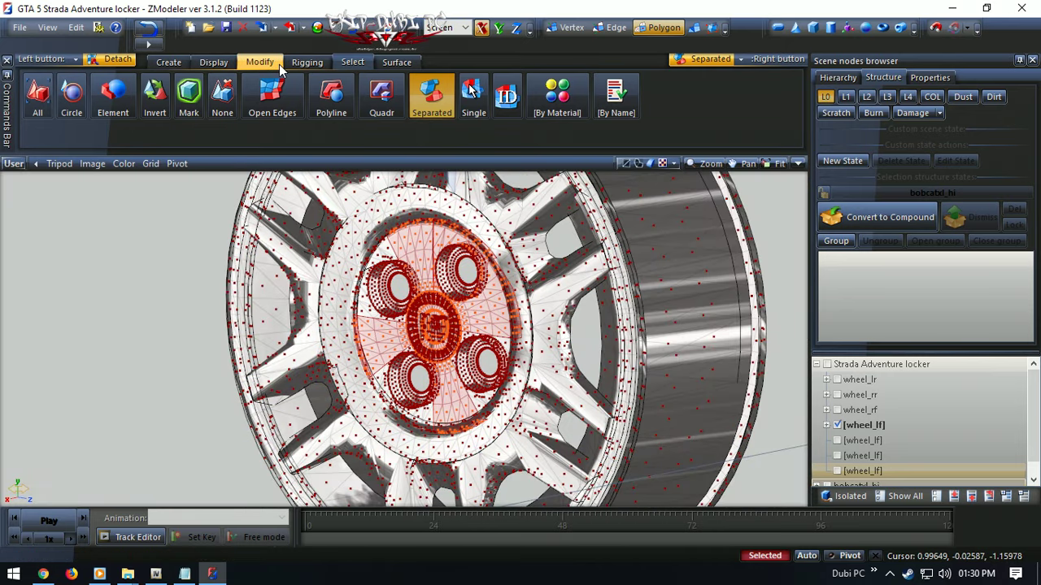
{"action": "left_click", "coordinate": [173, 62]}
{"action": "left_click", "coordinate": [213, 62]}
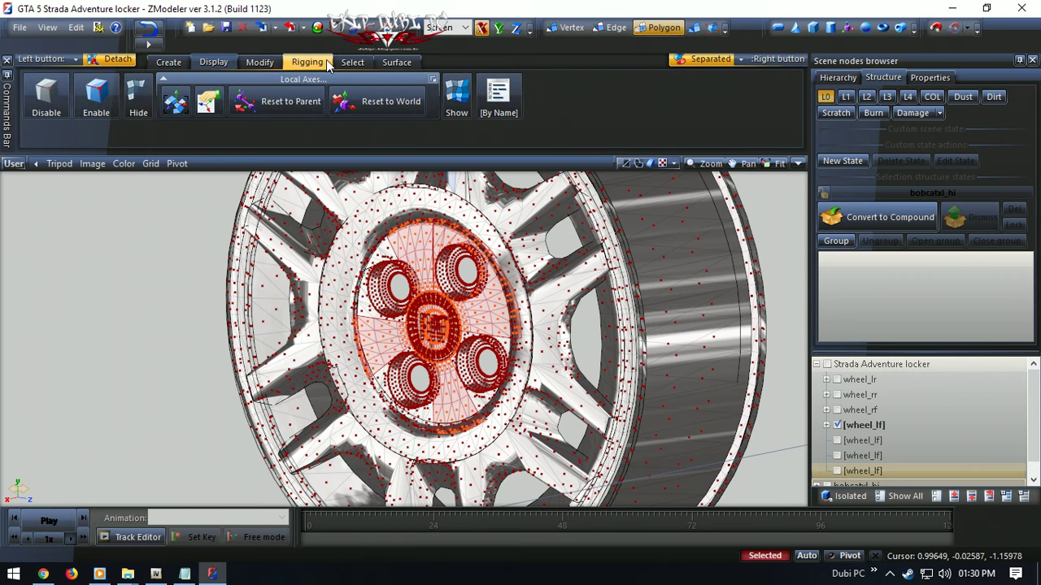
{"action": "left_click", "coordinate": [326, 59]}
{"action": "left_click", "coordinate": [261, 62]}
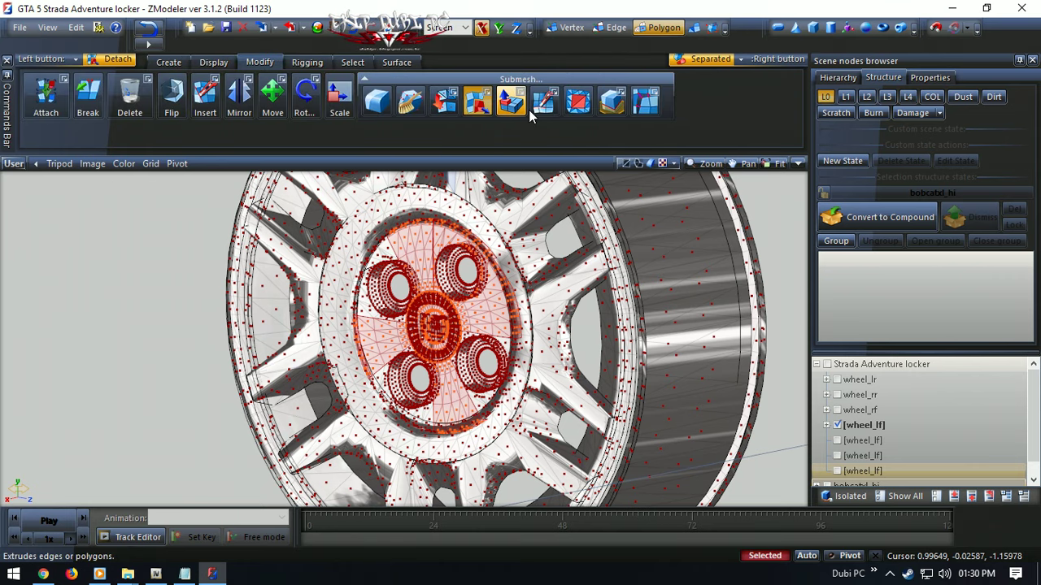
{"action": "left_click", "coordinate": [775, 225]}
{"action": "scroll", "coordinate": [864, 449], "scroll_direction": "down", "scroll_amount": 1}
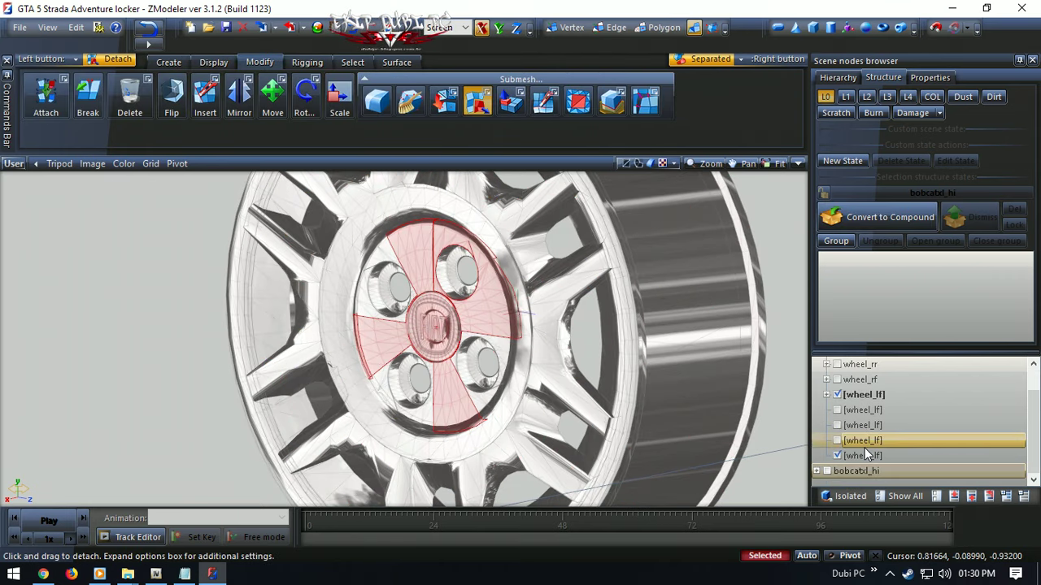
- Hide the detached hub plate segments so only the main wheel_lf rim object shows, and switch to polygon level
{"action": "left_click", "coordinate": [845, 456]}
{"action": "left_click", "coordinate": [845, 440]}
{"action": "left_click", "coordinate": [660, 27]}
{"action": "scroll", "coordinate": [550, 317], "scroll_direction": "up", "scroll_amount": 6}
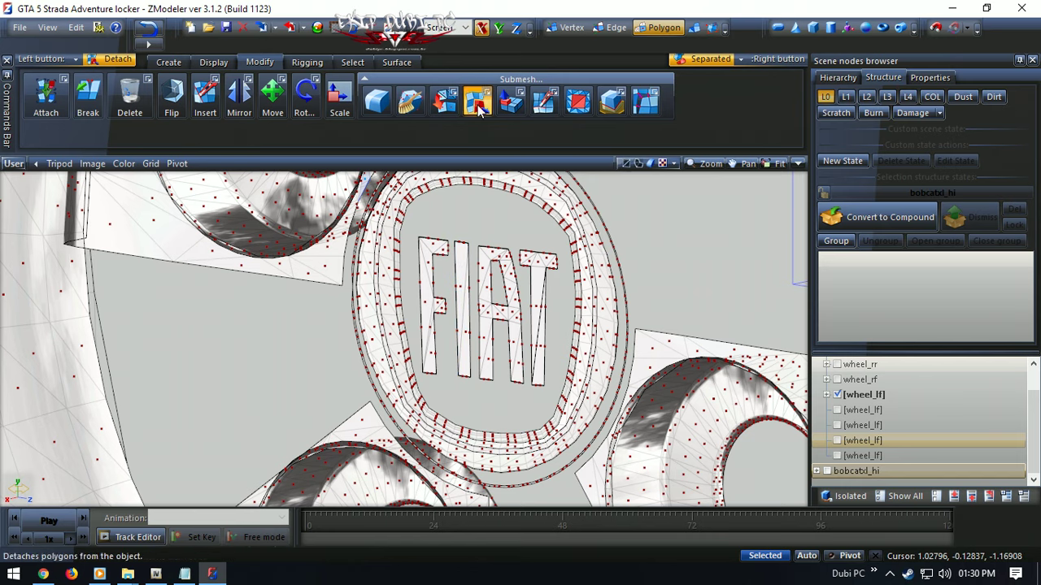
- Select the letters I, A and T of the FIAT logo with Quadr selection
{"action": "left_click", "coordinate": [352, 62]}
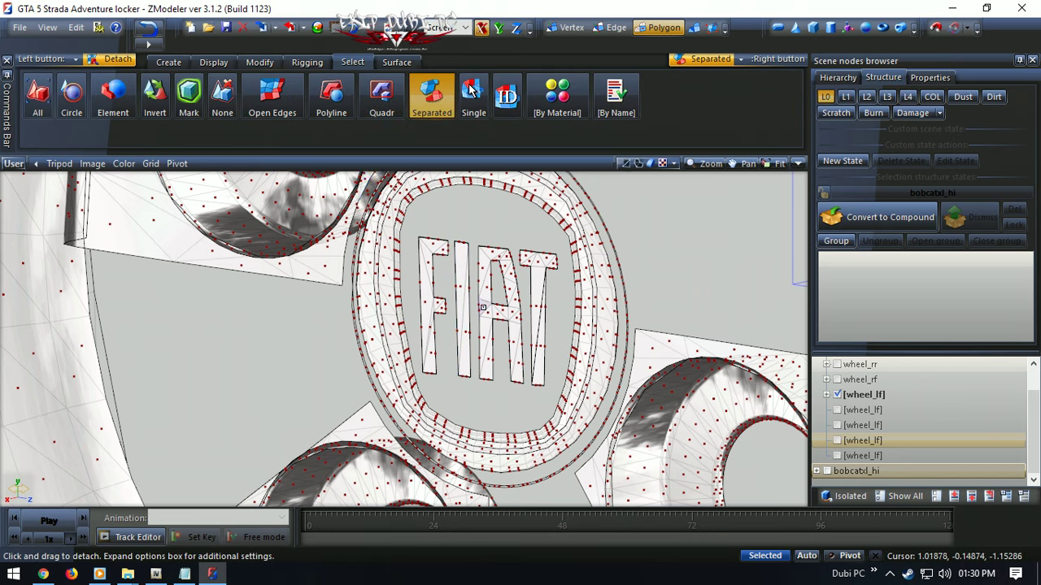
{"action": "left_click", "coordinate": [466, 304]}
{"action": "key", "text": "Escape"}
{"action": "right_click_drag", "start_coordinate": [551, 393], "coordinate": [454, 246]}
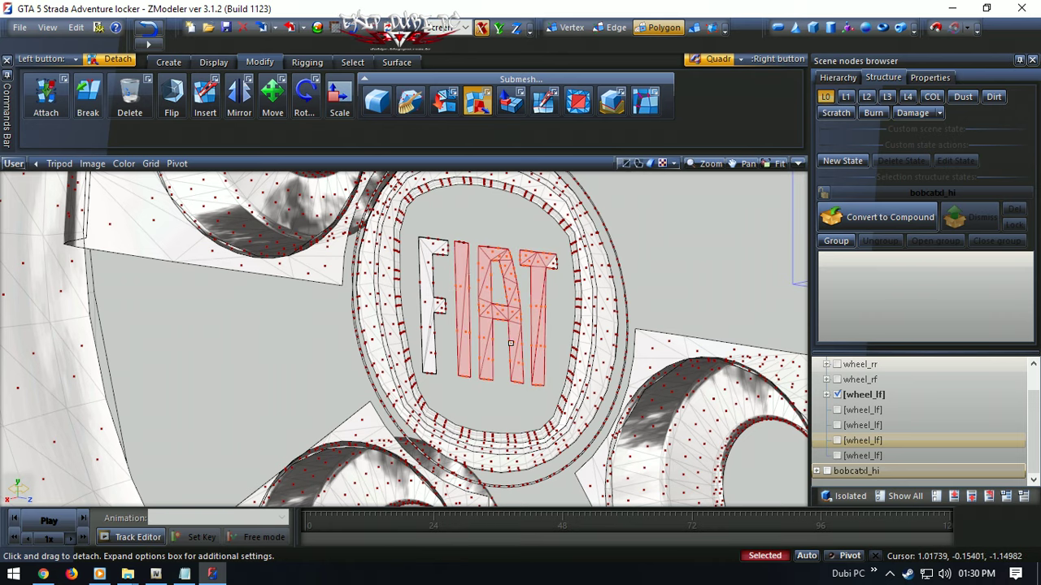
{"action": "scroll", "coordinate": [556, 293], "scroll_direction": "up", "scroll_amount": 4}
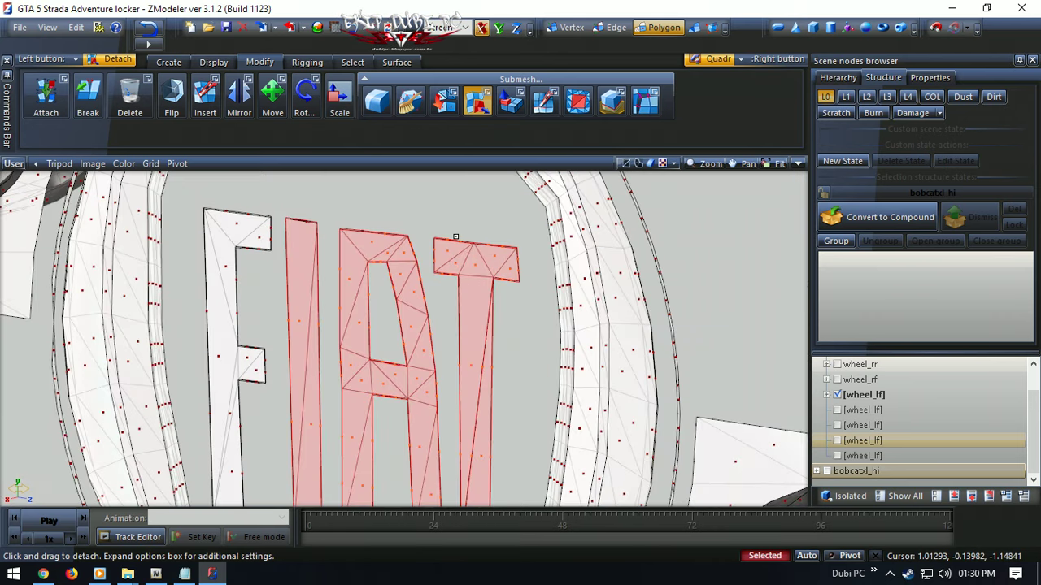
{"action": "scroll", "coordinate": [494, 416], "scroll_direction": "down", "scroll_amount": 4}
{"action": "scroll", "coordinate": [494, 416], "scroll_direction": "up", "scroll_amount": 4}
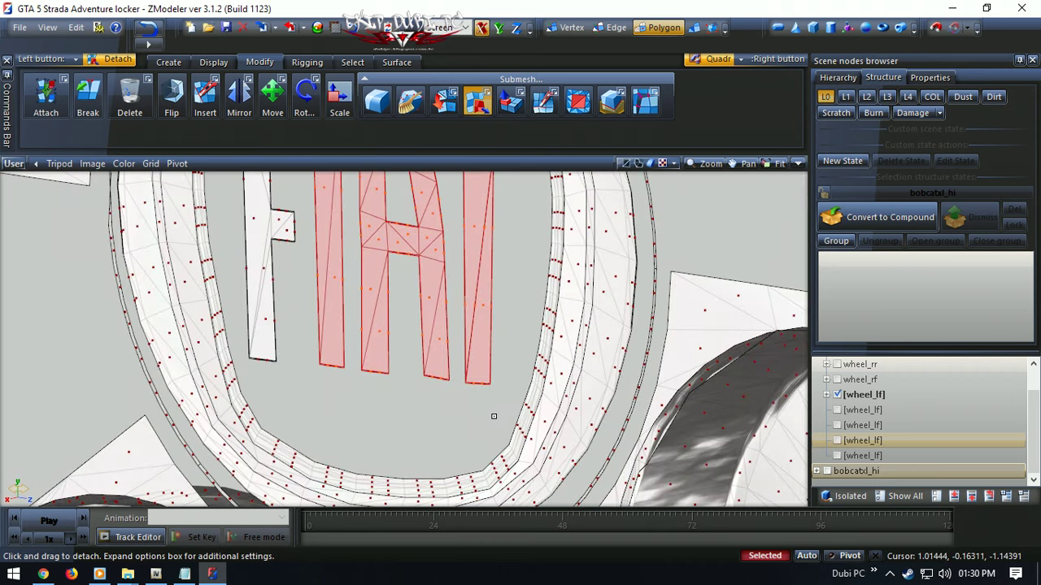
{"action": "right_click_drag", "start_coordinate": [408, 331], "coordinate": [325, 204]}
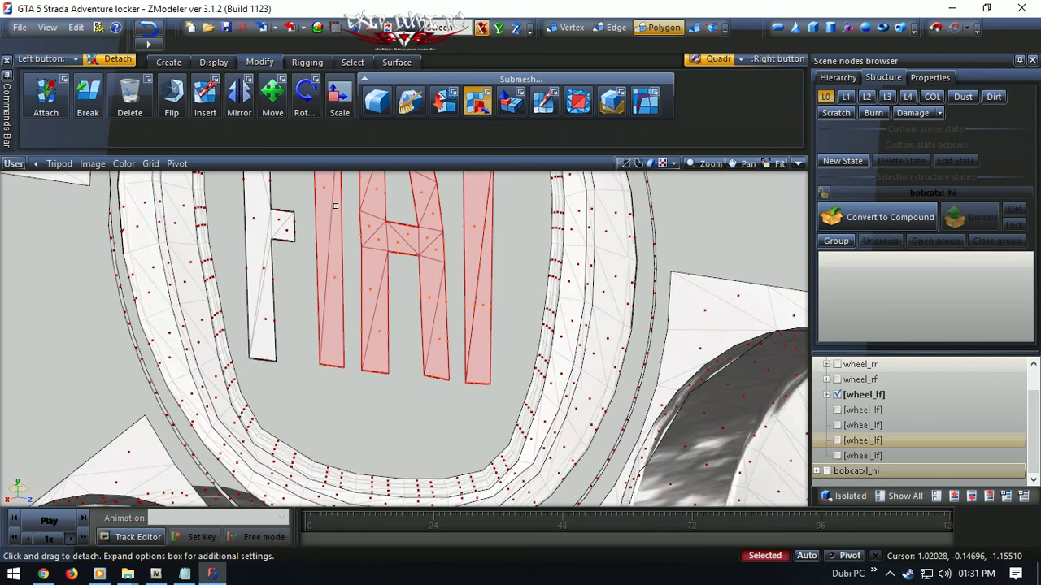
{"action": "scroll", "coordinate": [376, 277], "scroll_direction": "up", "scroll_amount": 2}
{"action": "right_click_drag", "start_coordinate": [458, 259], "coordinate": [349, 190]}
{"action": "middle_click_drag", "start_coordinate": [378, 224], "coordinate": [432, 283]}
{"action": "right_click_drag", "start_coordinate": [522, 299], "coordinate": [426, 217]}
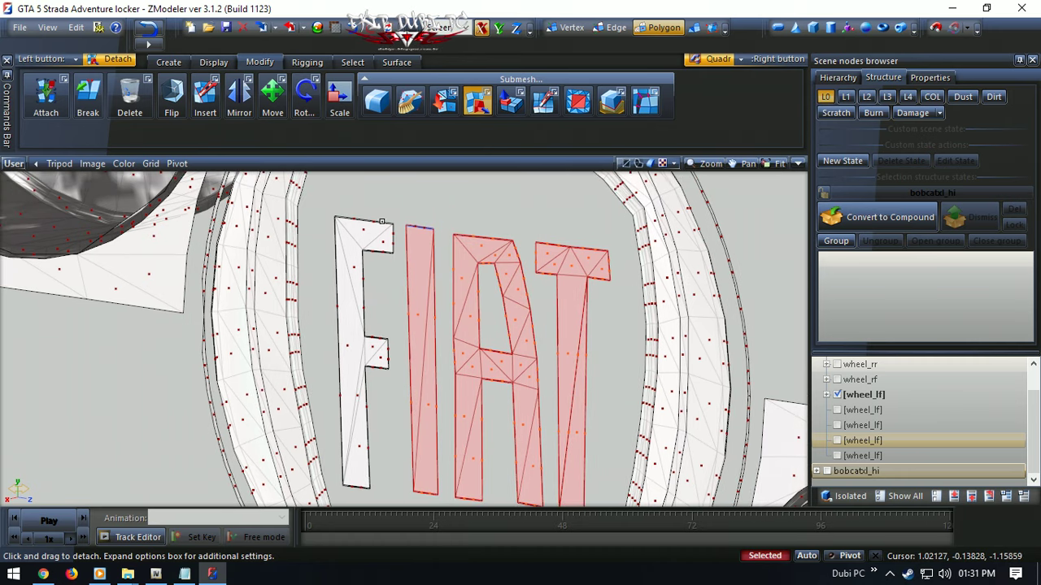
- Add all polygons of the letter F of the FIAT logo to the selection with Quadr selection
{"action": "right_click_drag", "start_coordinate": [323, 207], "coordinate": [479, 372]}
{"action": "middle_click_drag", "start_coordinate": [479, 372], "coordinate": [483, 295]}
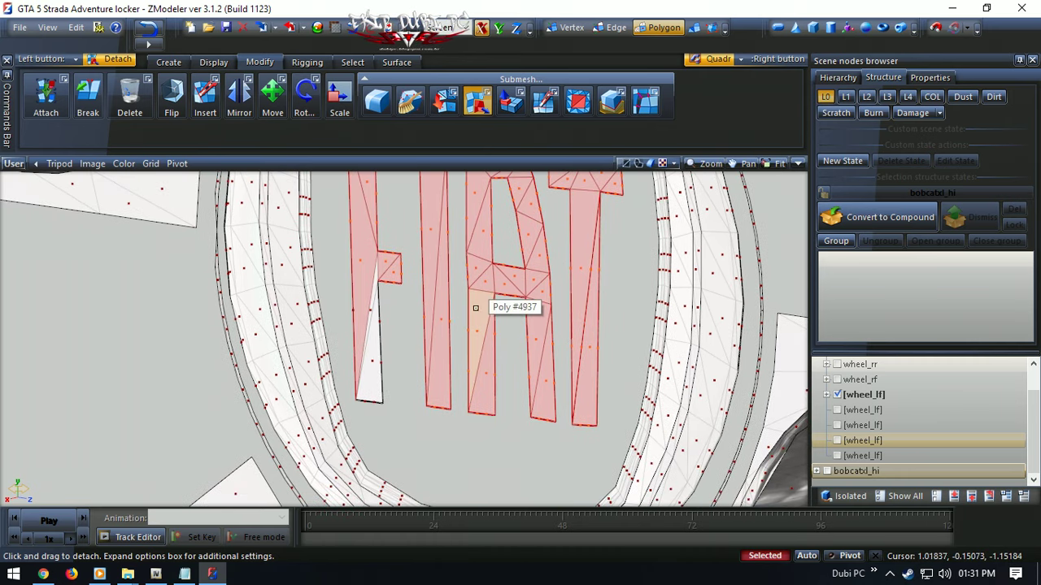
{"action": "right_click_drag", "start_coordinate": [338, 253], "coordinate": [441, 355]}
{"action": "right_click_drag", "start_coordinate": [458, 412], "coordinate": [353, 320]}
{"action": "scroll", "coordinate": [385, 318], "scroll_direction": "down", "scroll_amount": 10}
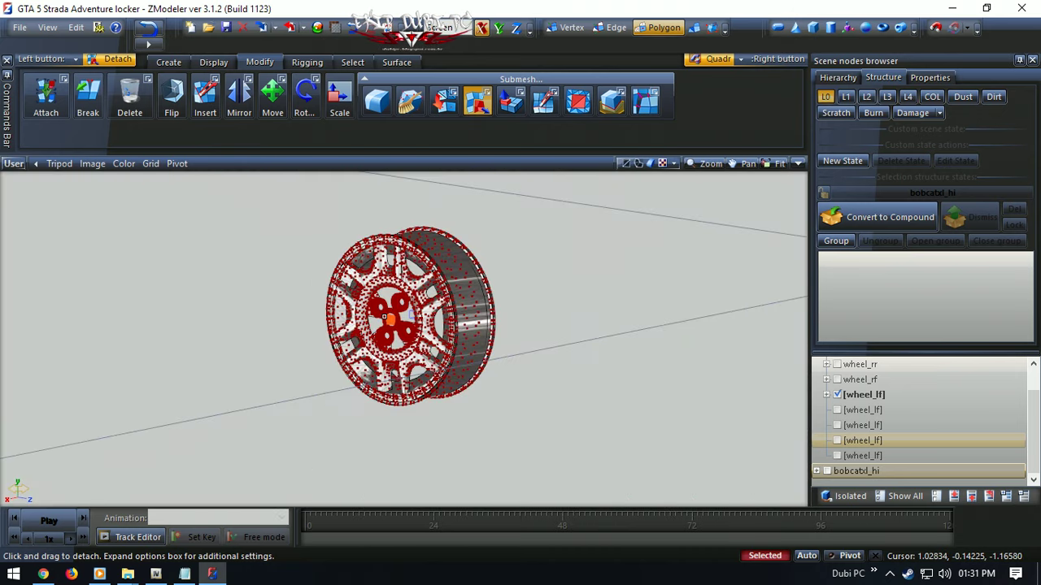
{"action": "scroll", "coordinate": [394, 313], "scroll_direction": "up", "scroll_amount": 10}
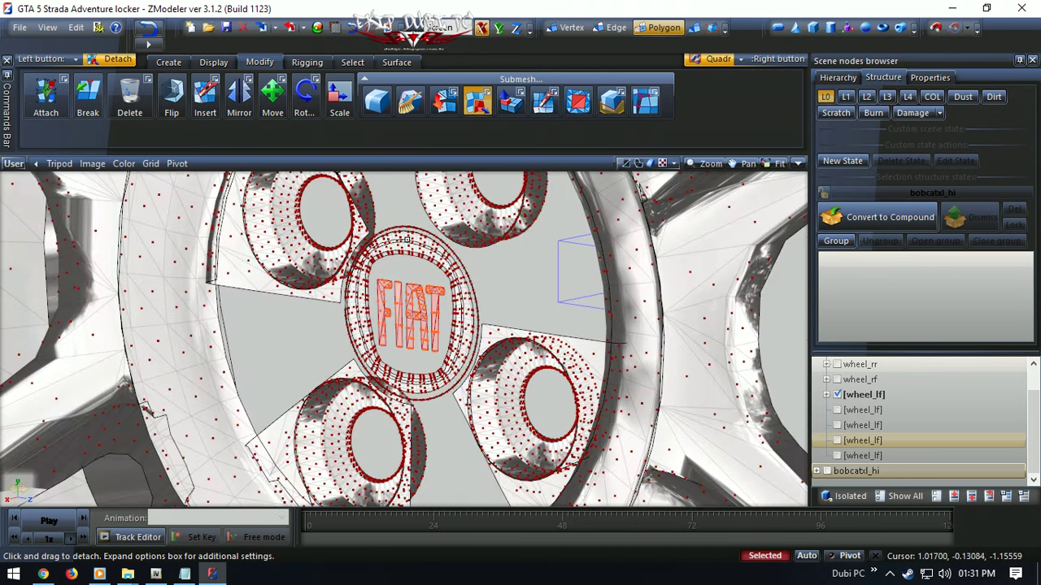
- Add the rounded narrow band framing the FIAT letters to the selection with Separated selection
{"action": "left_click", "coordinate": [352, 62]}
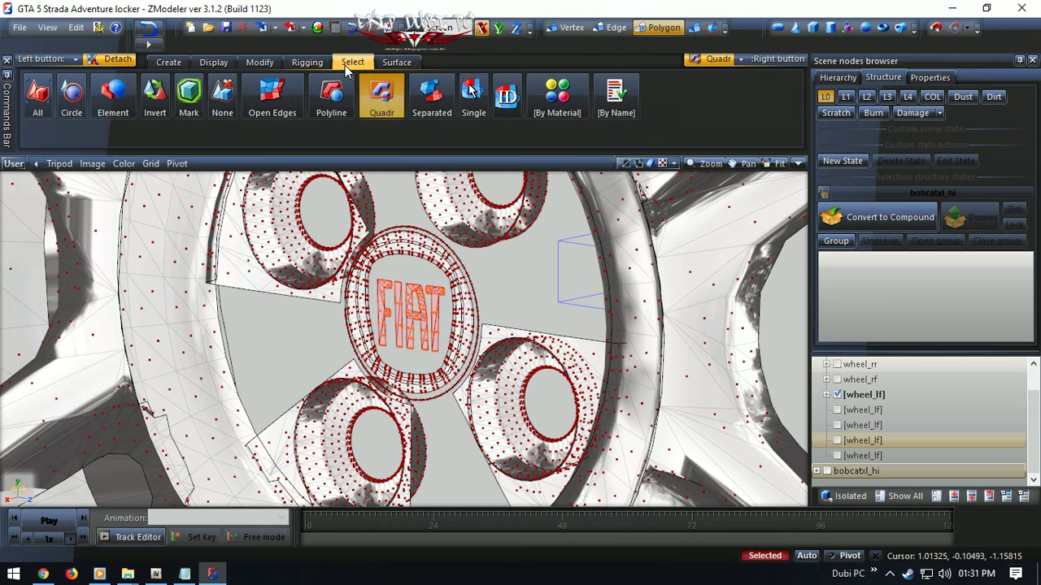
{"action": "left_click", "coordinate": [431, 94]}
{"action": "scroll", "coordinate": [422, 260], "scroll_direction": "up", "scroll_amount": 3}
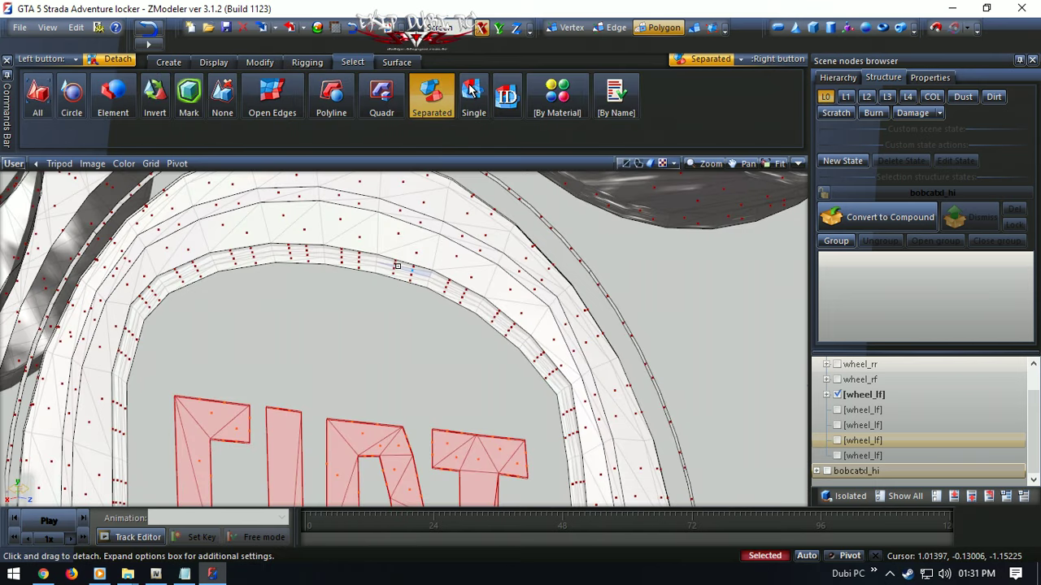
{"action": "left_click", "coordinate": [397, 266]}
{"action": "scroll", "coordinate": [390, 256], "scroll_direction": "up", "scroll_amount": 4}
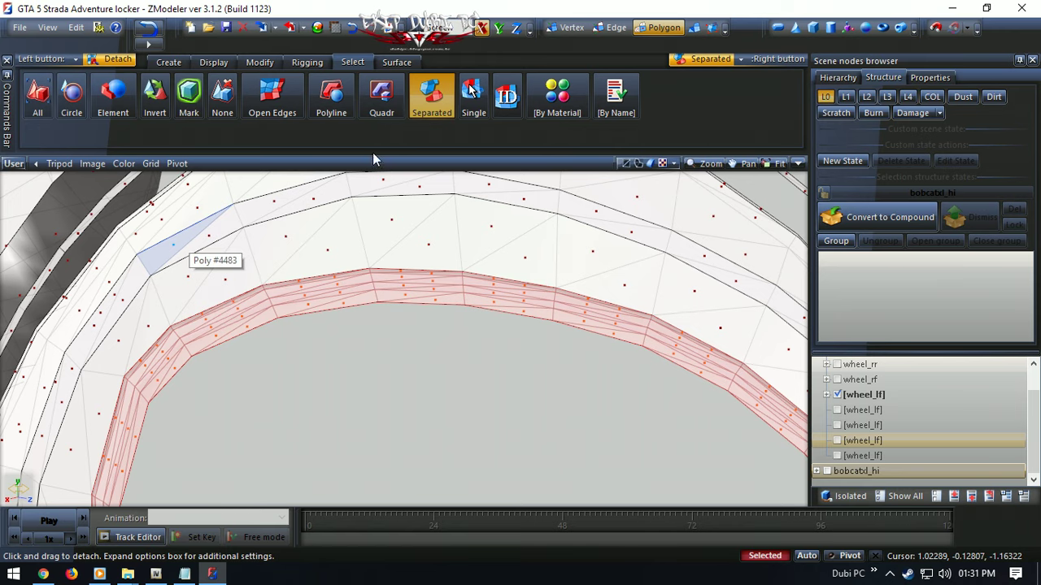
- Check the FIAT wheel logo in the Google Images results for "fiat strada roda" in Chrome and return to ZModeler
{"action": "left_click", "coordinate": [173, 580]}
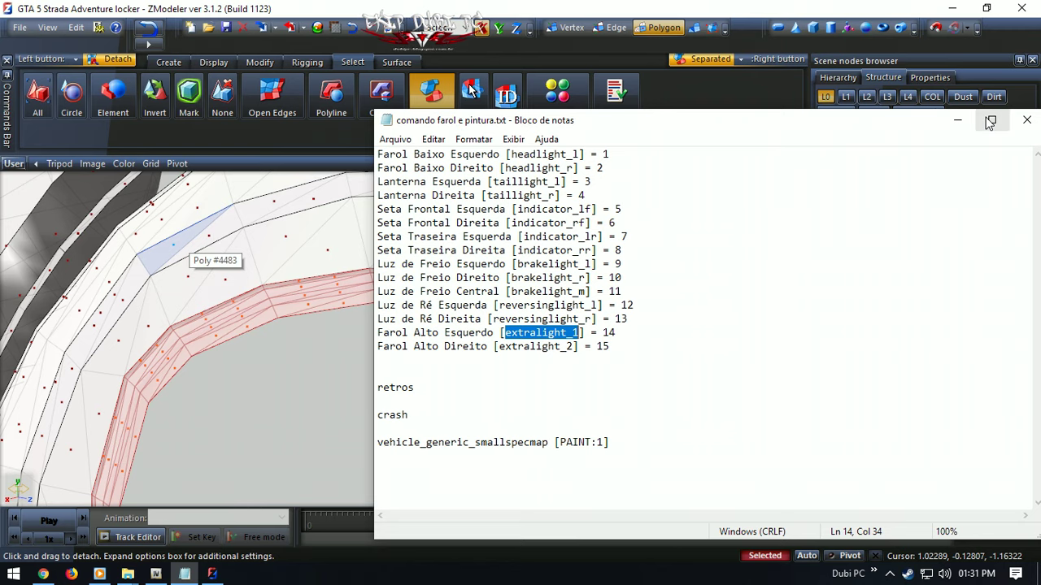
{"action": "left_click", "coordinate": [958, 122]}
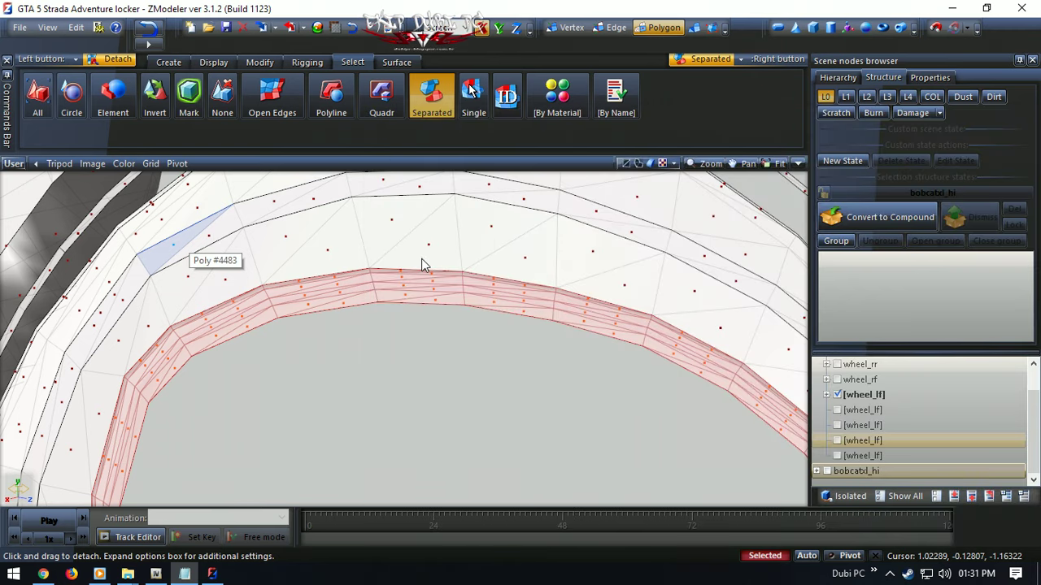
{"action": "left_click", "coordinate": [43, 574]}
{"action": "scroll", "coordinate": [395, 339], "scroll_direction": "up", "scroll_amount": 4}
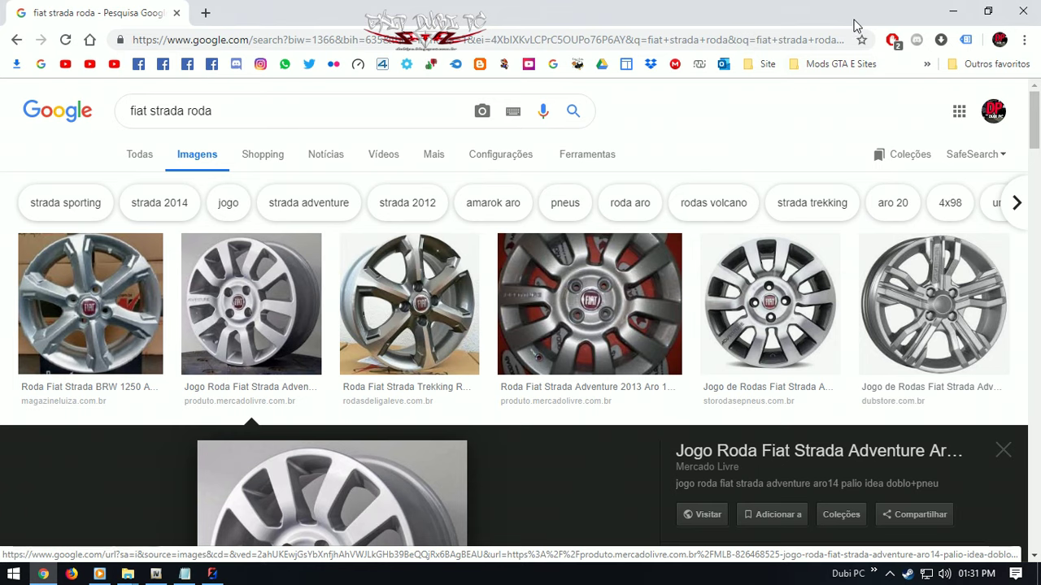
{"action": "left_click", "coordinate": [953, 11]}
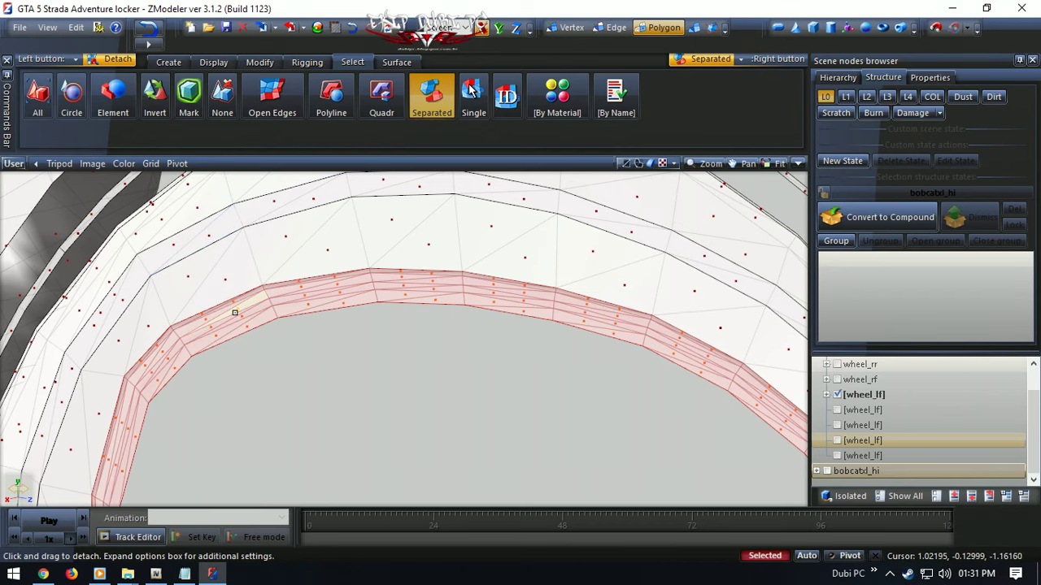
- Add the flat border just outside the narrow logo band to the selection with Separated selection
{"action": "right_click", "coordinate": [235, 271]}
{"action": "scroll", "coordinate": [234, 270], "scroll_direction": "down", "scroll_amount": 2}
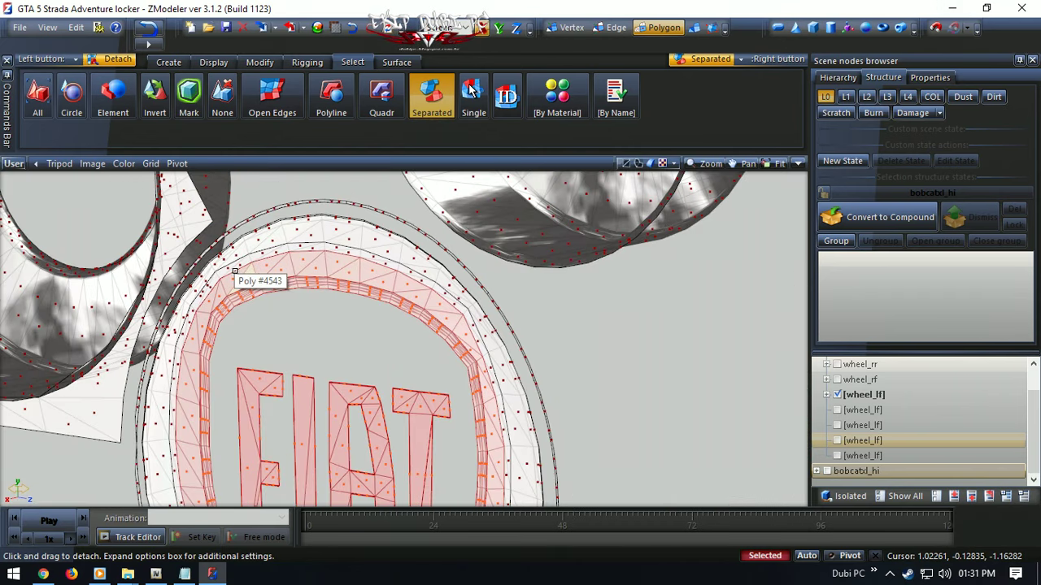
{"action": "scroll", "coordinate": [361, 321], "scroll_direction": "up", "scroll_amount": 3}
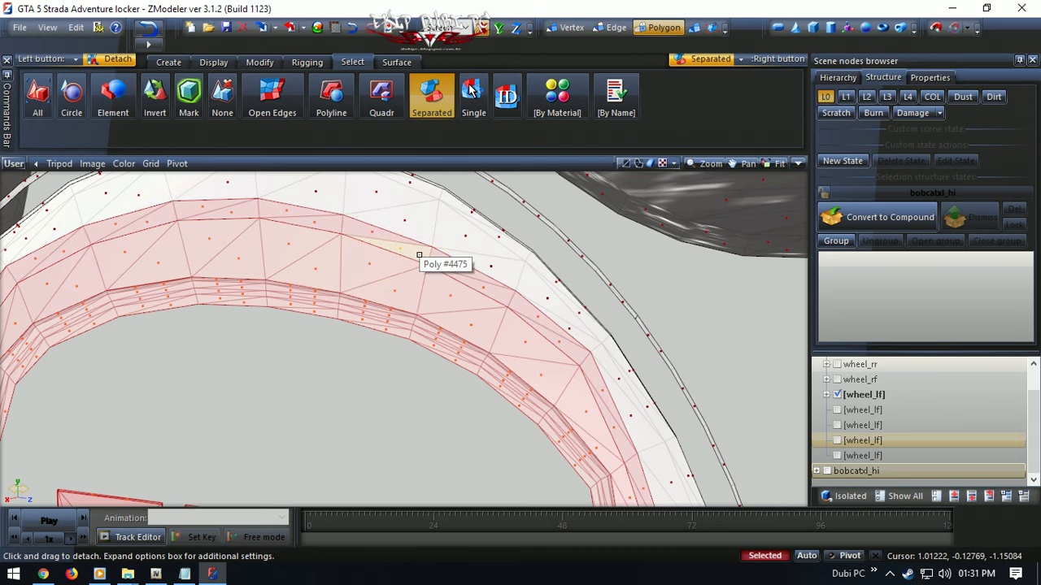
{"action": "scroll", "coordinate": [419, 255], "scroll_direction": "down", "scroll_amount": 5}
{"action": "scroll", "coordinate": [419, 254], "scroll_direction": "up", "scroll_amount": 1}
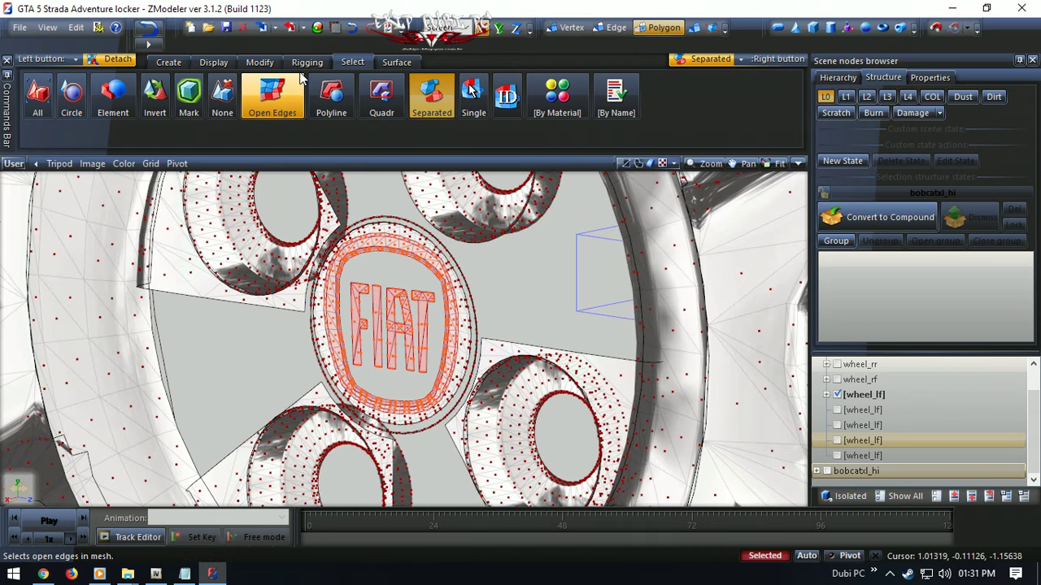
- Detach the selected FIAT letters, band and border from wheel_lf into a separate object and hide it
{"action": "left_click", "coordinate": [259, 62]}
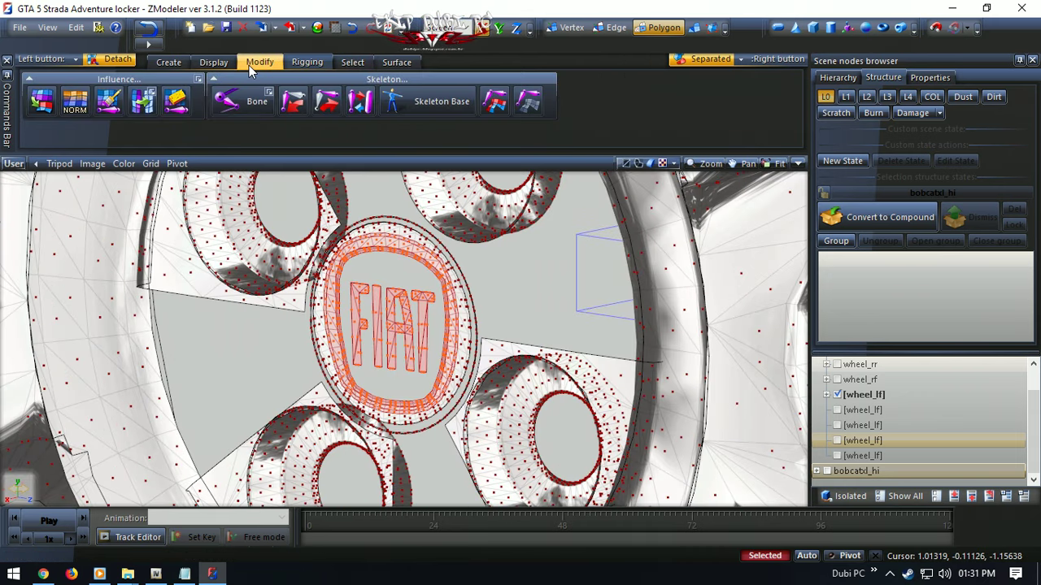
{"action": "left_click", "coordinate": [484, 268]}
{"action": "left_click", "coordinate": [229, 27]}
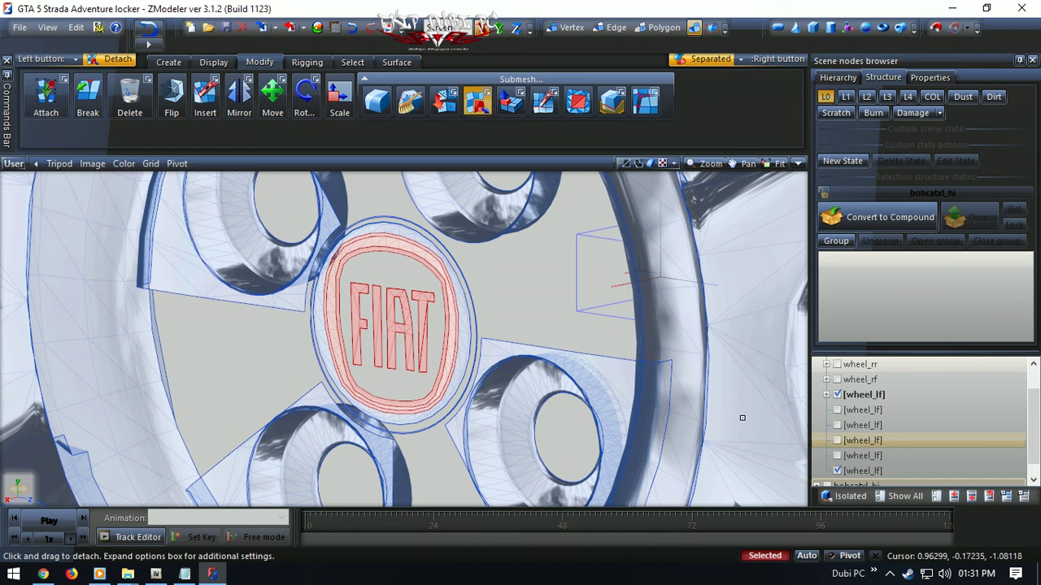
{"action": "scroll", "coordinate": [901, 471], "scroll_direction": "down", "scroll_amount": 1}
{"action": "left_click", "coordinate": [837, 455]}
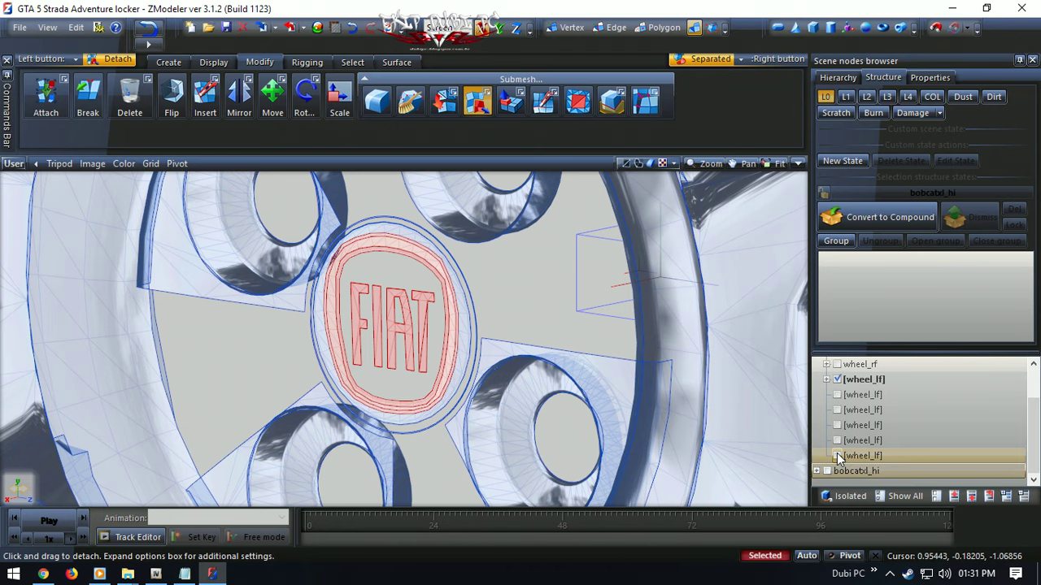
{"action": "scroll", "coordinate": [514, 309], "scroll_direction": "down", "scroll_amount": 5}
- Show the detached hub plate segments and attach them back to the wheel_lf rim
{"action": "left_click", "coordinate": [515, 319]}
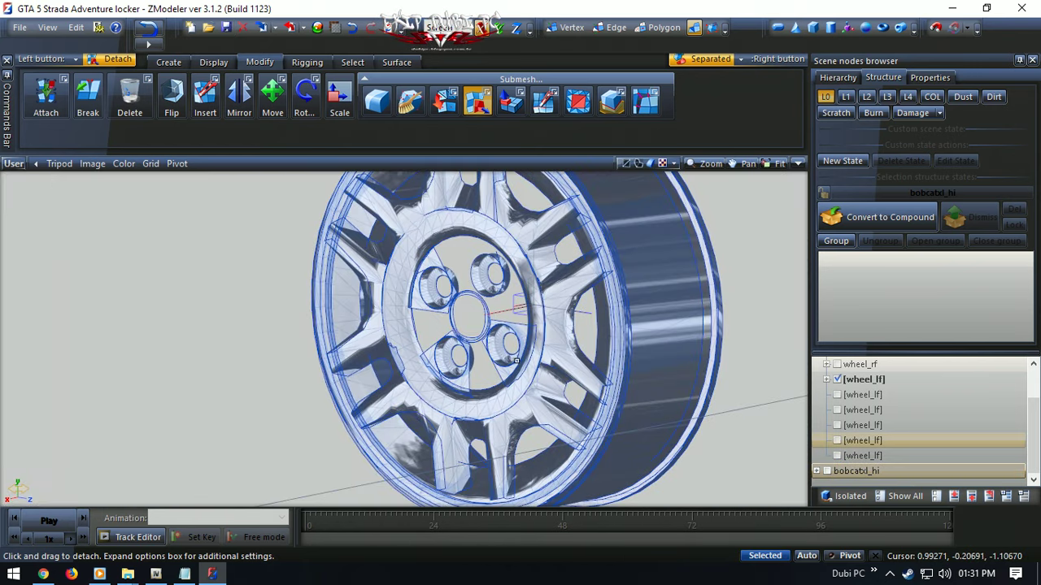
{"action": "left_click", "coordinate": [45, 94]}
{"action": "left_click", "coordinate": [836, 440]}
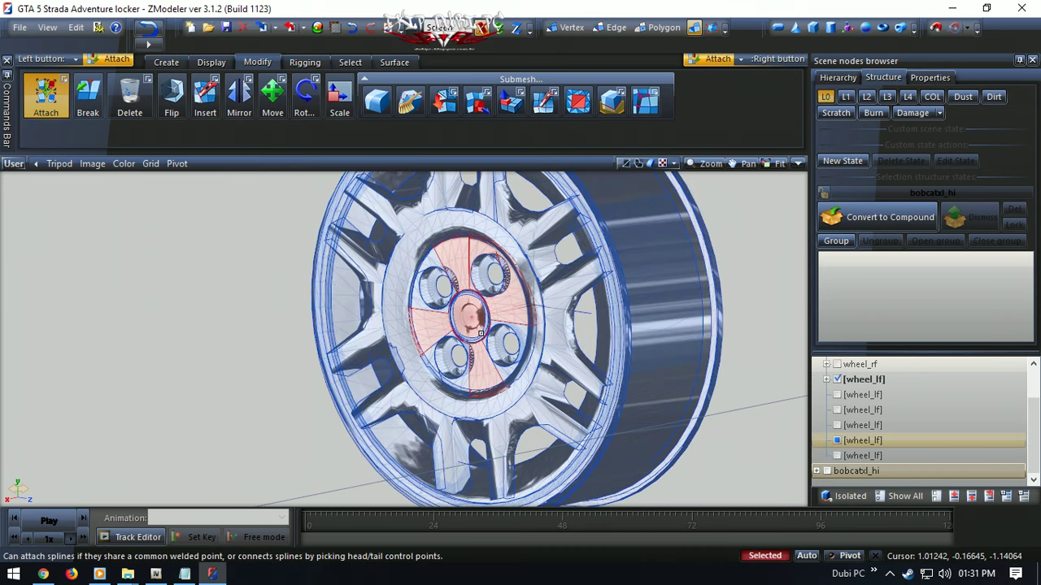
{"action": "left_click", "coordinate": [480, 333]}
{"action": "scroll", "coordinate": [567, 356], "scroll_direction": "up", "scroll_amount": 1}
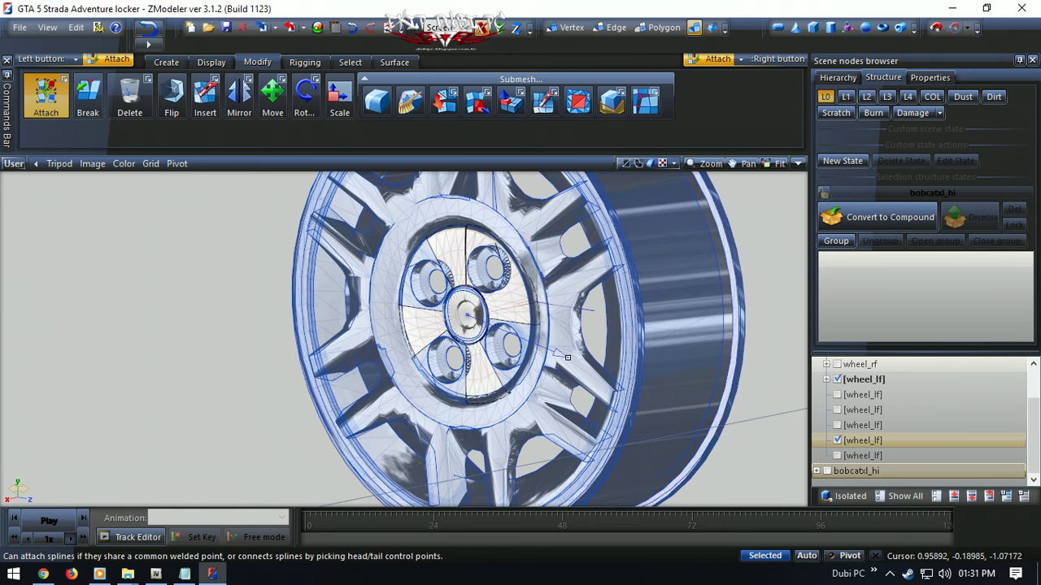
{"action": "scroll", "coordinate": [567, 357], "scroll_direction": "down", "scroll_amount": 3}
{"action": "left_click", "coordinate": [841, 397]}
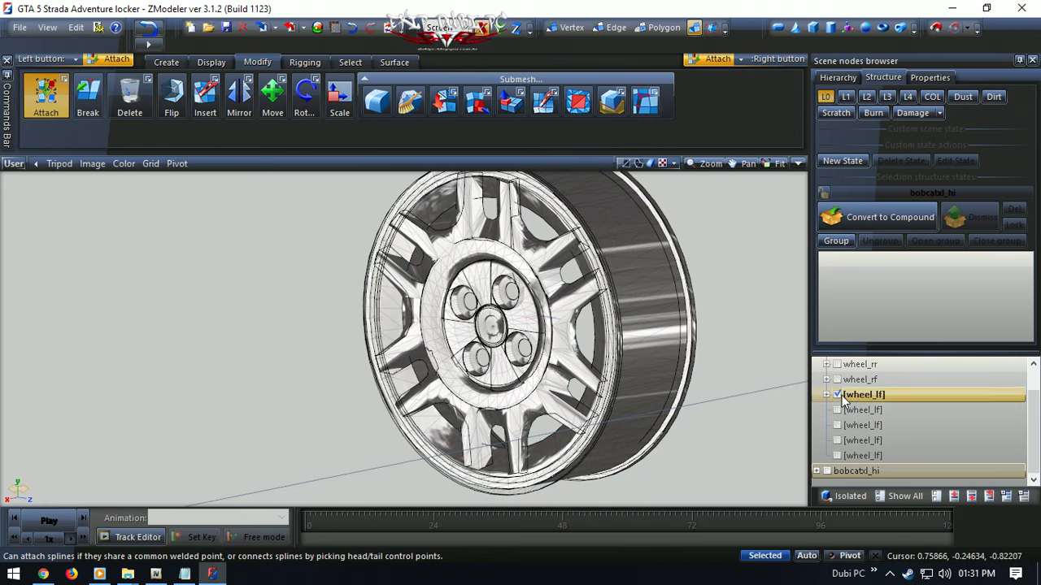
- Hide the rim, check the tire object on its own, and show only the four wheel bolts
{"action": "left_click", "coordinate": [836, 394]}
{"action": "left_click", "coordinate": [837, 410]}
{"action": "scroll", "coordinate": [720, 392], "scroll_direction": "down", "scroll_amount": 2}
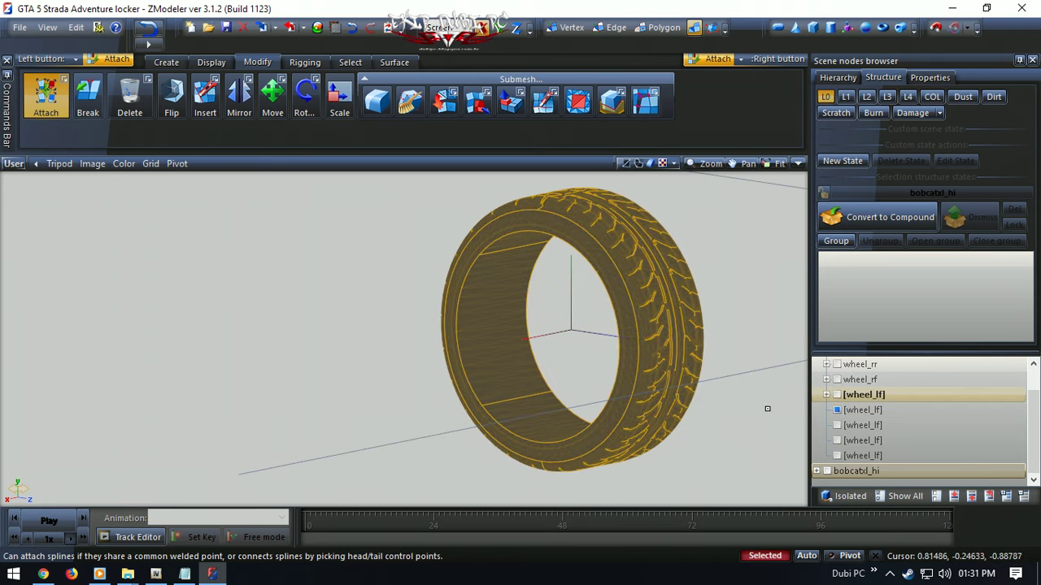
{"action": "left_click", "coordinate": [837, 410]}
{"action": "left_click", "coordinate": [838, 426]}
- Show the detached FIAT logo object and attach it together with the four wheel bolts as one object
{"action": "scroll", "coordinate": [626, 352], "scroll_direction": "up", "scroll_amount": 2}
{"action": "left_click", "coordinate": [508, 346]}
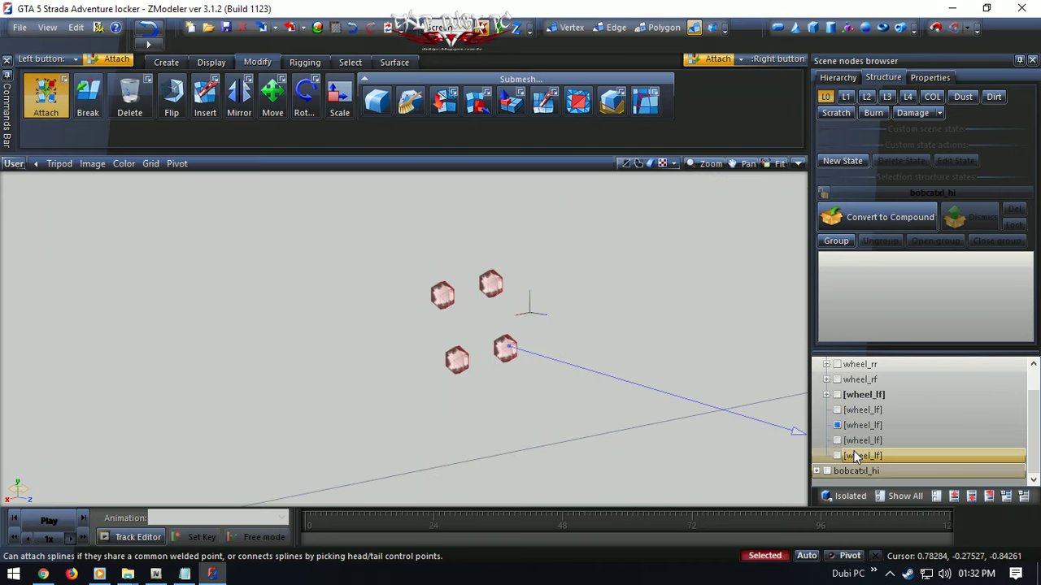
{"action": "left_click", "coordinate": [836, 455]}
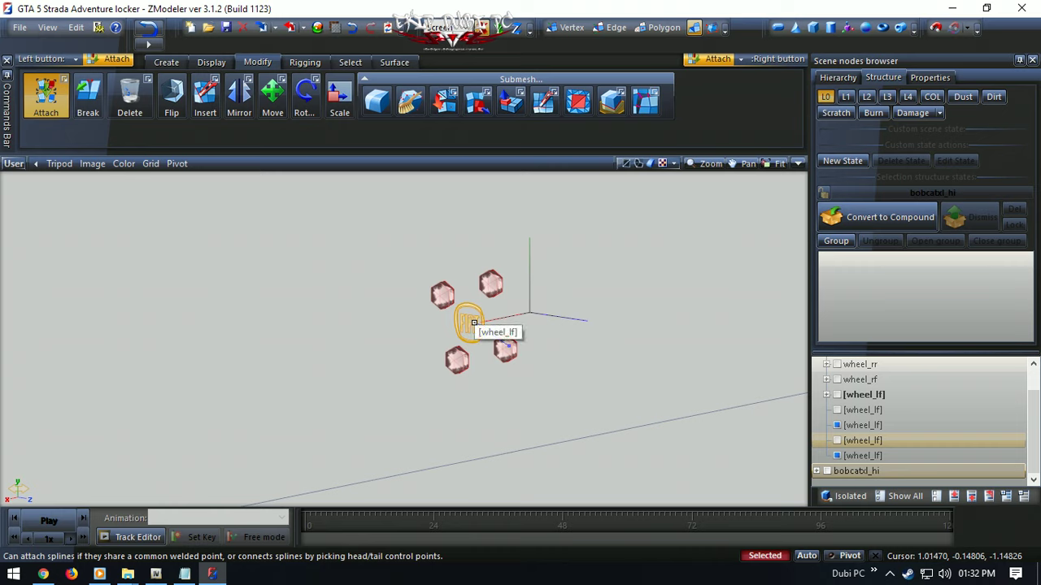
{"action": "key", "text": "Escape"}
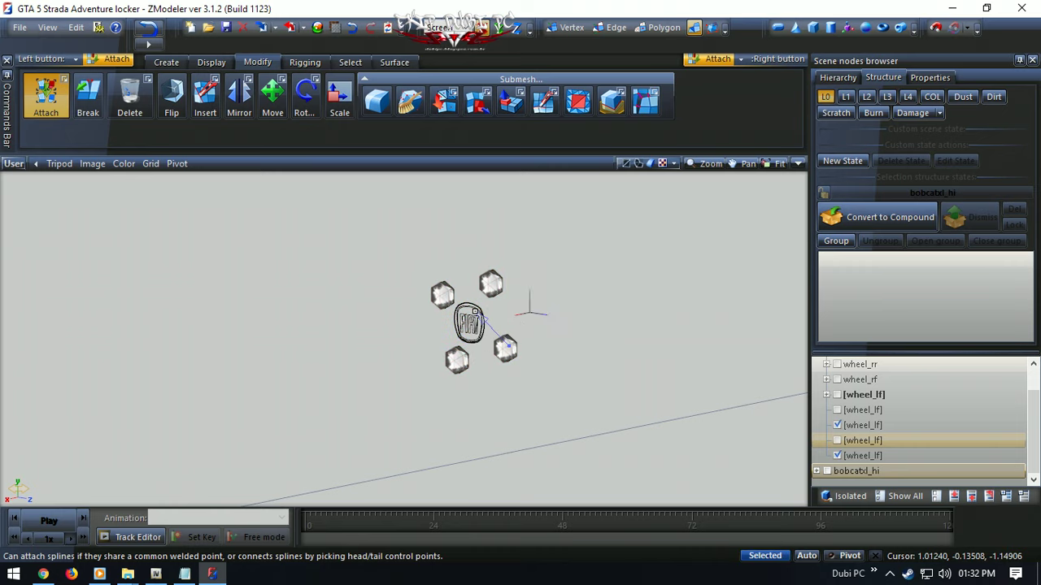
{"action": "left_click", "coordinate": [470, 307]}
{"action": "scroll", "coordinate": [467, 310], "scroll_direction": "down", "scroll_amount": 2}
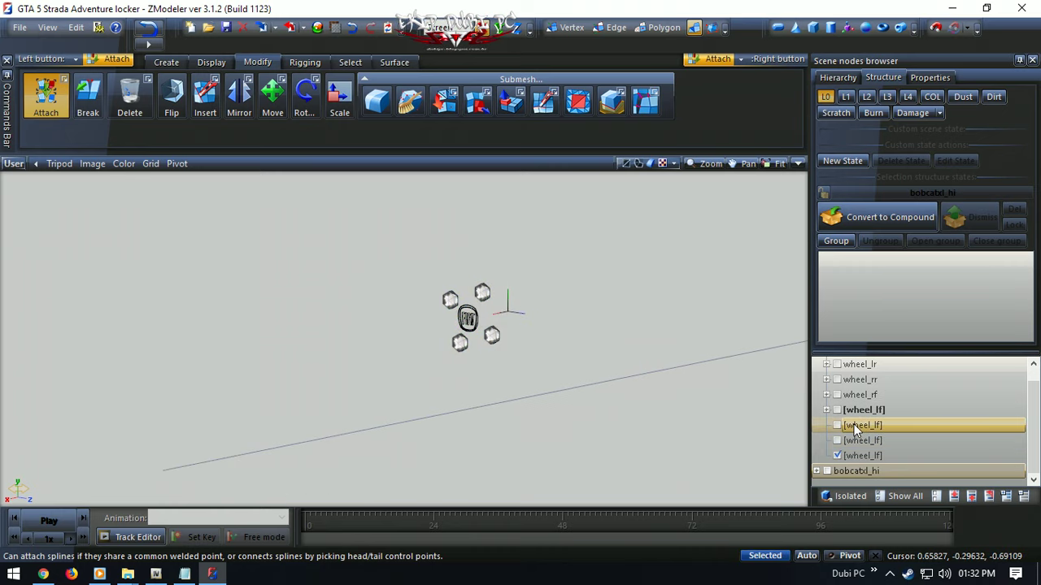
- Show and select the logo background, tire and rim together with the bolts and logo, and restore the four-view layout
{"action": "left_click", "coordinate": [836, 440]}
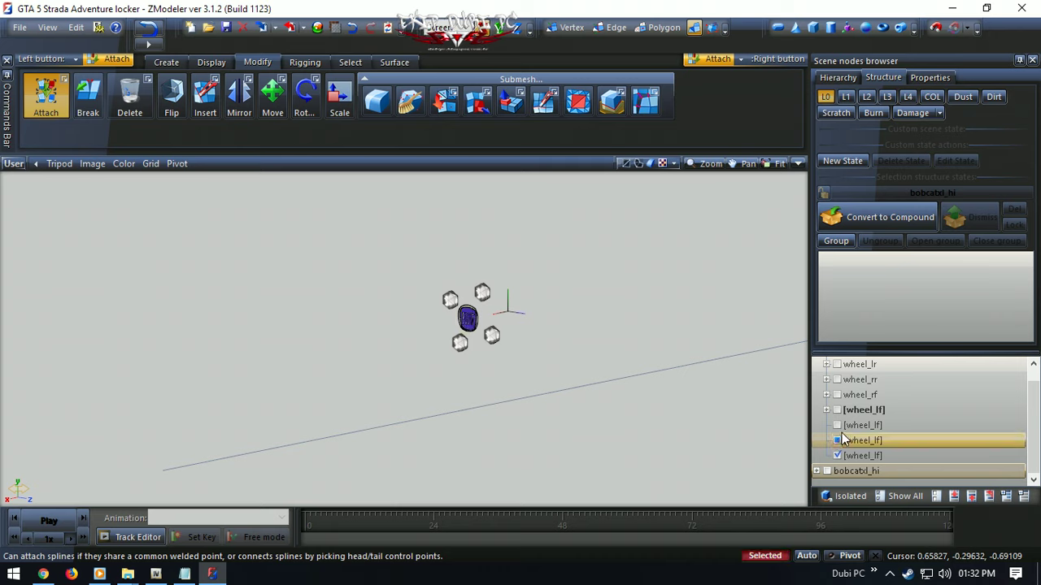
{"action": "left_click", "coordinate": [838, 427]}
{"action": "left_click", "coordinate": [838, 426]}
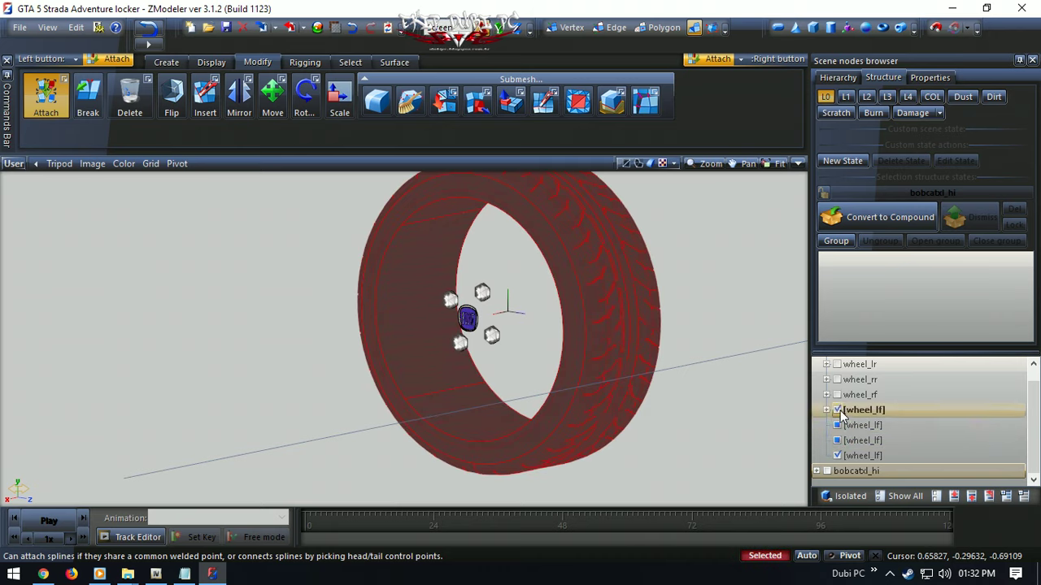
{"action": "scroll", "coordinate": [535, 273], "scroll_direction": "up", "scroll_amount": 1}
{"action": "key", "text": "ctrl+a"}
{"action": "left_click", "coordinate": [797, 164]}
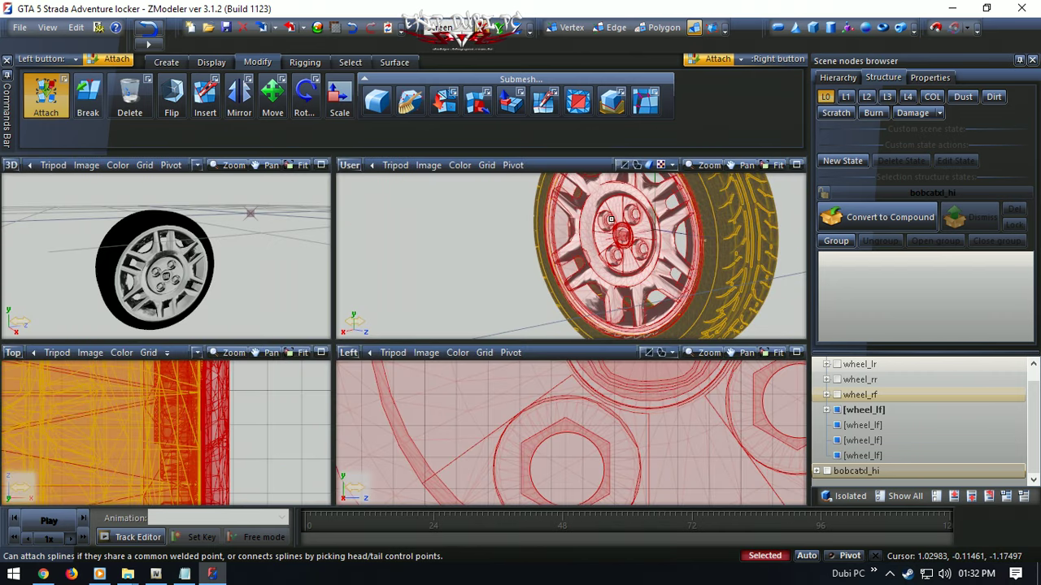
- Dismiss the object's options and save the scene file
{"action": "scroll", "coordinate": [593, 402], "scroll_direction": "down", "scroll_amount": 2}
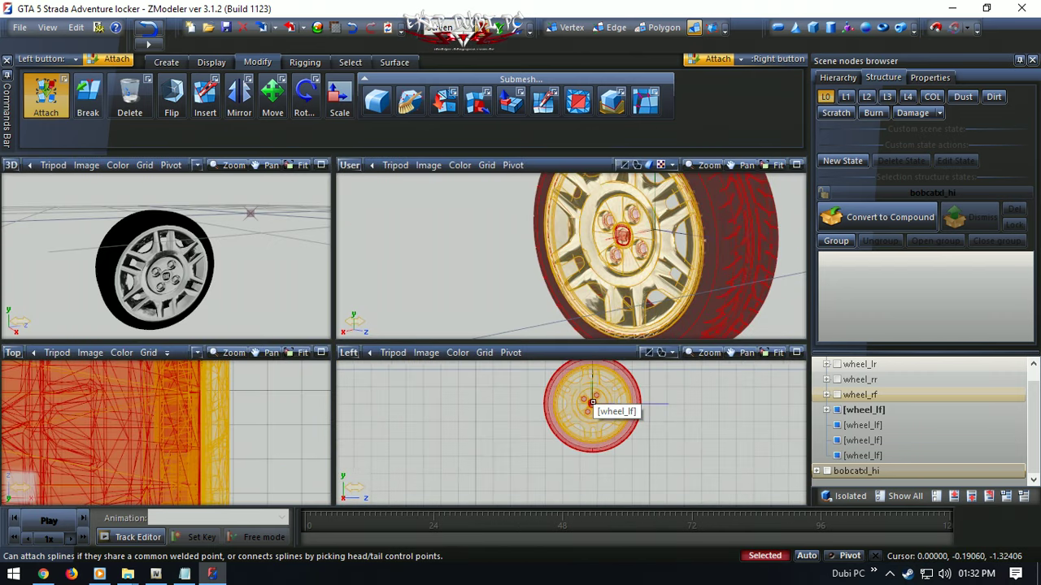
{"action": "right_click", "coordinate": [592, 403]}
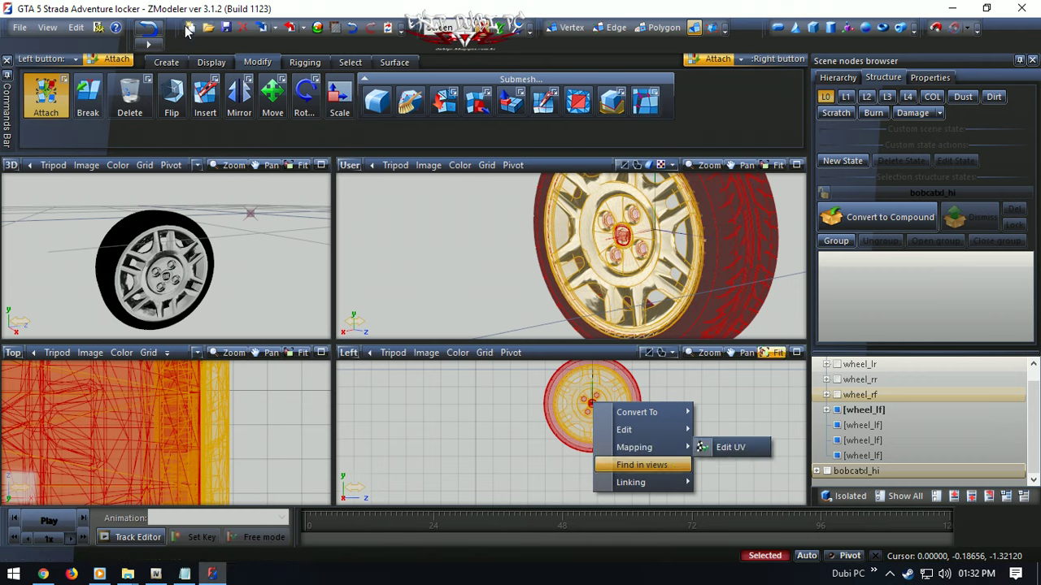
{"action": "left_click", "coordinate": [226, 28]}
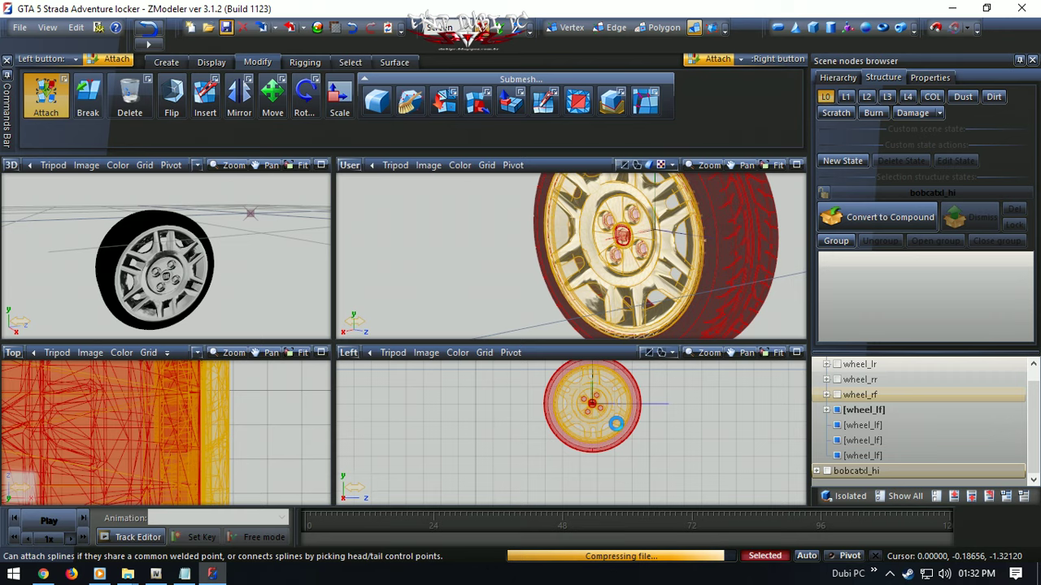
- Select only the wheel_lf rim and assign the RODA1 material to its polygons
{"action": "scroll", "coordinate": [614, 426], "scroll_direction": "up", "scroll_amount": 2}
{"action": "left_click", "coordinate": [612, 423]}
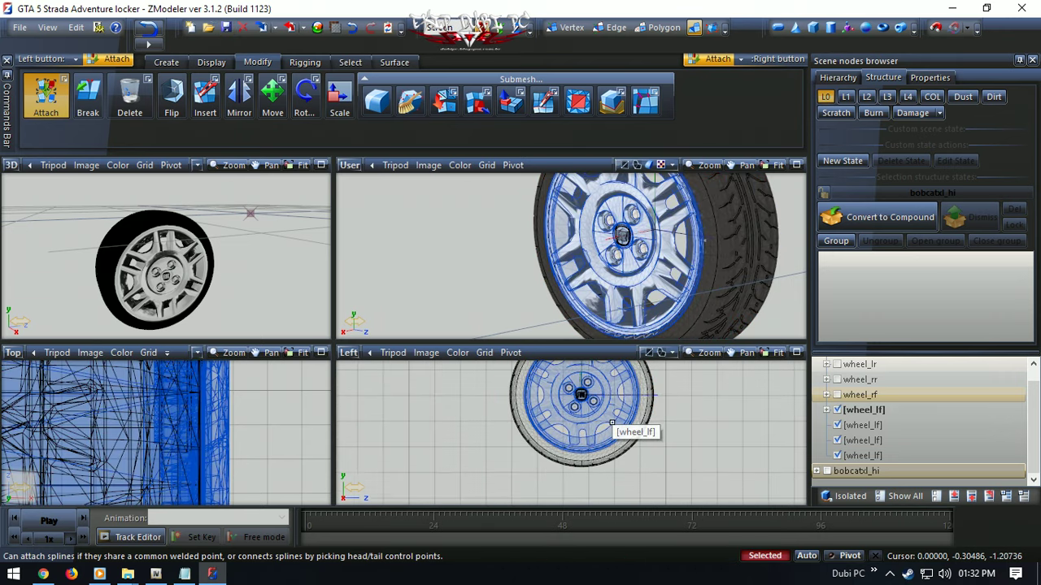
{"action": "left_click", "coordinate": [580, 410]}
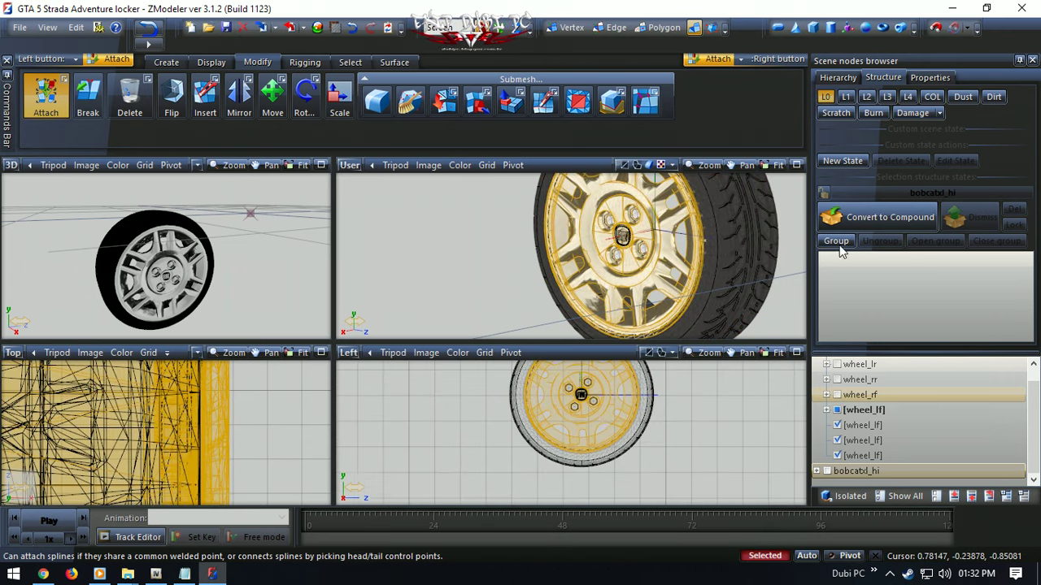
{"action": "left_click", "coordinate": [929, 76]}
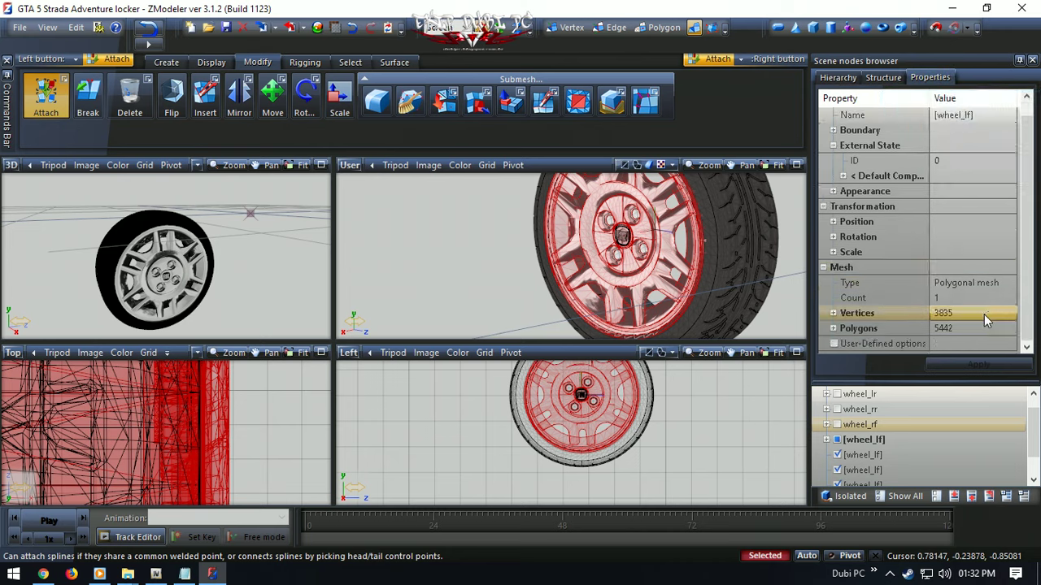
{"action": "left_click", "coordinate": [831, 328]}
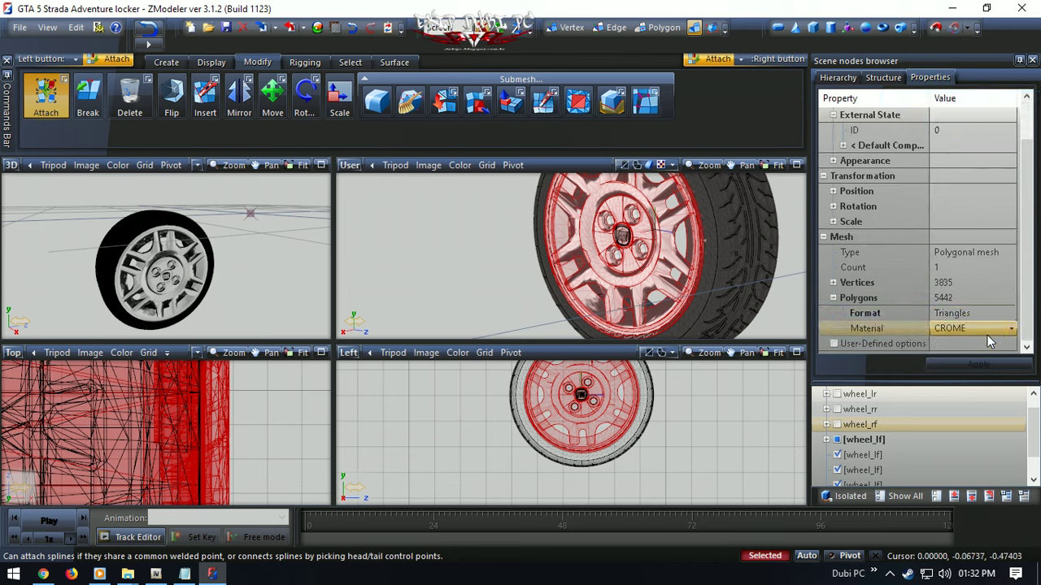
{"action": "left_click", "coordinate": [987, 328]}
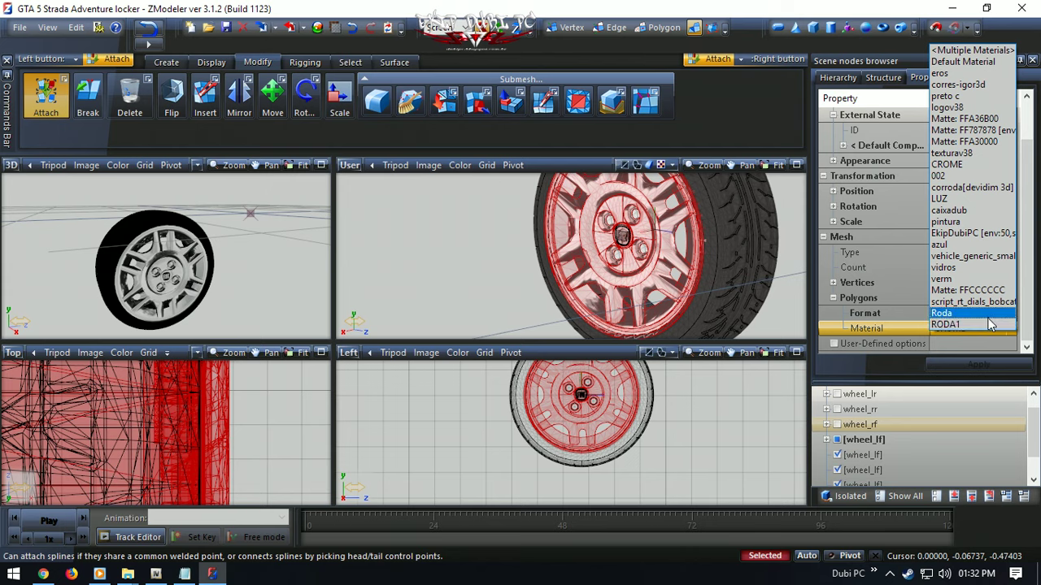
{"action": "left_click", "coordinate": [989, 325]}
{"action": "left_click", "coordinate": [978, 364]}
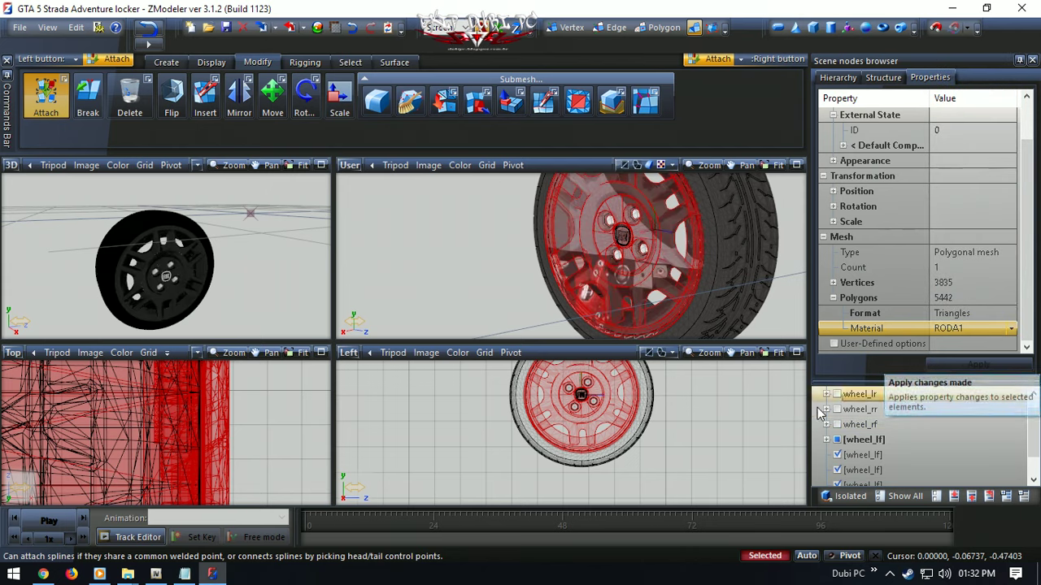
- Select the tire, bolts, FIAT logo and logo background without the rim, and assign them the Roda material
{"action": "left_click", "coordinate": [631, 425]}
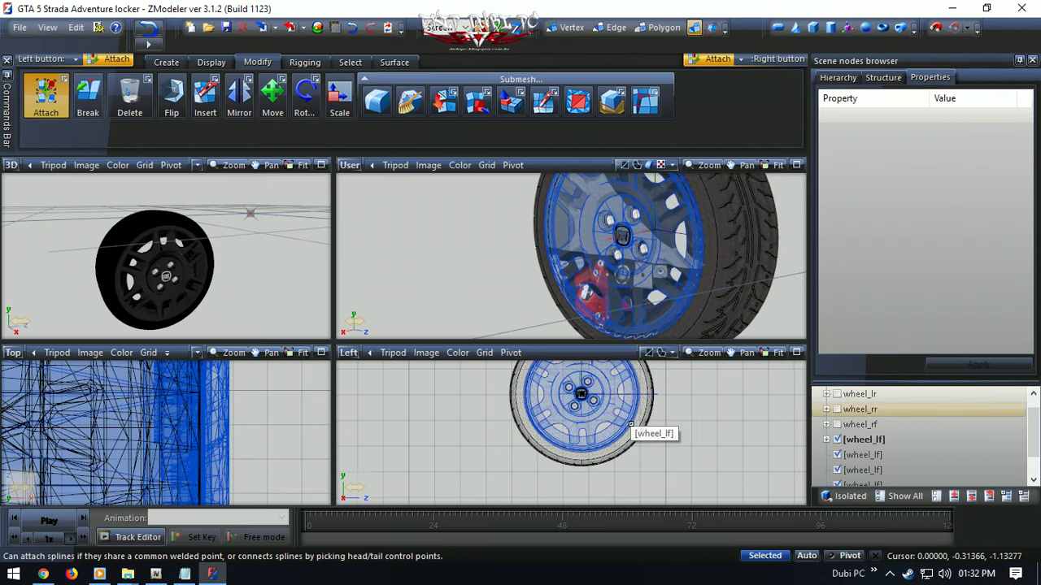
{"action": "left_click", "coordinate": [637, 432]}
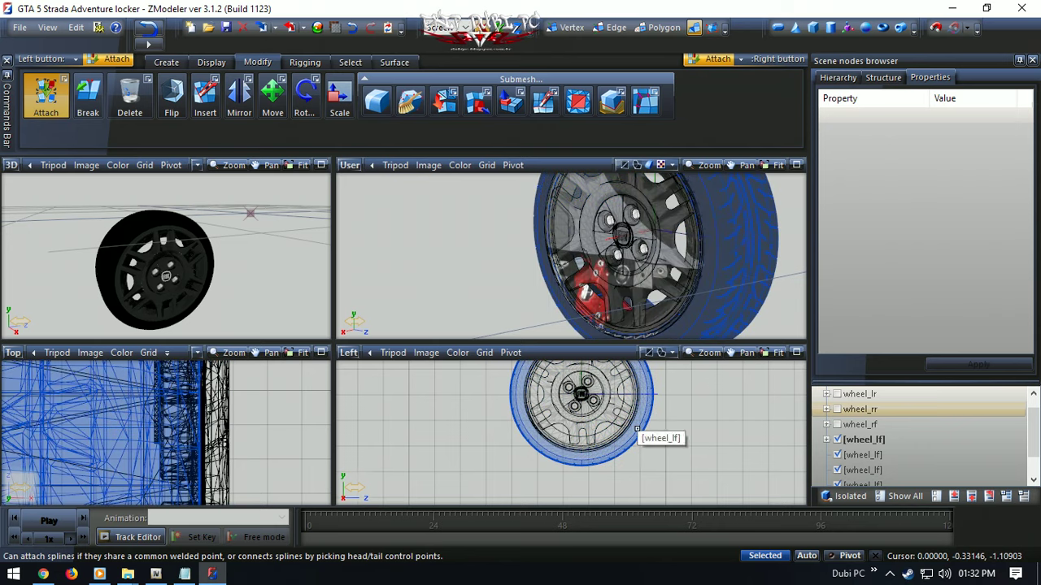
{"action": "left_click", "coordinate": [623, 423]}
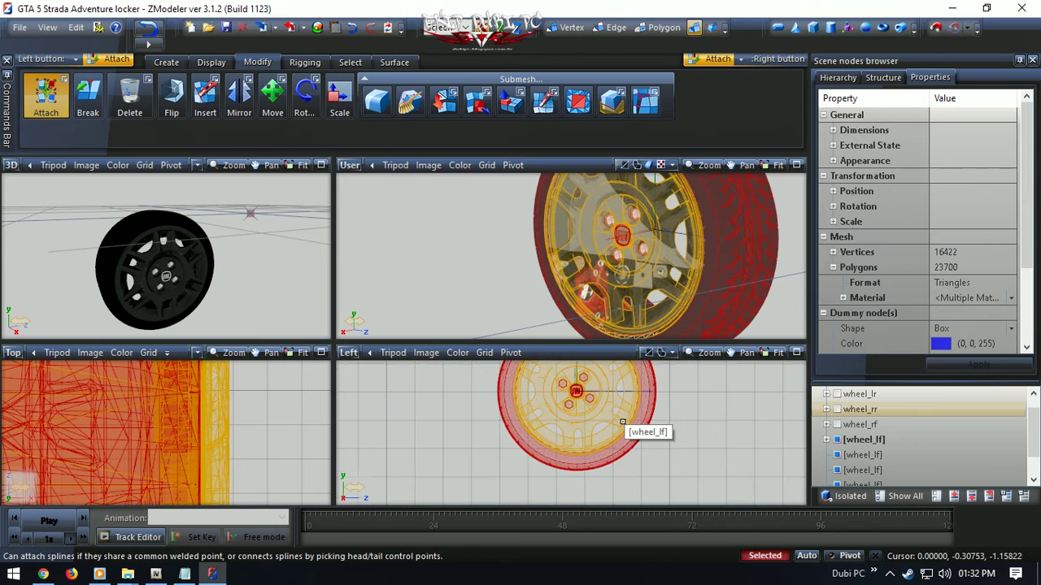
{"action": "left_click", "coordinate": [604, 404]}
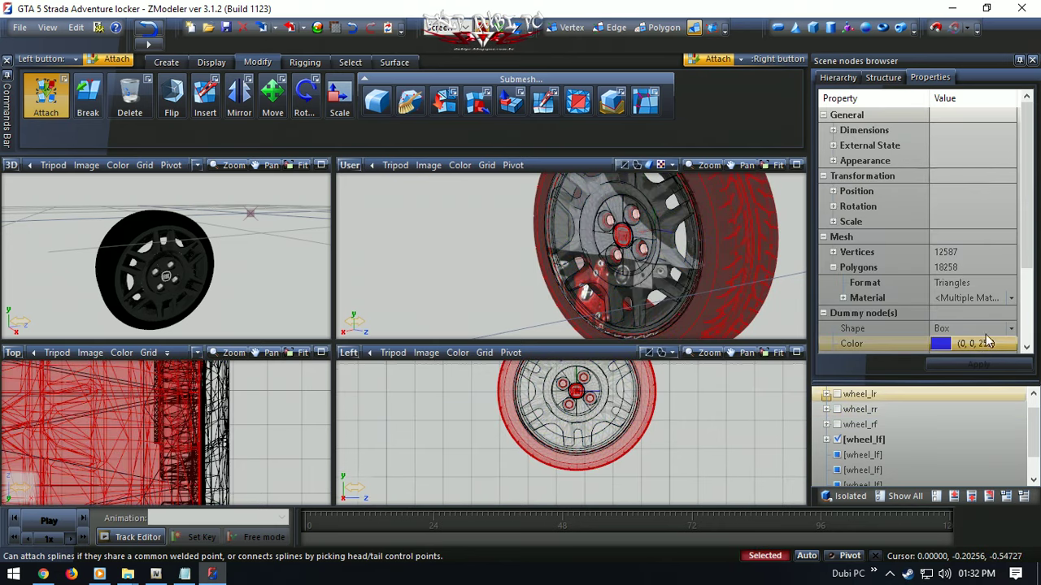
{"action": "scroll", "coordinate": [990, 325], "scroll_direction": "down", "scroll_amount": 2}
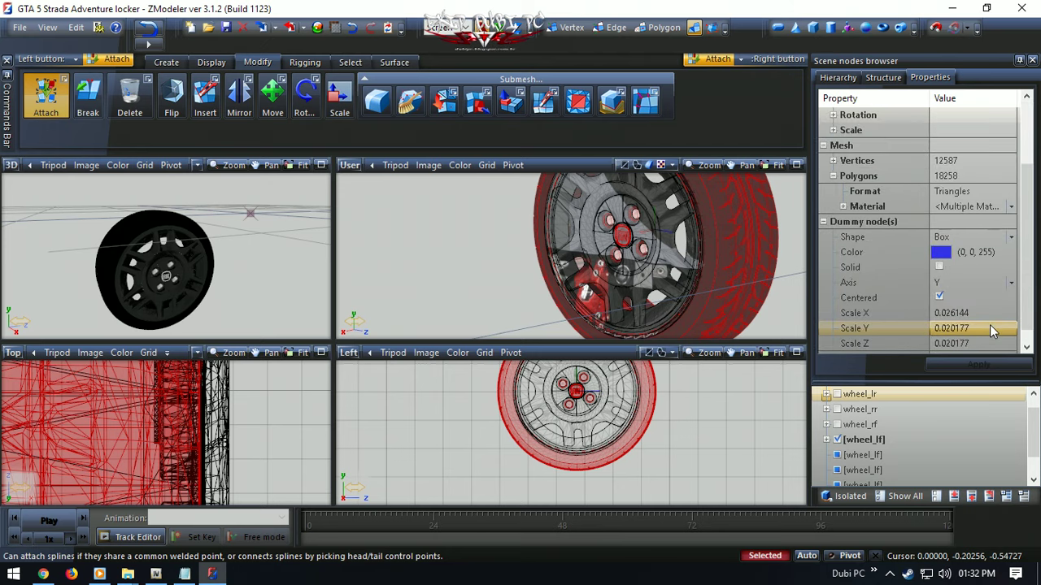
{"action": "left_click", "coordinate": [983, 210]}
{"action": "left_click", "coordinate": [944, 483]}
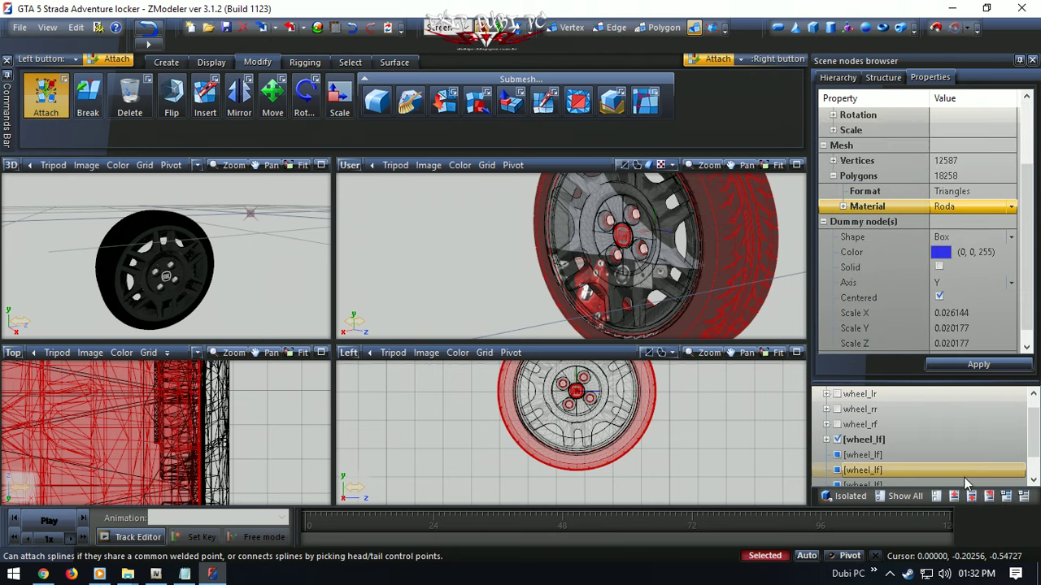
{"action": "left_click", "coordinate": [978, 365]}
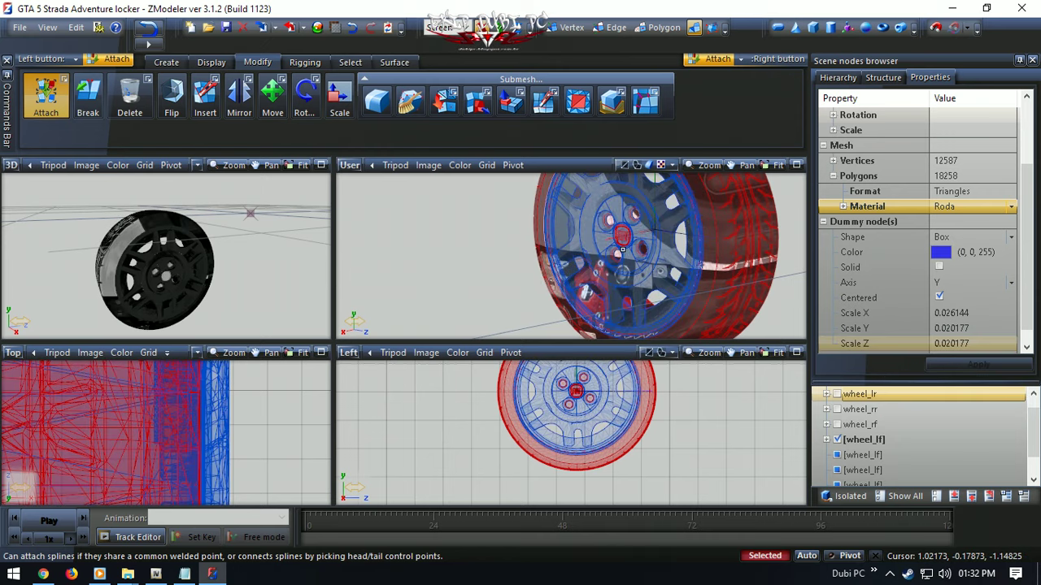
{"action": "middle_click_drag", "start_coordinate": [133, 257], "coordinate": [196, 261]}
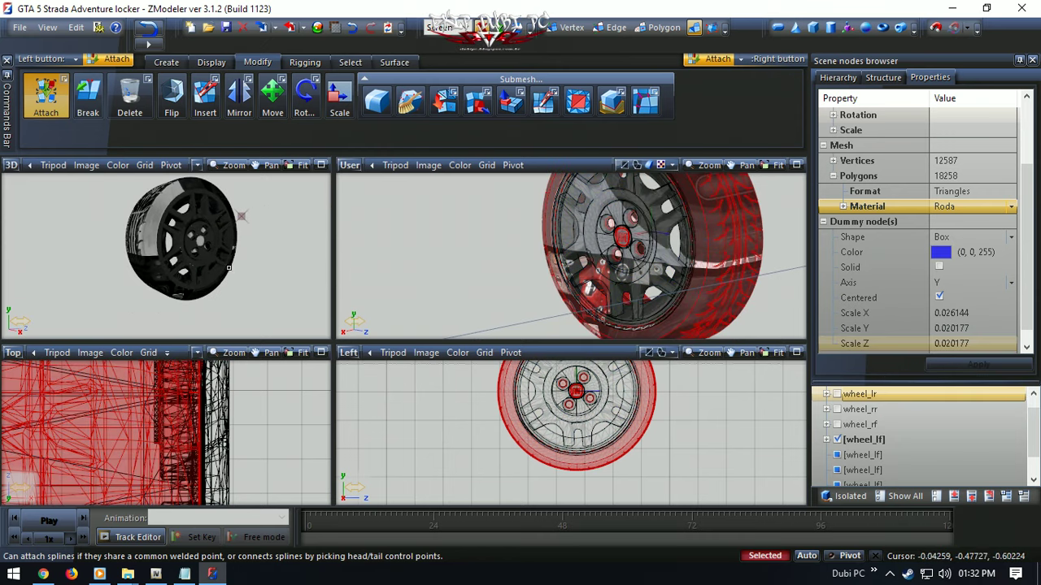
- Add the rim to the selection, generate new UV mapping from viewport XY in the Left view, and save the scene
{"action": "left_click", "coordinate": [539, 410]}
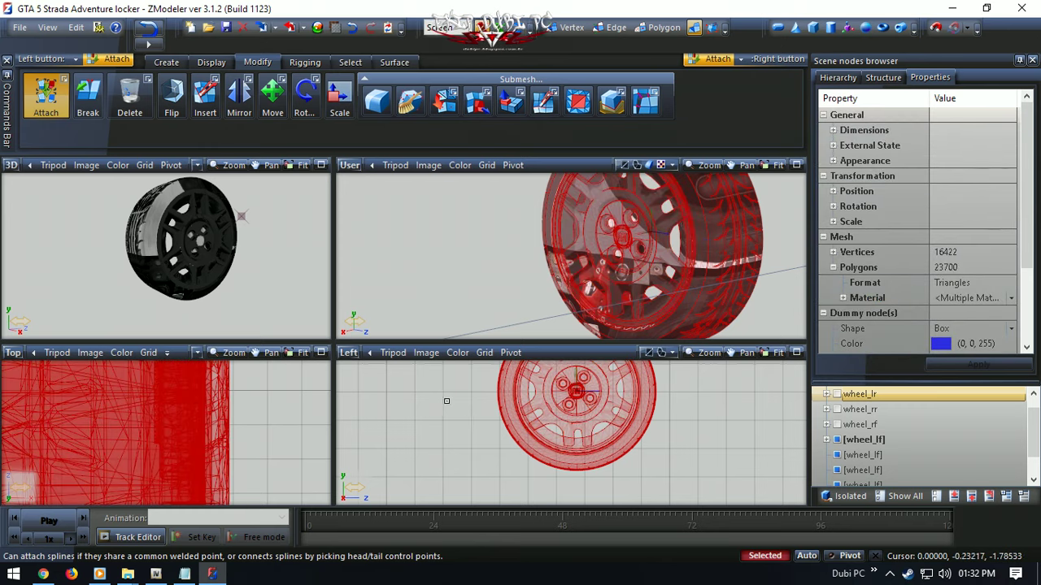
{"action": "right_click", "coordinate": [446, 401]}
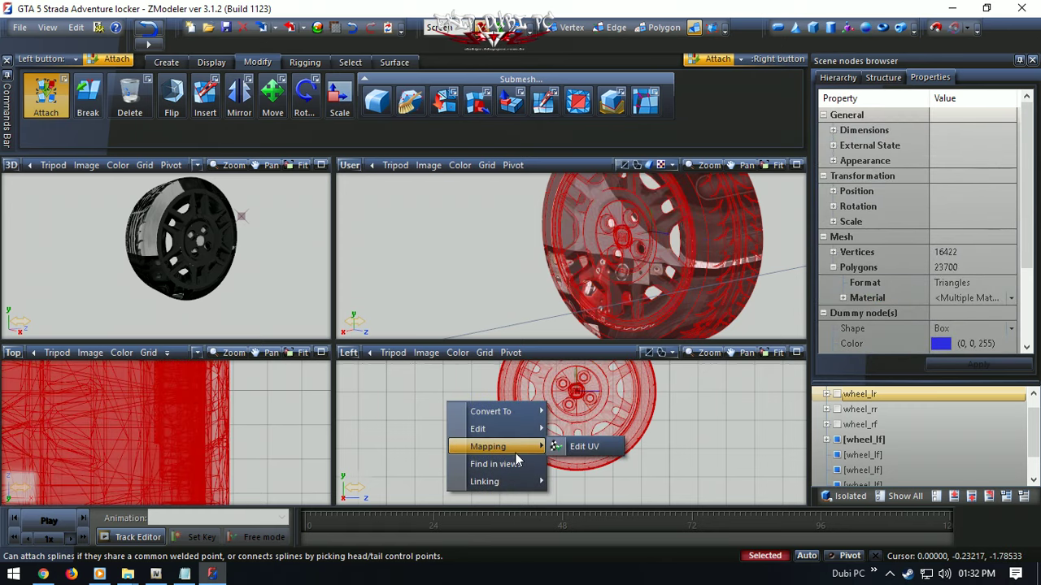
{"action": "left_click", "coordinate": [573, 446]}
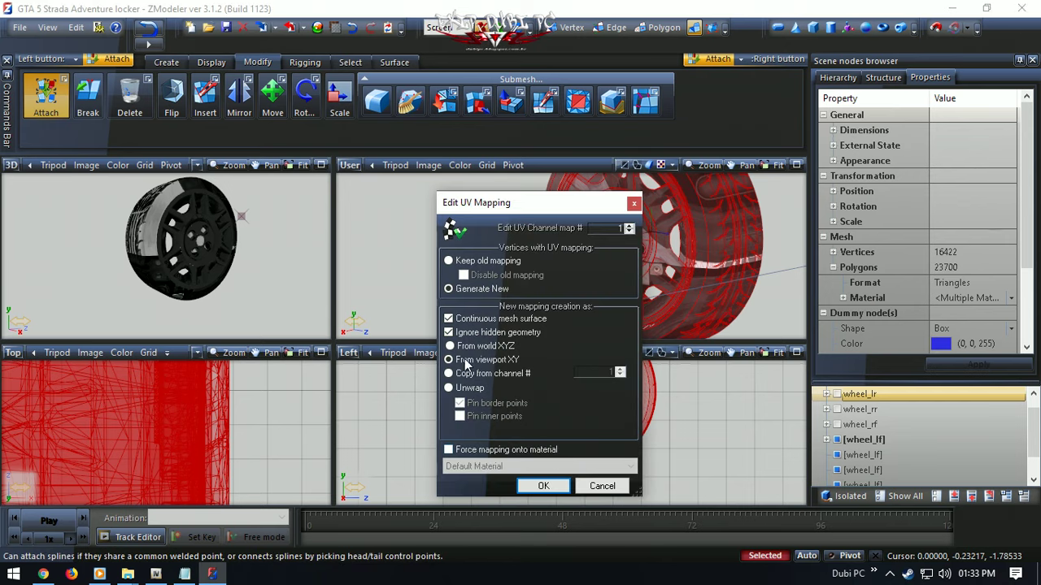
{"action": "left_click", "coordinate": [559, 486]}
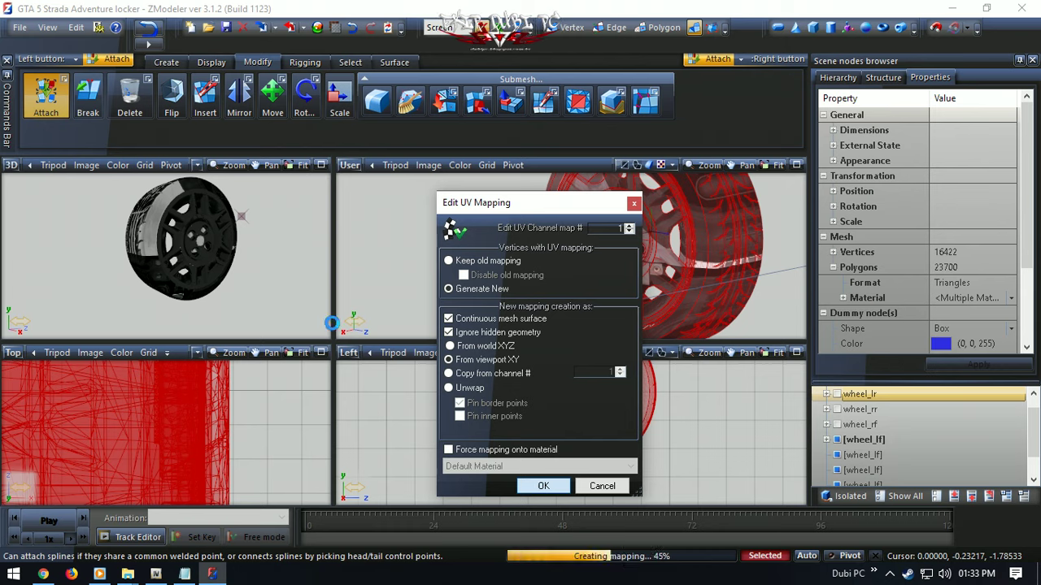
{"action": "left_click", "coordinate": [226, 27]}
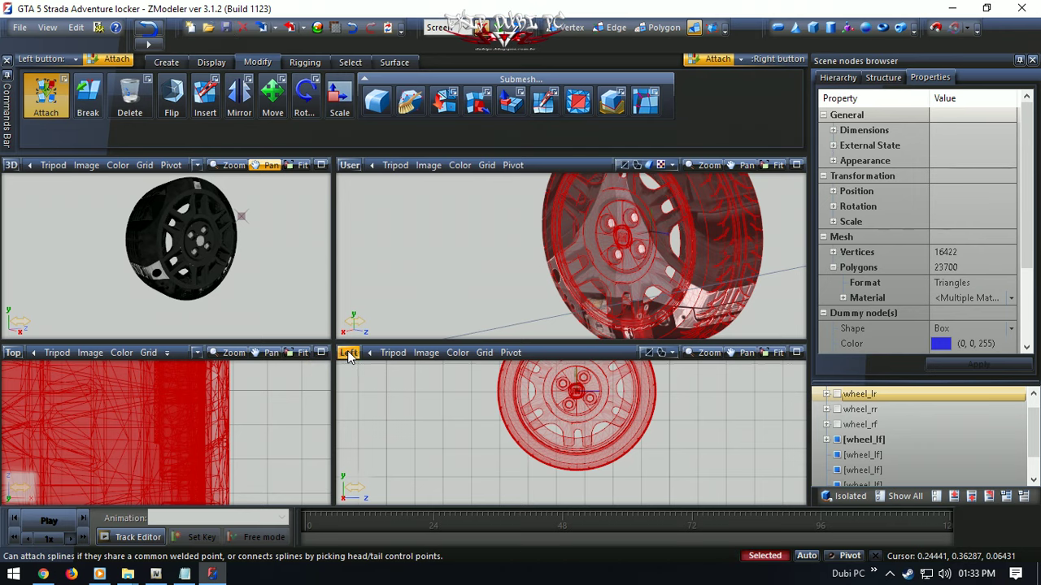
- Turn the Left view into the UV Mapper and display the mapping of the preto c material
{"action": "left_click", "coordinate": [347, 352]}
{"action": "left_click", "coordinate": [384, 529]}
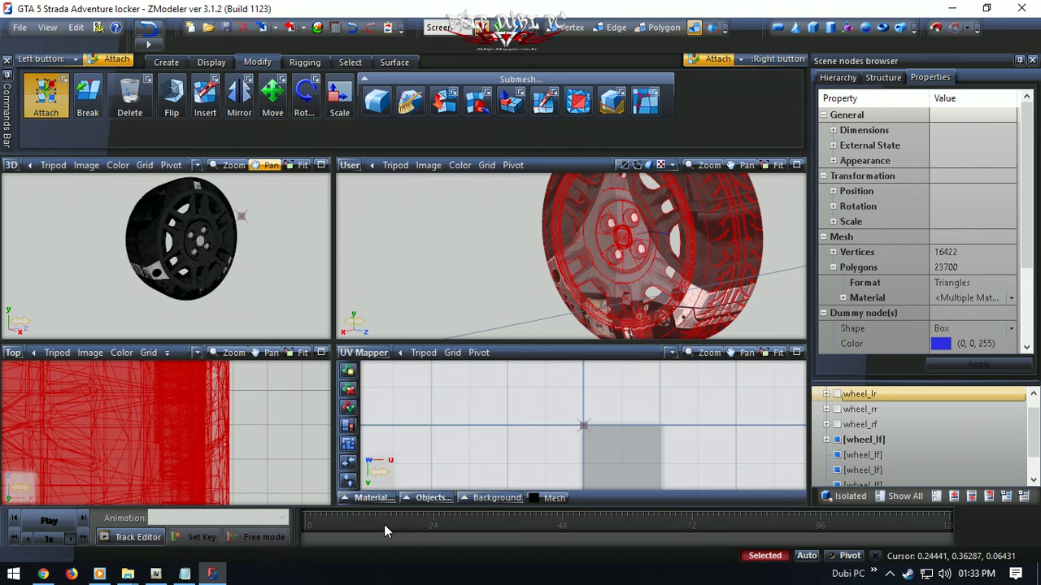
{"action": "left_click", "coordinate": [372, 497]}
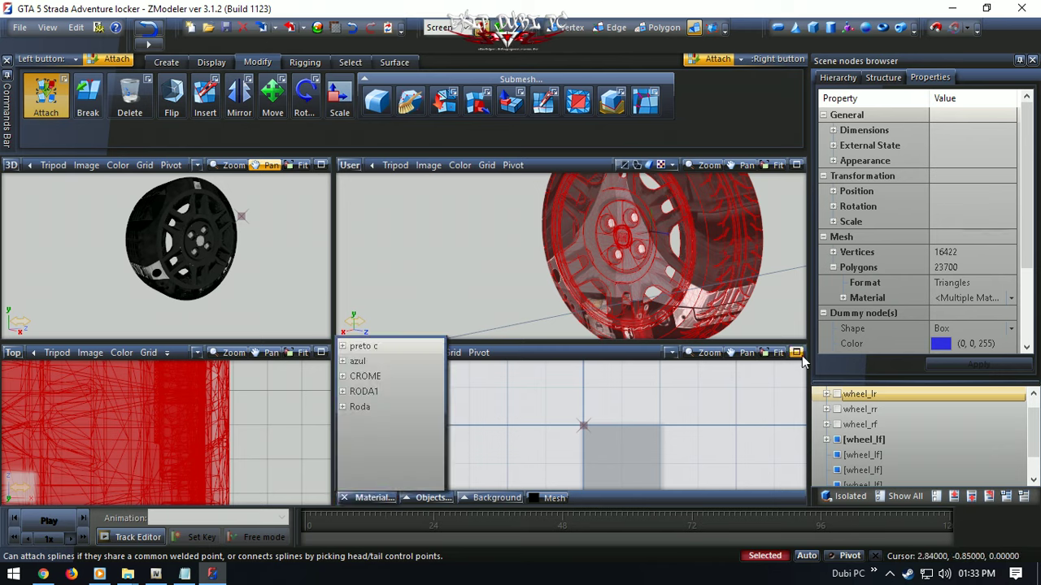
{"action": "left_click", "coordinate": [357, 361]}
{"action": "left_click", "coordinate": [363, 352]}
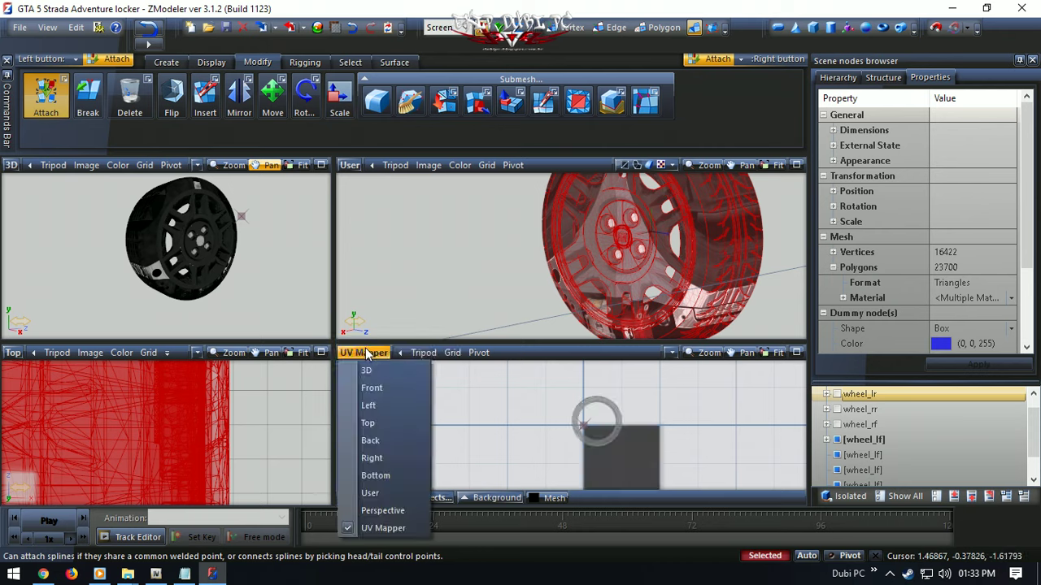
{"action": "left_click", "coordinate": [384, 529]}
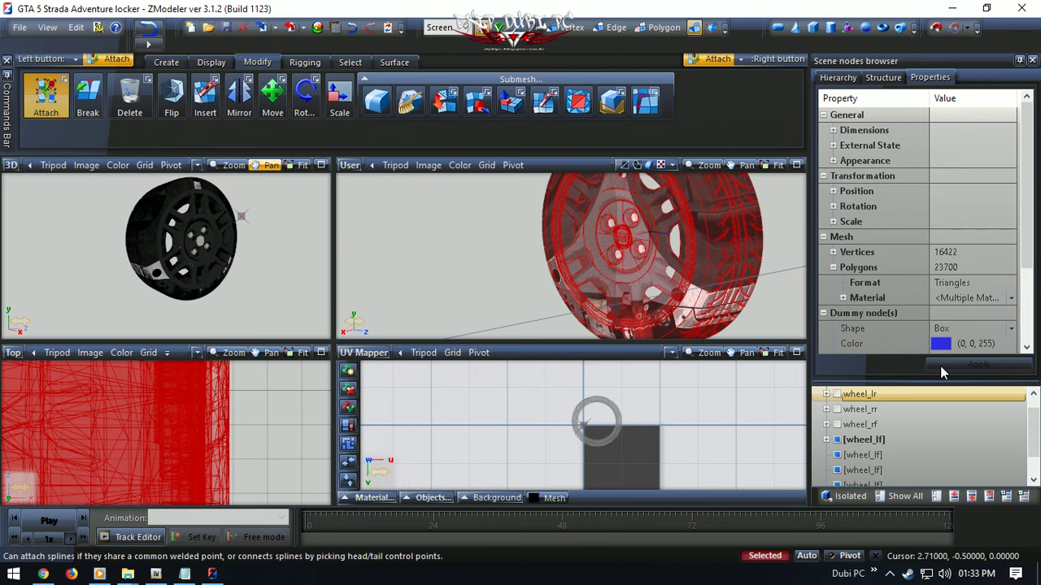
- Display the Roda material's texture and mapping in the UV Mapper and maximize that view
{"action": "scroll", "coordinate": [732, 244], "scroll_direction": "up", "scroll_amount": 3}
{"action": "scroll", "coordinate": [732, 244], "scroll_direction": "down", "scroll_amount": 2}
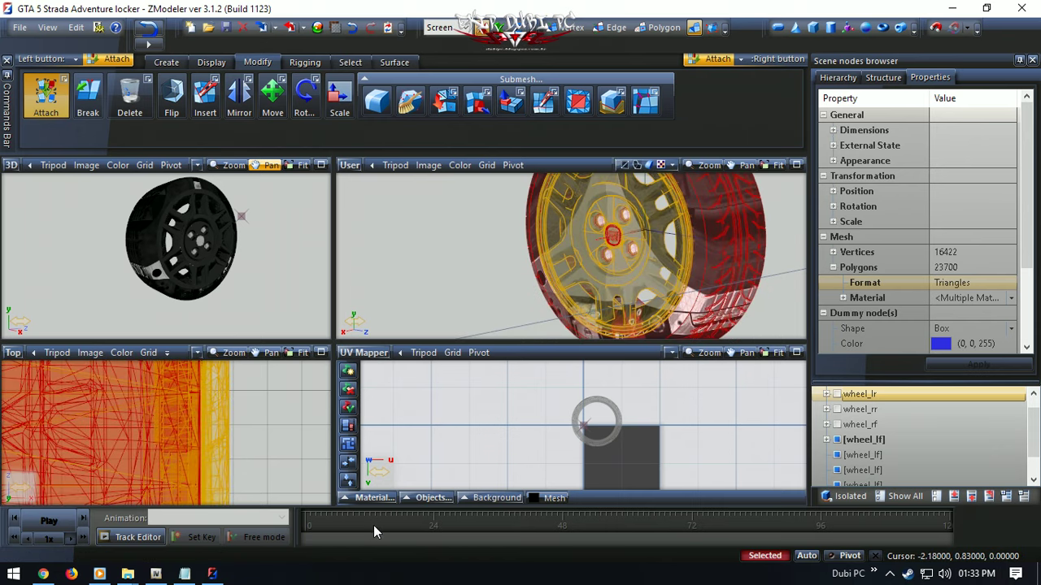
{"action": "left_click", "coordinate": [368, 498]}
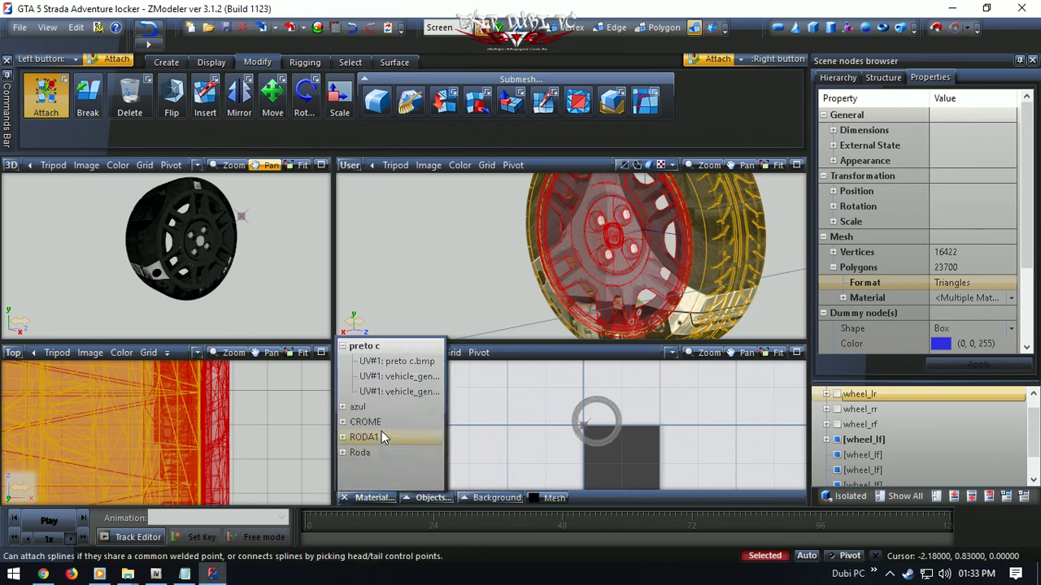
{"action": "left_click", "coordinate": [379, 450]}
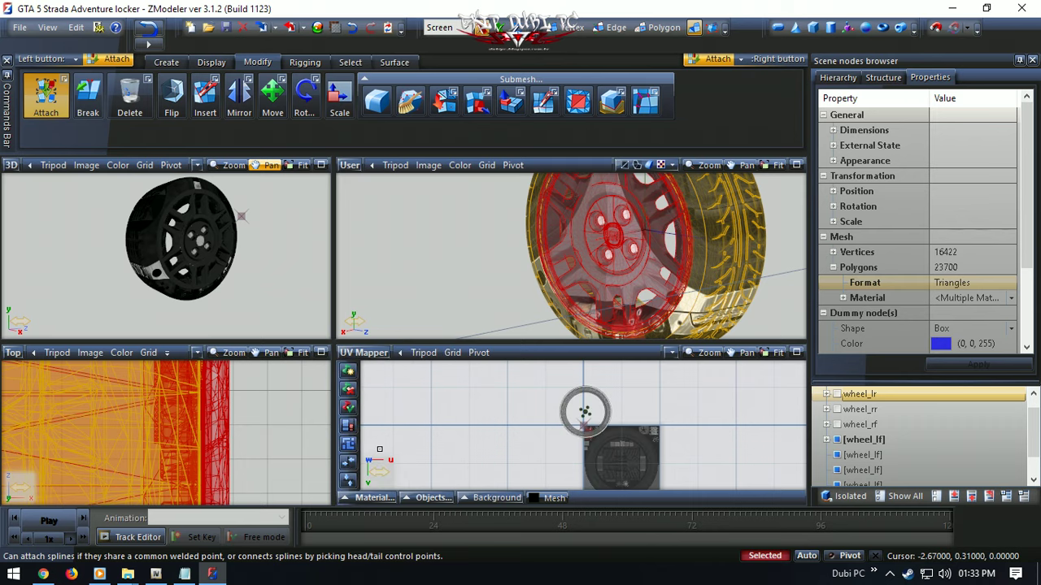
{"action": "left_click", "coordinate": [796, 352]}
{"action": "scroll", "coordinate": [413, 311], "scroll_direction": "up", "scroll_amount": 6}
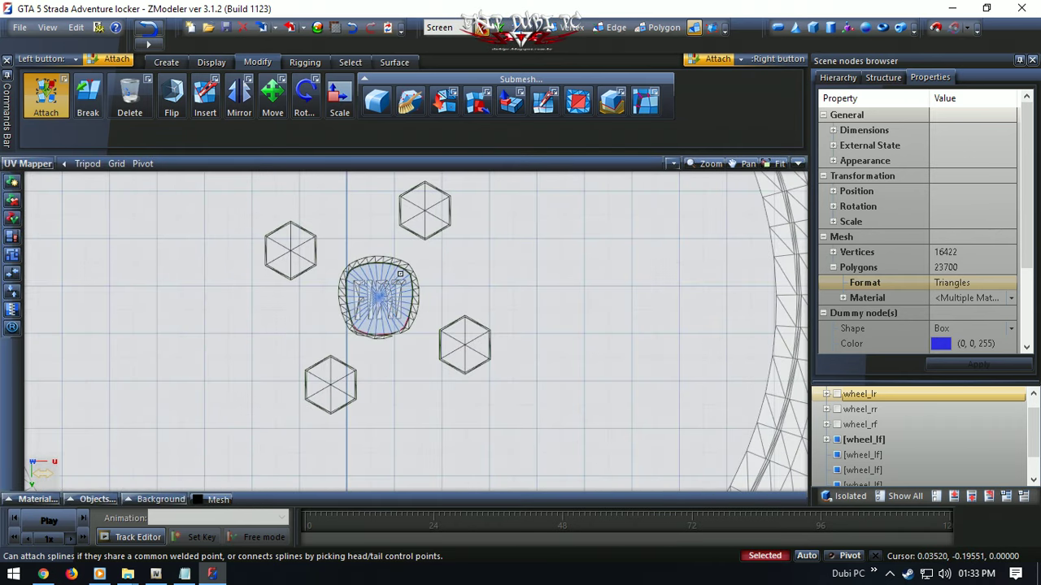
- Select the FIAT logo background in the UV map and move it onto the Roda texture, just below the small grey squares
{"action": "left_click", "coordinate": [400, 274]}
{"action": "scroll", "coordinate": [400, 277], "scroll_direction": "down", "scroll_amount": 3}
{"action": "scroll", "coordinate": [412, 310], "scroll_direction": "up", "scroll_amount": 5}
{"action": "scroll", "coordinate": [411, 310], "scroll_direction": "up", "scroll_amount": 2}
{"action": "scroll", "coordinate": [412, 310], "scroll_direction": "down", "scroll_amount": 6}
{"action": "scroll", "coordinate": [429, 347], "scroll_direction": "up", "scroll_amount": 4}
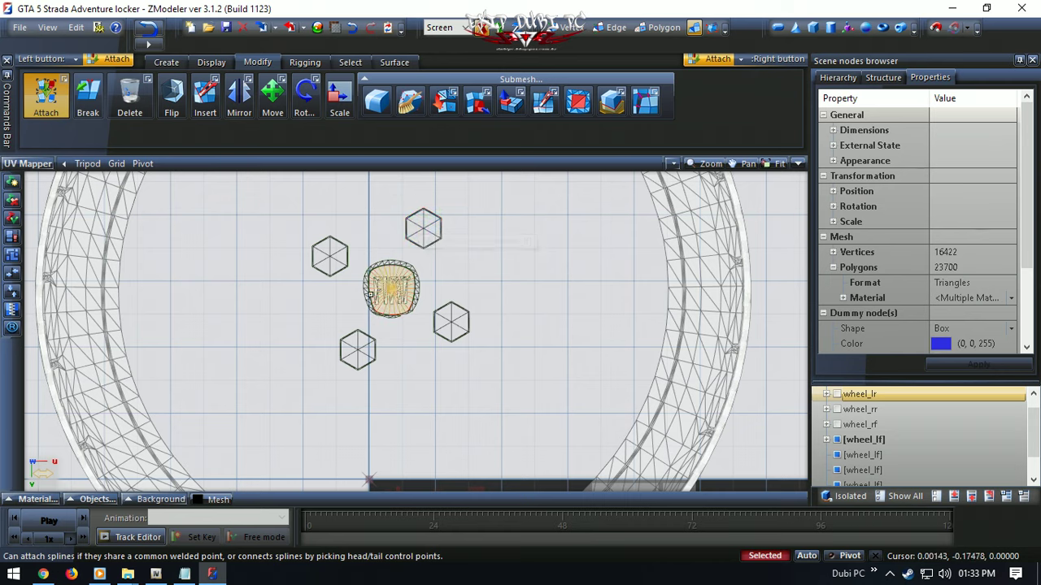
{"action": "scroll", "coordinate": [419, 231], "scroll_direction": "up", "scroll_amount": 2}
{"action": "scroll", "coordinate": [447, 341], "scroll_direction": "down", "scroll_amount": 6}
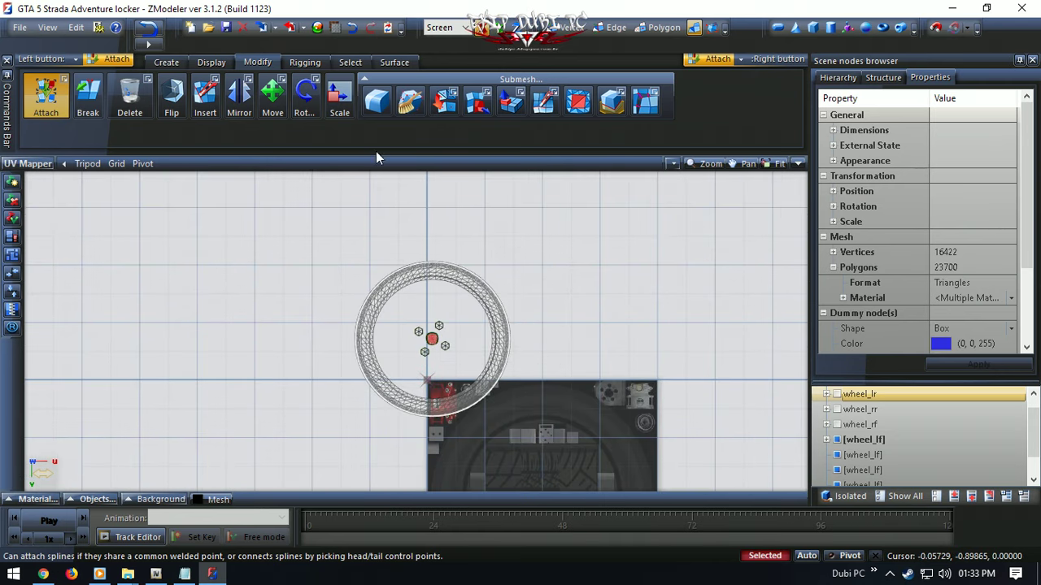
{"action": "left_click", "coordinate": [275, 99]}
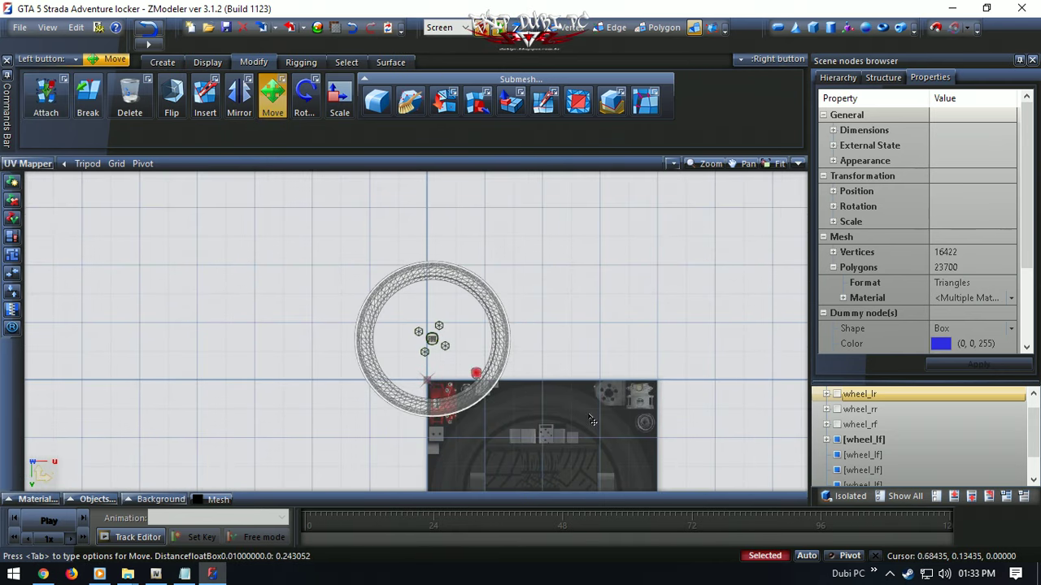
{"action": "left_click_drag", "start_coordinate": [643, 464], "coordinate": [647, 491]}
{"action": "middle_click_drag", "start_coordinate": [627, 462], "coordinate": [600, 390]}
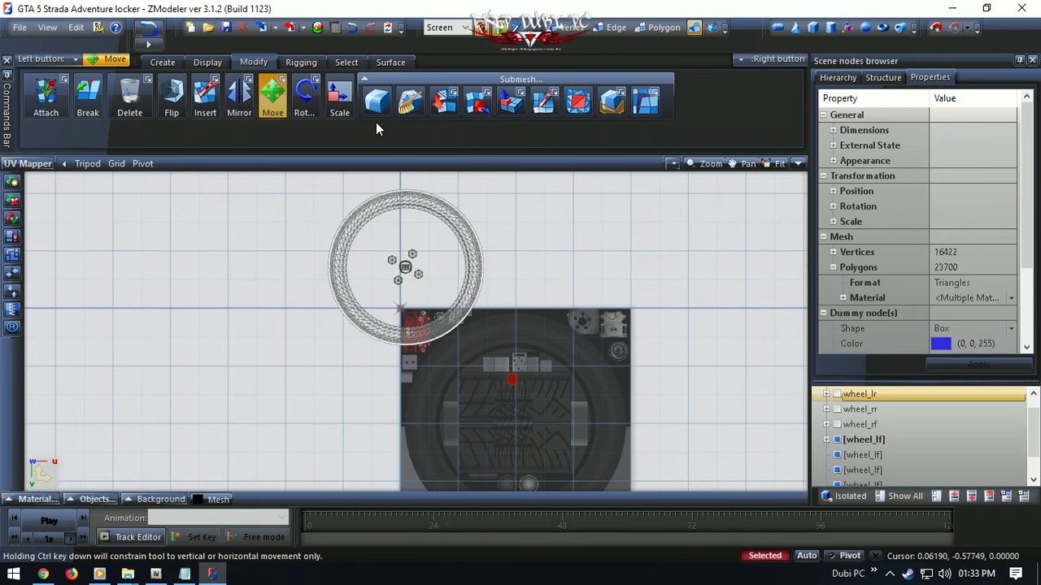
- Move the ring-shaped tire mapping onto the tire image of the Roda texture, centred on the tread pattern
{"action": "left_click", "coordinate": [339, 99]}
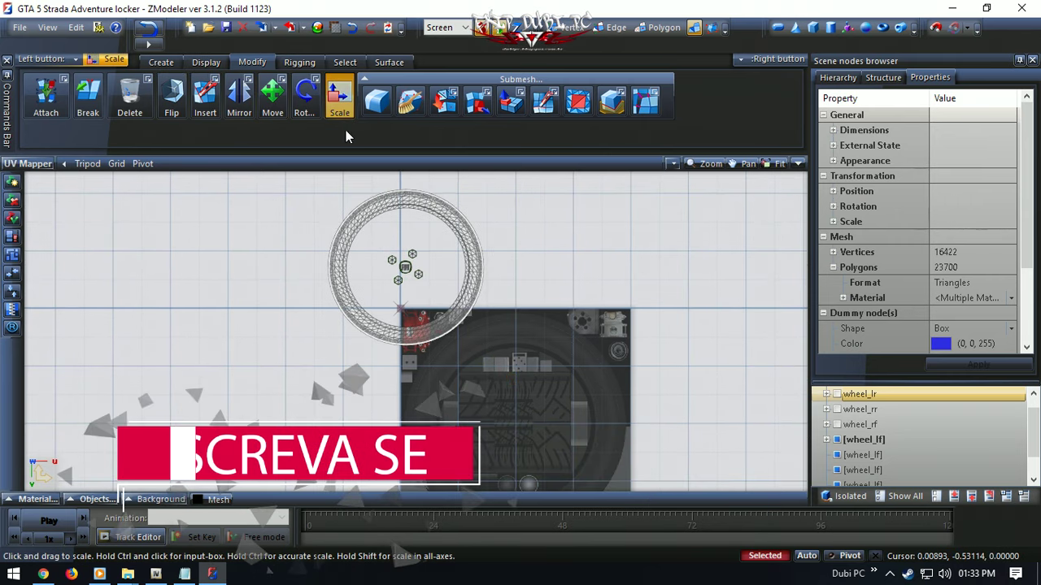
{"action": "left_click", "coordinate": [277, 98]}
{"action": "scroll", "coordinate": [527, 314], "scroll_direction": "up", "scroll_amount": 5}
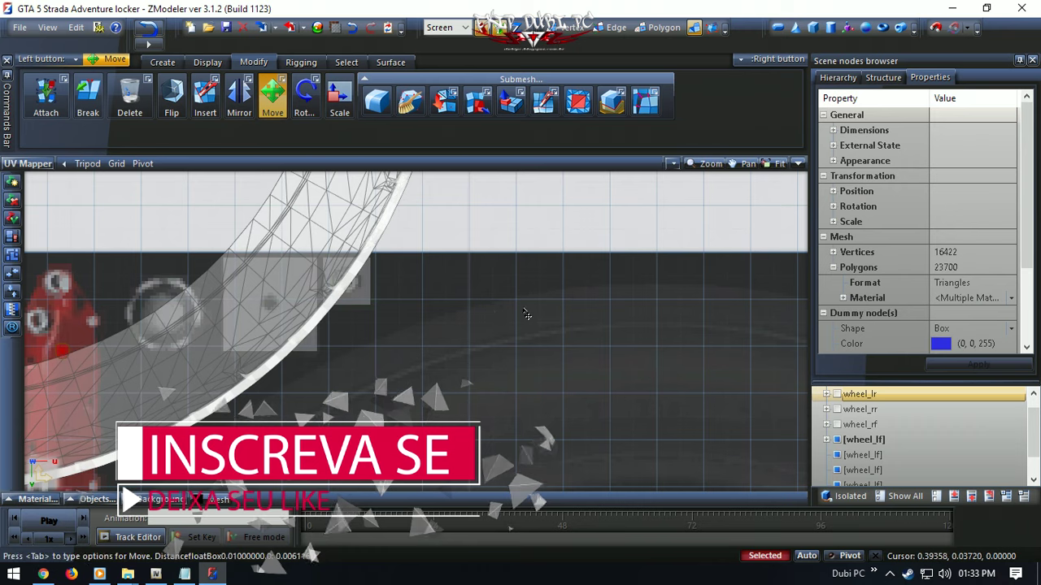
{"action": "scroll", "coordinate": [471, 236], "scroll_direction": "down", "scroll_amount": 4}
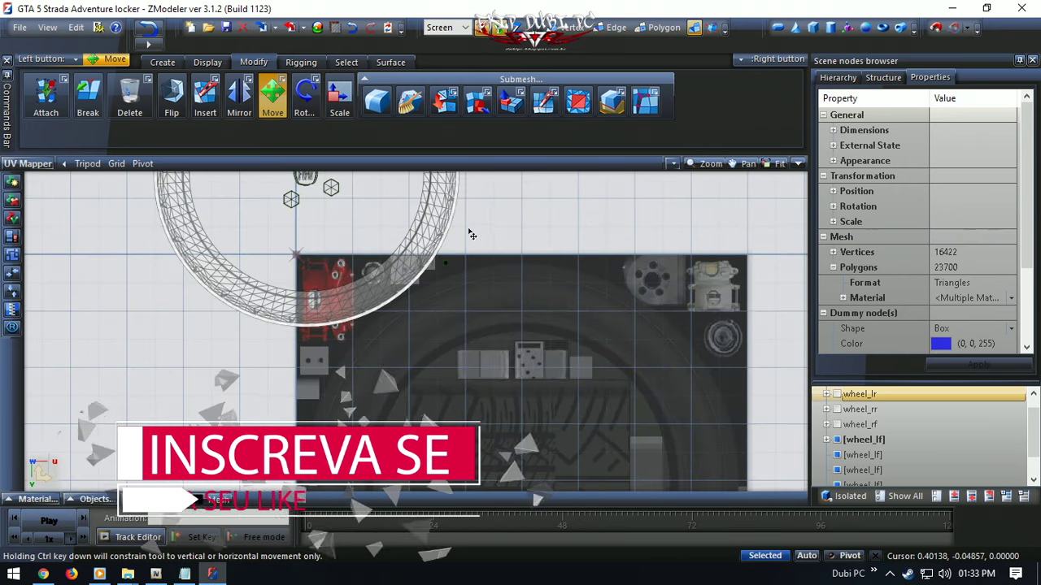
{"action": "middle_click_drag", "start_coordinate": [439, 224], "coordinate": [483, 284]}
{"action": "scroll", "coordinate": [483, 287], "scroll_direction": "down", "scroll_amount": 3}
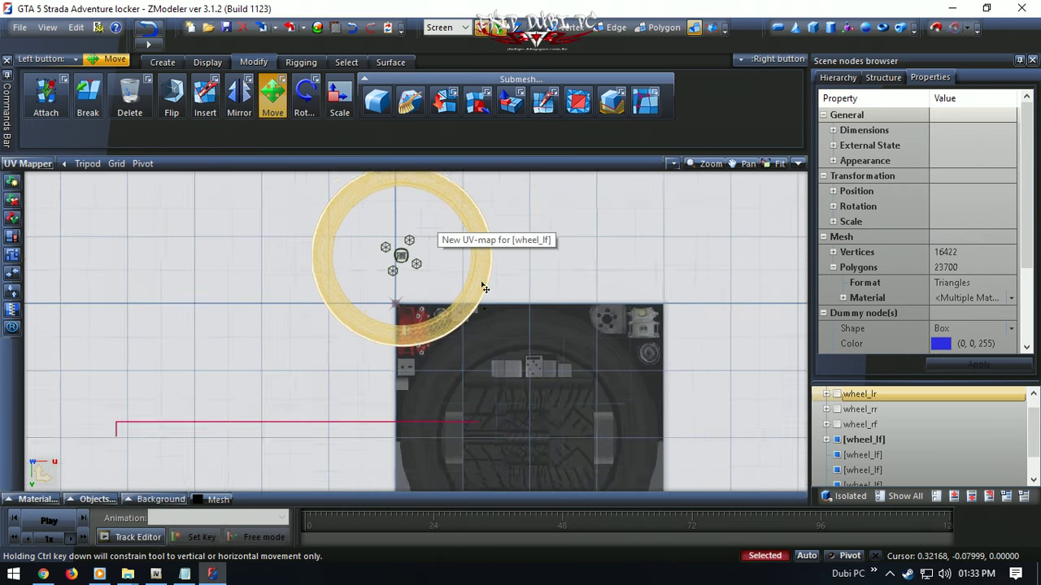
{"action": "left_click_drag", "start_coordinate": [395, 193], "coordinate": [528, 400]}
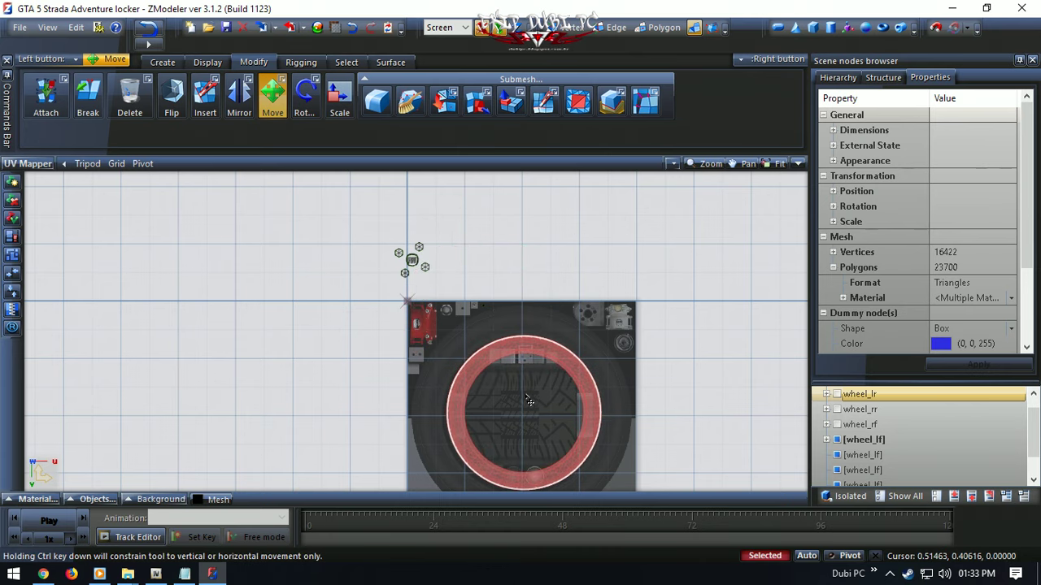
{"action": "scroll", "coordinate": [528, 400], "scroll_direction": "up", "scroll_amount": 3}
{"action": "scroll", "coordinate": [506, 358], "scroll_direction": "up", "scroll_amount": 2}
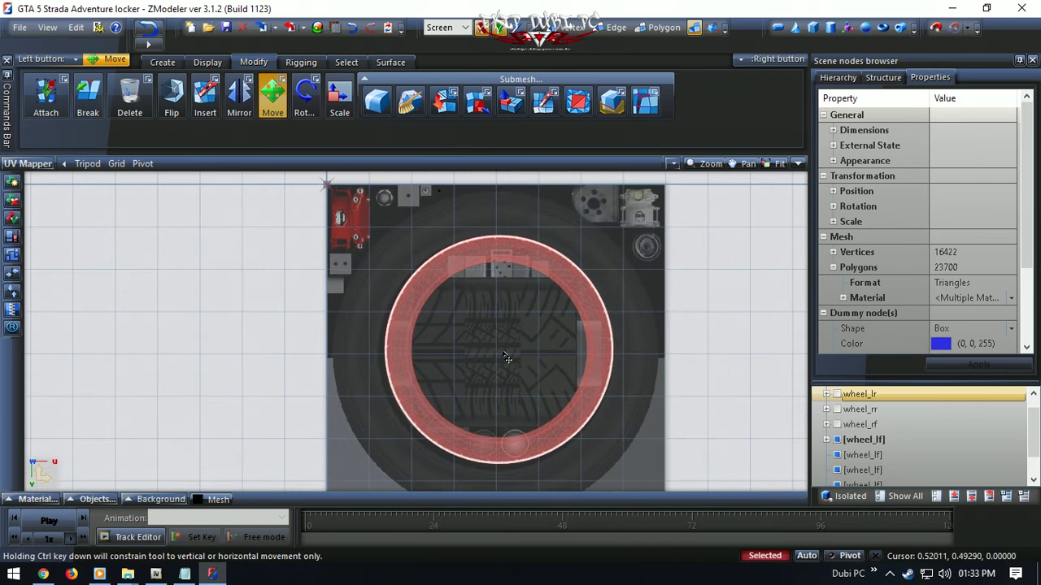
{"action": "left_click_drag", "start_coordinate": [505, 358], "coordinate": [504, 368]}
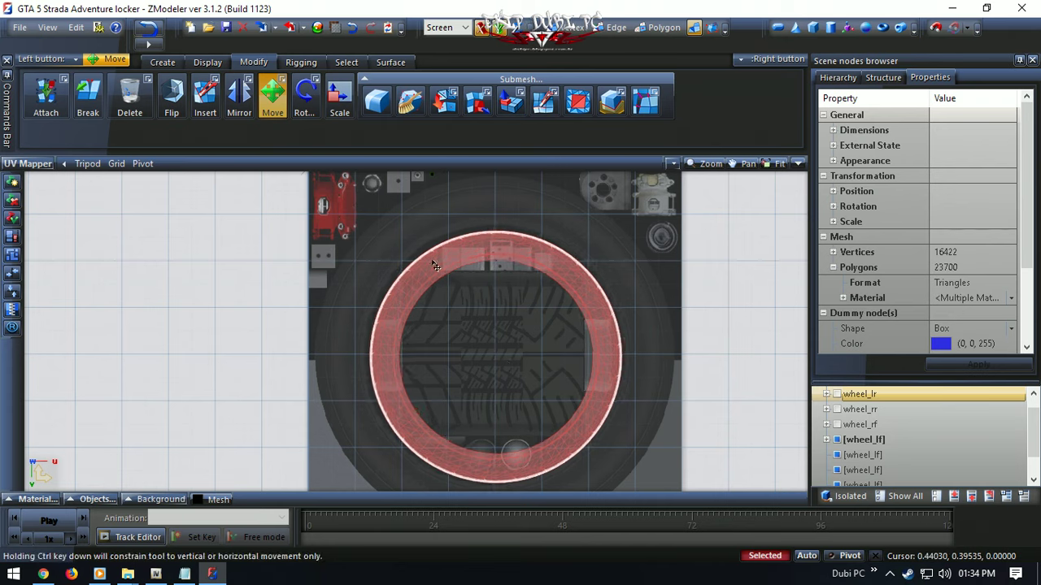
- Scale up the tire's UV mapping to match the size of the tire image on the texture
{"action": "left_click", "coordinate": [338, 105]}
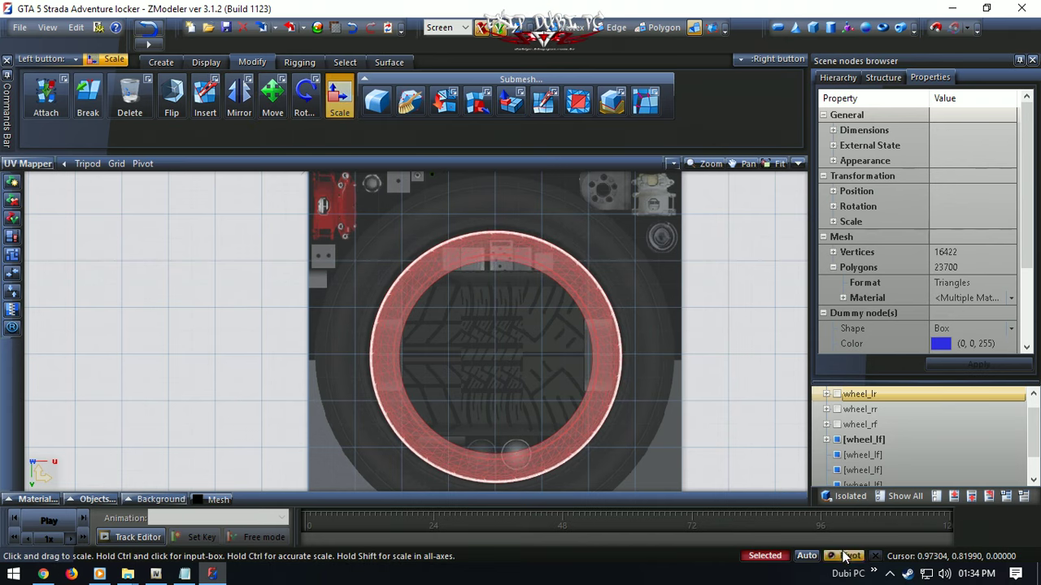
{"action": "left_click_drag", "start_coordinate": [506, 282], "coordinate": [487, 234]}
{"action": "left_click", "coordinate": [352, 27]}
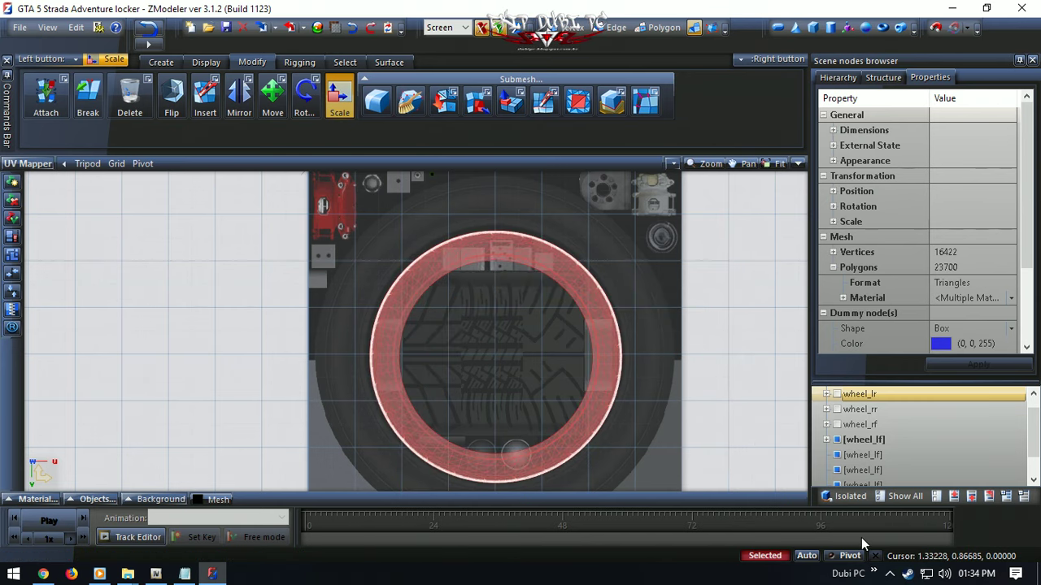
{"action": "mouse_move", "coordinate": [549, 391]}
{"action": "left_mouse_down"}
{"action": "mouse_move", "coordinate": [541, 353]}
{"action": "mouse_move", "coordinate": [558, 326]}
{"action": "mouse_move", "coordinate": [544, 297]}
{"action": "mouse_move", "coordinate": [550, 314]}
{"action": "left_mouse_up"}
{"action": "left_click", "coordinate": [353, 28]}
- Reposition the enlarged tire mapping so the ring covers the tire sidewall image on the Roda texture
{"action": "left_click", "coordinate": [265, 108]}
{"action": "left_click_drag", "start_coordinate": [577, 401], "coordinate": [504, 325]}
{"action": "scroll", "coordinate": [421, 241], "scroll_direction": "down", "scroll_amount": 4}
{"action": "scroll", "coordinate": [390, 214], "scroll_direction": "up", "scroll_amount": 6}
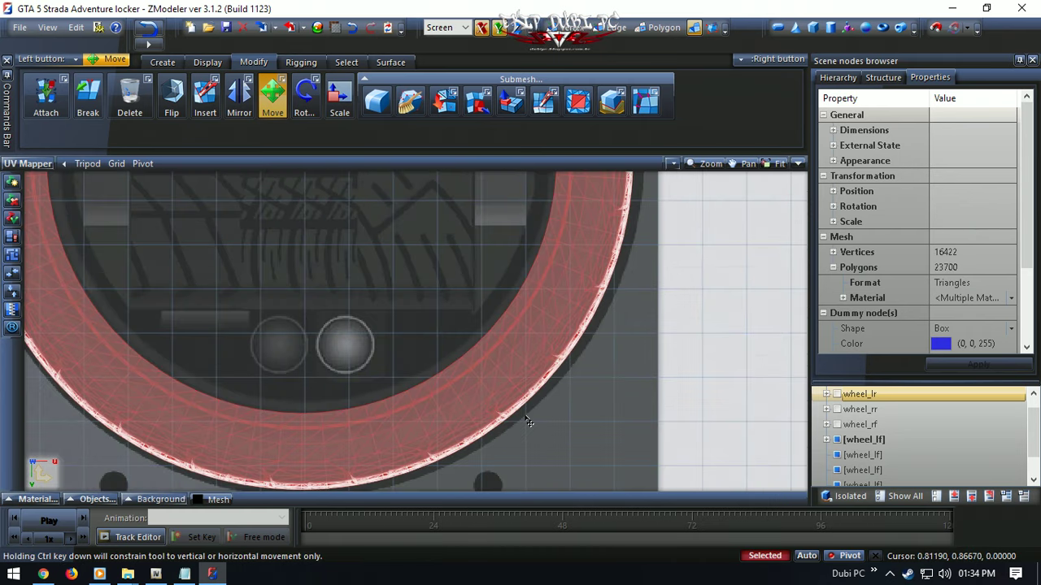
{"action": "scroll", "coordinate": [529, 421], "scroll_direction": "down", "scroll_amount": 2}
{"action": "scroll", "coordinate": [376, 350], "scroll_direction": "up", "scroll_amount": 4}
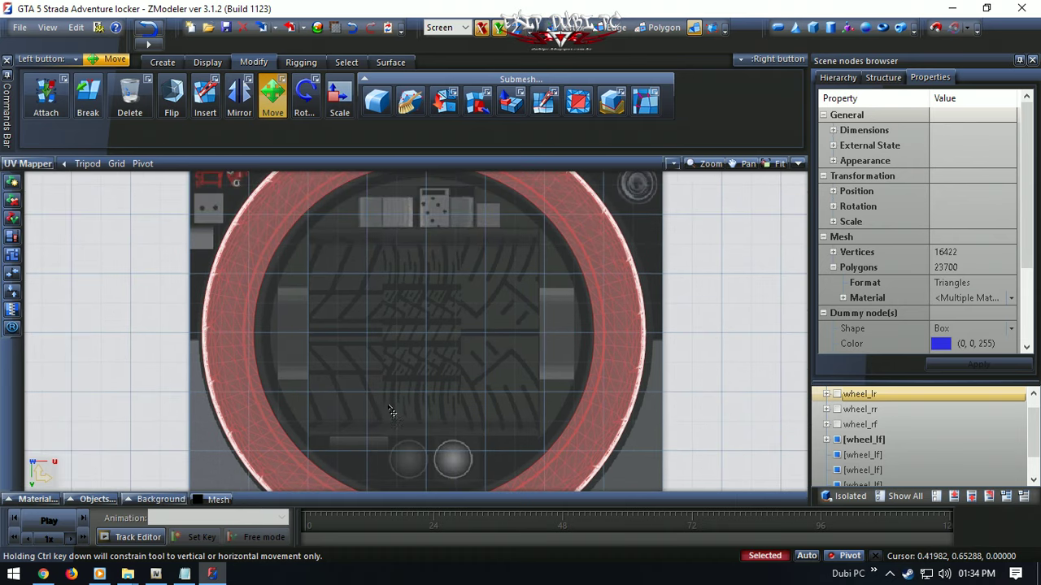
{"action": "scroll", "coordinate": [348, 198], "scroll_direction": "up", "scroll_amount": 3}
{"action": "mouse_move", "coordinate": [360, 215]}
{"action": "left_mouse_down"}
{"action": "mouse_move", "coordinate": [374, 243]}
{"action": "mouse_move", "coordinate": [367, 222]}
{"action": "left_mouse_up"}
{"action": "scroll", "coordinate": [367, 222], "scroll_direction": "down", "scroll_amount": 5}
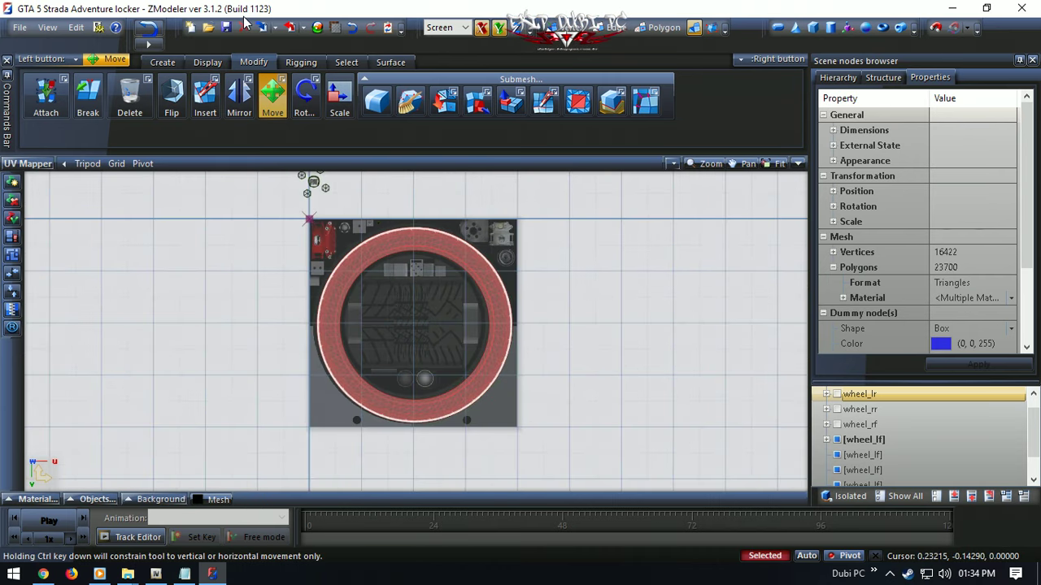
- Try to select the inner vertices of the tire mapping at vertex level with a circle selection
{"action": "left_click", "coordinate": [346, 61]}
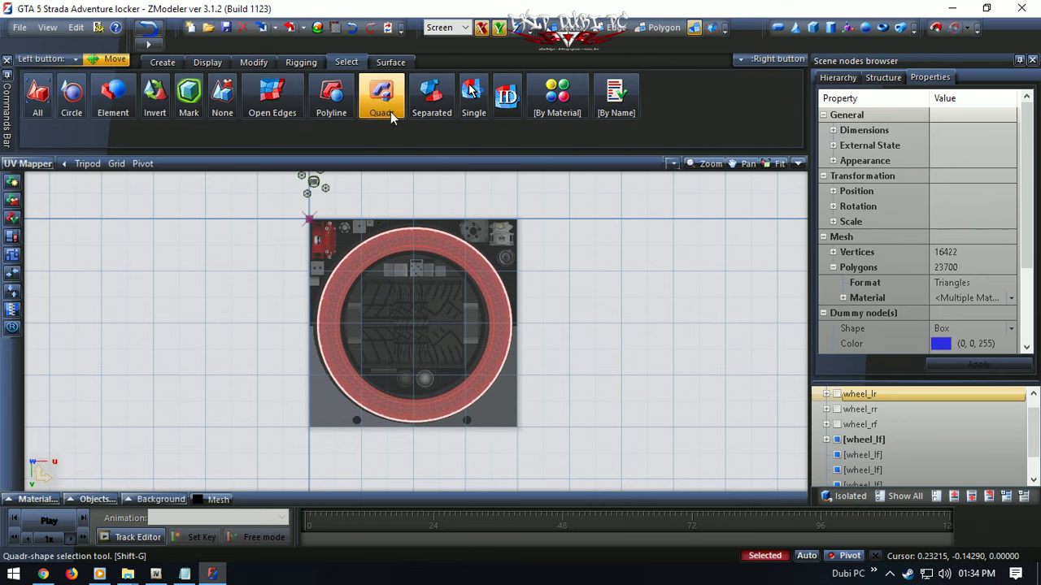
{"action": "left_click", "coordinate": [72, 105]}
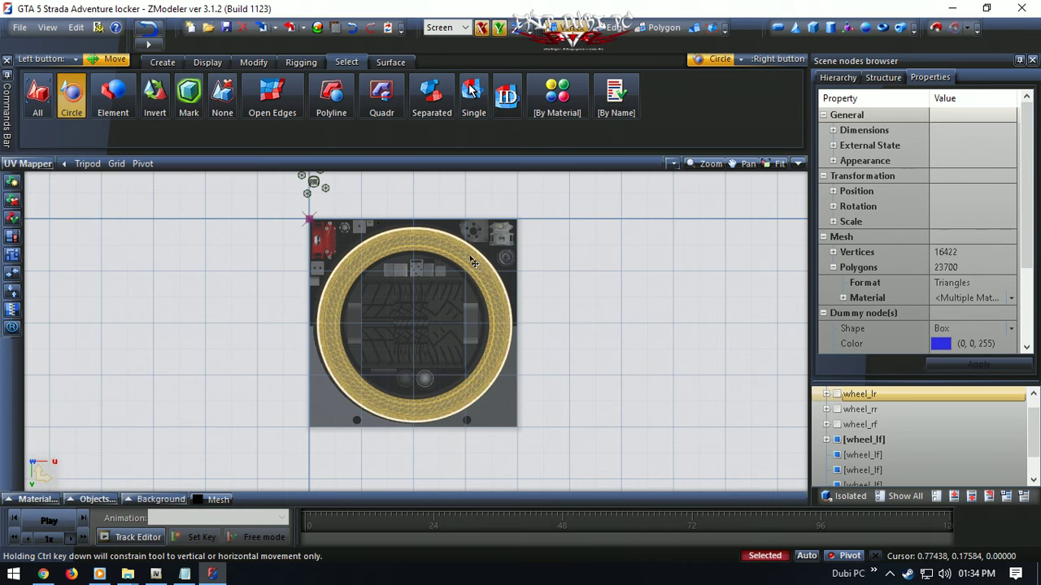
{"action": "left_click", "coordinate": [469, 265]}
{"action": "scroll", "coordinate": [434, 307], "scroll_direction": "up", "scroll_amount": 2}
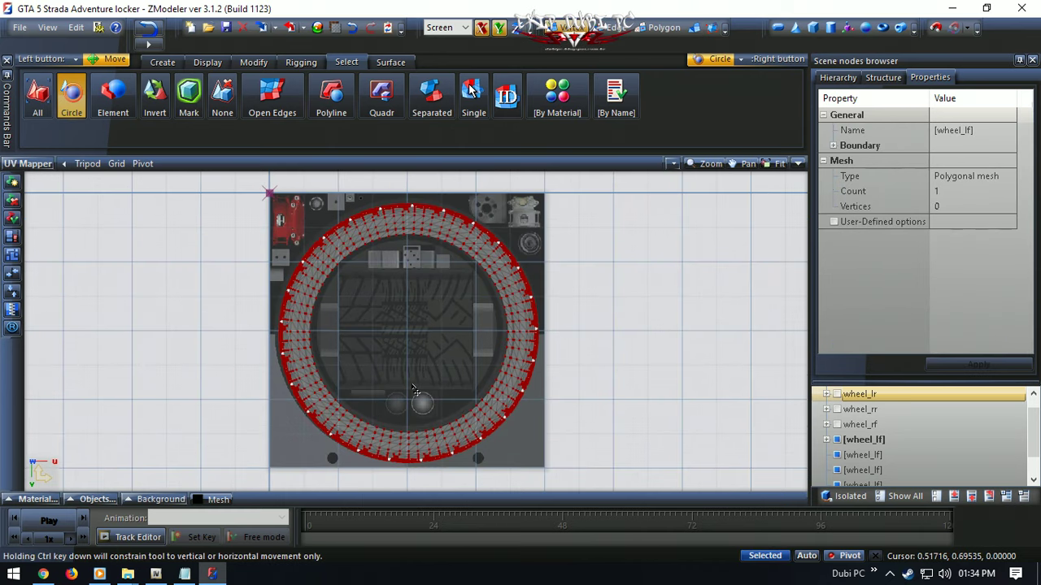
{"action": "left_click_drag", "start_coordinate": [390, 302], "coordinate": [298, 233]}
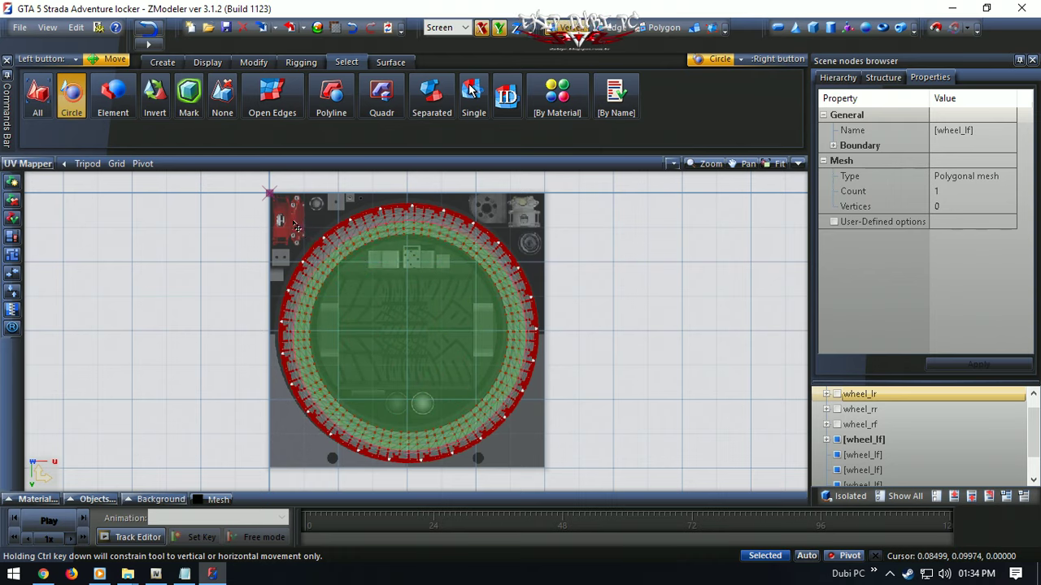
{"action": "left_click_drag", "start_coordinate": [296, 227], "coordinate": [296, 228]}
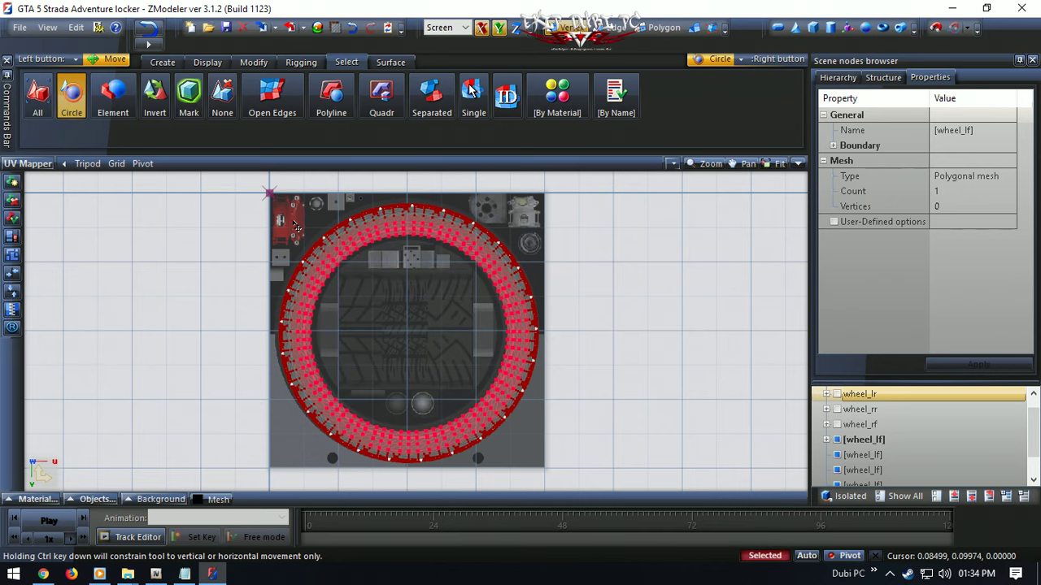
{"action": "key", "text": "space"}
{"action": "scroll", "coordinate": [413, 325], "scroll_direction": "up", "scroll_amount": 1}
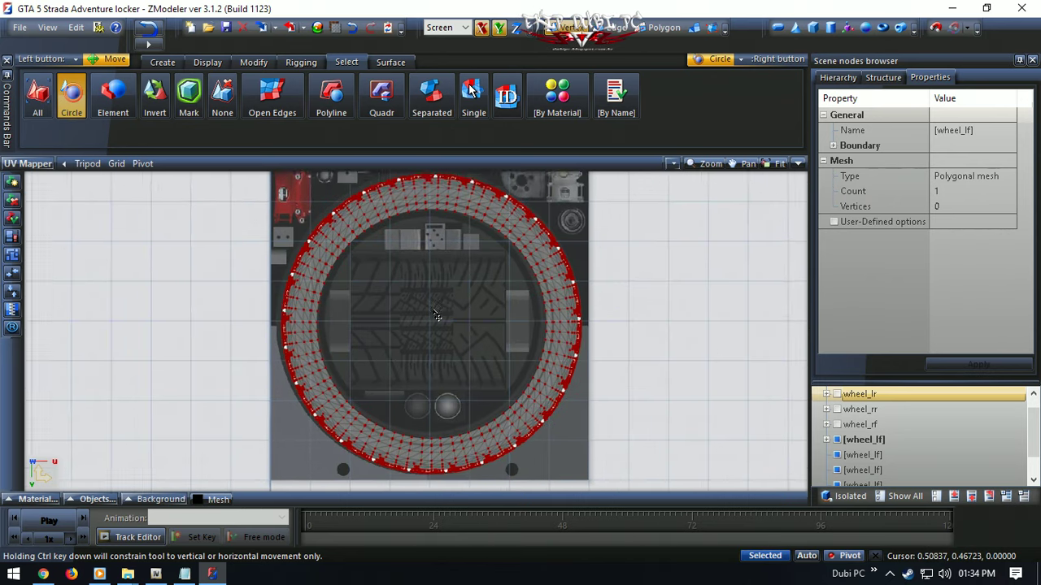
- Retry the circle selection of the inner vertices from the tire's centre and go back to object level
{"action": "middle_click_drag", "start_coordinate": [423, 313], "coordinate": [460, 333]}
{"action": "right_click_drag", "start_coordinate": [454, 336], "coordinate": [384, 226]}
{"action": "left_click_drag", "start_coordinate": [386, 227], "coordinate": [332, 218]}
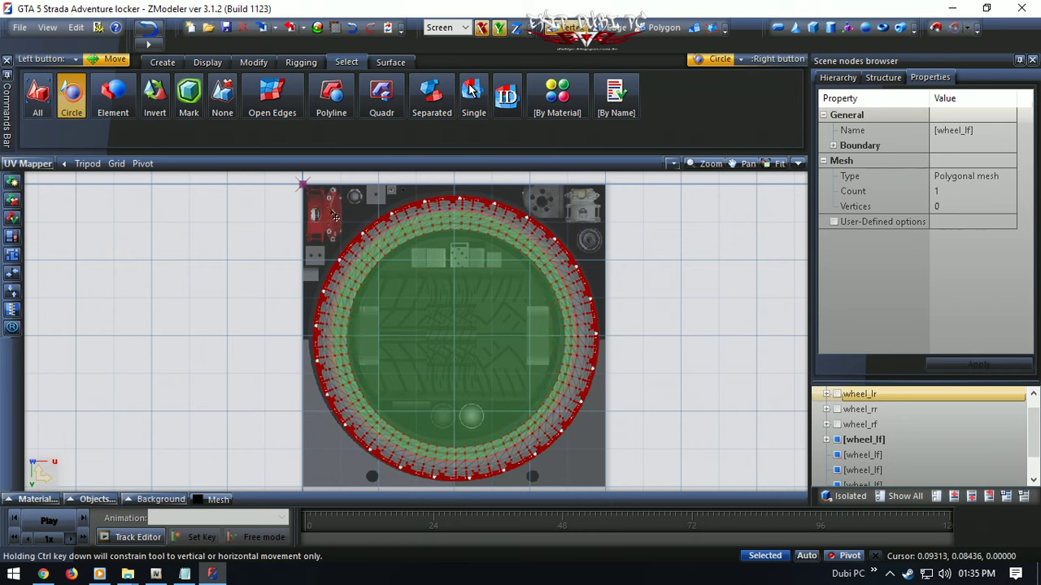
{"action": "left_click_drag", "start_coordinate": [333, 218], "coordinate": [334, 218]}
{"action": "scroll", "coordinate": [486, 351], "scroll_direction": "up", "scroll_amount": 2}
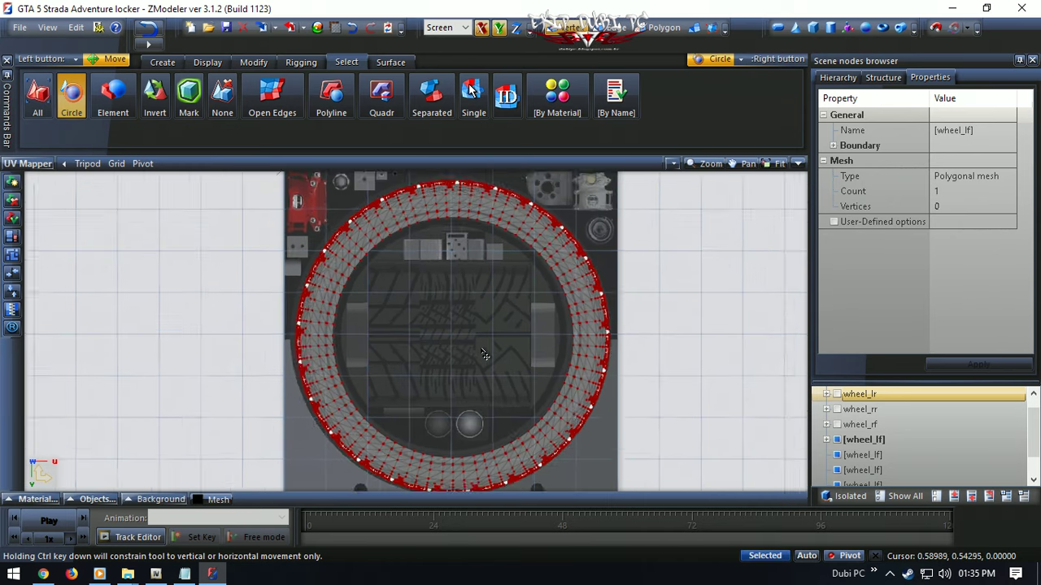
{"action": "middle_click_drag", "start_coordinate": [491, 331], "coordinate": [518, 314]}
{"action": "scroll", "coordinate": [517, 314], "scroll_direction": "down", "scroll_amount": 1}
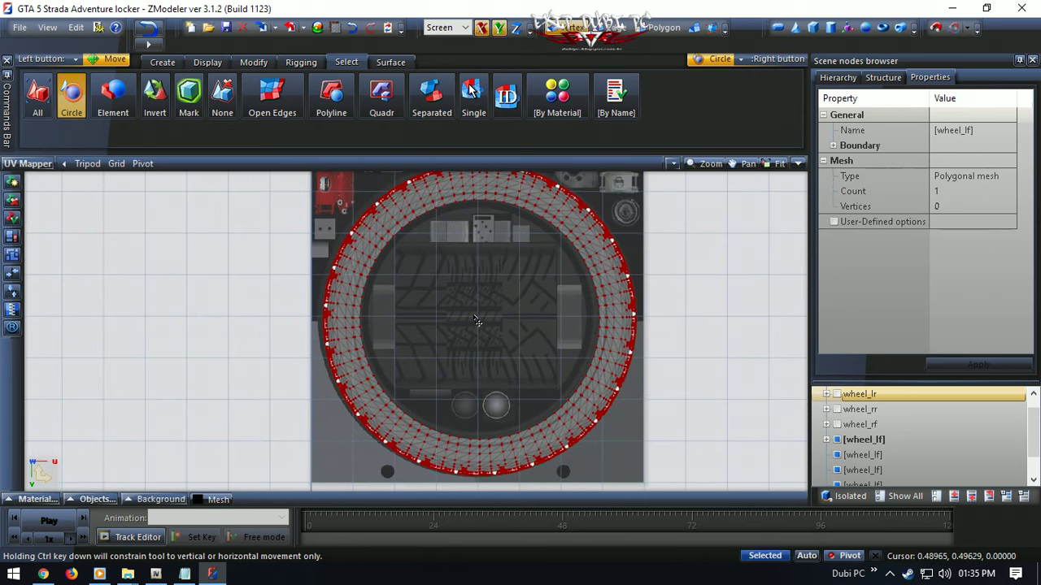
{"action": "left_click_drag", "start_coordinate": [484, 333], "coordinate": [618, 466]}
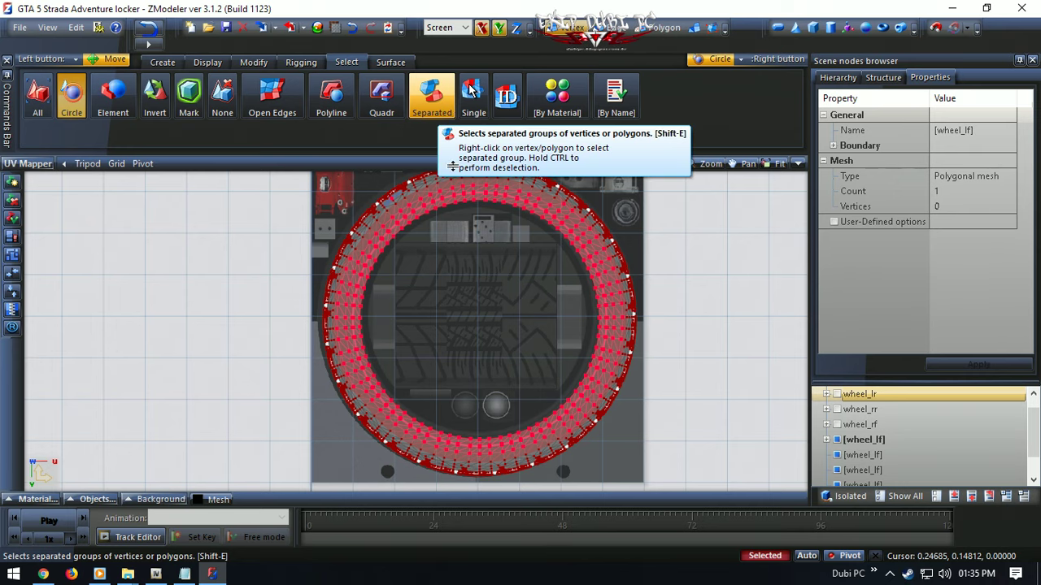
{"action": "key", "text": "space"}
{"action": "scroll", "coordinate": [502, 310], "scroll_direction": "down", "scroll_amount": 1}
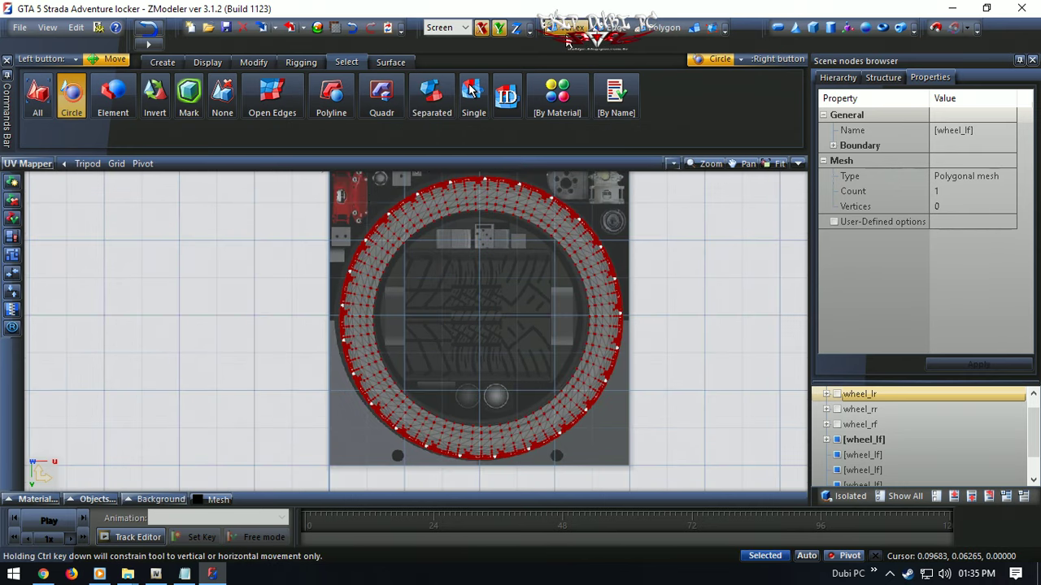
{"action": "left_click", "coordinate": [693, 28]}
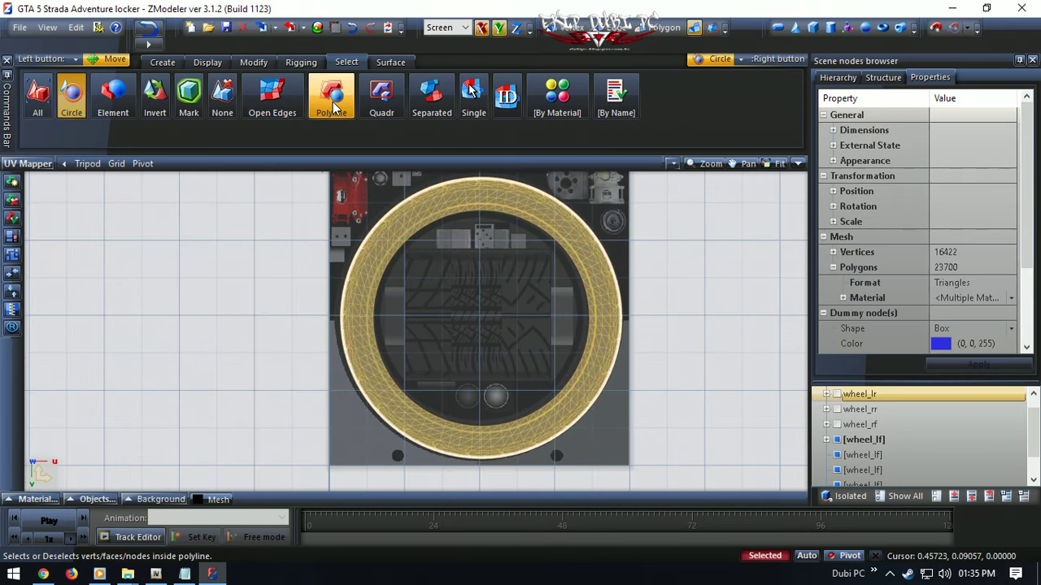
- Scale the tire mapping down slightly along the X axis only, with the Y axis disabled
{"action": "left_click", "coordinate": [281, 65]}
{"action": "left_click", "coordinate": [269, 64]}
{"action": "left_click", "coordinate": [352, 117]}
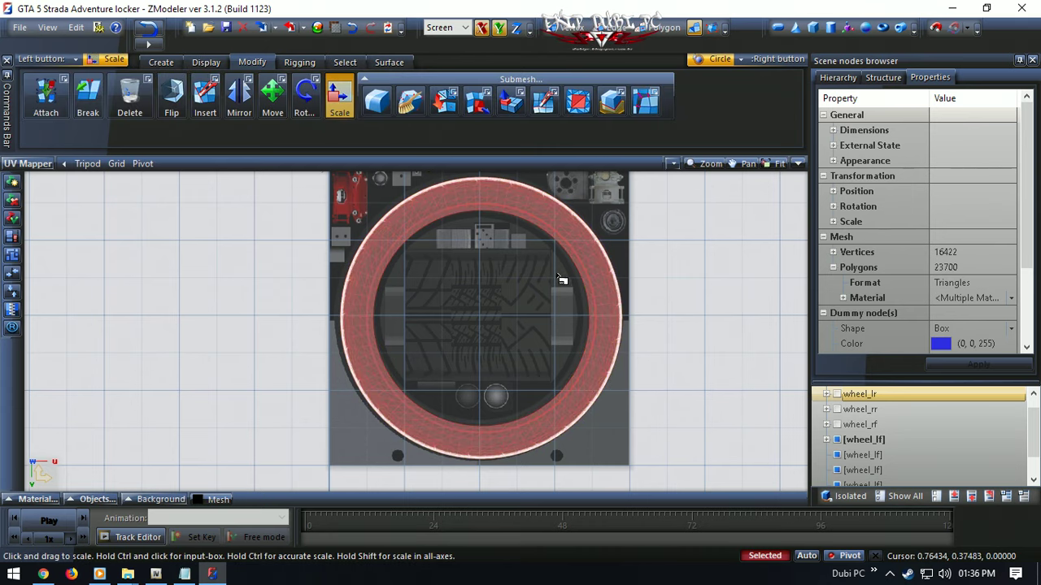
{"action": "scroll", "coordinate": [513, 208], "scroll_direction": "up", "scroll_amount": 4}
{"action": "scroll", "coordinate": [511, 205], "scroll_direction": "down", "scroll_amount": 4}
{"action": "scroll", "coordinate": [517, 374], "scroll_direction": "up", "scroll_amount": 2}
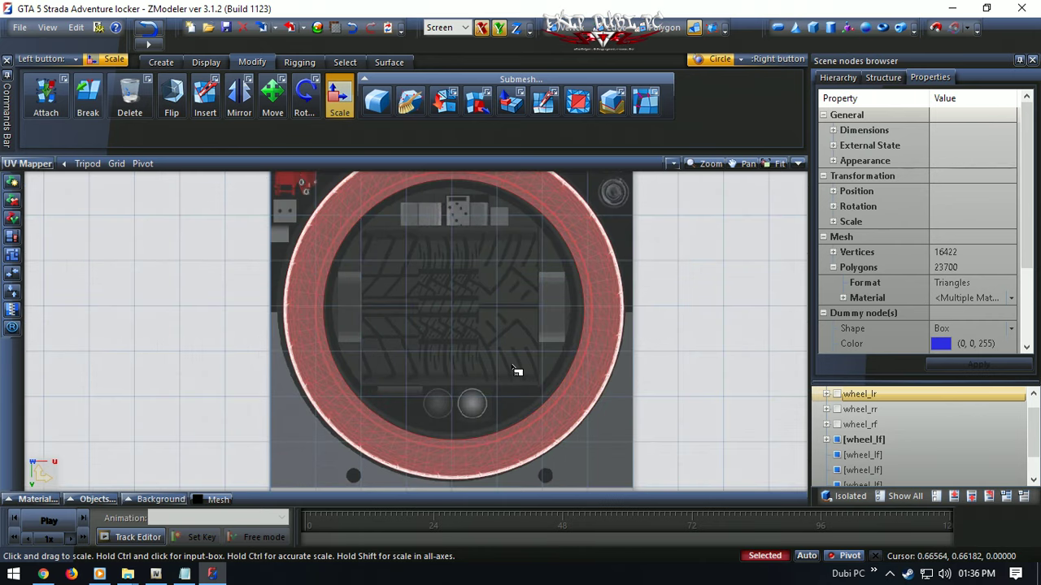
{"action": "left_click", "coordinate": [486, 32]}
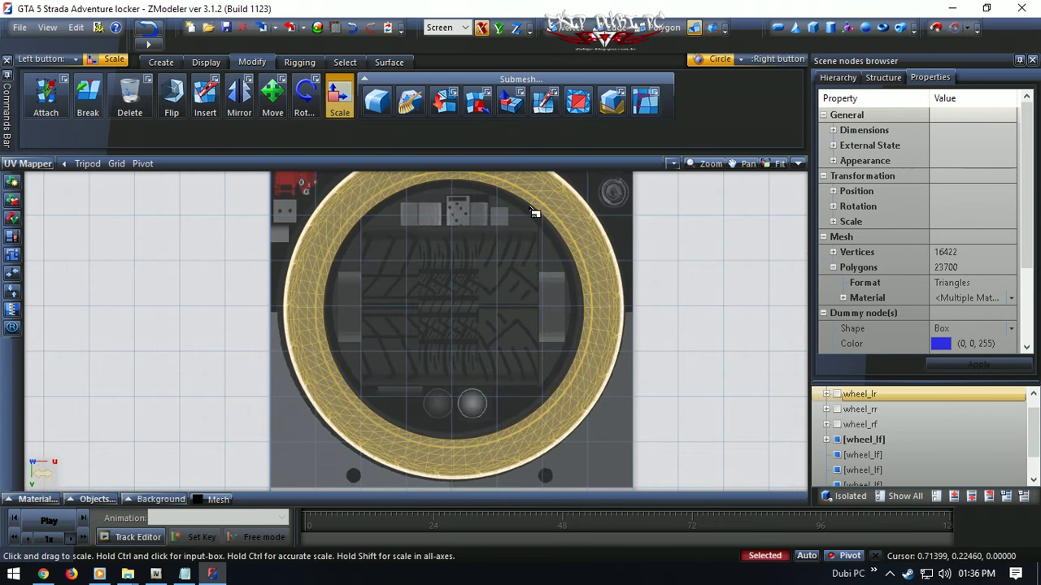
{"action": "left_click_drag", "start_coordinate": [534, 211], "coordinate": [536, 214]}
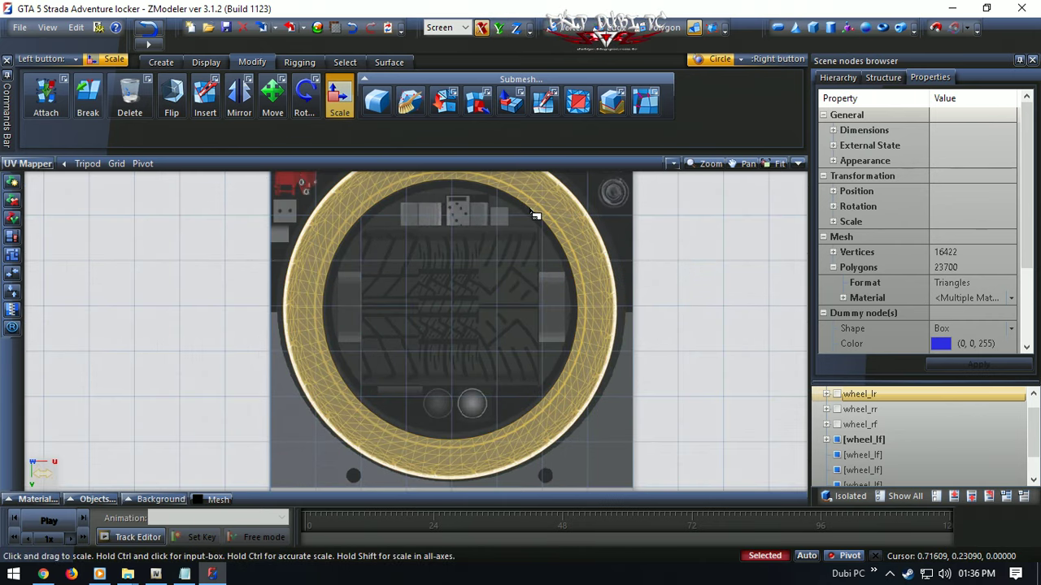
- Shift the narrowed tire mapping slightly to the right along X, onto the texture's tire image
{"action": "left_click", "coordinate": [272, 93]}
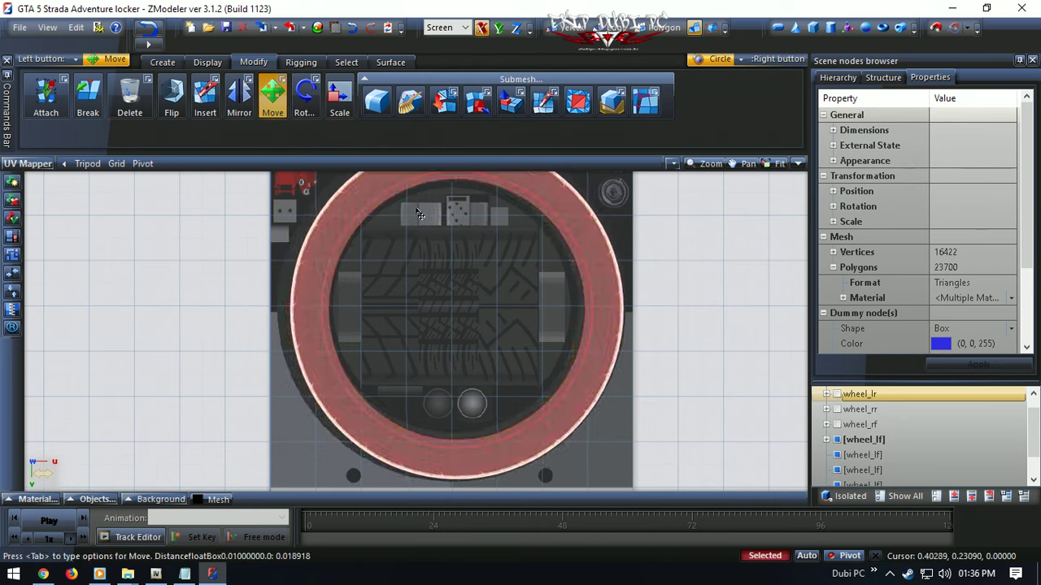
{"action": "mouse_move", "coordinate": [412, 211]}
{"action": "left_mouse_down"}
{"action": "mouse_move", "coordinate": [435, 209]}
{"action": "mouse_move", "coordinate": [398, 205]}
{"action": "mouse_move", "coordinate": [413, 202]}
{"action": "left_mouse_up"}
{"action": "middle_click_drag", "start_coordinate": [526, 267], "coordinate": [532, 314]}
- Examine the textured tire, rim, bolts and FIAT logo from the front in a maximized 3D view
{"action": "left_click", "coordinate": [798, 165]}
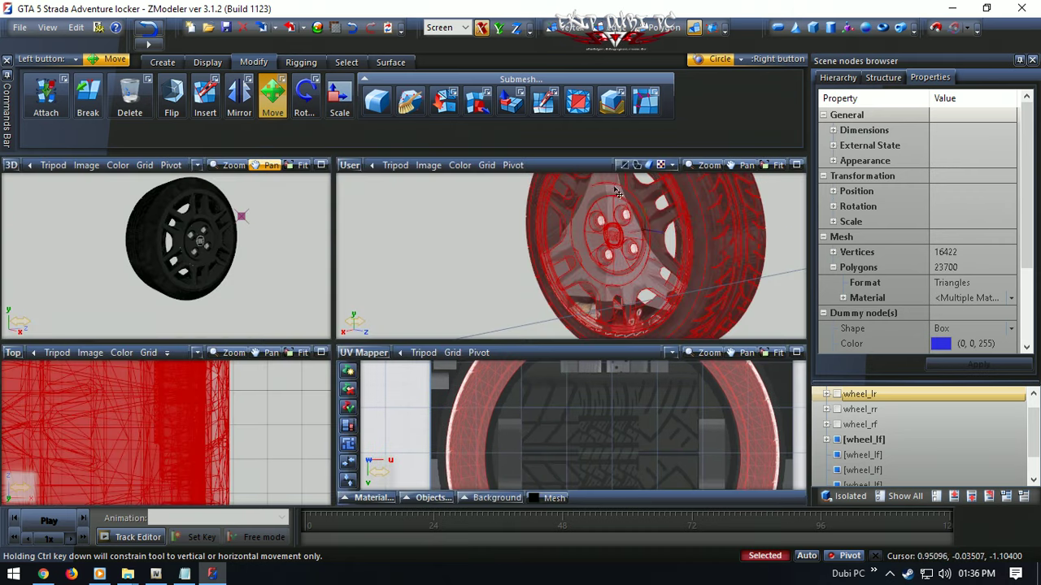
{"action": "left_click", "coordinate": [320, 165]}
{"action": "middle_click_drag", "start_coordinate": [357, 285], "coordinate": [369, 320]}
{"action": "scroll", "coordinate": [305, 293], "scroll_direction": "up", "scroll_amount": 4}
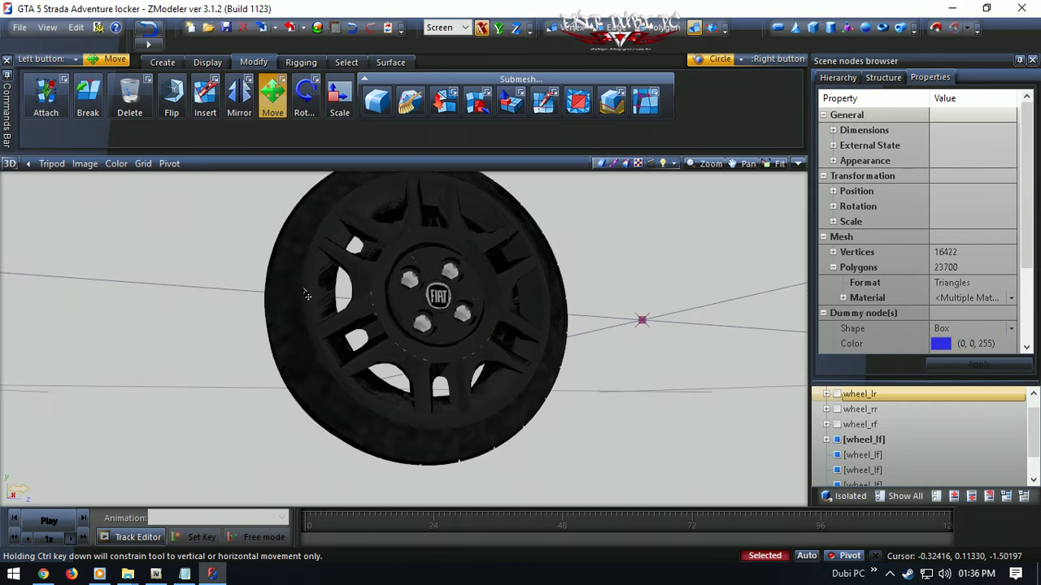
{"action": "scroll", "coordinate": [314, 292], "scroll_direction": "down", "scroll_amount": 4}
{"action": "middle_click_drag", "start_coordinate": [371, 286], "coordinate": [332, 296]}
{"action": "scroll", "coordinate": [314, 299], "scroll_direction": "up", "scroll_amount": 1}
{"action": "middle_click_drag", "start_coordinate": [452, 360], "coordinate": [635, 322]}
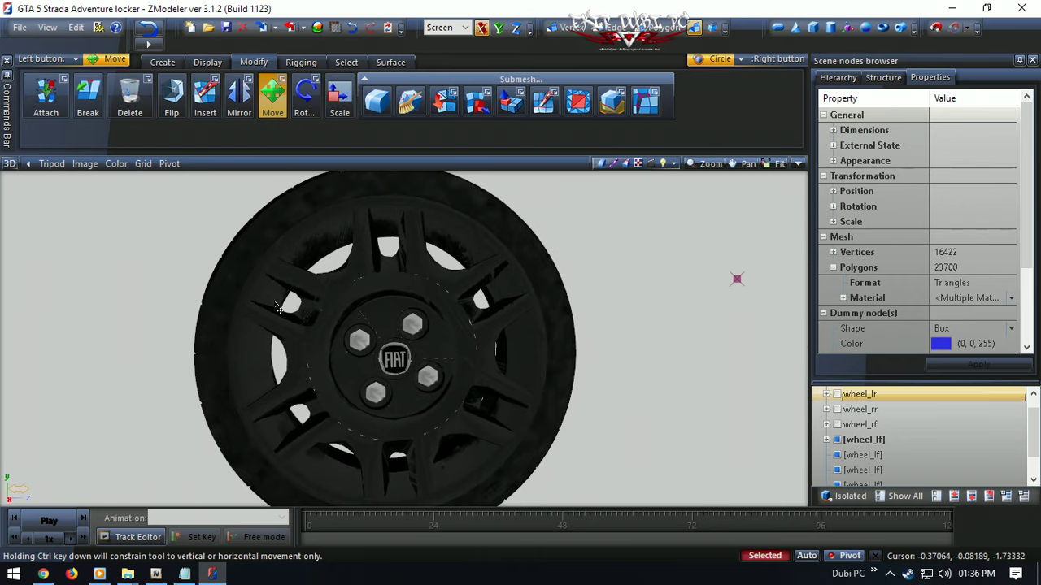
{"action": "scroll", "coordinate": [278, 308], "scroll_direction": "up", "scroll_amount": 1}
{"action": "scroll", "coordinate": [278, 306], "scroll_direction": "down", "scroll_amount": 3}
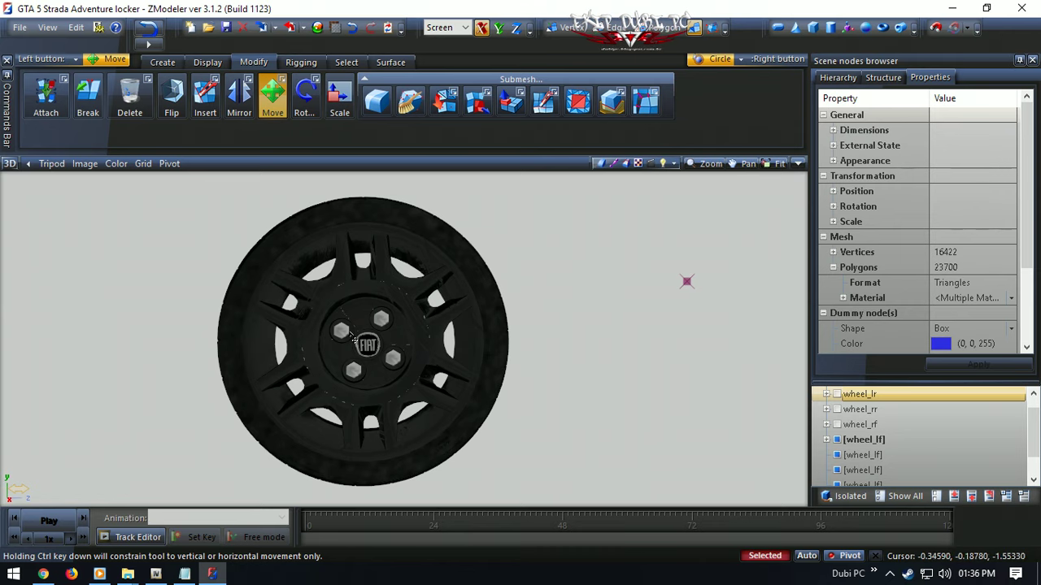
- Select the UV mapping of the four bolts and the FIAT logo in the enlarged UV mapper
{"action": "left_click", "coordinate": [797, 164]}
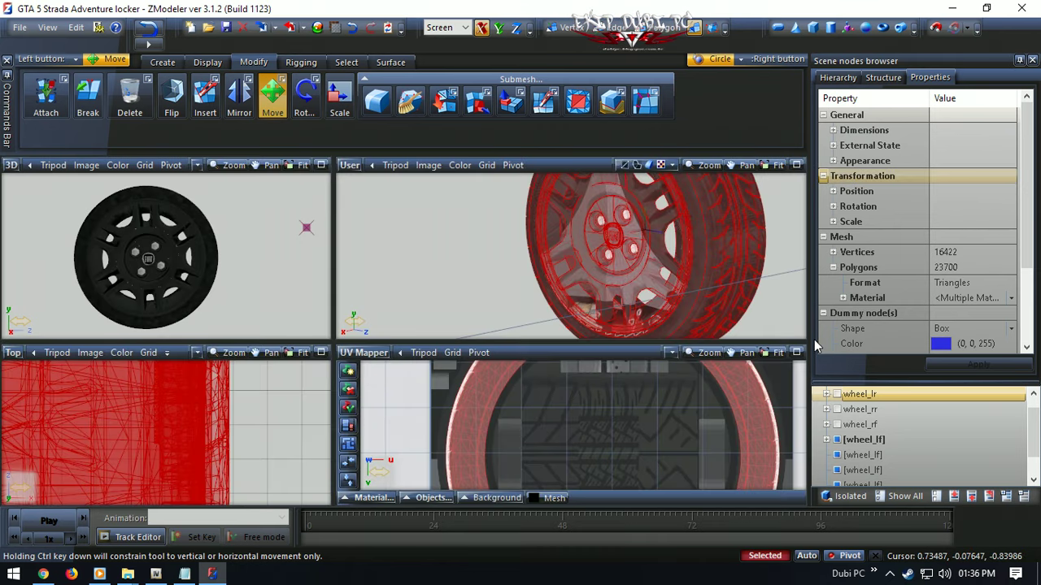
{"action": "left_click", "coordinate": [796, 353]}
{"action": "scroll", "coordinate": [409, 244], "scroll_direction": "down", "scroll_amount": 3}
{"action": "scroll", "coordinate": [358, 223], "scroll_direction": "up", "scroll_amount": 5}
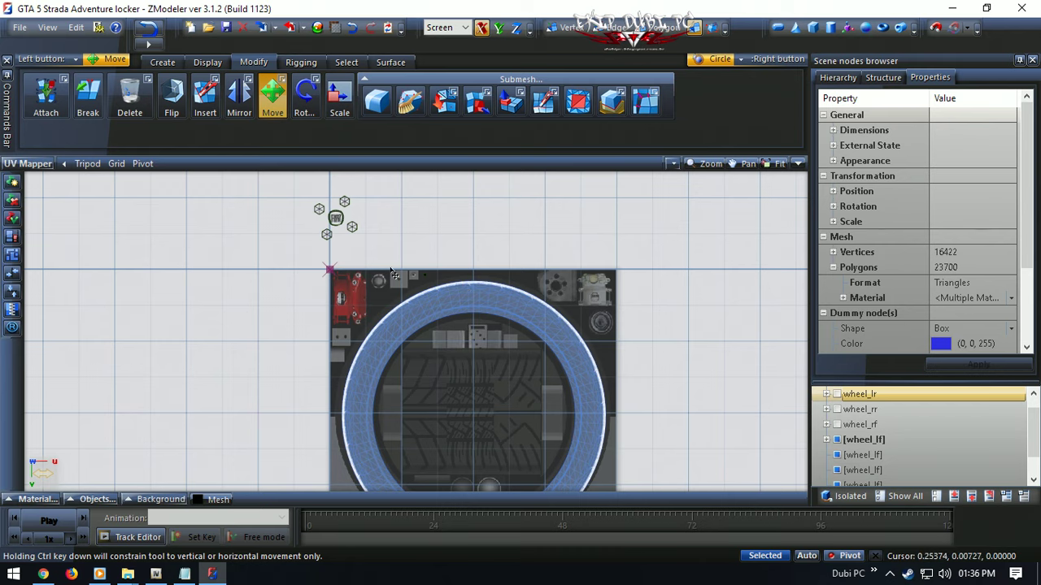
{"action": "scroll", "coordinate": [382, 244], "scroll_direction": "up", "scroll_amount": 5}
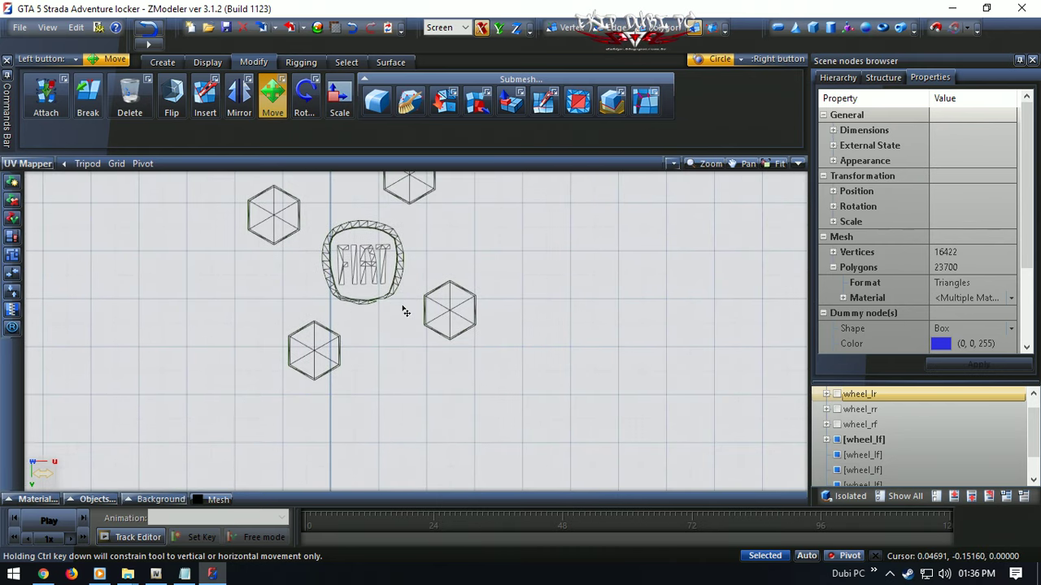
{"action": "mouse_move", "coordinate": [404, 309]}
{"action": "right_mouse_down"}
{"action": "mouse_move", "coordinate": [325, 236]}
{"action": "mouse_move", "coordinate": [387, 313]}
{"action": "right_mouse_up"}
{"action": "scroll", "coordinate": [388, 305], "scroll_direction": "down", "scroll_amount": 3}
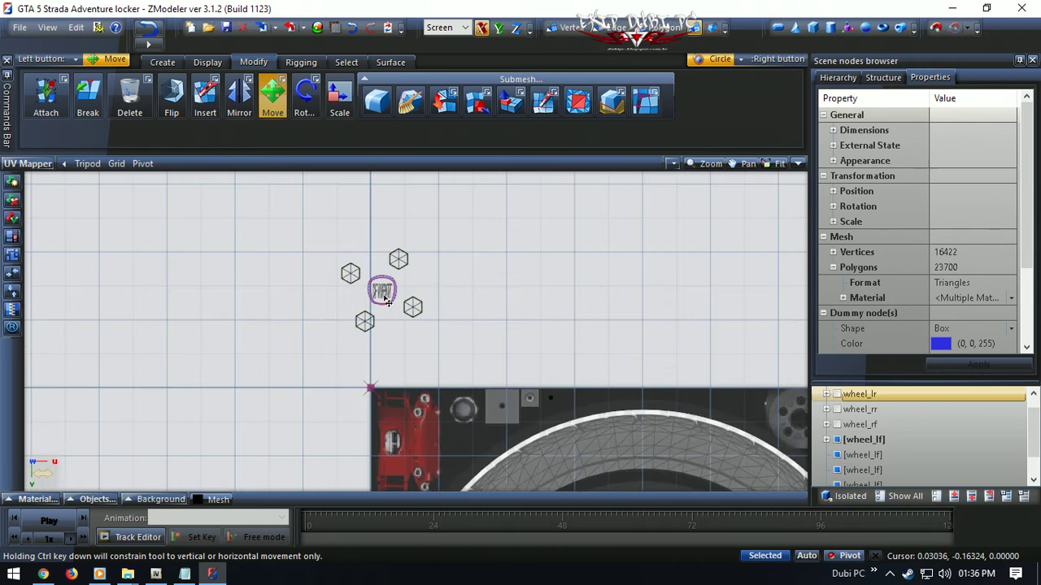
{"action": "right_click_drag", "start_coordinate": [447, 339], "coordinate": [321, 221]}
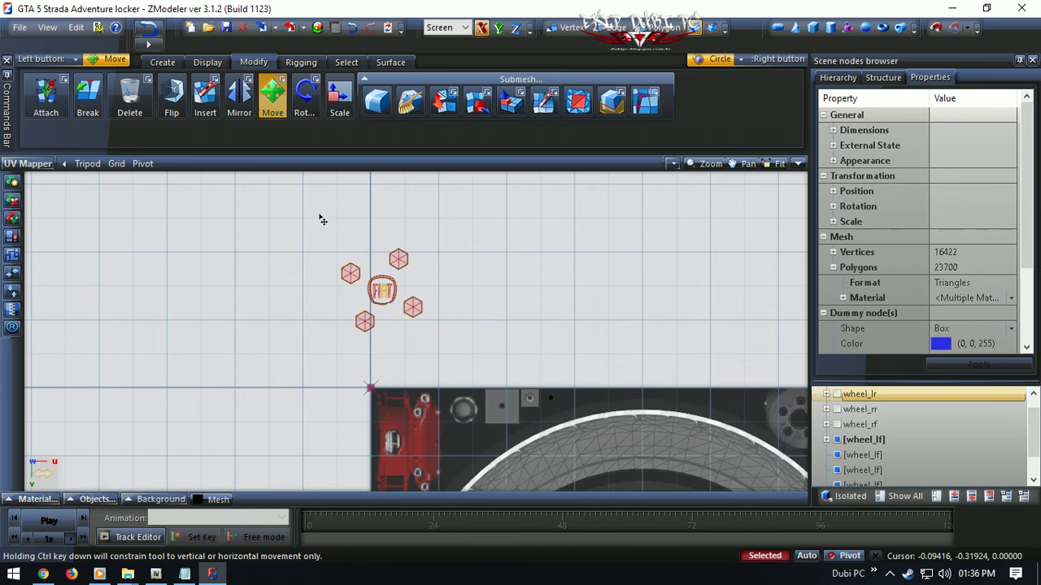
- Scale the bolt and FIAT logo mapping down to a tiny size along the X and Y axes
{"action": "scroll", "coordinate": [319, 192], "scroll_direction": "down", "scroll_amount": 1}
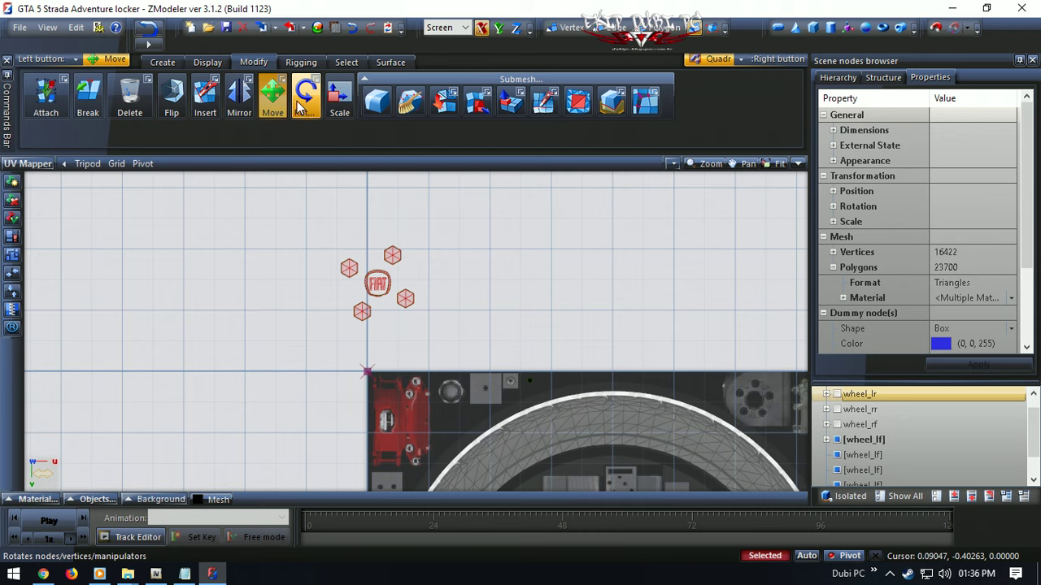
{"action": "left_click", "coordinate": [346, 106]}
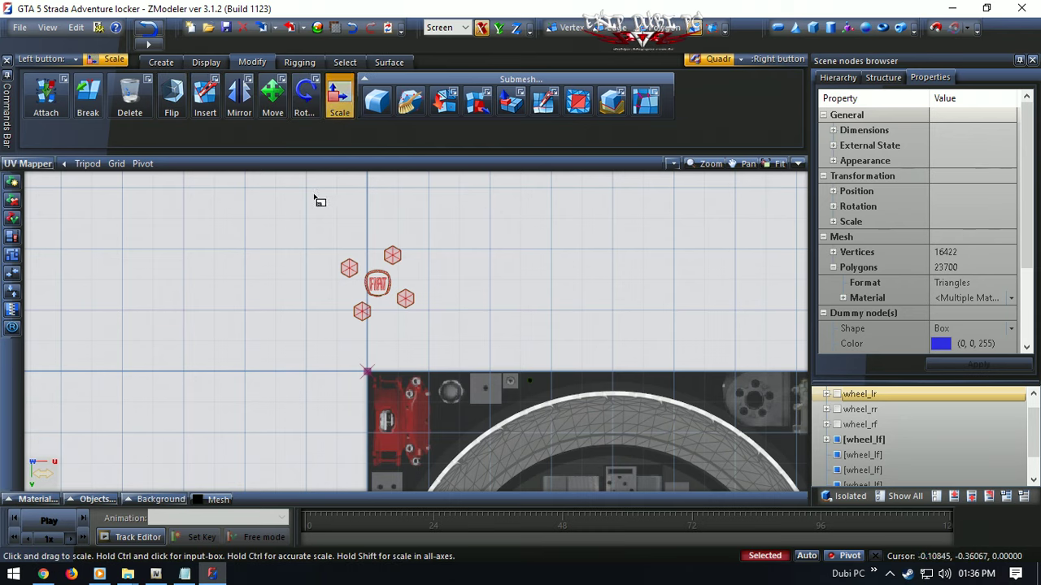
{"action": "left_click", "coordinate": [514, 28]}
{"action": "left_click", "coordinate": [496, 28]}
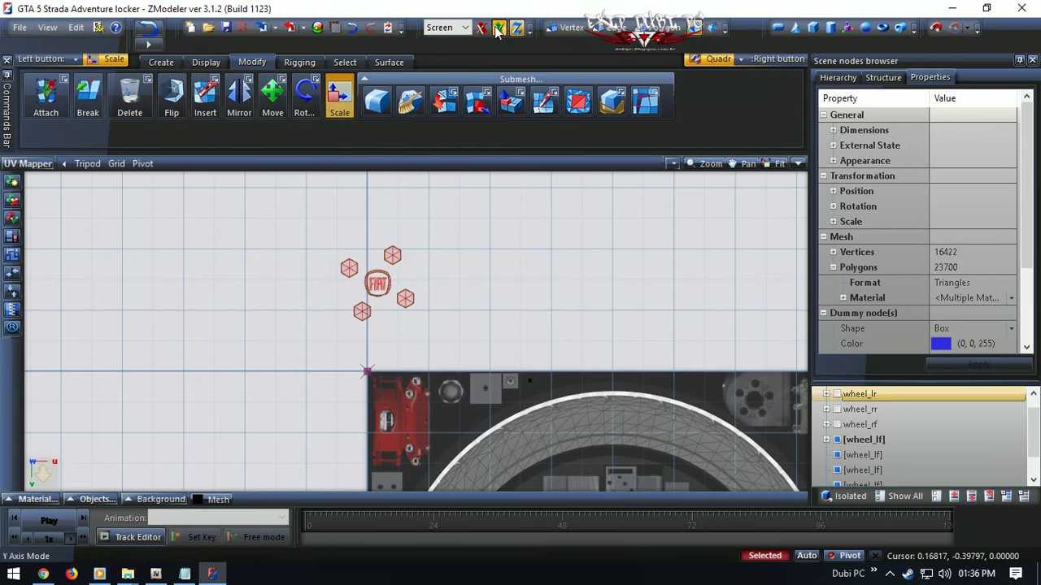
{"action": "left_click_drag", "start_coordinate": [317, 189], "coordinate": [805, 484]}
{"action": "left_click_drag", "start_coordinate": [287, 290], "coordinate": [631, 506]}
{"action": "left_click_drag", "start_coordinate": [148, 224], "coordinate": [666, 550]}
{"action": "left_click_drag", "start_coordinate": [243, 312], "coordinate": [766, 557]}
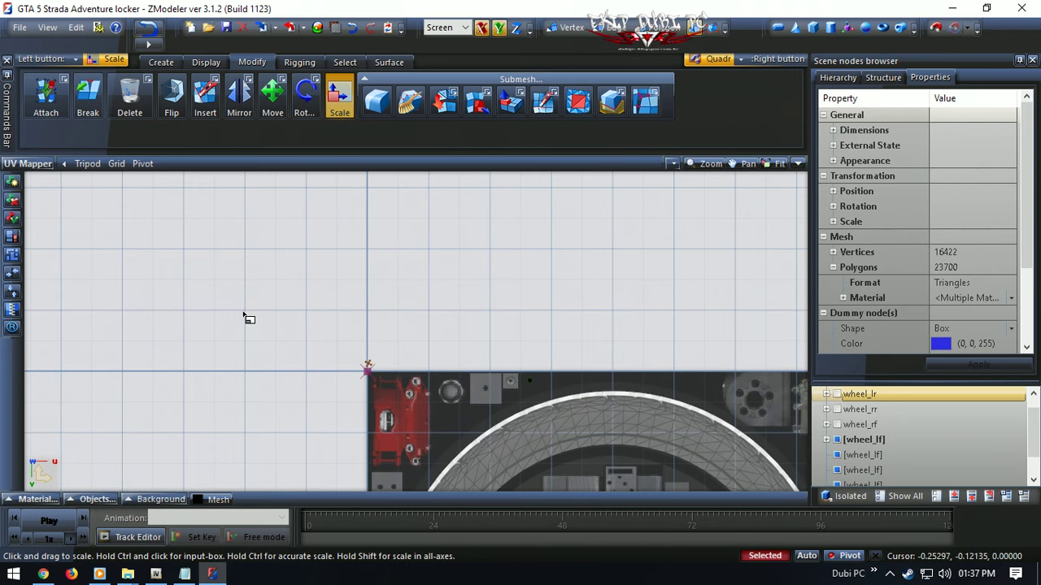
- Move the shrunken bolt and FIAT logo mapping onto the light grey square patch near the texture's upper edge
{"action": "left_click", "coordinate": [272, 108]}
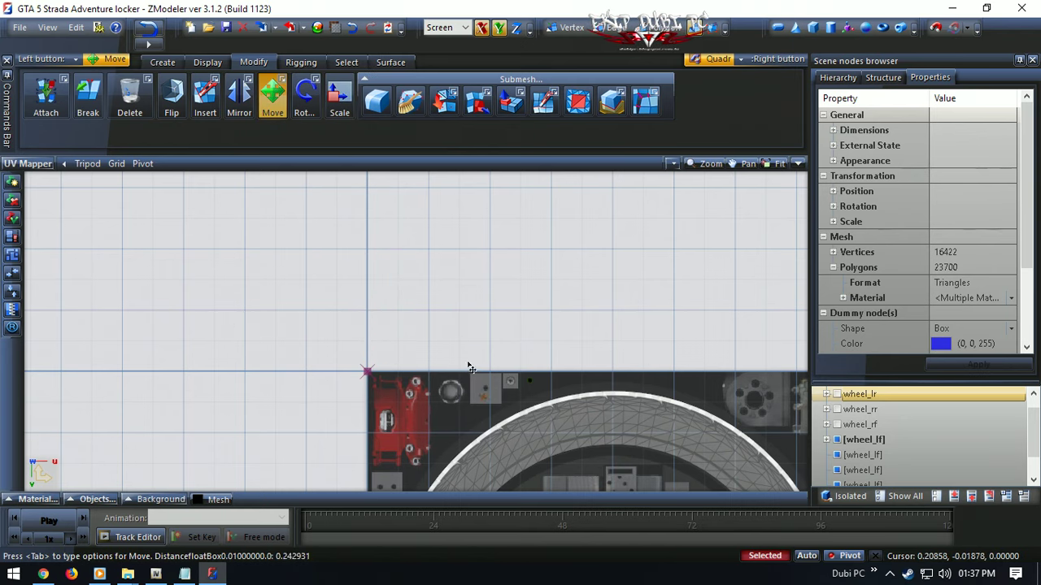
{"action": "scroll", "coordinate": [469, 369], "scroll_direction": "up", "scroll_amount": 8}
{"action": "left_click_drag", "start_coordinate": [455, 358], "coordinate": [476, 351]}
{"action": "scroll", "coordinate": [481, 353], "scroll_direction": "down", "scroll_amount": 10}
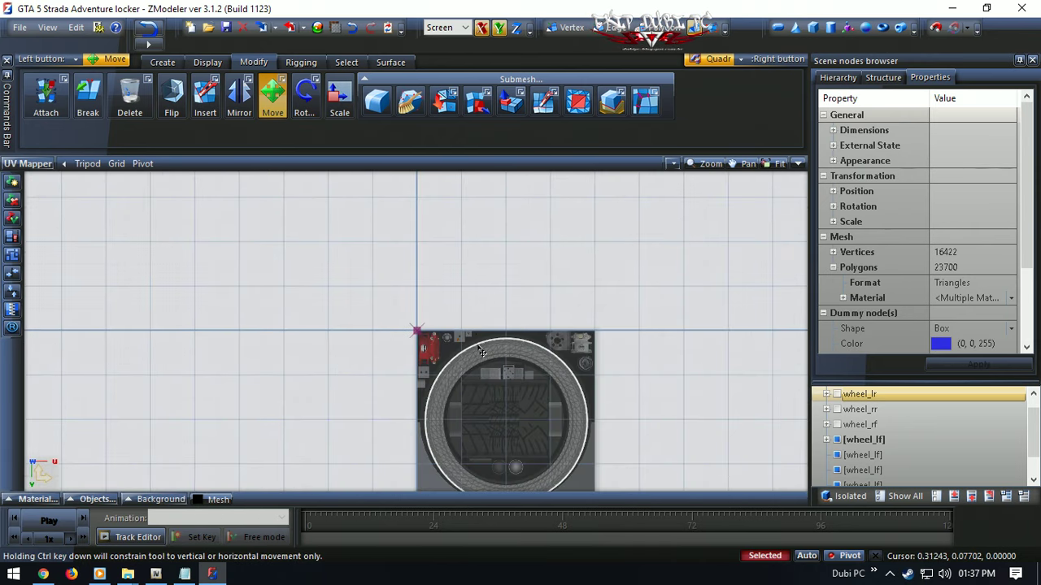
{"action": "scroll", "coordinate": [501, 398], "scroll_direction": "up", "scroll_amount": 10}
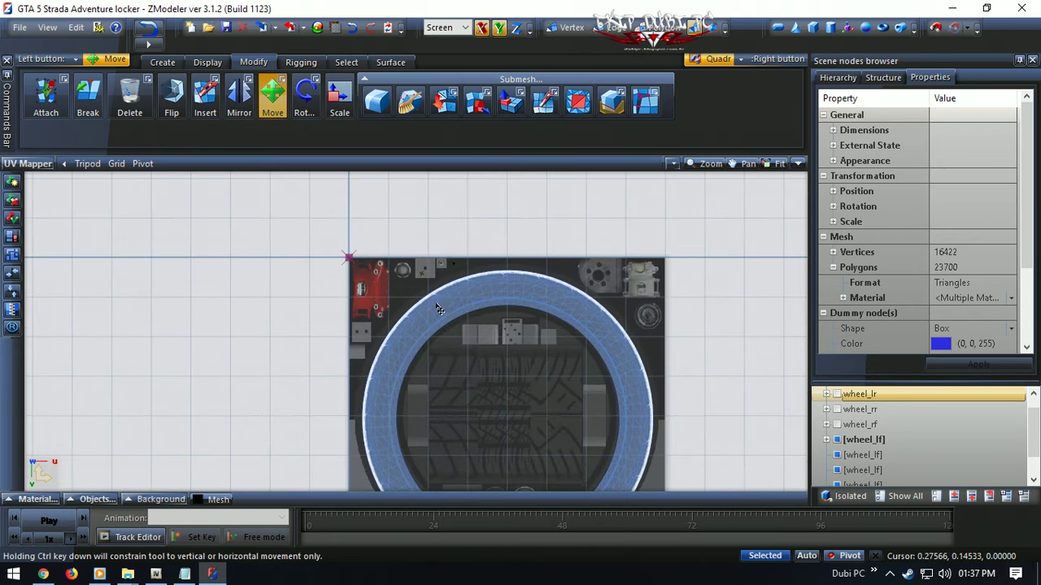
{"action": "scroll", "coordinate": [426, 281], "scroll_direction": "down", "scroll_amount": 4}
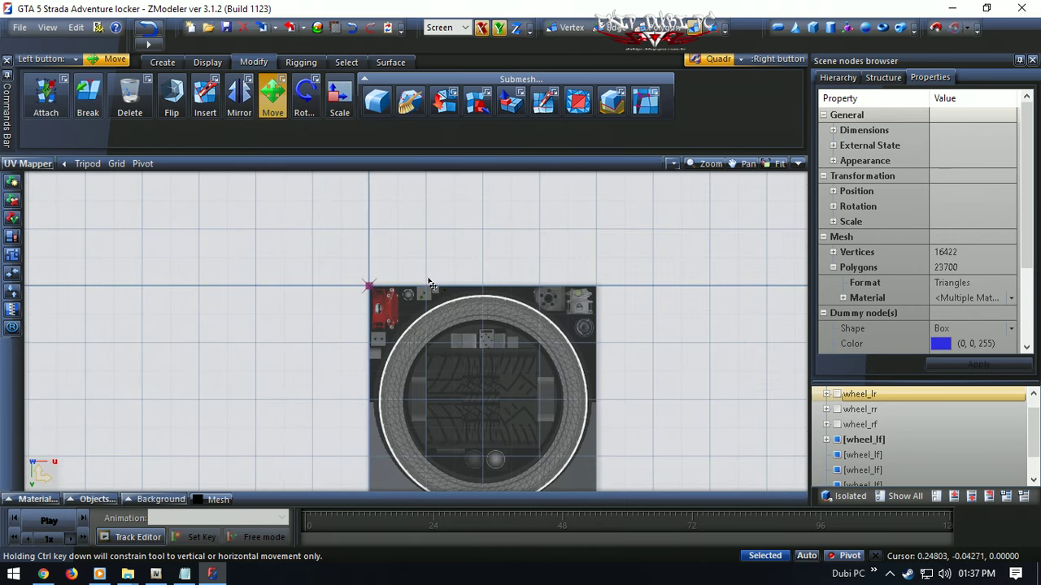
{"action": "left_click", "coordinate": [798, 164]}
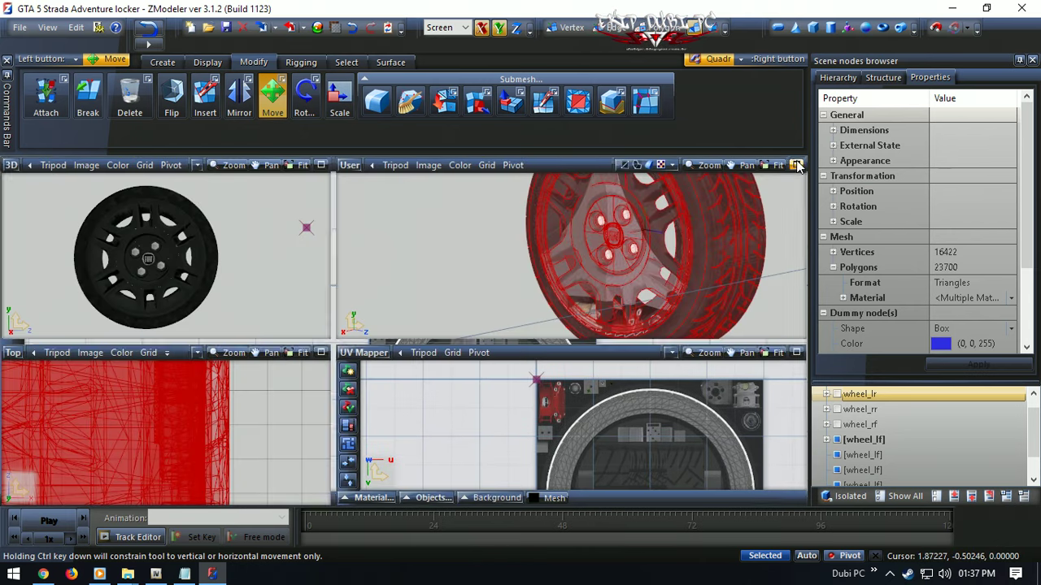
{"action": "left_click", "coordinate": [320, 166]}
{"action": "middle_click_drag", "start_coordinate": [332, 251], "coordinate": [340, 299]}
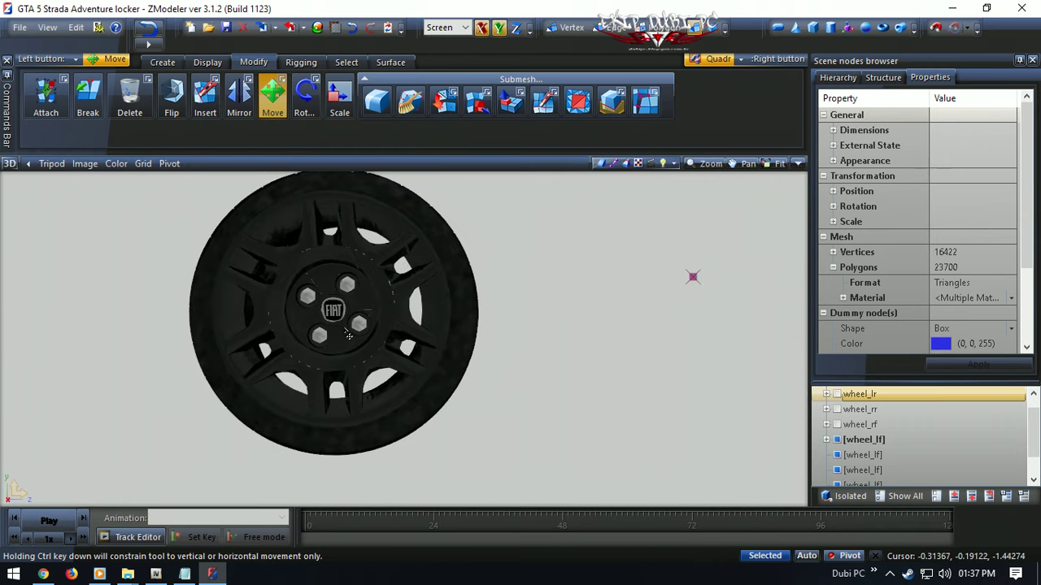
{"action": "scroll", "coordinate": [334, 313], "scroll_direction": "up", "scroll_amount": 2}
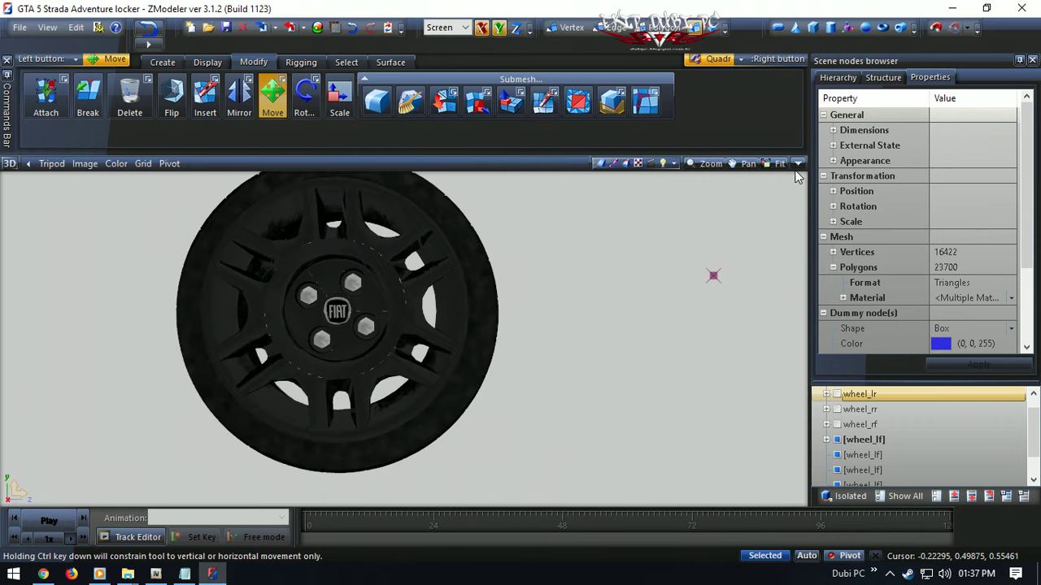
- Move the small mapping of the FIAT logo's backing plate onto the plain red area of the brake caliper texture
{"action": "left_click", "coordinate": [797, 163]}
{"action": "left_click", "coordinate": [795, 363]}
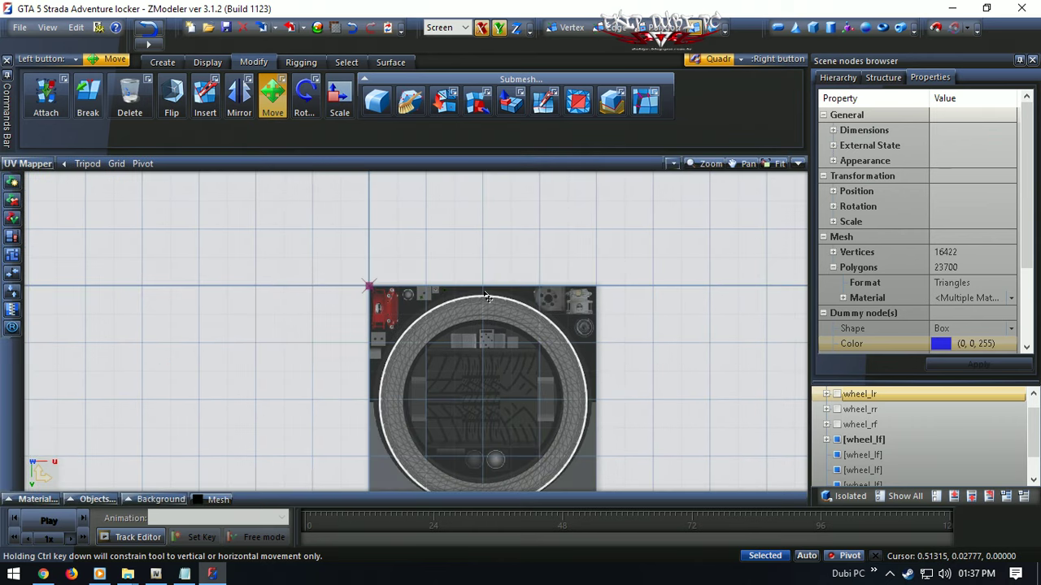
{"action": "scroll", "coordinate": [486, 297], "scroll_direction": "up", "scroll_amount": 8}
{"action": "scroll", "coordinate": [496, 273], "scroll_direction": "down", "scroll_amount": 4}
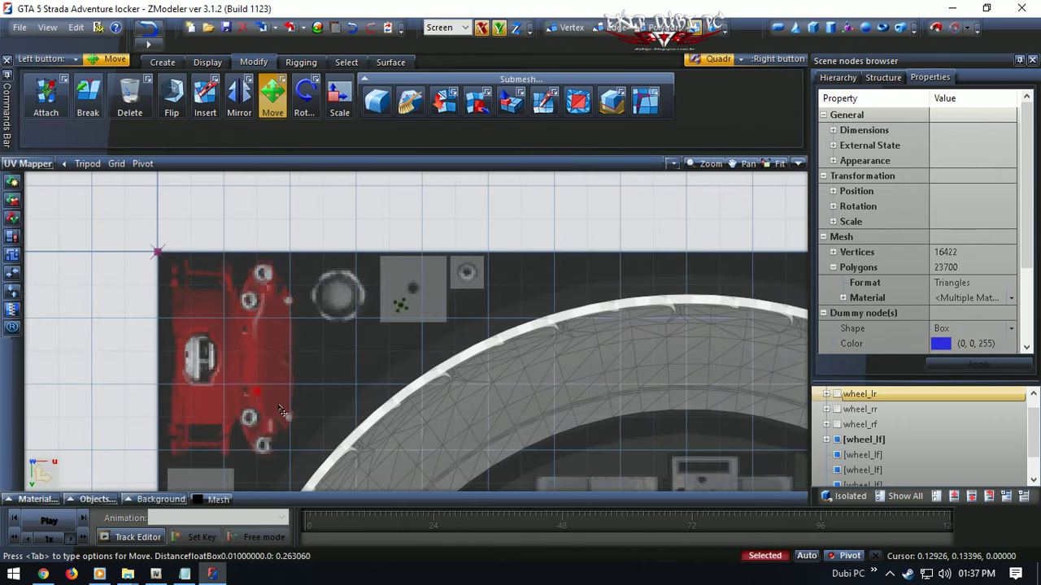
{"action": "scroll", "coordinate": [236, 413], "scroll_direction": "up", "scroll_amount": 3}
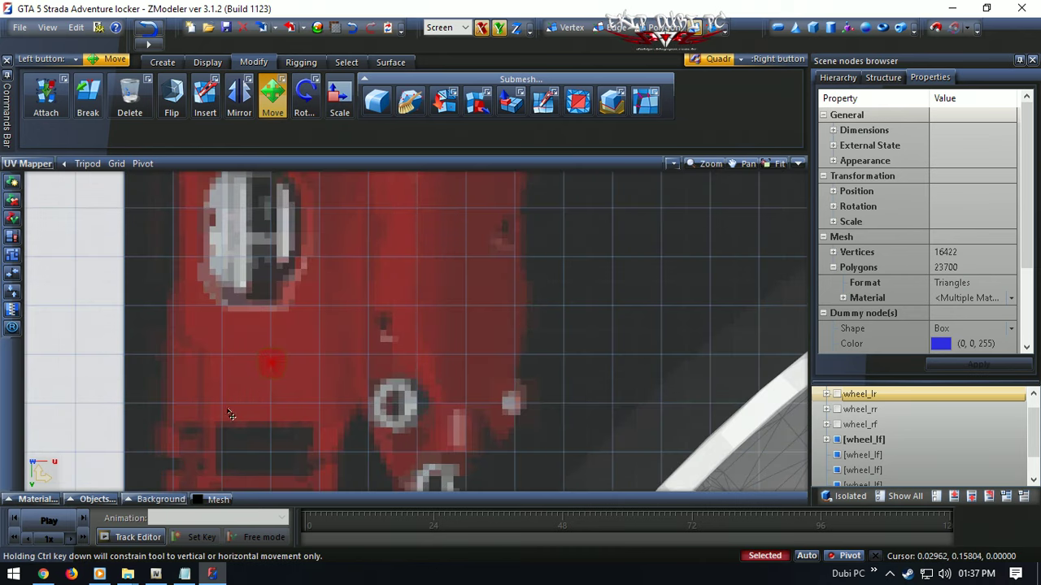
{"action": "scroll", "coordinate": [284, 394], "scroll_direction": "up", "scroll_amount": 2}
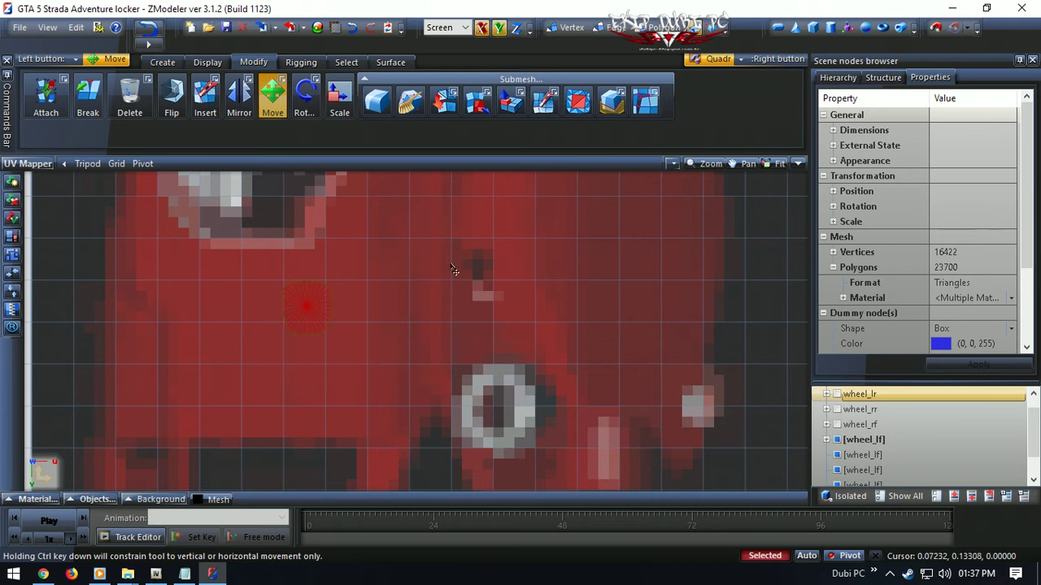
- Examine the textured wheel in an enlarged 3D view from the front and rear, checking the FIAT logo area
{"action": "left_click", "coordinate": [797, 164]}
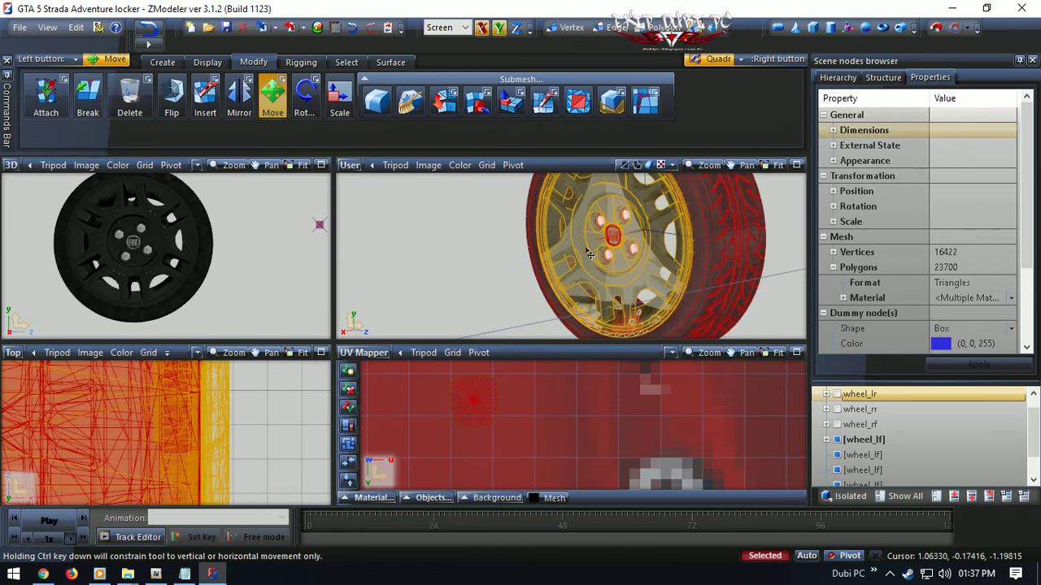
{"action": "middle_click_drag", "start_coordinate": [166, 248], "coordinate": [213, 241]}
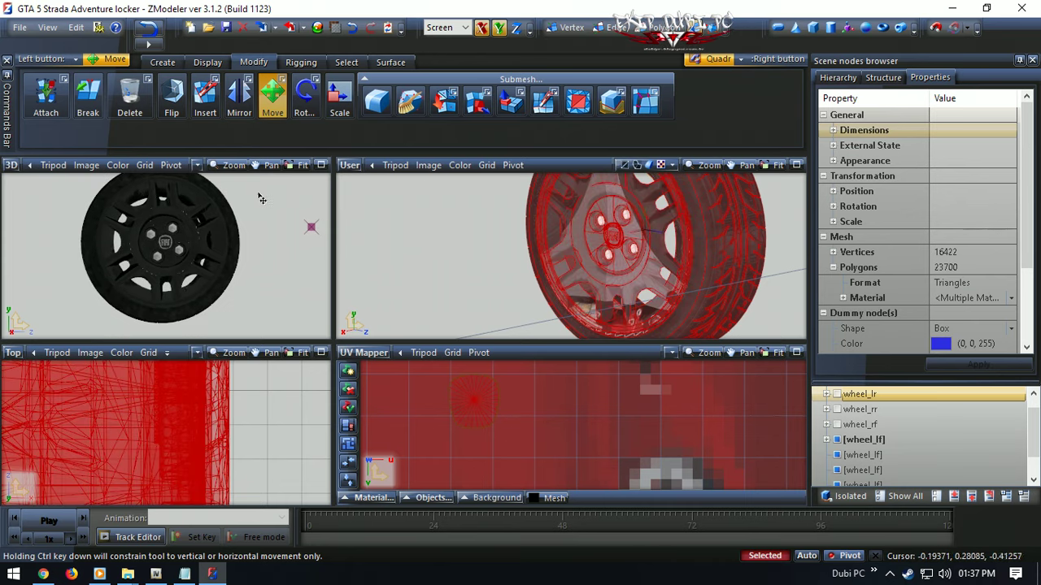
{"action": "left_click", "coordinate": [320, 166]}
{"action": "middle_click_drag", "start_coordinate": [350, 265], "coordinate": [504, 305]}
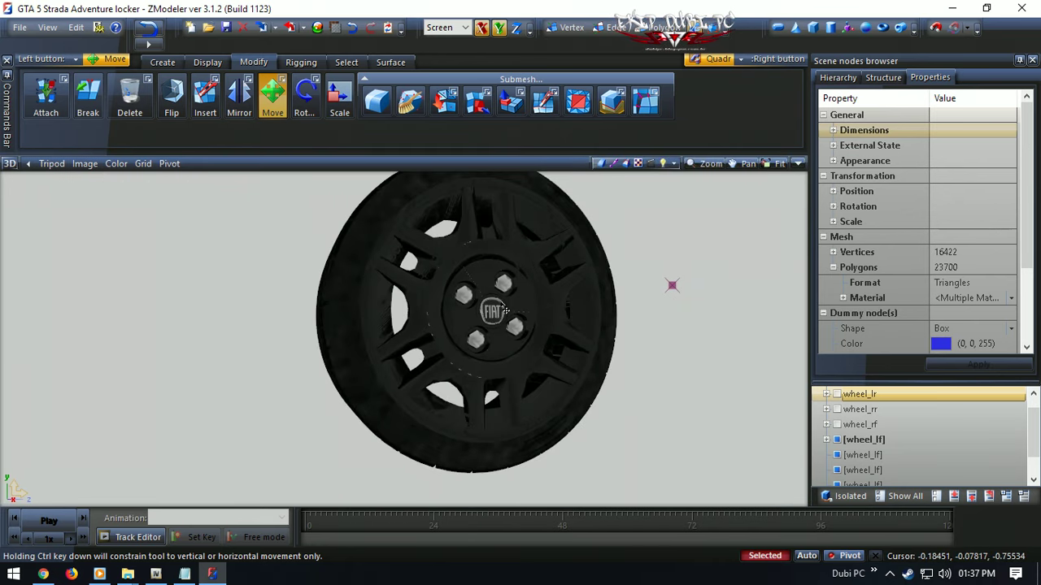
{"action": "scroll", "coordinate": [505, 304], "scroll_direction": "up", "scroll_amount": 2}
{"action": "scroll", "coordinate": [488, 309], "scroll_direction": "down", "scroll_amount": 8}
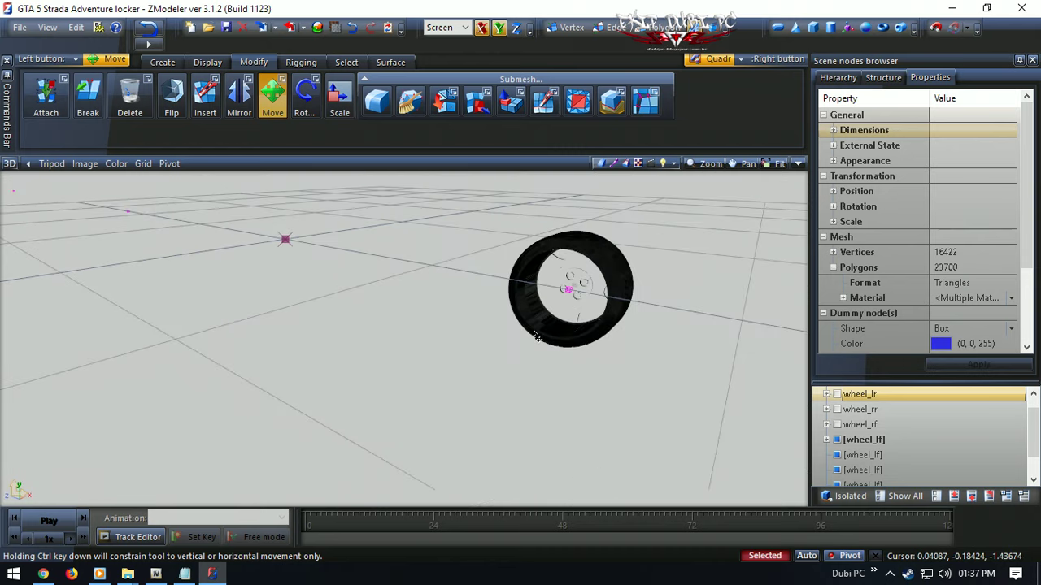
{"action": "scroll", "coordinate": [585, 295], "scroll_direction": "up", "scroll_amount": 6}
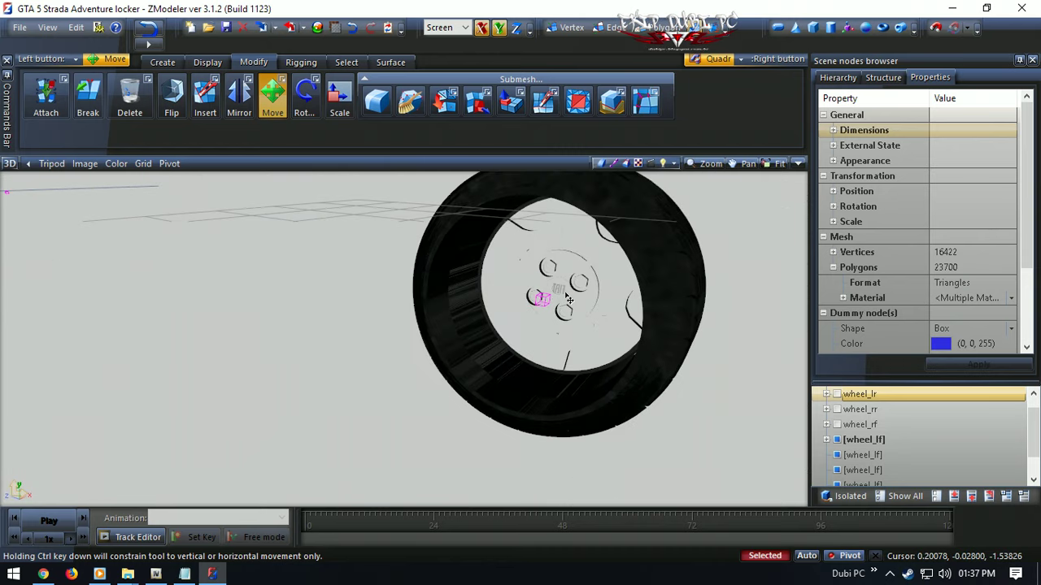
{"action": "scroll", "coordinate": [566, 300], "scroll_direction": "up", "scroll_amount": 8}
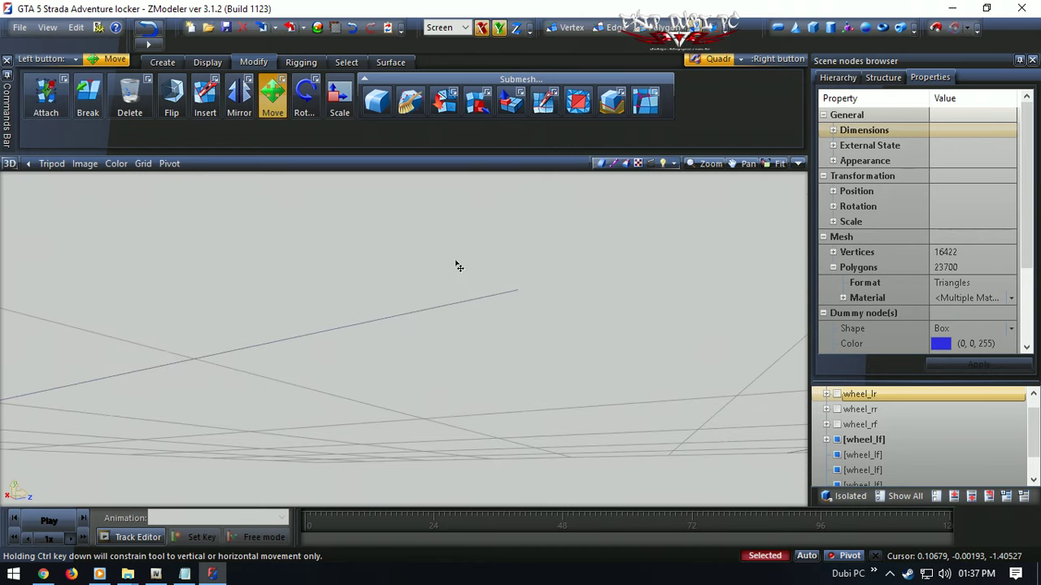
{"action": "scroll", "coordinate": [459, 266], "scroll_direction": "down", "scroll_amount": 3}
{"action": "mouse_move", "coordinate": [372, 232]}
{"action": "middle_mouse_down"}
{"action": "mouse_move", "coordinate": [390, 251]}
{"action": "mouse_move", "coordinate": [367, 226]}
{"action": "middle_mouse_up"}
{"action": "scroll", "coordinate": [874, 459], "scroll_direction": "down", "scroll_amount": 2}
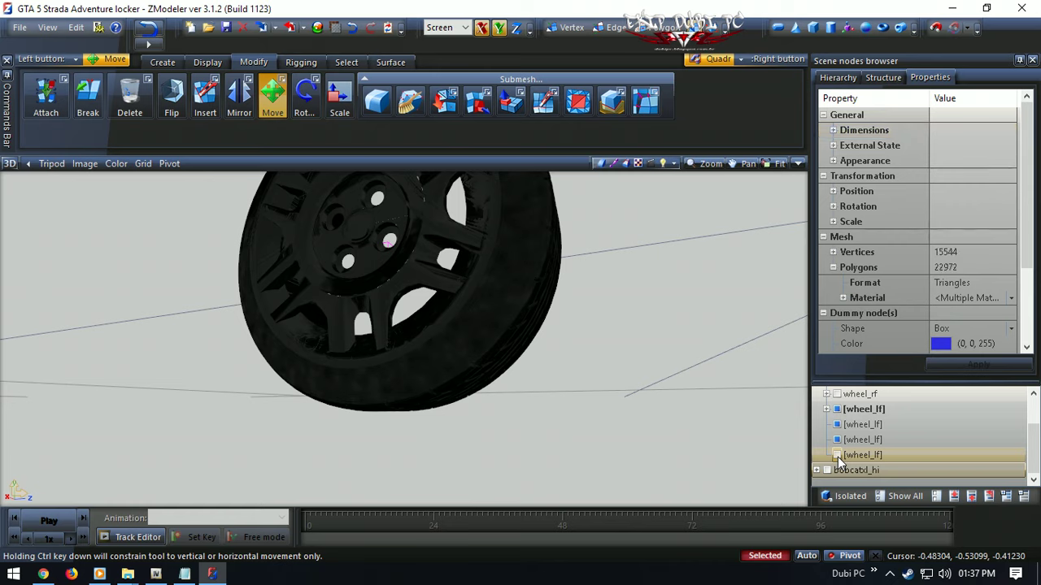
- Hide all wheel_lf parts except the small backing plate of the FIAT logo
{"action": "left_click", "coordinate": [837, 439]}
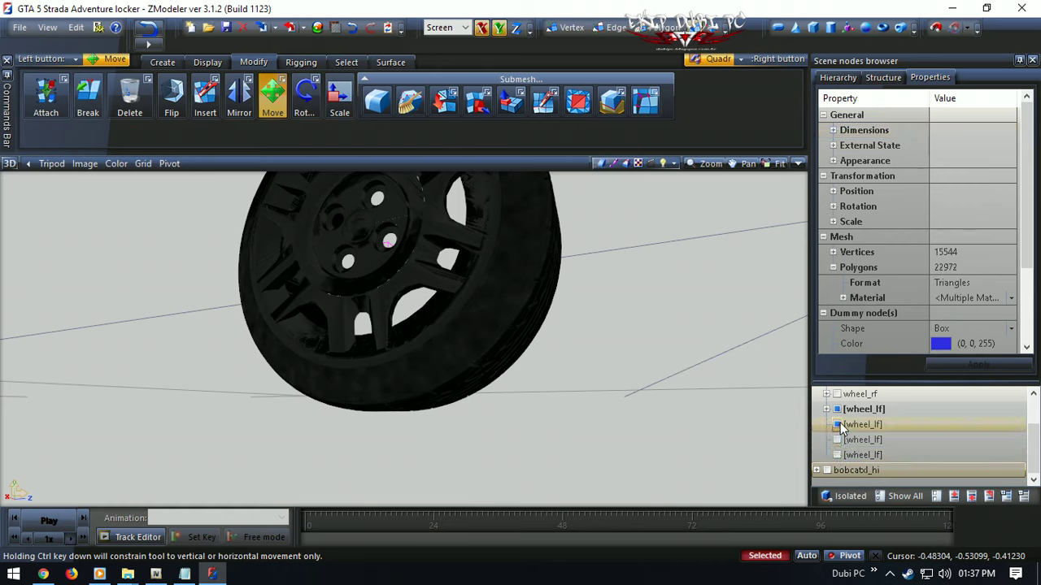
{"action": "left_click", "coordinate": [837, 424]}
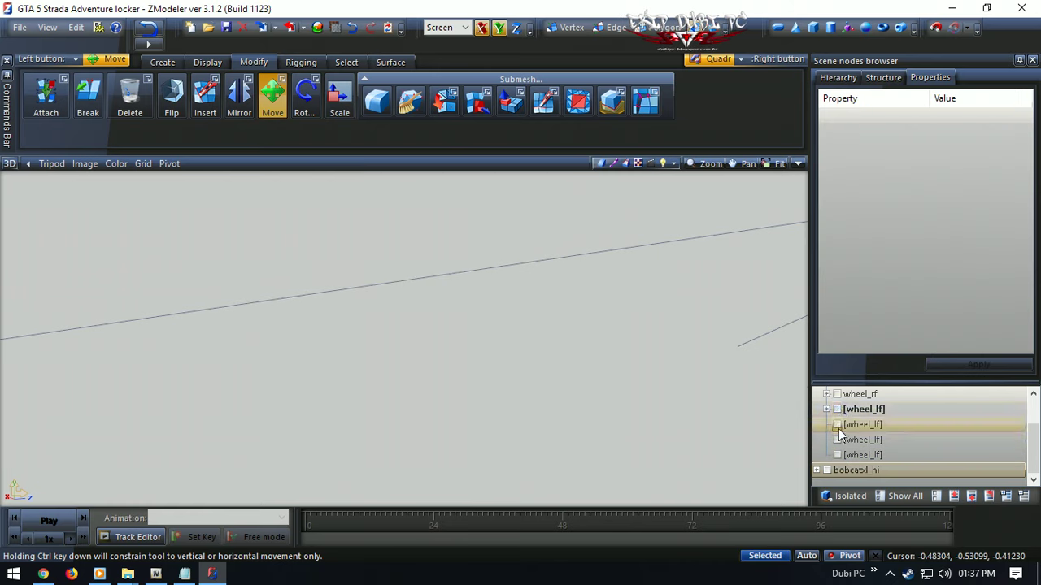
{"action": "left_click", "coordinate": [838, 439]}
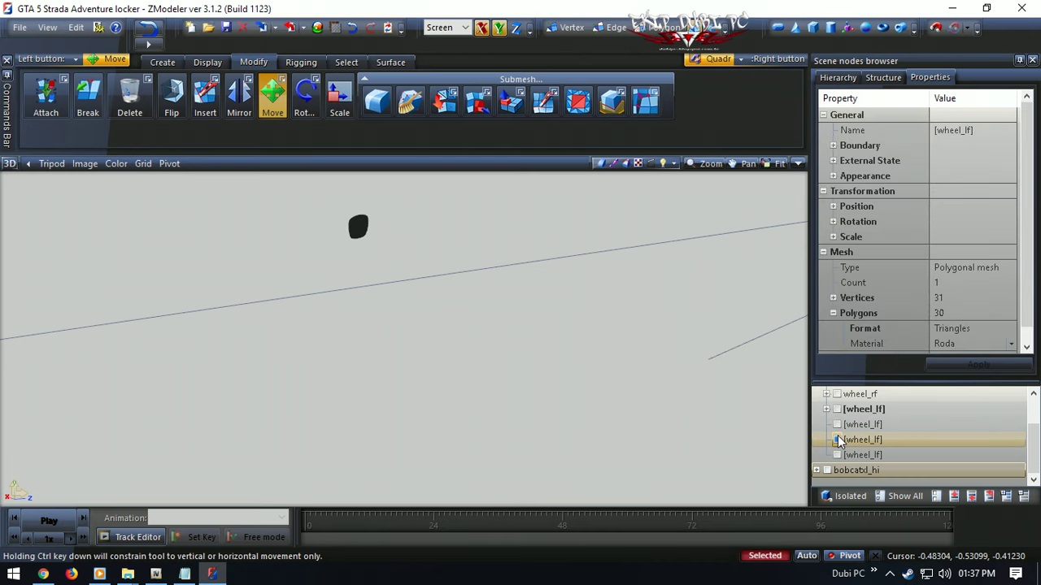
{"action": "left_click", "coordinate": [798, 164]}
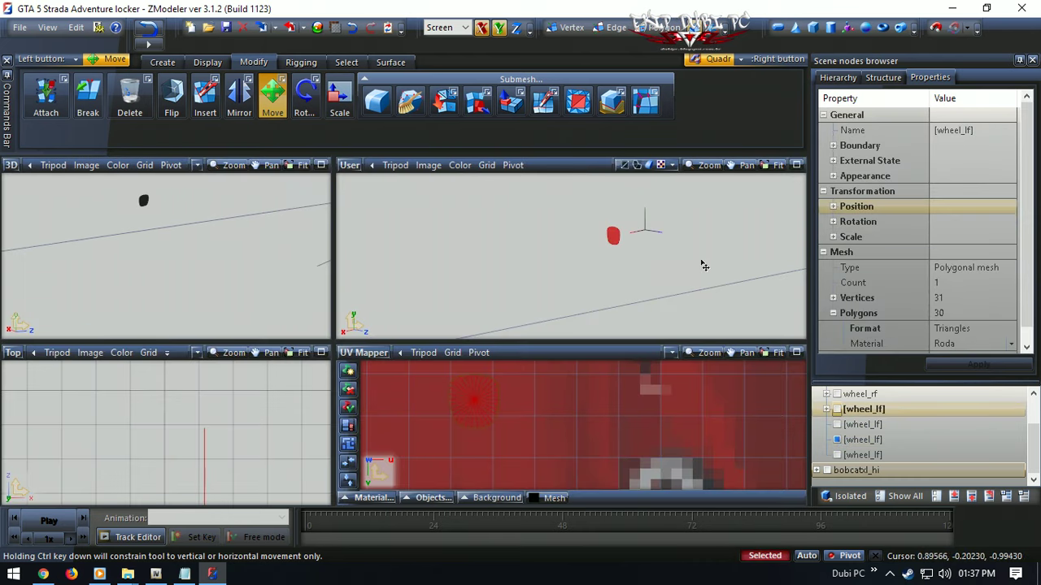
{"action": "left_click", "coordinate": [797, 165]}
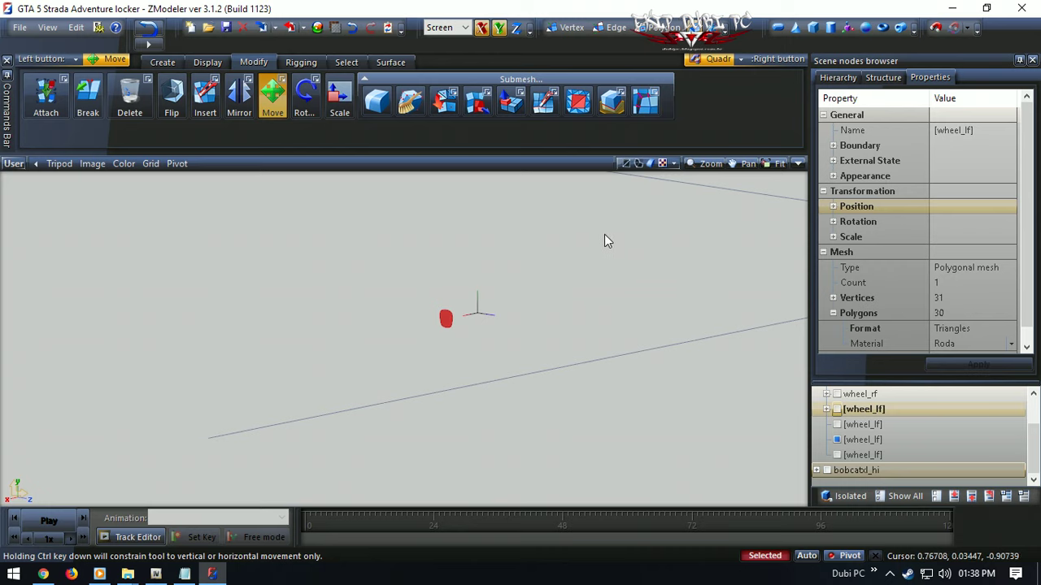
{"action": "middle_click_drag", "start_coordinate": [532, 242], "coordinate": [626, 244]}
{"action": "scroll", "coordinate": [407, 290], "scroll_direction": "up", "scroll_amount": 5}
{"action": "scroll", "coordinate": [379, 319], "scroll_direction": "down", "scroll_amount": 4}
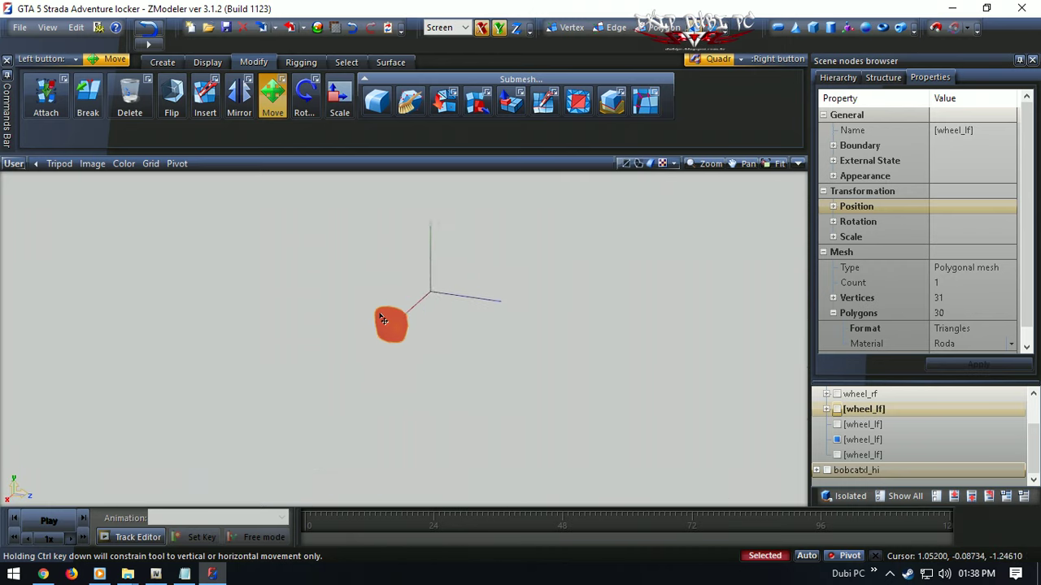
{"action": "left_click", "coordinate": [799, 164]}
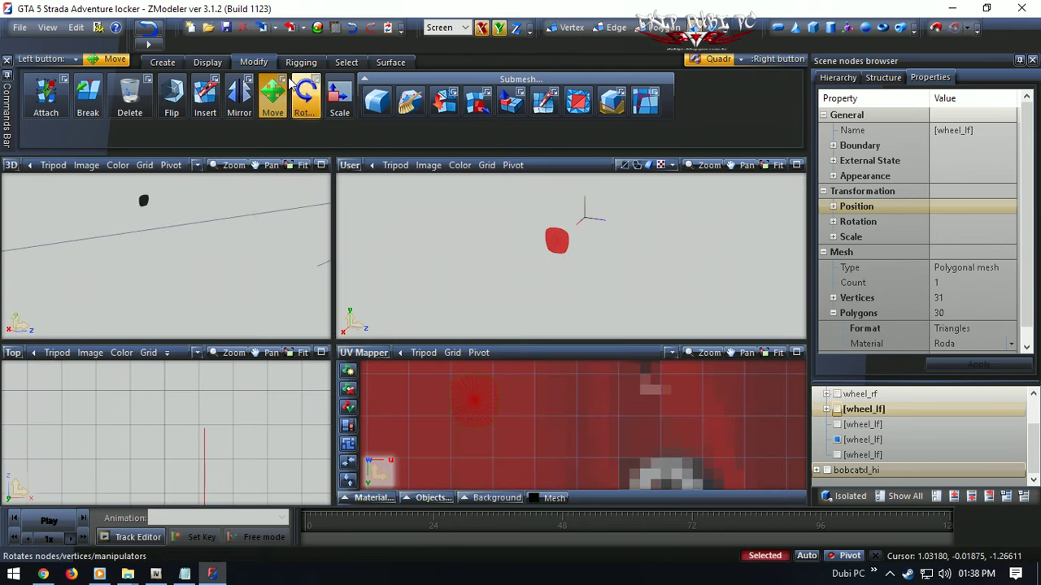
{"action": "left_click", "coordinate": [194, 62]}
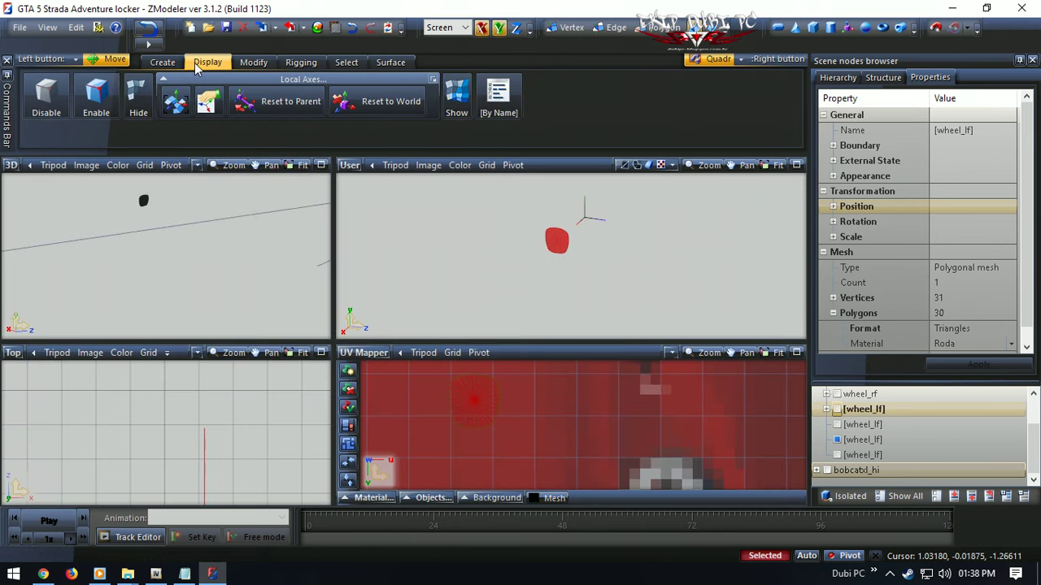
- Recalculate the normals of the FIAT logo's backing plate and inspect its shading in the 3D view
{"action": "left_click", "coordinate": [258, 64]}
{"action": "left_click", "coordinate": [307, 66]}
{"action": "left_click", "coordinate": [351, 68]}
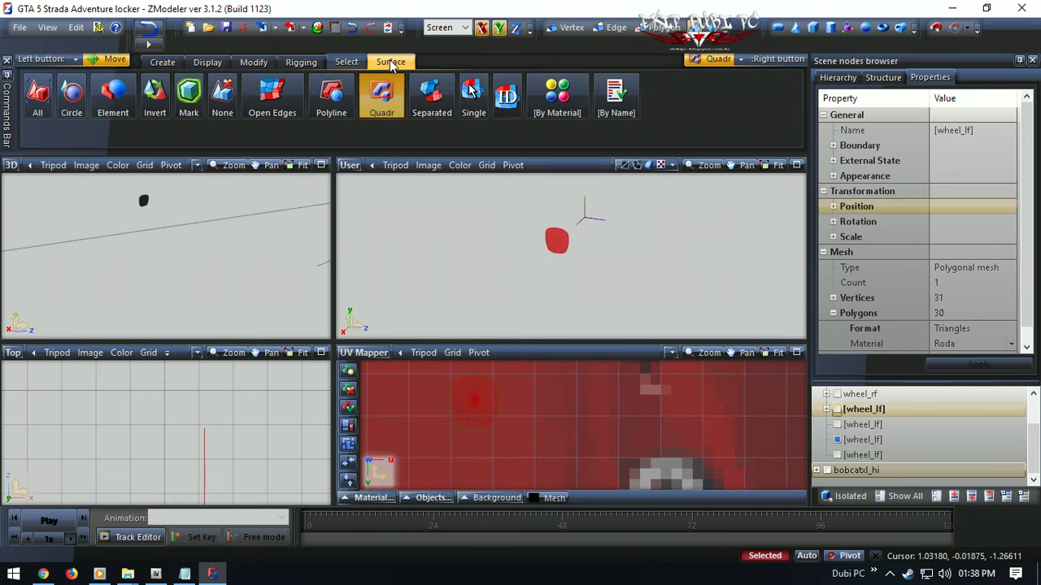
{"action": "left_click", "coordinate": [391, 65]}
{"action": "left_click", "coordinate": [226, 101]}
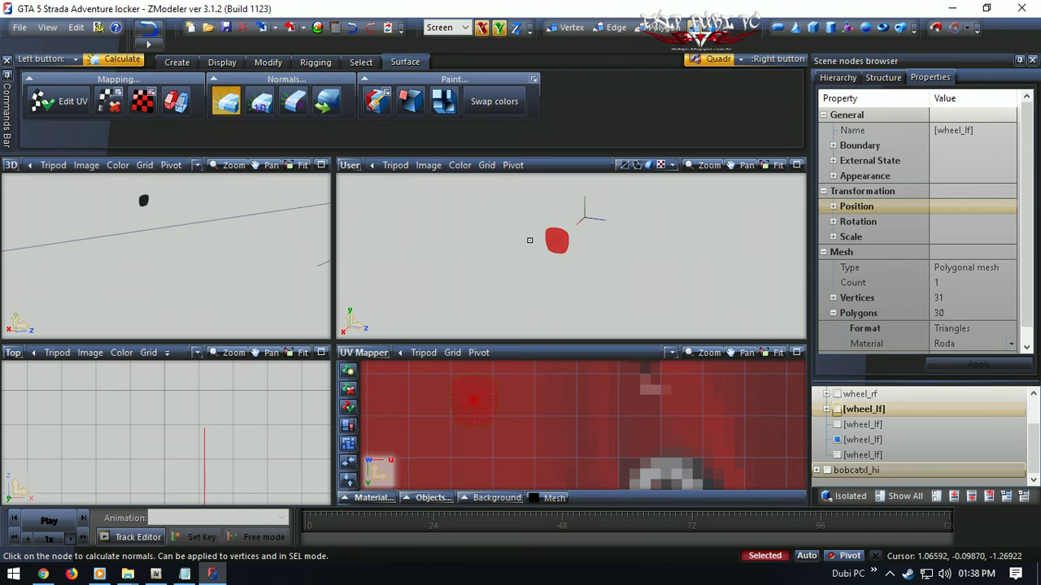
{"action": "left_click_drag", "start_coordinate": [176, 225], "coordinate": [194, 236]}
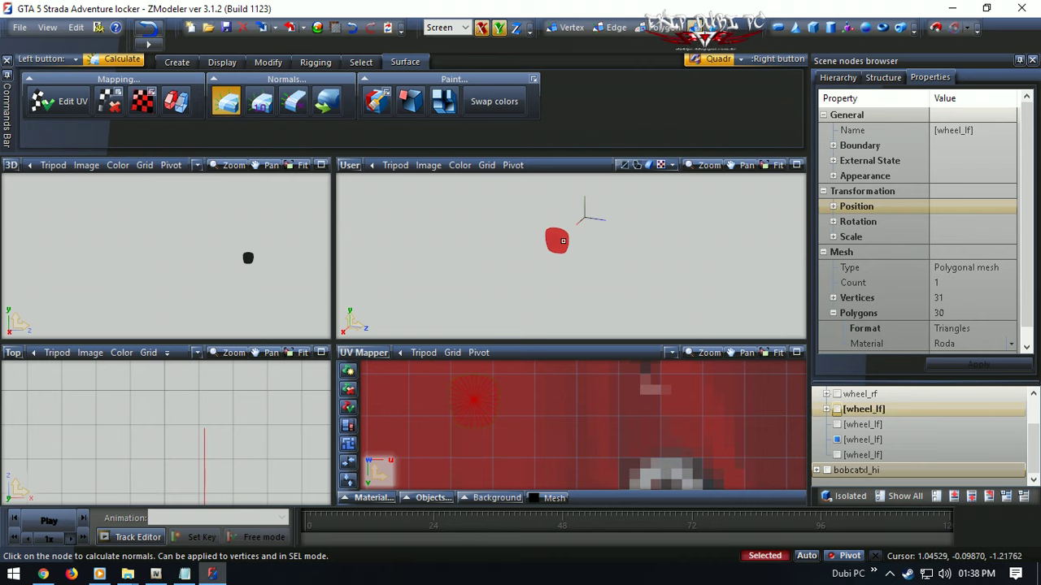
{"action": "left_click_drag", "start_coordinate": [294, 245], "coordinate": [258, 249]}
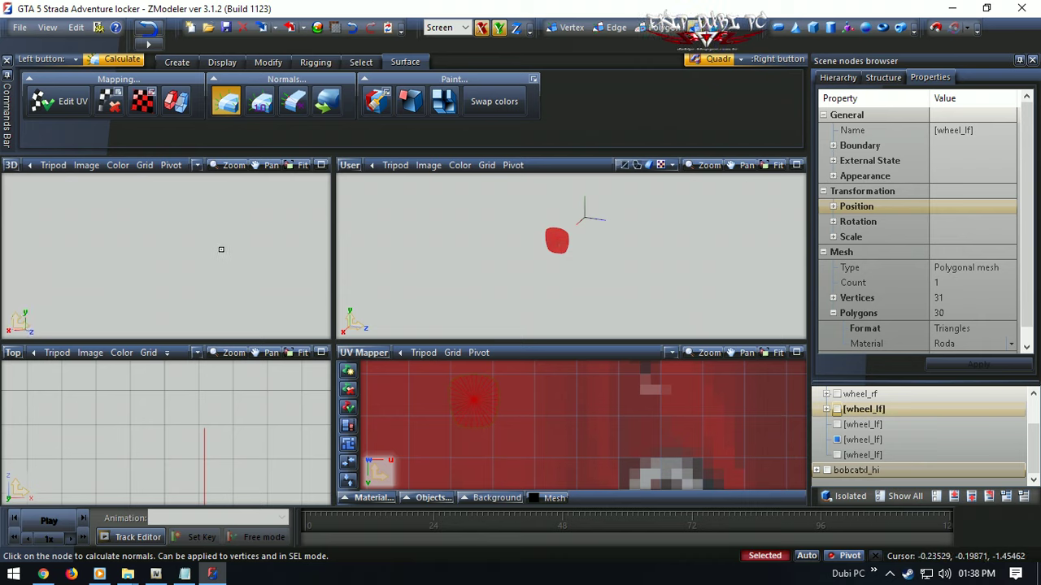
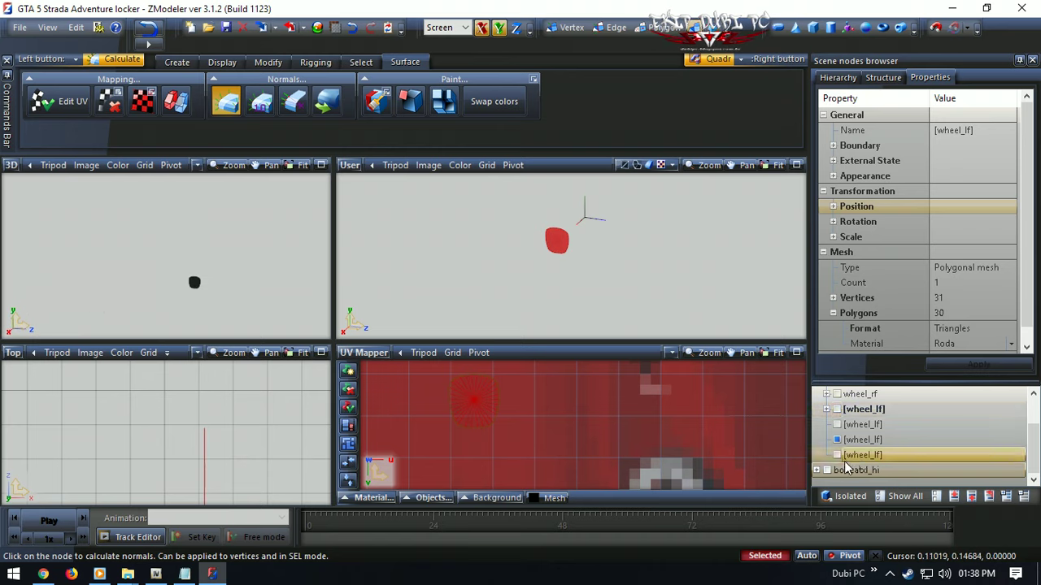
- Unhide the tire and the bolt and FIAT logo parts of wheel_lf, and clear the selection
{"action": "left_click", "coordinate": [836, 424]}
{"action": "left_click", "coordinate": [836, 439]}
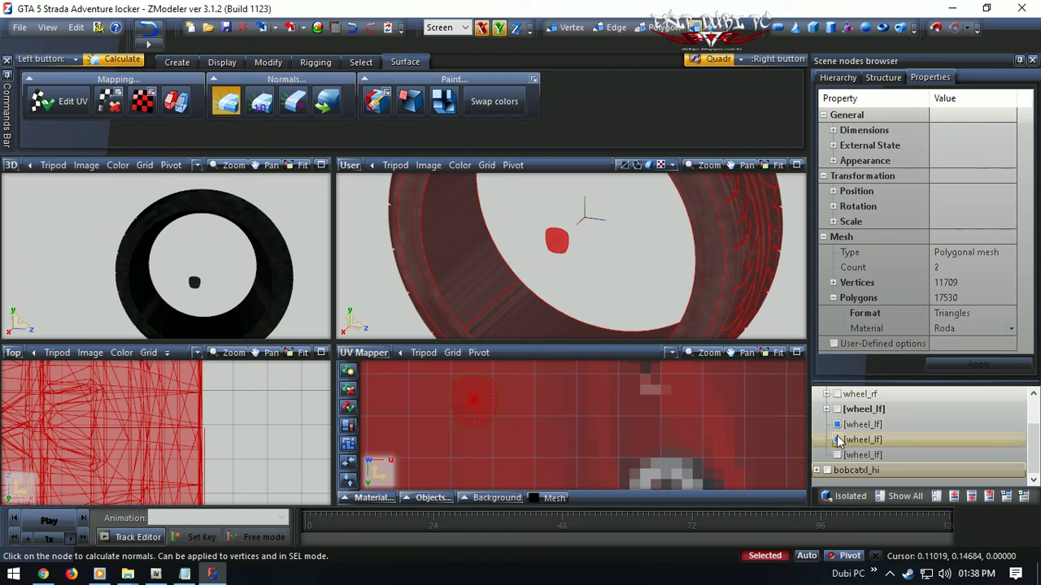
{"action": "left_click", "coordinate": [837, 454]}
{"action": "scroll", "coordinate": [624, 250], "scroll_direction": "down", "scroll_amount": 2}
{"action": "key", "text": "ctrl+d"}
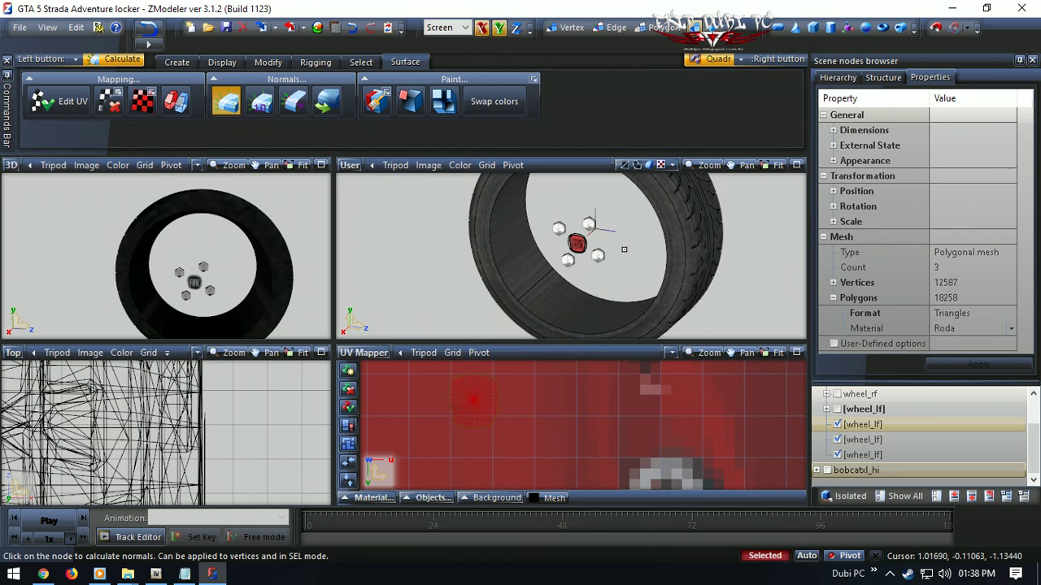
- Attach the bolts and FIAT logo, the logo's backing plate and the tire into a single wheel_lf mesh
{"action": "left_click", "coordinate": [261, 63]}
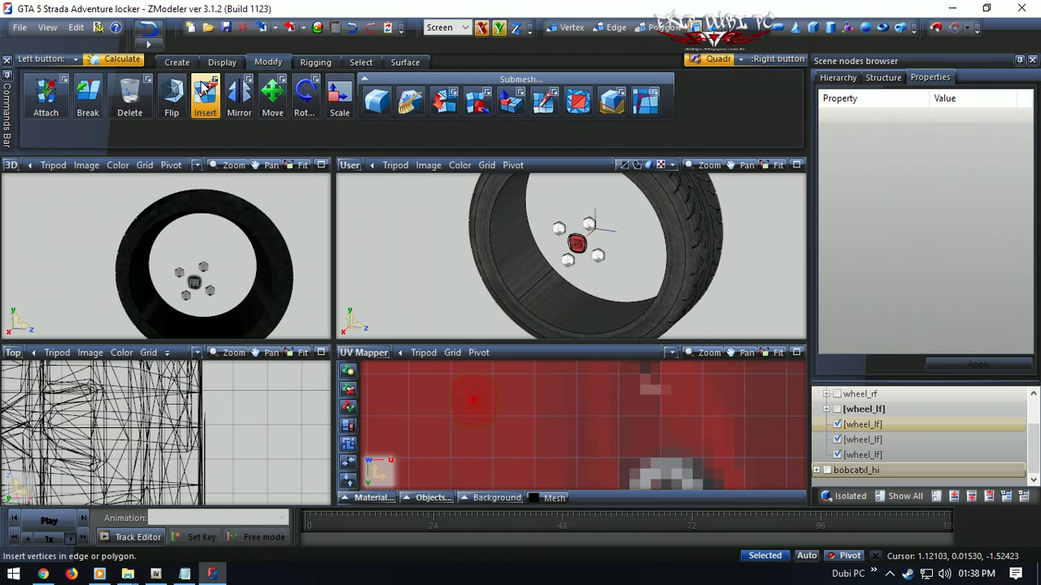
{"action": "left_click", "coordinate": [45, 96]}
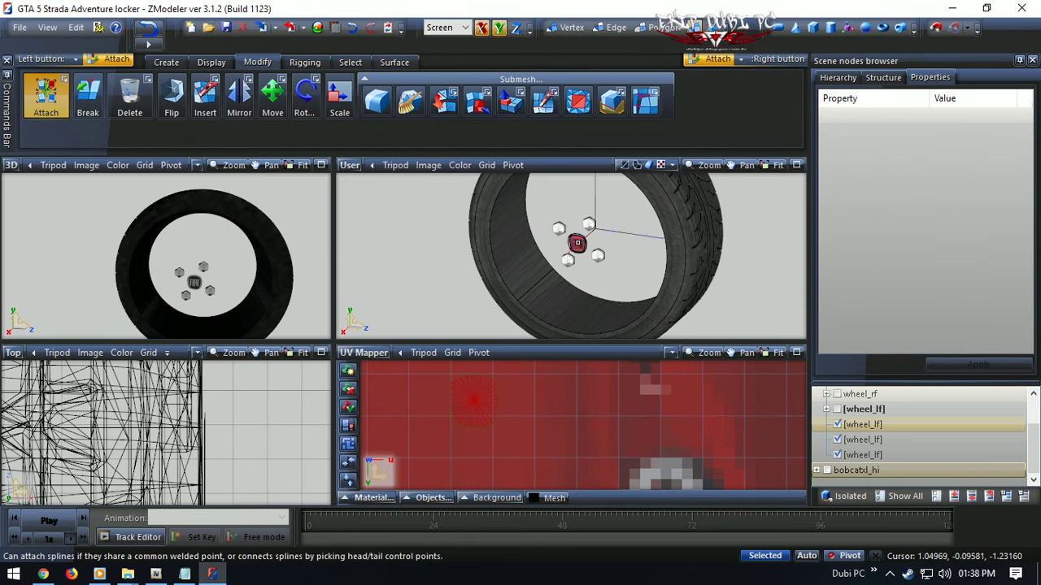
{"action": "scroll", "coordinate": [576, 242], "scroll_direction": "up", "scroll_amount": 3}
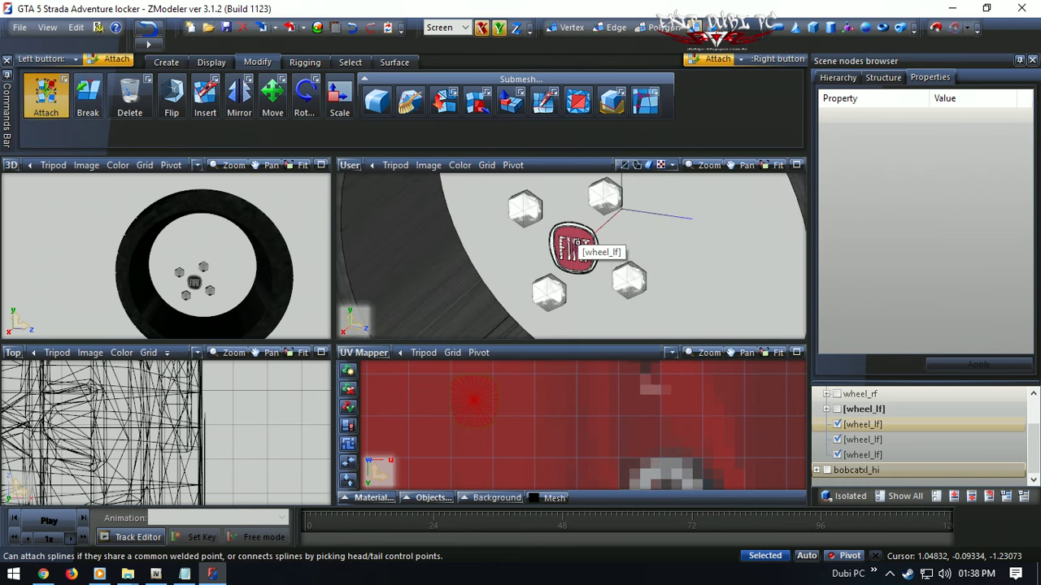
{"action": "left_click", "coordinate": [526, 221]}
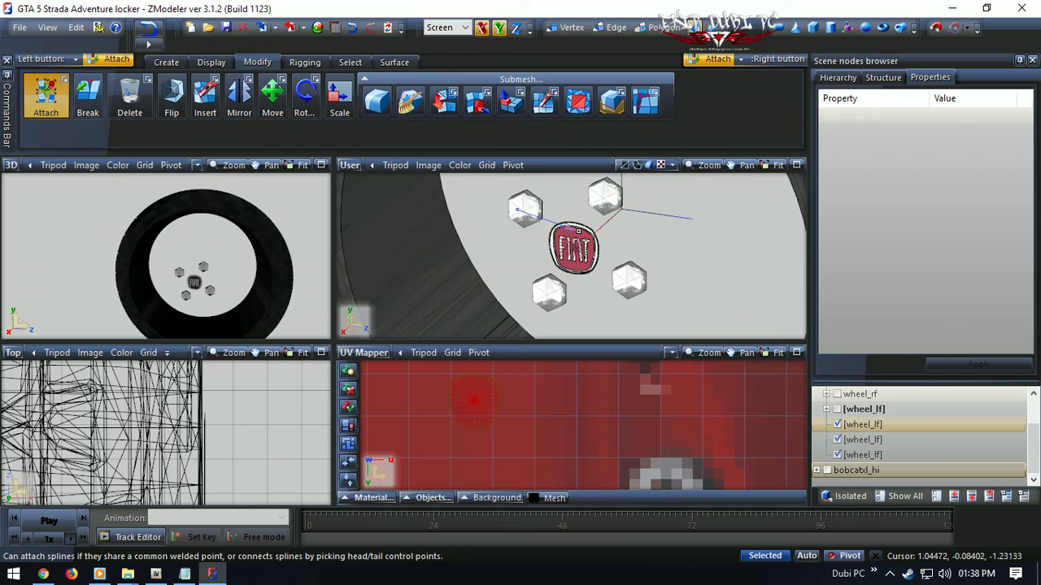
{"action": "left_click", "coordinate": [575, 231]}
{"action": "left_click", "coordinate": [576, 231]}
{"action": "left_click", "coordinate": [413, 267]}
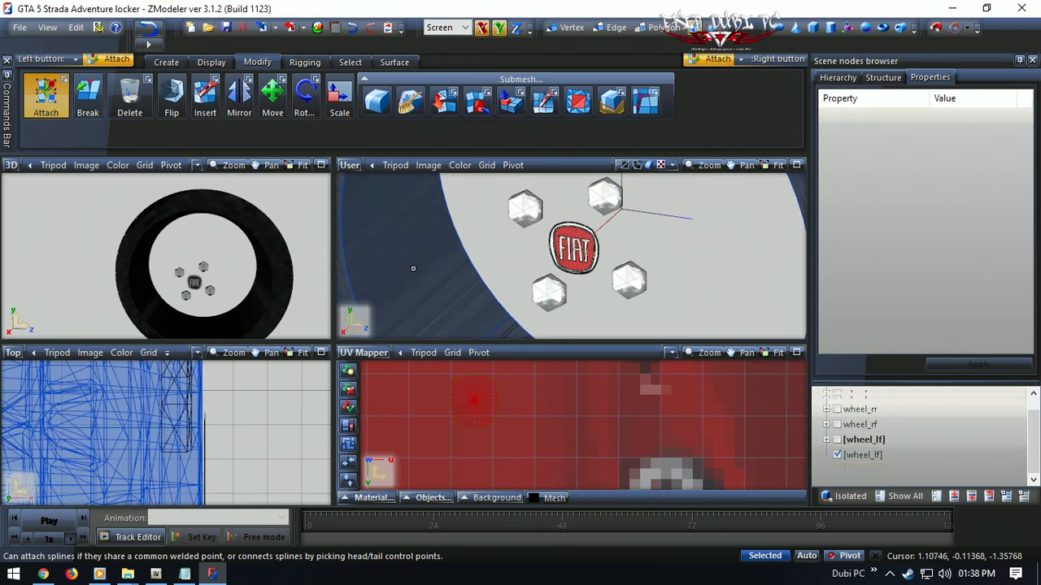
{"action": "scroll", "coordinate": [413, 266], "scroll_direction": "down", "scroll_amount": 2}
{"action": "scroll", "coordinate": [413, 266], "scroll_direction": "down", "scroll_amount": 2}
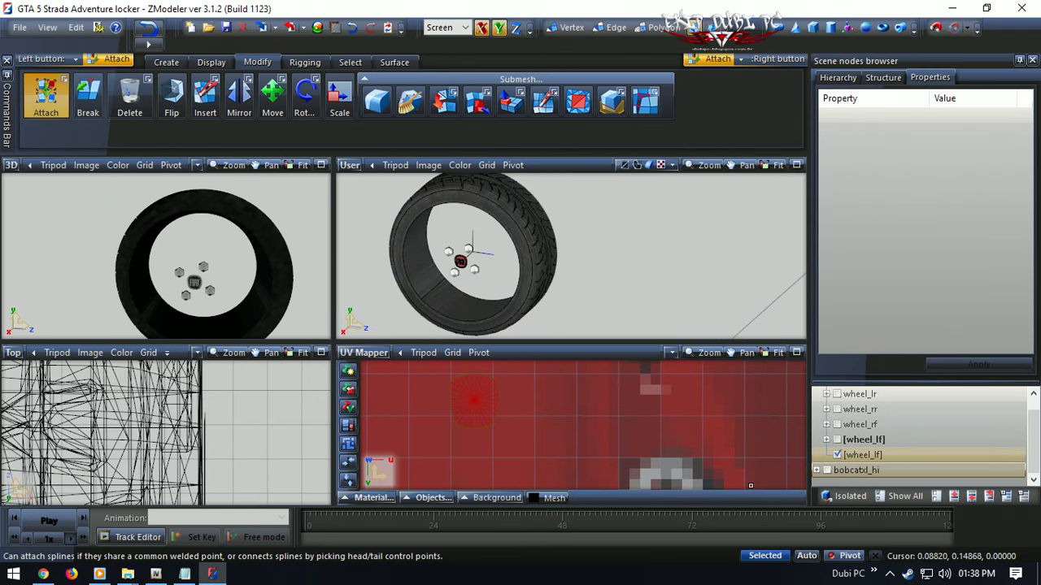
- Hide the combined tire, bolts and logo mesh and show only the main wheel_lf rim
{"action": "left_click", "coordinate": [837, 454]}
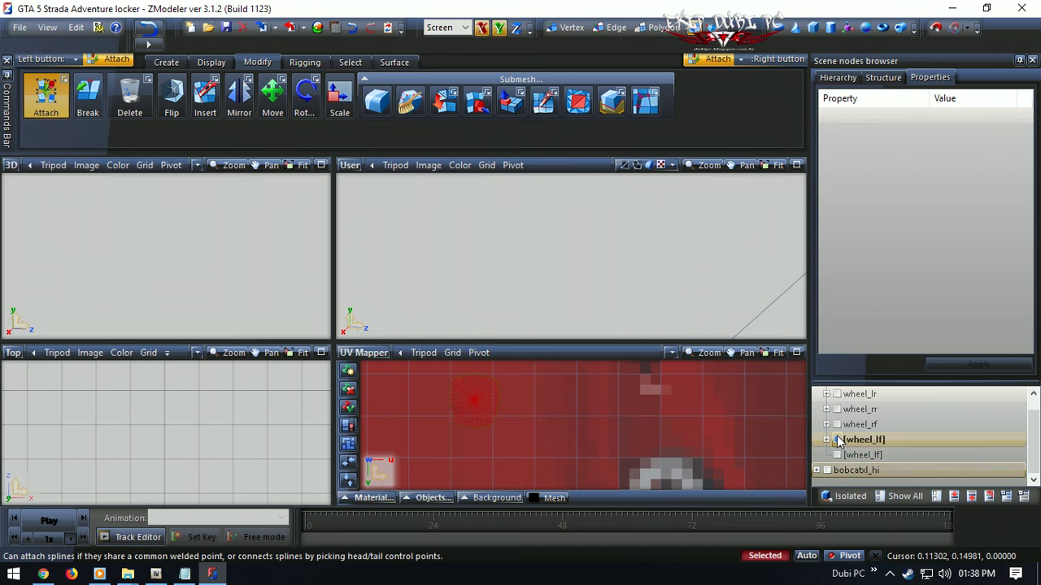
{"action": "left_click", "coordinate": [836, 439]}
{"action": "scroll", "coordinate": [420, 256], "scroll_direction": "up", "scroll_amount": 1}
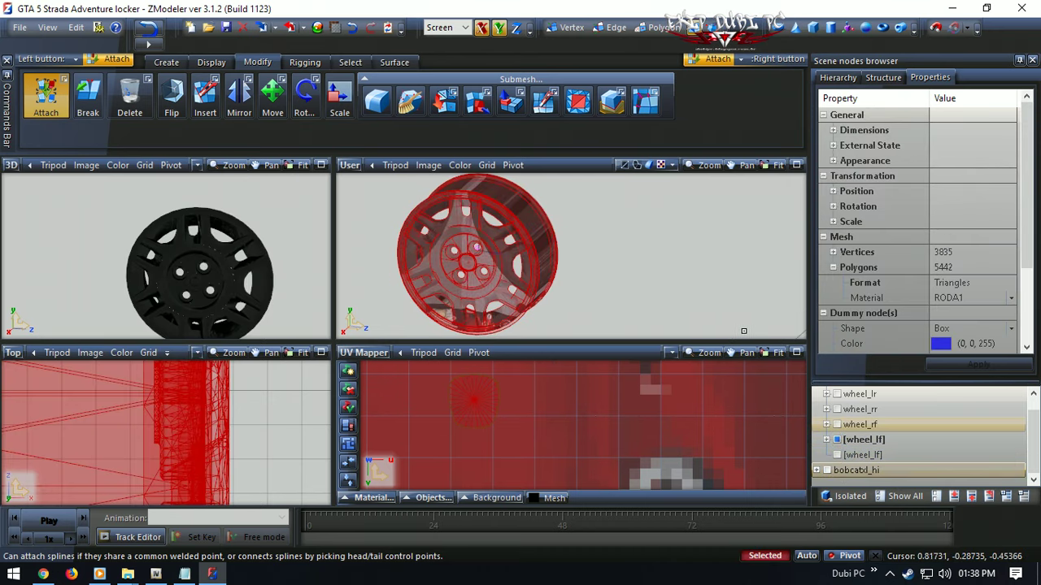
- Display the rim's RODA1 mapping in the enlarged UV Mapper and examine it against the wheel texture
{"action": "left_click", "coordinate": [796, 352]}
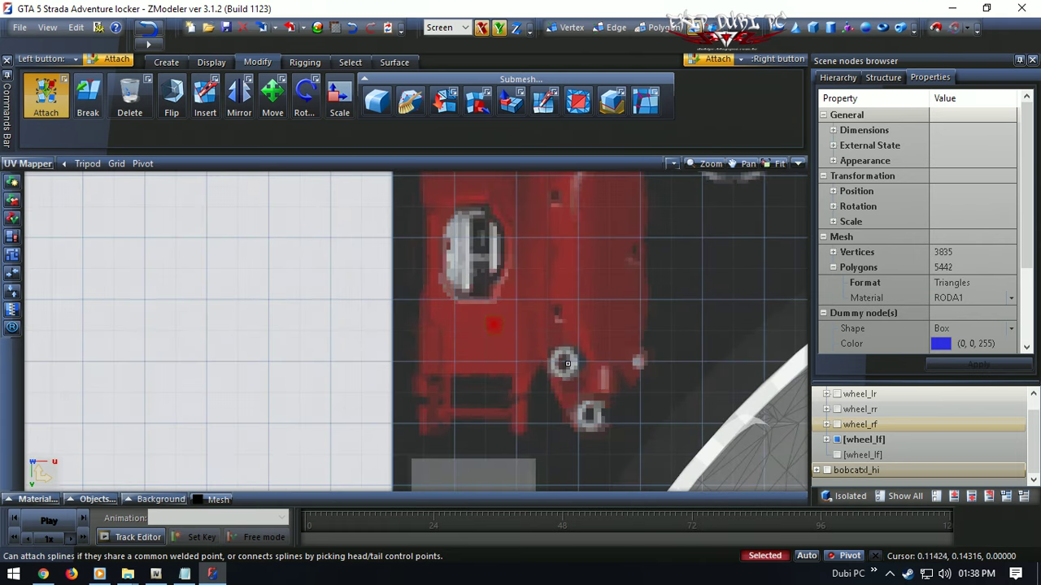
{"action": "left_click", "coordinate": [36, 501]}
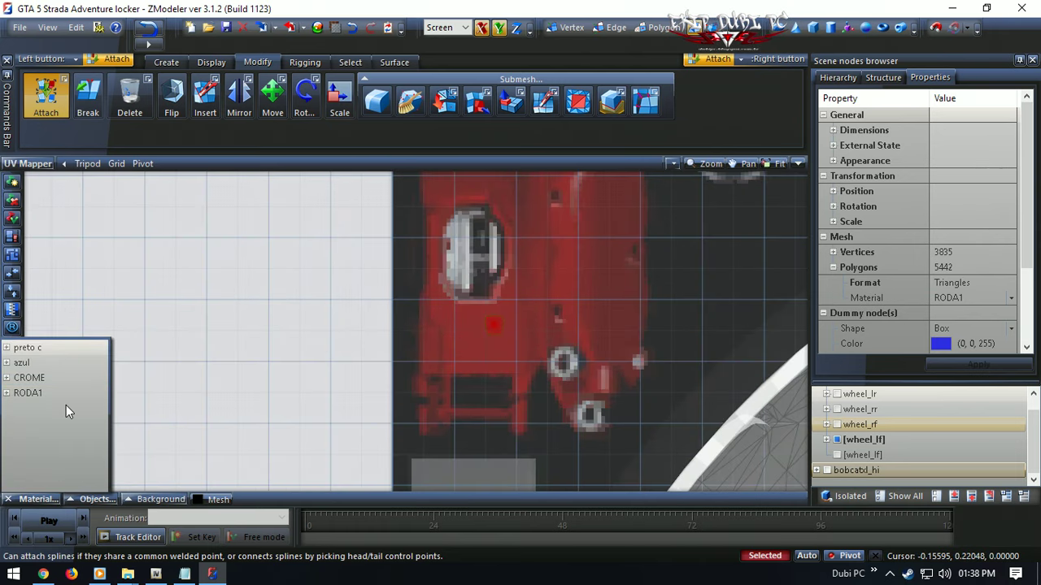
{"action": "left_click", "coordinate": [63, 395]}
{"action": "scroll", "coordinate": [296, 305], "scroll_direction": "down", "scroll_amount": 5}
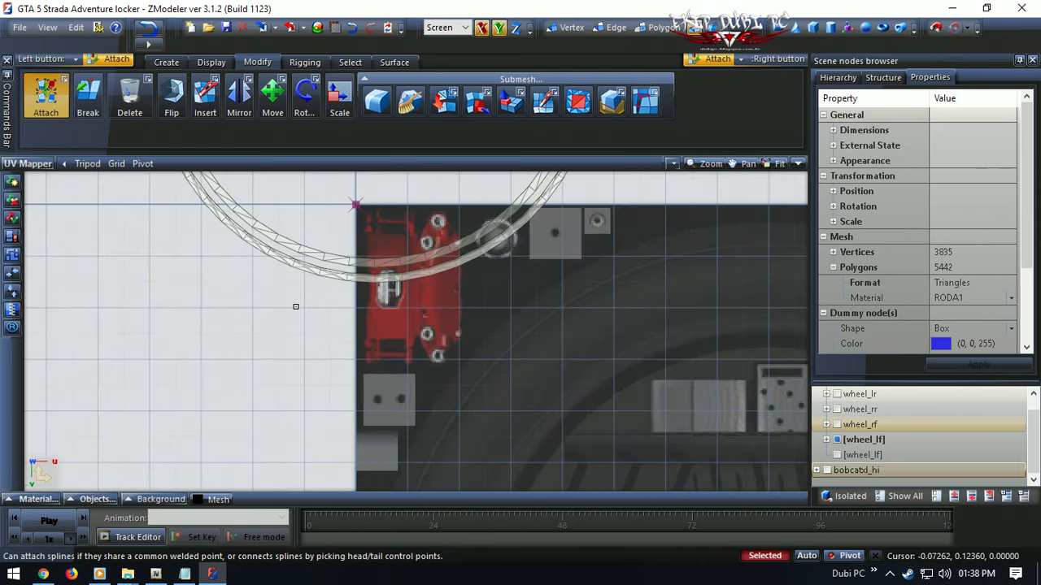
{"action": "scroll", "coordinate": [296, 305], "scroll_direction": "up", "scroll_amount": 3}
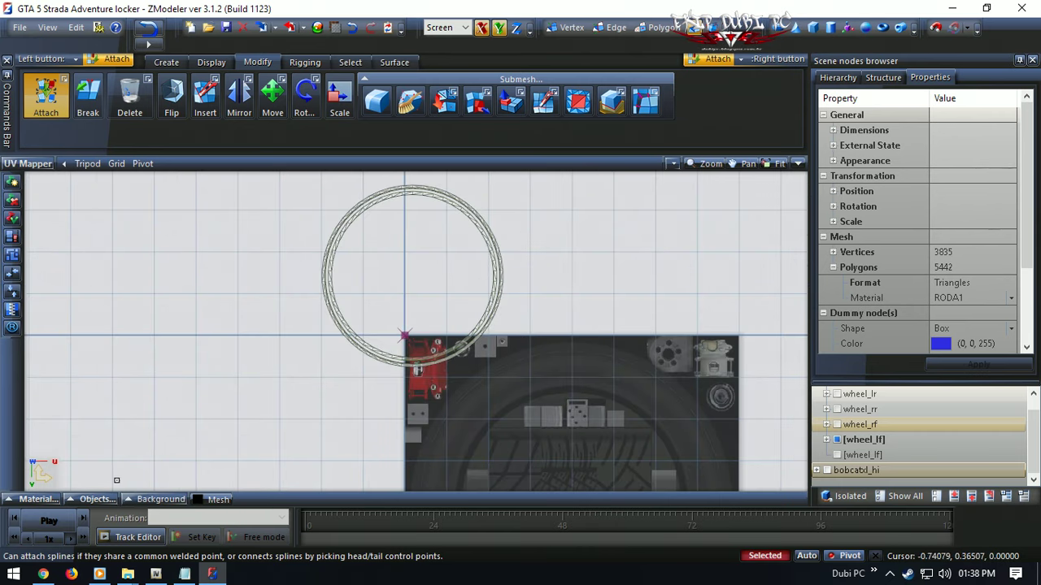
{"action": "left_click", "coordinate": [40, 500]}
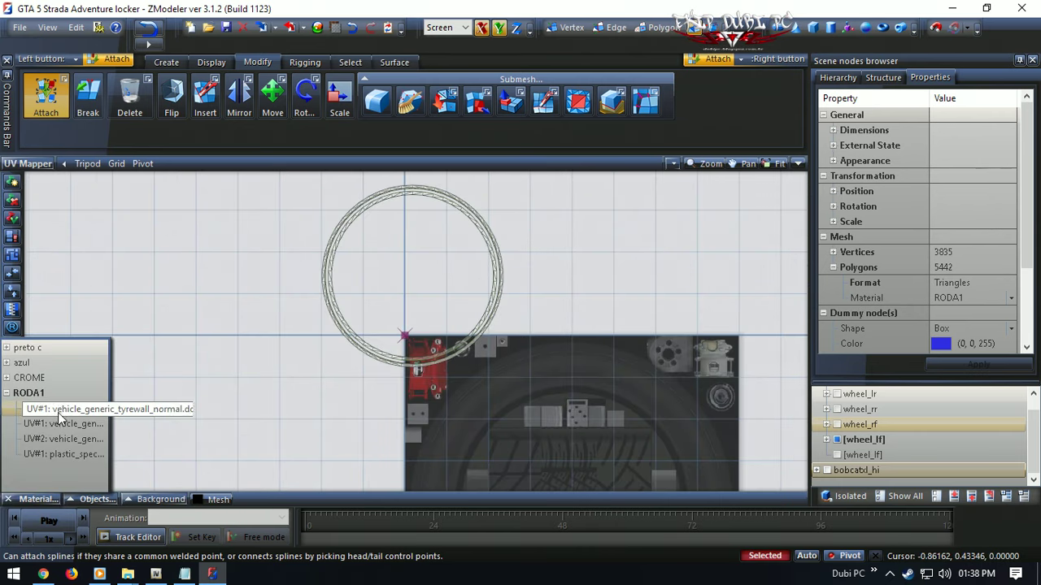
{"action": "left_click", "coordinate": [71, 391]}
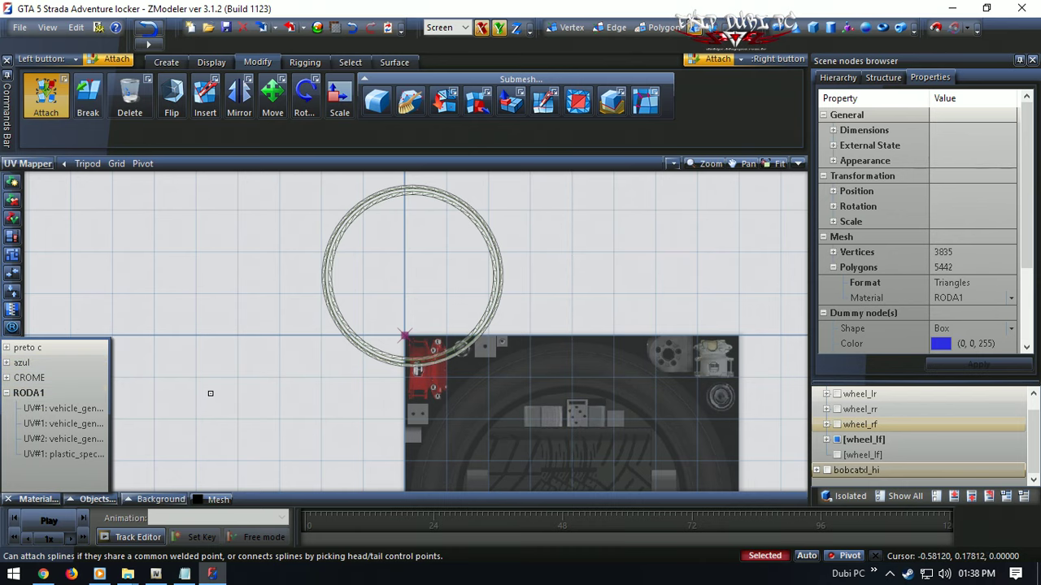
- Create a new UV mapping for the rim as projected from the Left view
{"action": "left_click", "coordinate": [797, 164]}
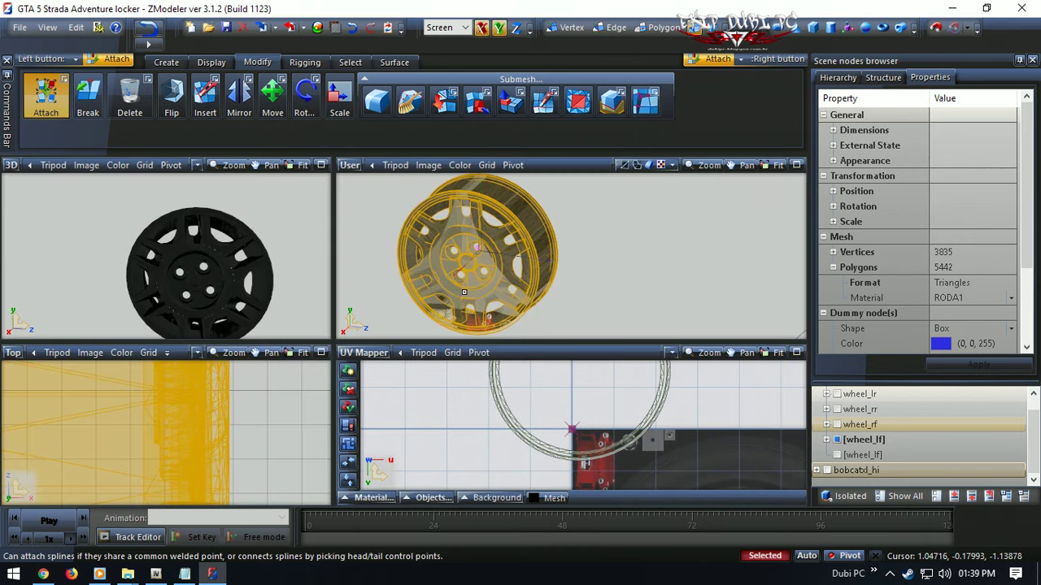
{"action": "left_click", "coordinate": [349, 165]}
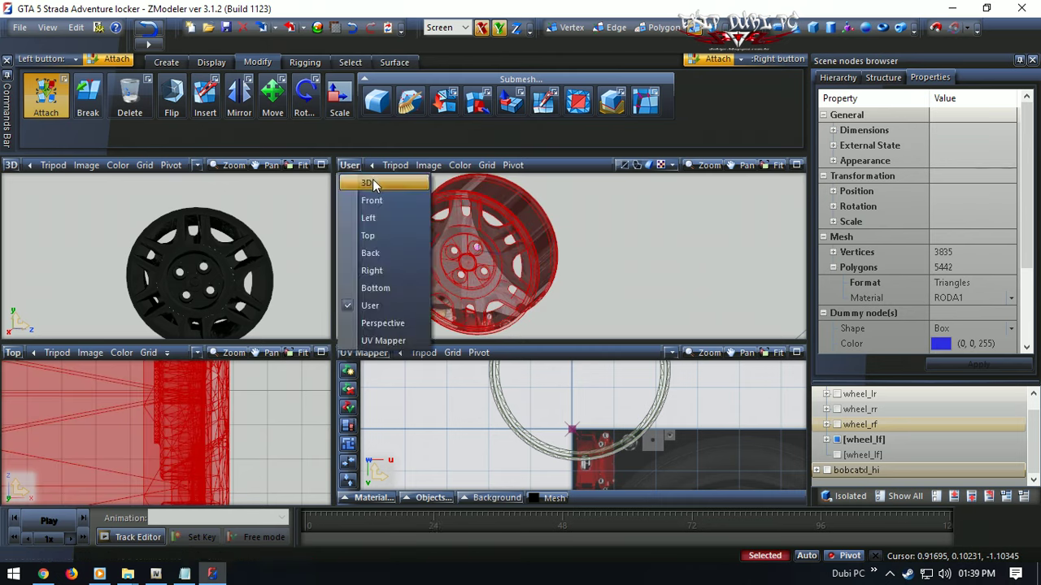
{"action": "left_click", "coordinate": [386, 216]}
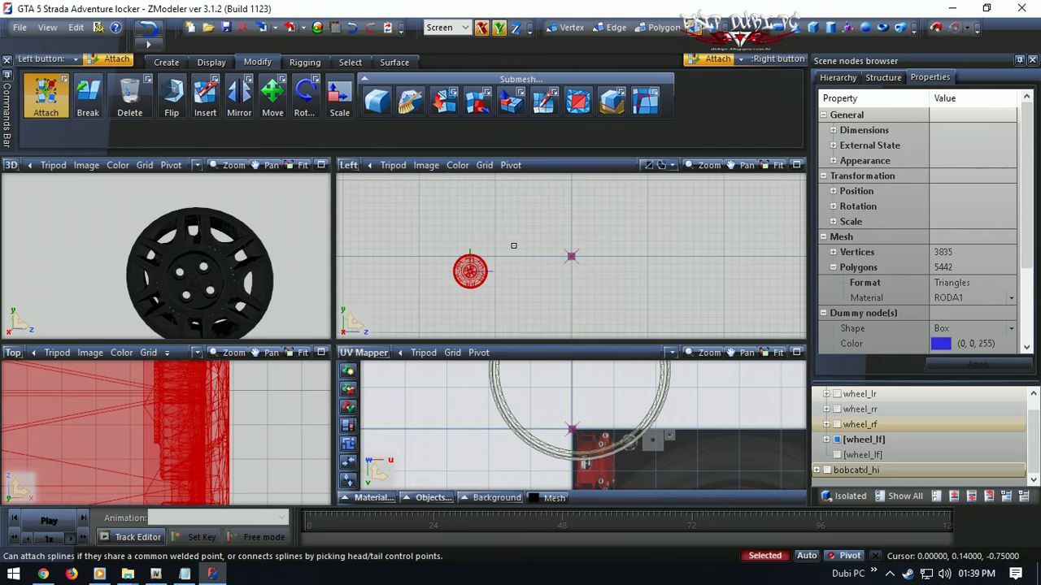
{"action": "right_click", "coordinate": [464, 271]}
{"action": "mouse_move", "coordinate": [506, 299]}
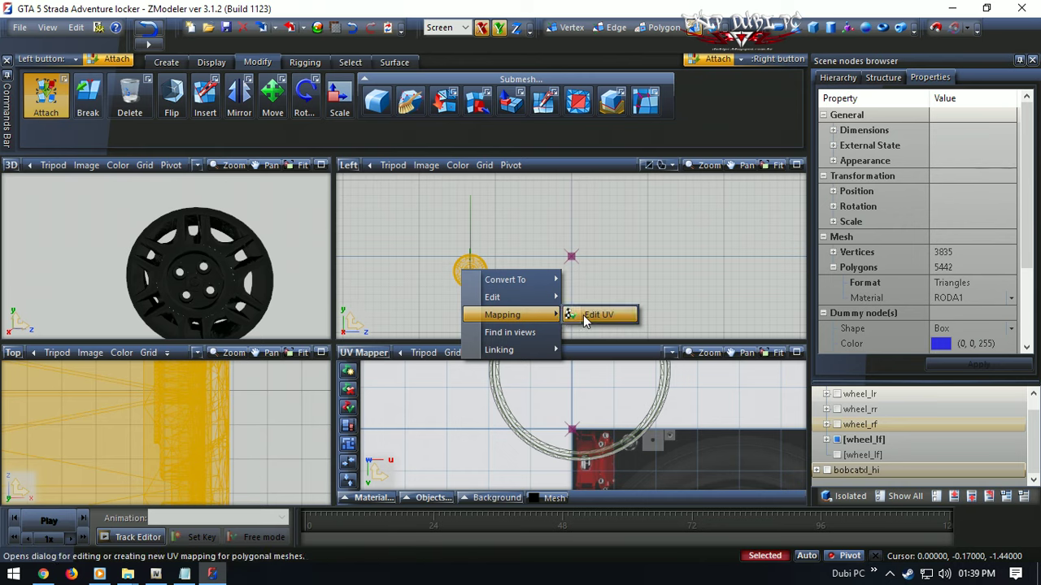
{"action": "left_click", "coordinate": [583, 315]}
{"action": "left_click", "coordinate": [542, 485]}
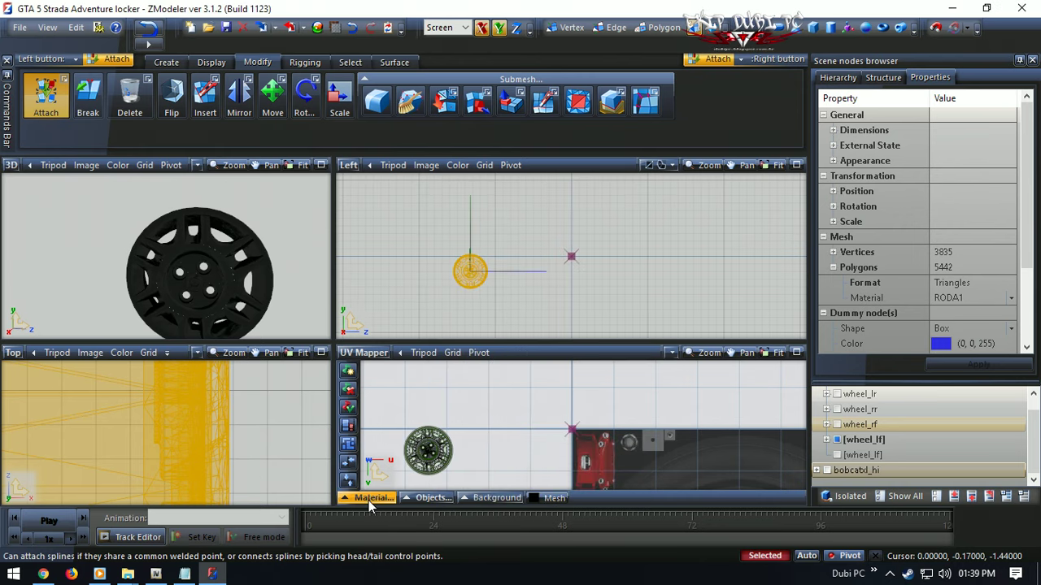
- Move the rim's entire RODA1 mapping onto the plain grey area in the wheel texture's lower-left corner
{"action": "left_click", "coordinate": [368, 498]}
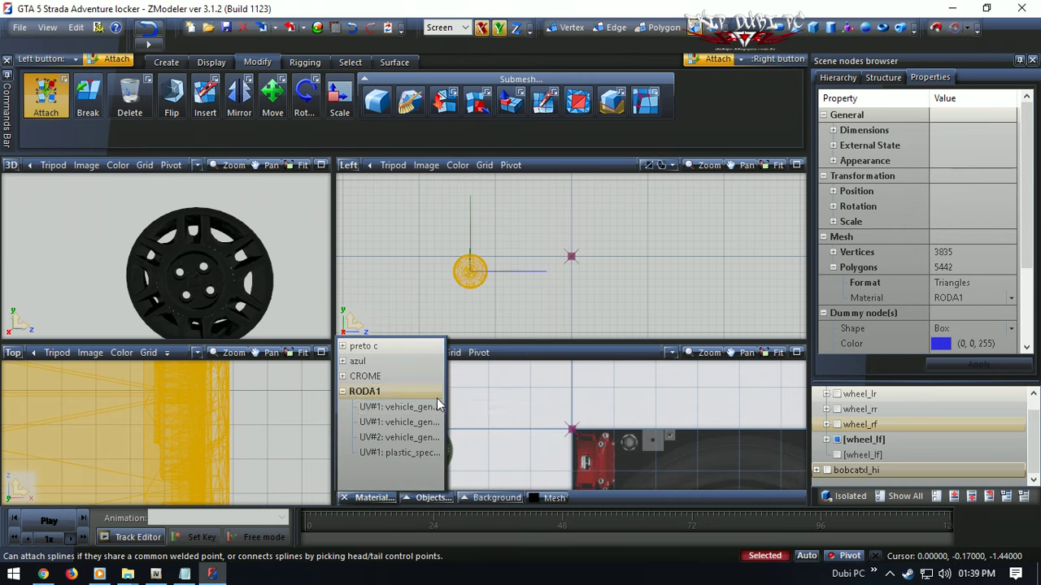
{"action": "left_click", "coordinate": [396, 400]}
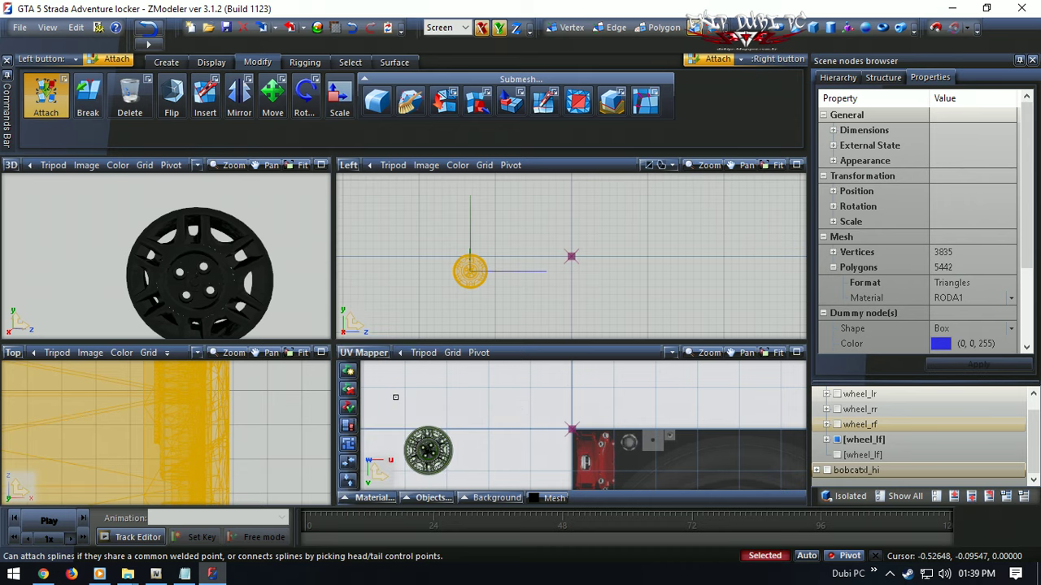
{"action": "left_click", "coordinate": [796, 353]}
{"action": "key", "text": "ctrl+a"}
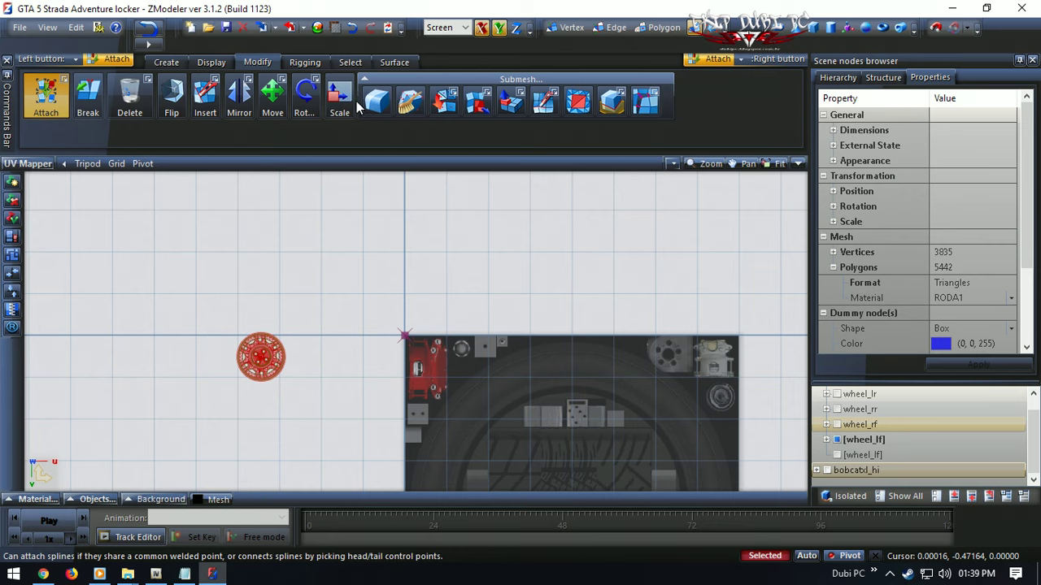
{"action": "left_click", "coordinate": [272, 96]}
{"action": "middle_click_drag", "start_coordinate": [476, 377], "coordinate": [424, 262]}
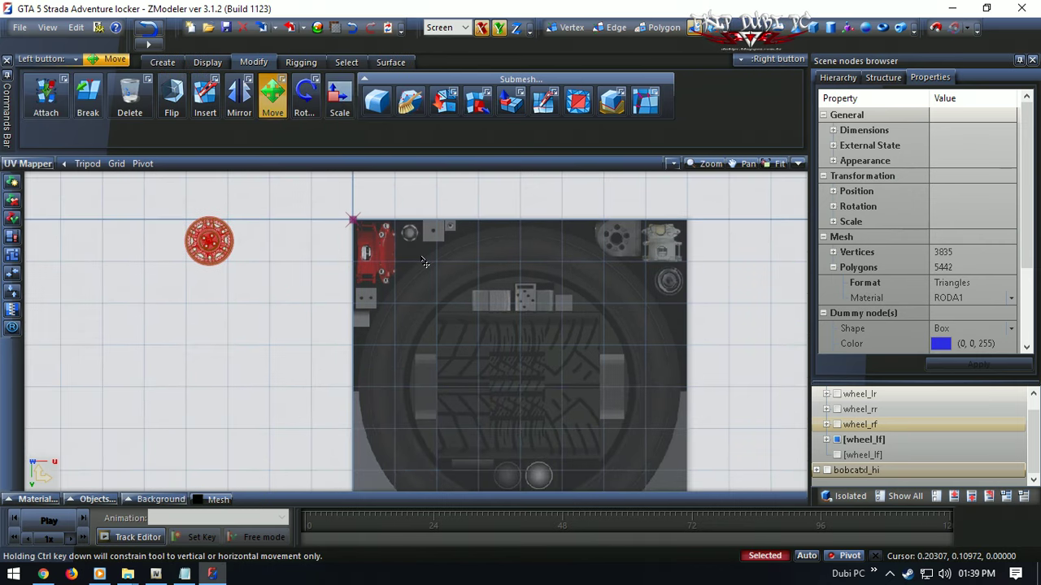
{"action": "scroll", "coordinate": [424, 262], "scroll_direction": "down", "scroll_amount": 2}
{"action": "left_click_drag", "start_coordinate": [380, 346], "coordinate": [560, 428]}
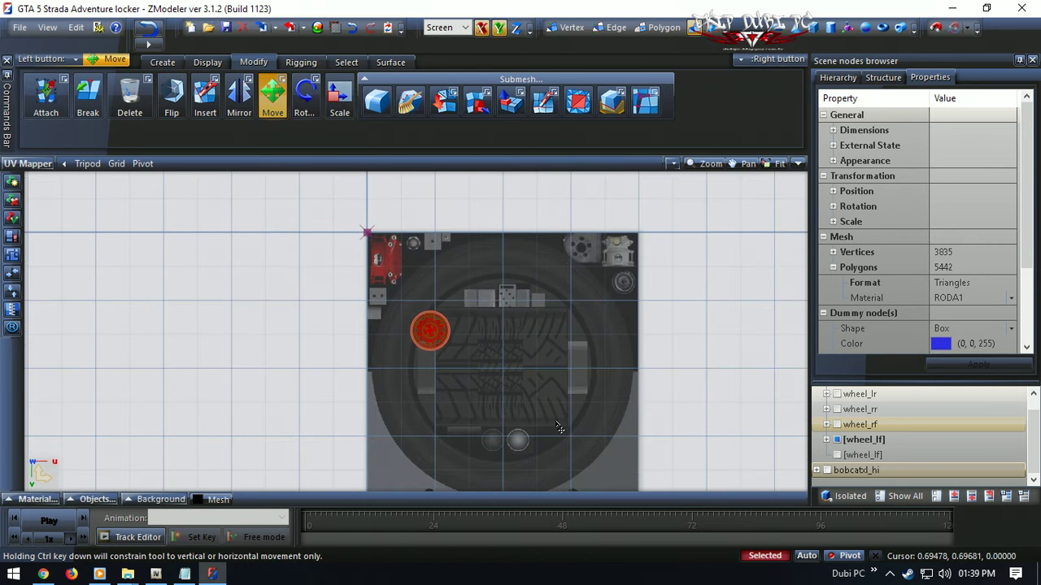
{"action": "middle_click_drag", "start_coordinate": [465, 398], "coordinate": [449, 281]}
{"action": "scroll", "coordinate": [449, 282], "scroll_direction": "up", "scroll_amount": 1}
{"action": "left_click_drag", "start_coordinate": [465, 258], "coordinate": [422, 445]}
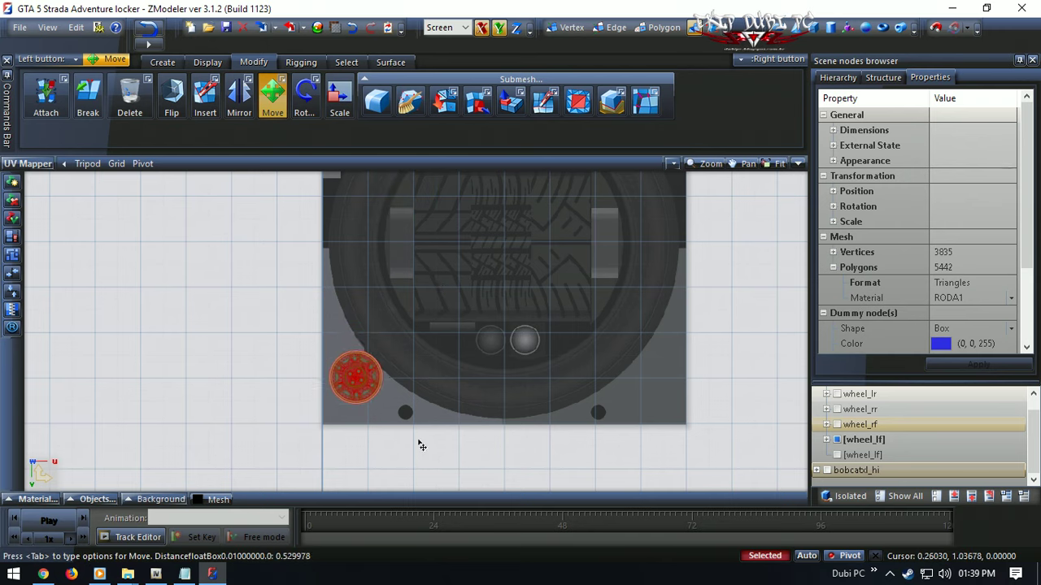
- Shrink the rim mapping to a small spot and reposition it within the texture's lower-left plain grey area
{"action": "left_click", "coordinate": [336, 94]}
{"action": "left_click_drag", "start_coordinate": [242, 314], "coordinate": [445, 459]}
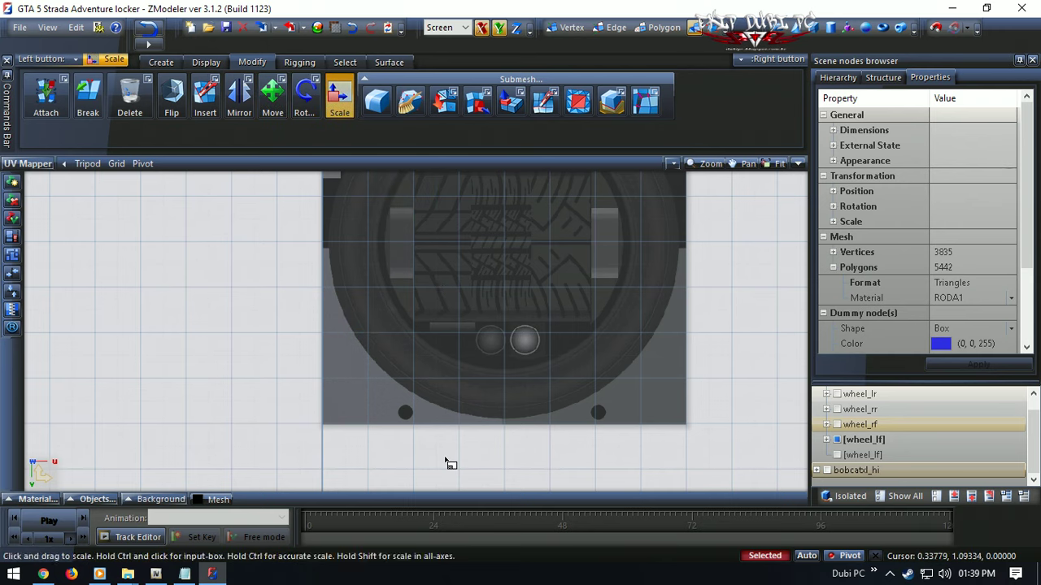
{"action": "left_click", "coordinate": [272, 96]}
{"action": "left_click_drag", "start_coordinate": [407, 342], "coordinate": [424, 442]}
{"action": "key", "text": "space"}
{"action": "left_click", "coordinate": [797, 163]}
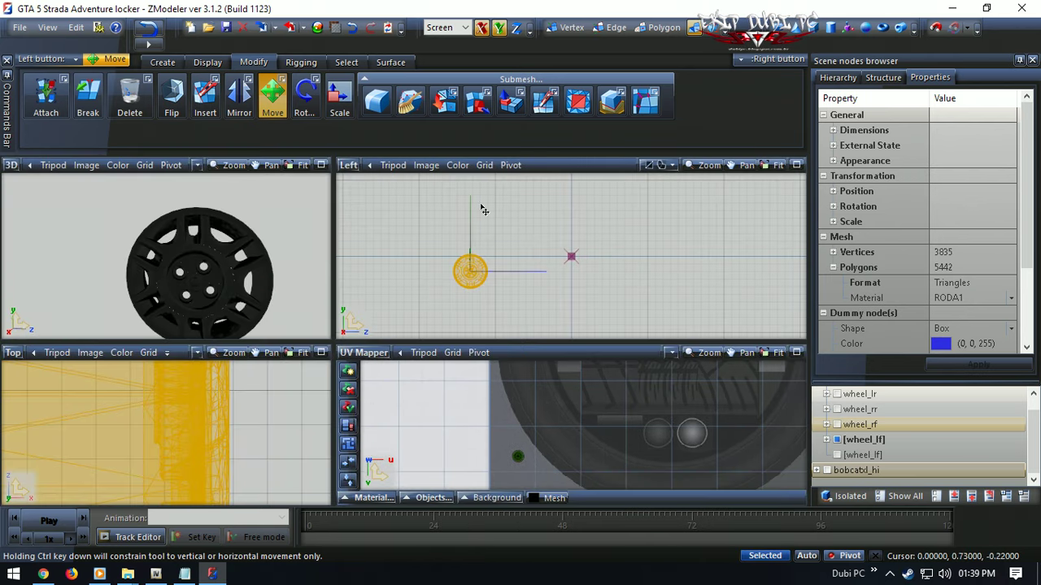
- Enlarge the 3D view of the rim, then open RODA1's material properties and the texture selection for its DETAIL layer
{"action": "left_click", "coordinate": [324, 169]}
{"action": "mouse_move", "coordinate": [422, 299]}
{"action": "middle_mouse_down"}
{"action": "mouse_move", "coordinate": [409, 300]}
{"action": "mouse_move", "coordinate": [419, 305]}
{"action": "middle_mouse_up"}
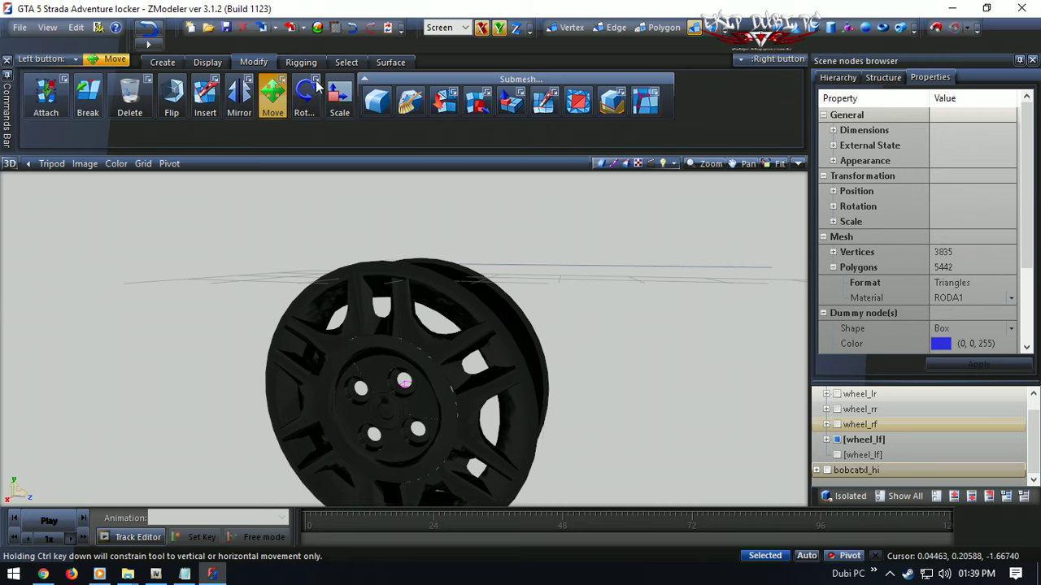
{"action": "left_click", "coordinate": [317, 28]}
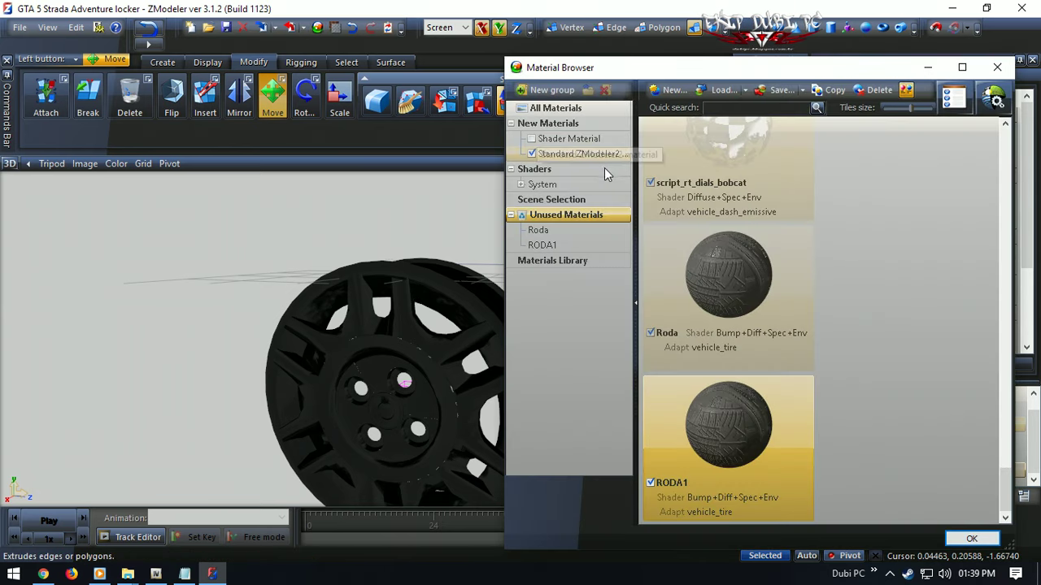
{"action": "double_click", "coordinate": [726, 418]}
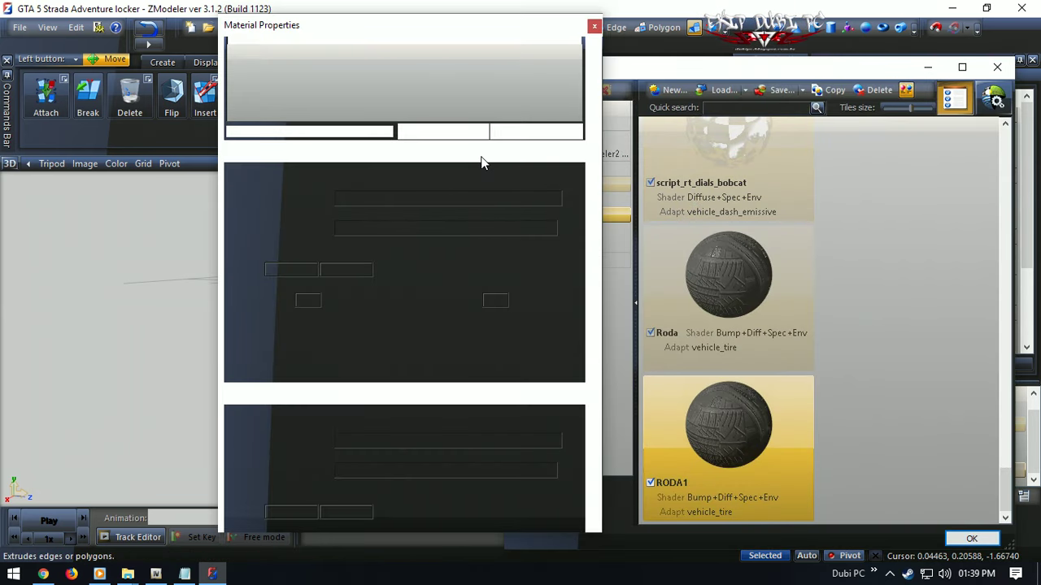
{"action": "left_click", "coordinate": [403, 23]}
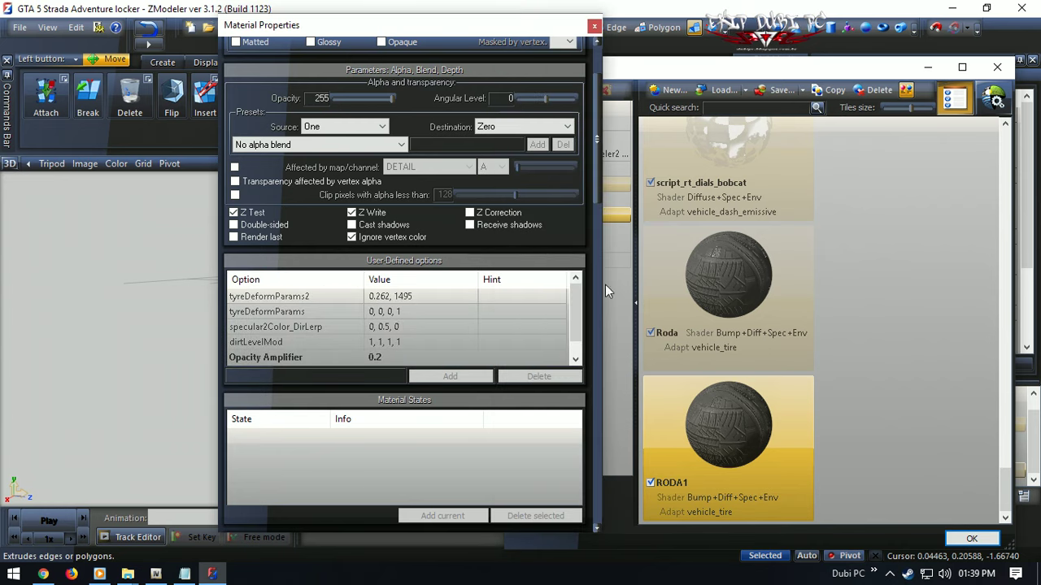
{"action": "left_click_drag", "start_coordinate": [598, 185], "coordinate": [601, 264]}
{"action": "left_click", "coordinate": [531, 234]}
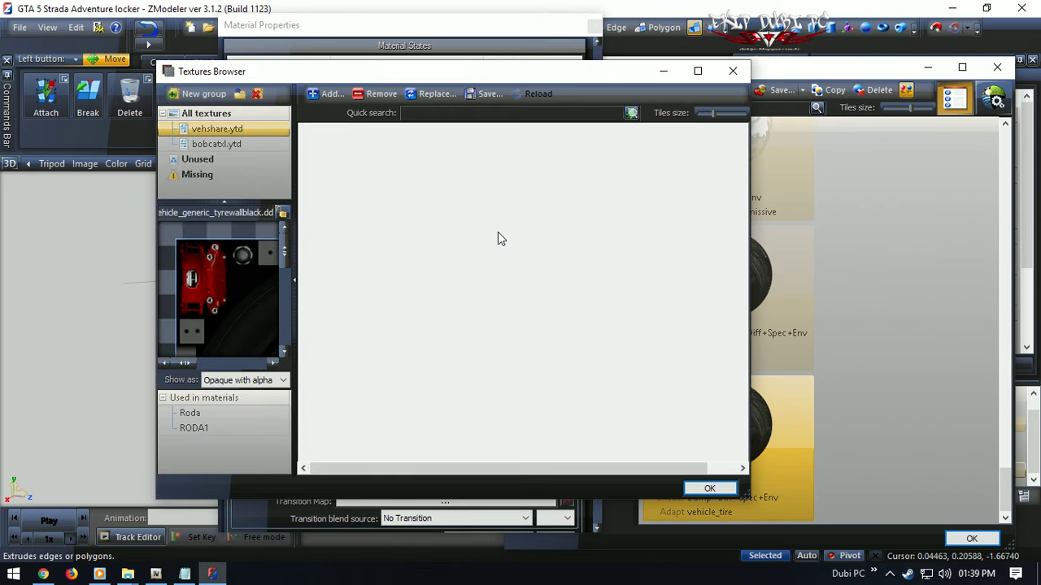
- Find the plain grey 2.bmp among all textures and assign it as RODA1's DETAIL texture map
{"action": "scroll", "coordinate": [495, 261], "scroll_direction": "down", "scroll_amount": 2}
{"action": "scroll", "coordinate": [495, 262], "scroll_direction": "down", "scroll_amount": 6}
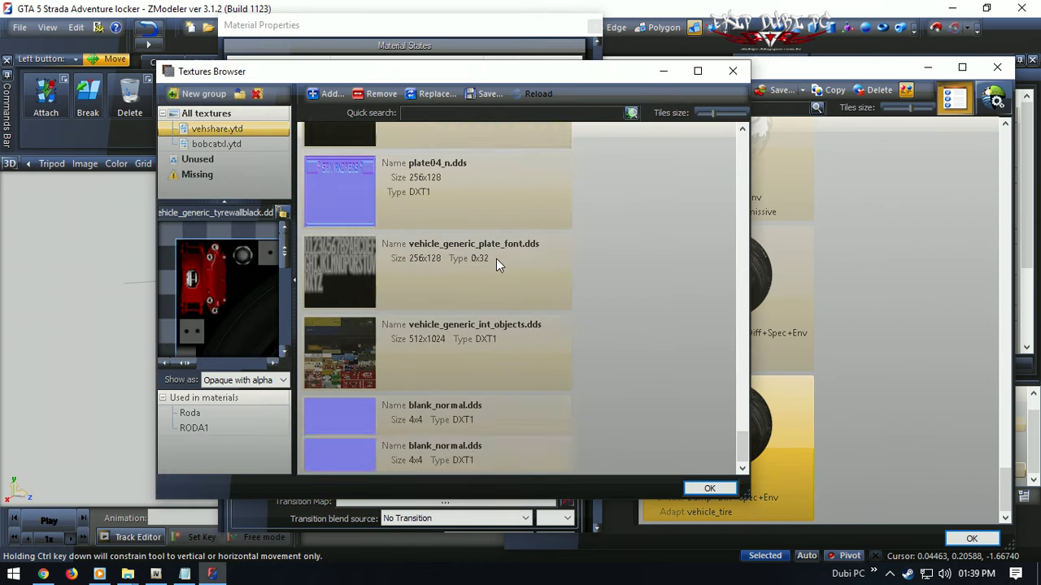
{"action": "scroll", "coordinate": [496, 258], "scroll_direction": "up", "scroll_amount": 2}
{"action": "scroll", "coordinate": [505, 280], "scroll_direction": "down", "scroll_amount": 3}
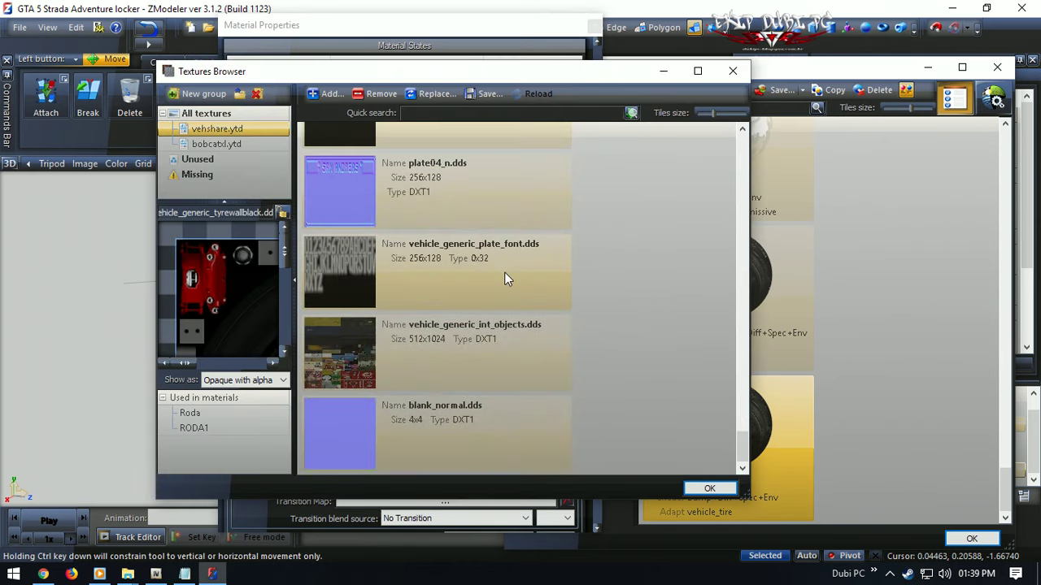
{"action": "left_click_drag", "start_coordinate": [742, 443], "coordinate": [738, 390]}
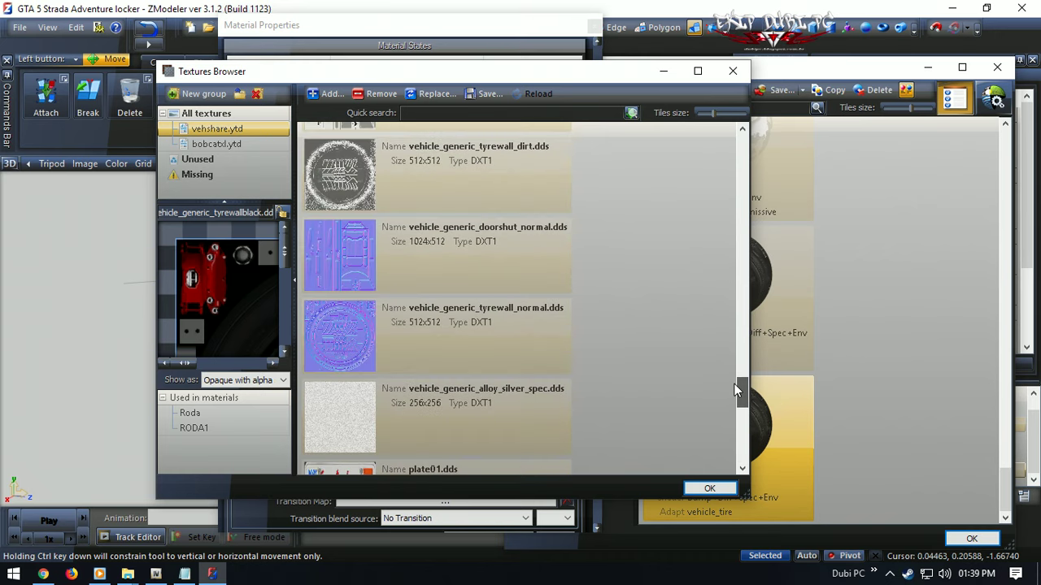
{"action": "left_click", "coordinate": [247, 116]}
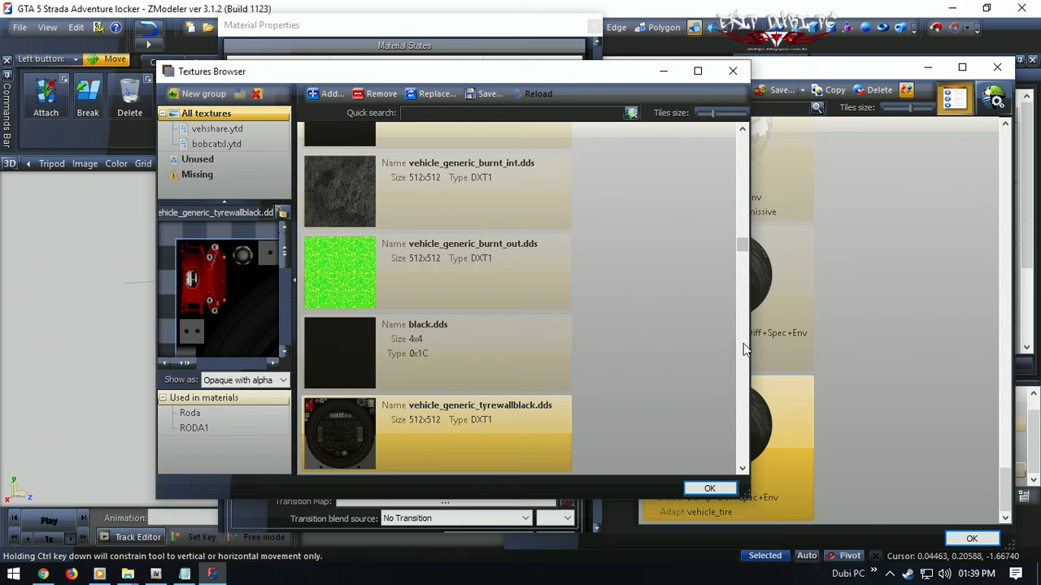
{"action": "left_click_drag", "start_coordinate": [743, 258], "coordinate": [742, 442]}
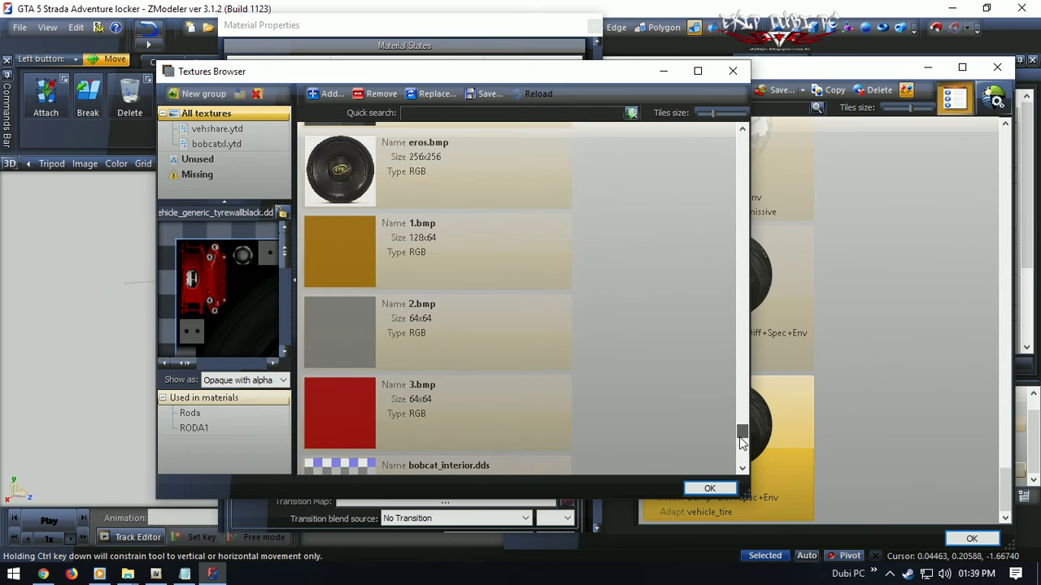
{"action": "left_click", "coordinate": [488, 329]}
{"action": "left_click", "coordinate": [709, 489]}
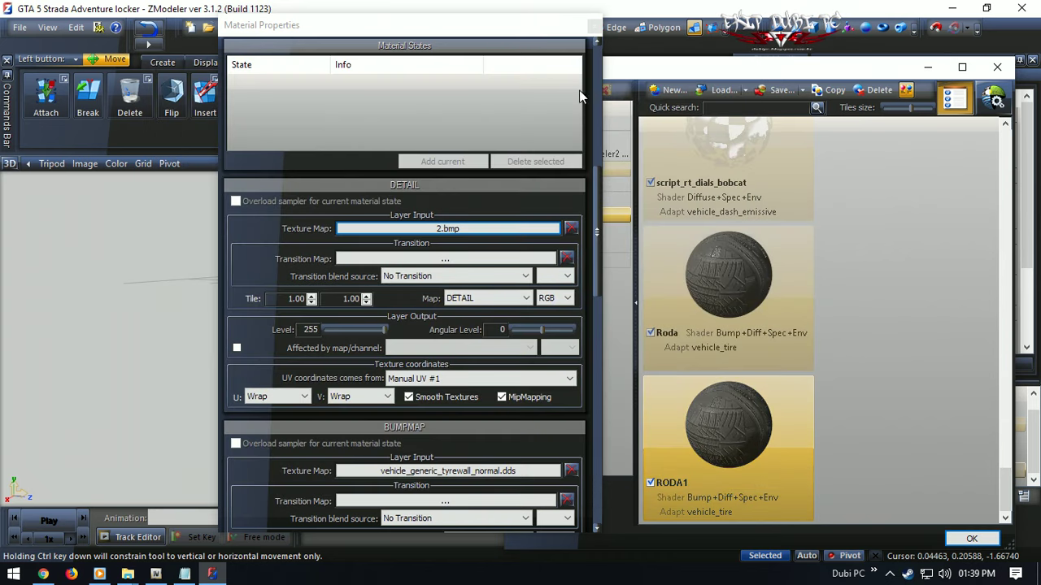
{"action": "left_click", "coordinate": [594, 25]}
- Examine the rim in 3D and review RODA1's color, alpha and user-defined parameters
{"action": "middle_click_drag", "start_coordinate": [453, 277], "coordinate": [407, 306]}
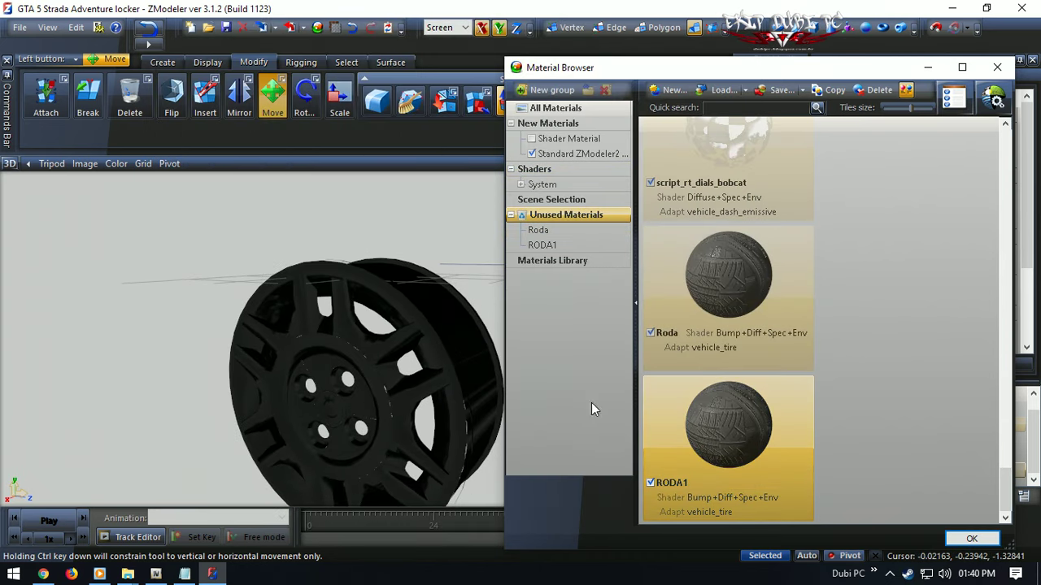
{"action": "scroll", "coordinate": [402, 328], "scroll_direction": "down", "scroll_amount": 3}
{"action": "double_click", "coordinate": [746, 424]}
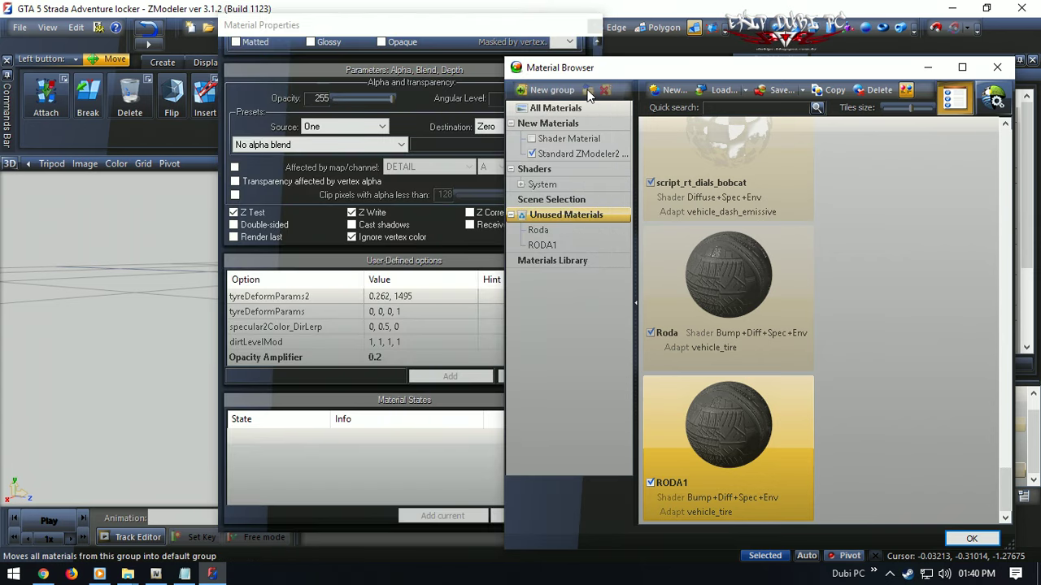
{"action": "left_click_drag", "start_coordinate": [493, 31], "coordinate": [639, 28]}
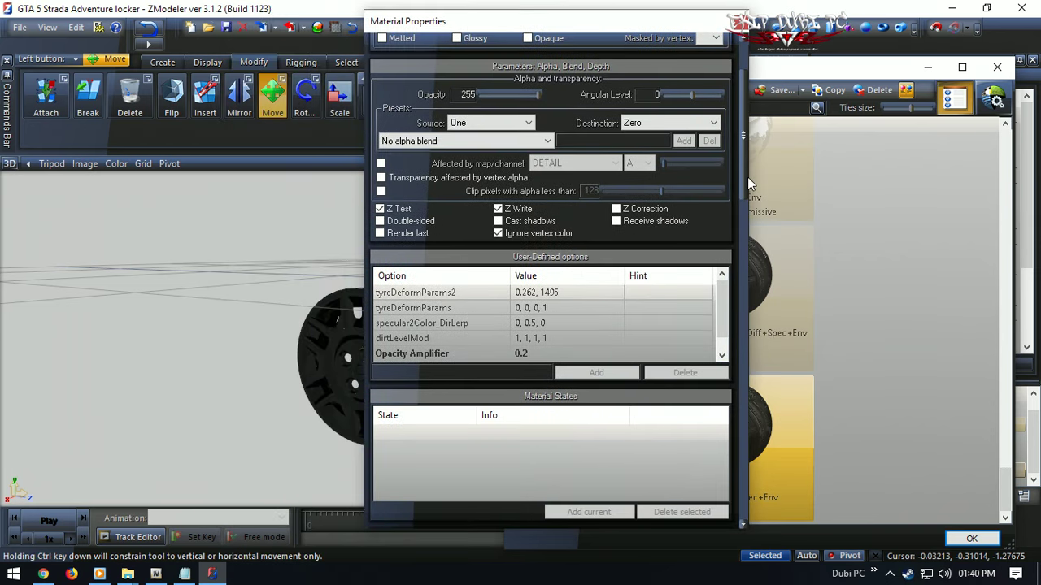
{"action": "left_click_drag", "start_coordinate": [745, 183], "coordinate": [738, 94]}
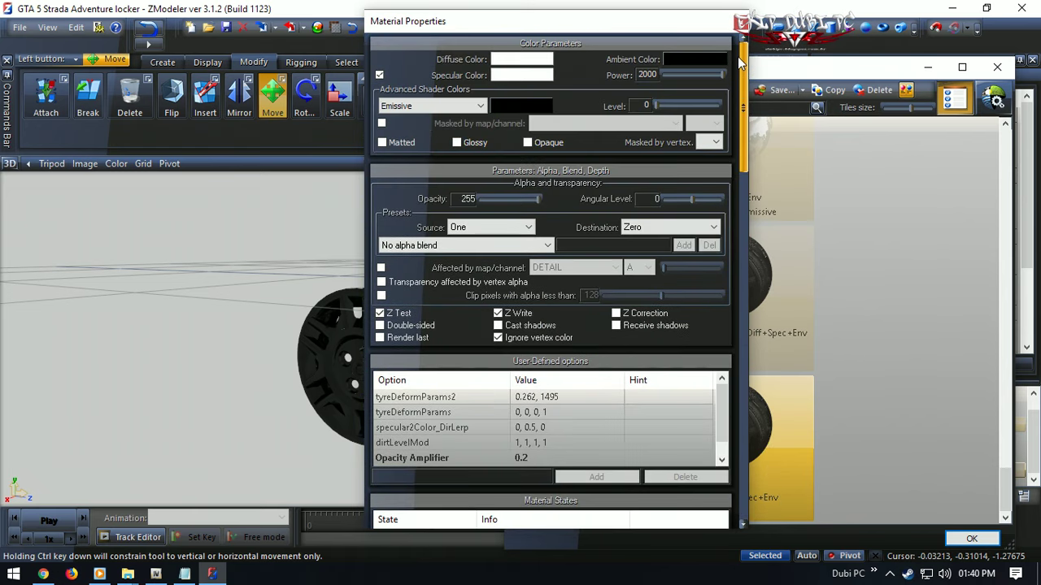
{"action": "left_click", "coordinate": [738, 25]}
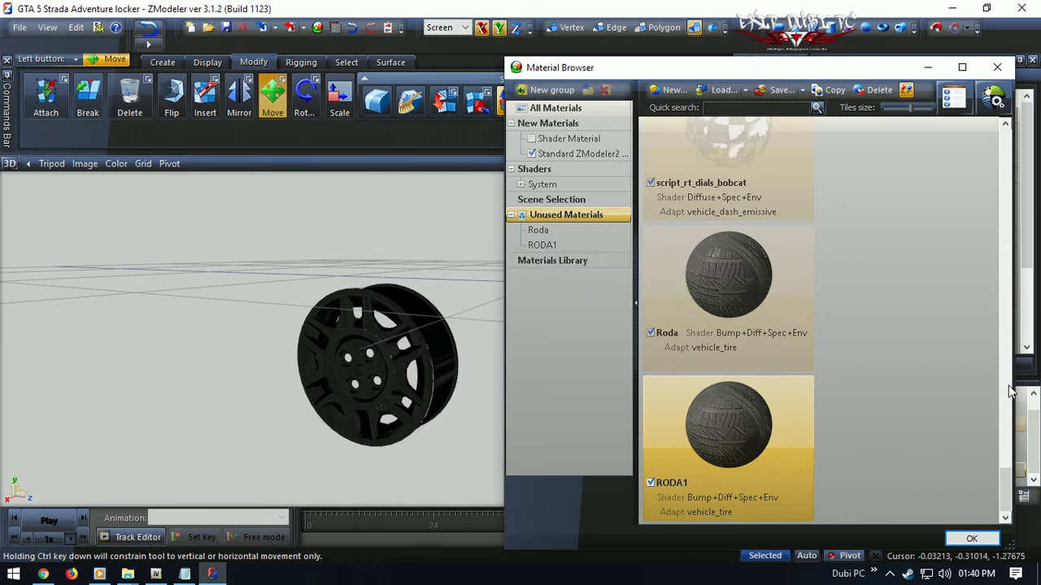
{"action": "left_click", "coordinate": [972, 538]}
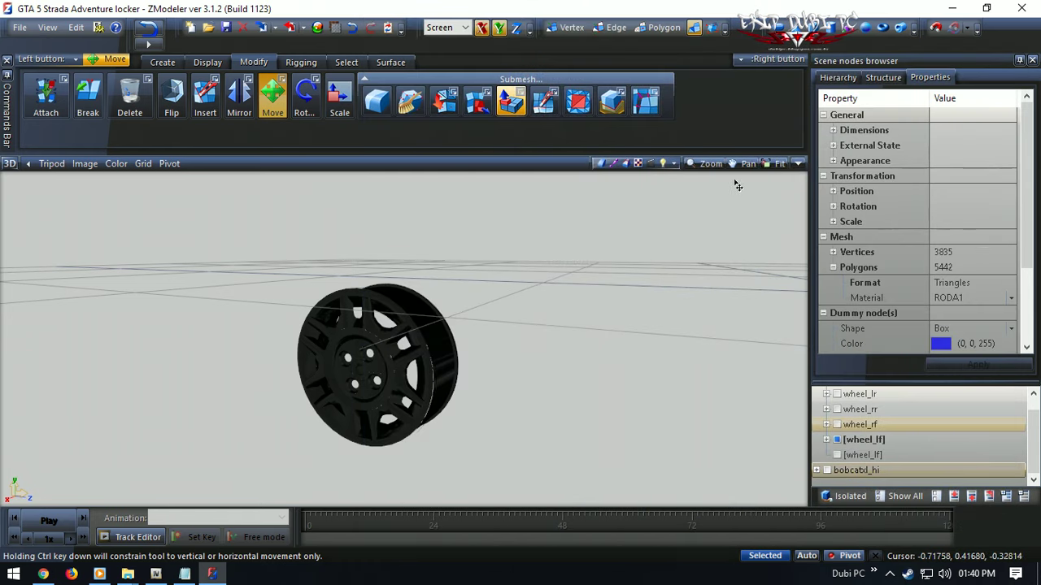
- Restore the multi-view layout and show the second wheel_lf part alongside the rim
{"action": "left_click", "coordinate": [798, 164]}
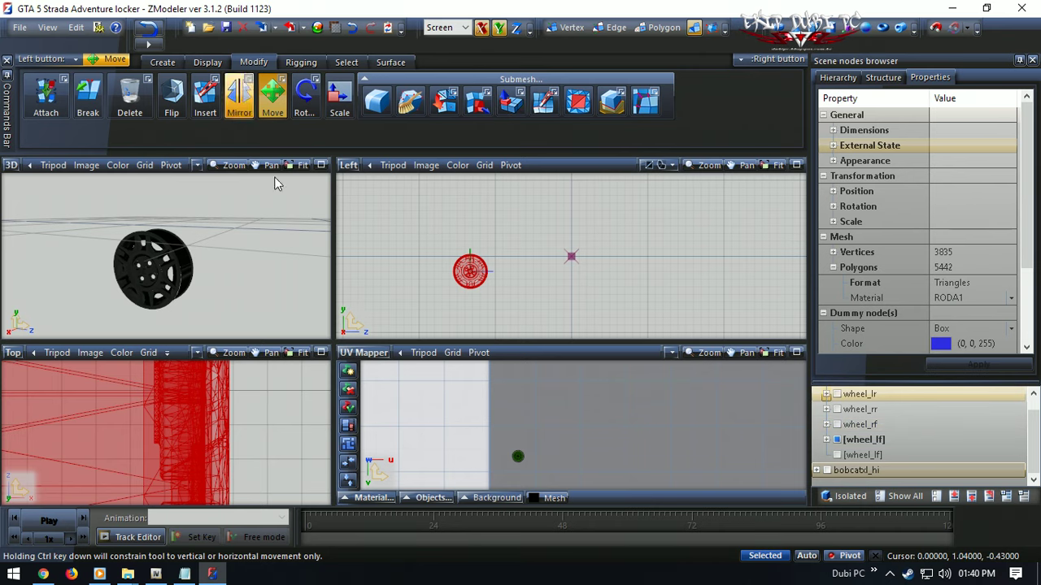
{"action": "left_click", "coordinate": [837, 455]}
{"action": "scroll", "coordinate": [451, 272], "scroll_direction": "up", "scroll_amount": 3}
{"action": "key", "text": "Escape"}
{"action": "scroll", "coordinate": [451, 273], "scroll_direction": "up", "scroll_amount": 4}
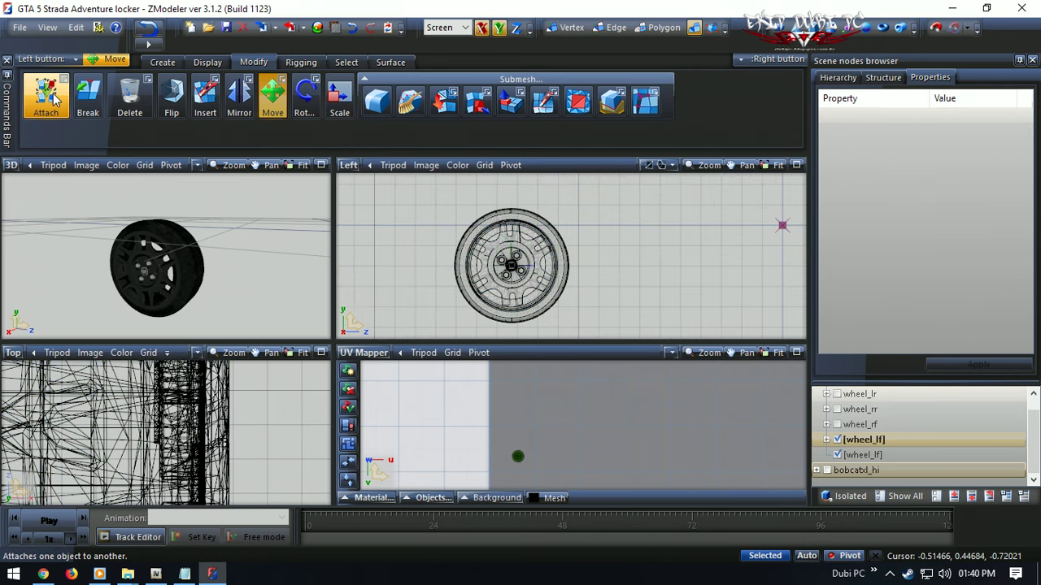
- Attach the rim and the tire part together as a single wheel_lf object
{"action": "left_click", "coordinate": [46, 96]}
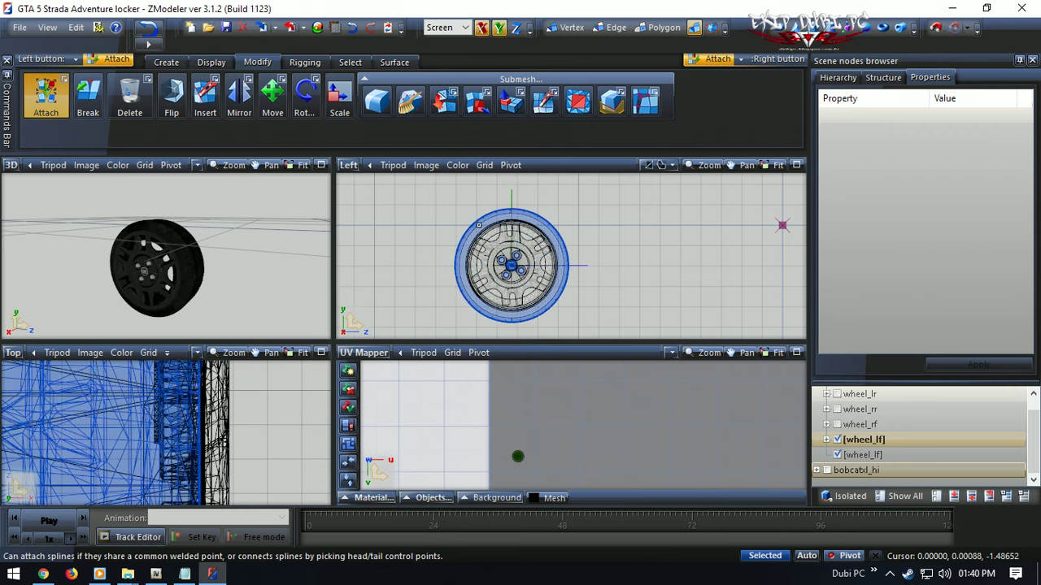
{"action": "left_click", "coordinate": [478, 225]}
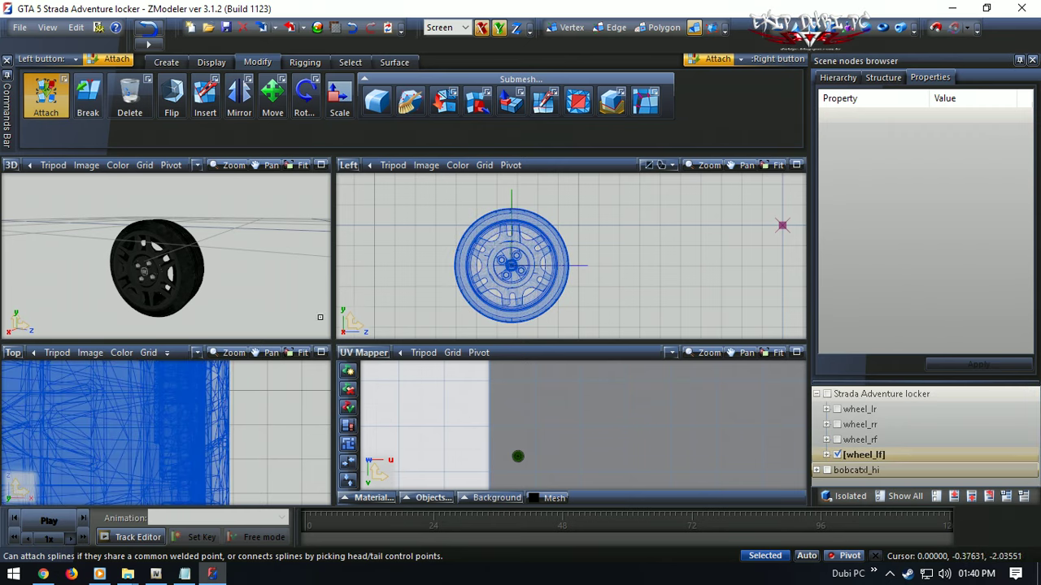
{"action": "scroll", "coordinate": [492, 292], "scroll_direction": "up", "scroll_amount": 1}
{"action": "middle_click_drag", "start_coordinate": [247, 257], "coordinate": [207, 253]}
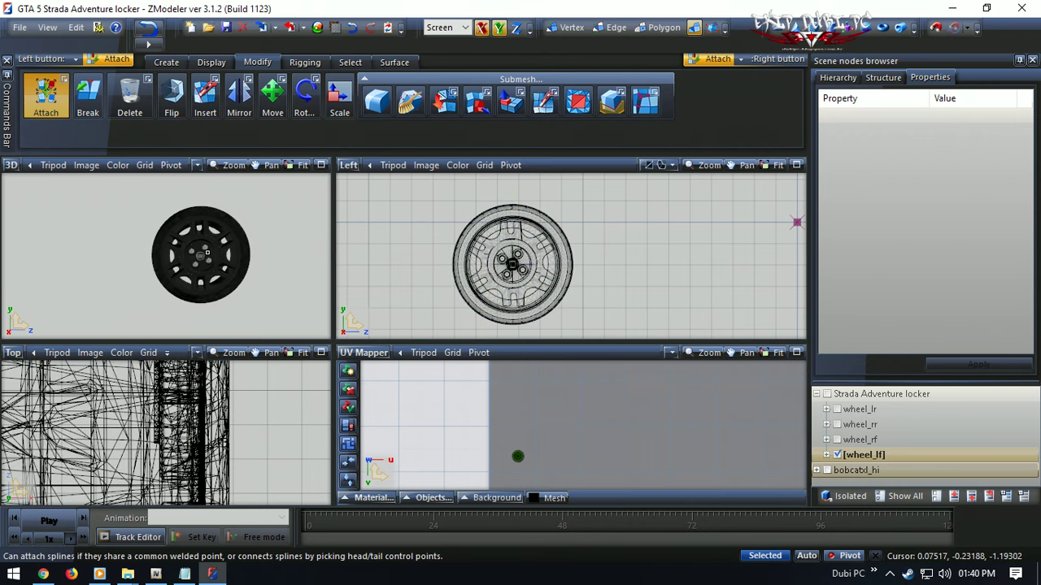
- Show wheel_lr, wheel_rr and wheel_rf, and move all four wheel nodes into the chassis of bobcatxl_hi
{"action": "left_click", "coordinate": [874, 412]}
{"action": "left_click_drag", "start_coordinate": [855, 417], "coordinate": [864, 458]}
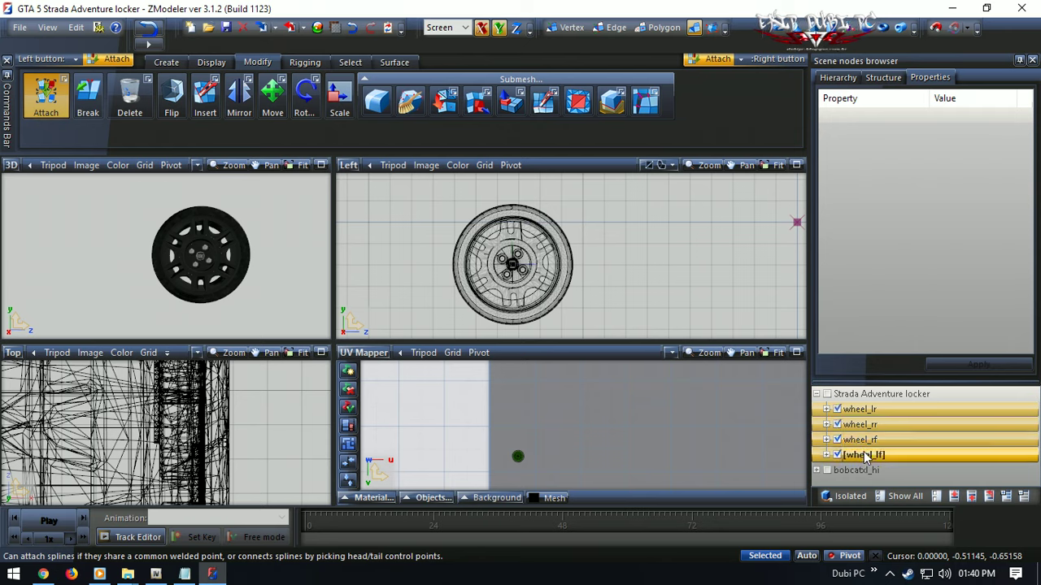
{"action": "left_click", "coordinate": [816, 470]}
{"action": "left_click", "coordinate": [836, 408]}
{"action": "scroll", "coordinate": [872, 454], "scroll_direction": "up", "scroll_amount": 2}
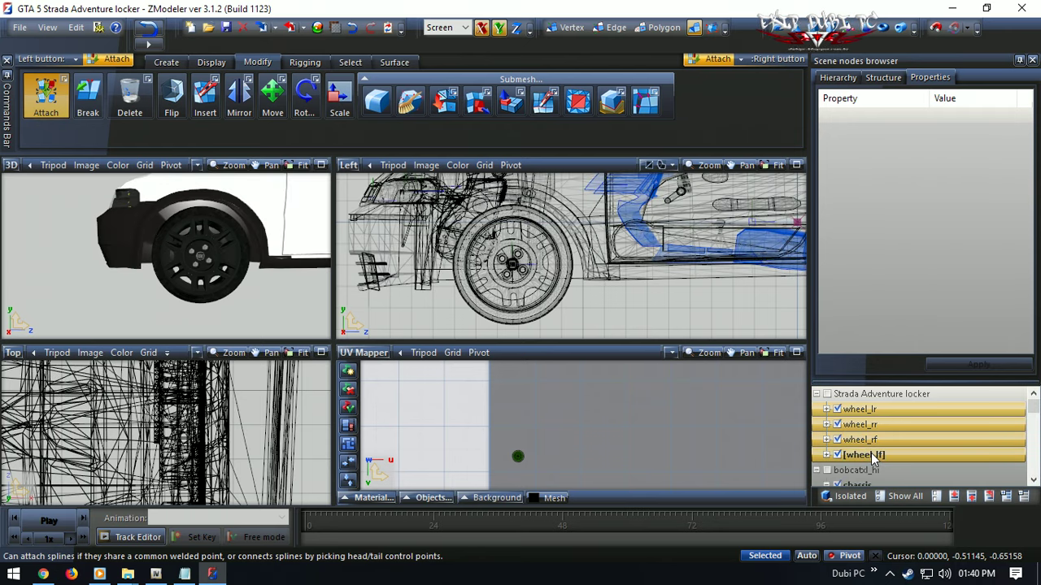
{"action": "left_click_drag", "start_coordinate": [874, 459], "coordinate": [845, 351]}
{"action": "scroll", "coordinate": [887, 416], "scroll_direction": "up", "scroll_amount": 2}
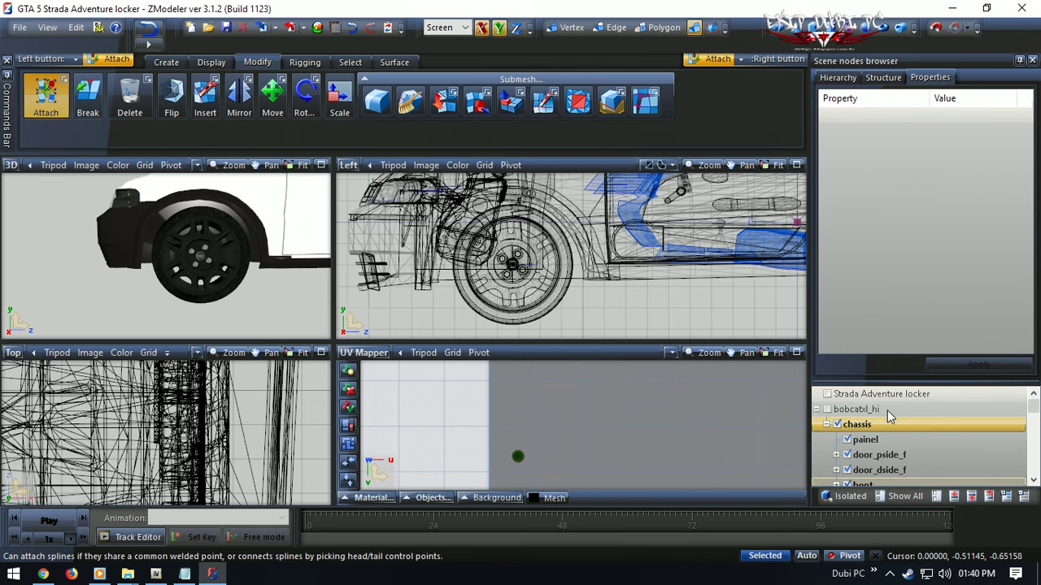
- Delete the empty Strada Adventure locker node from the scene hierarchy
{"action": "right_click", "coordinate": [899, 397]}
{"action": "mouse_move", "coordinate": [938, 405]}
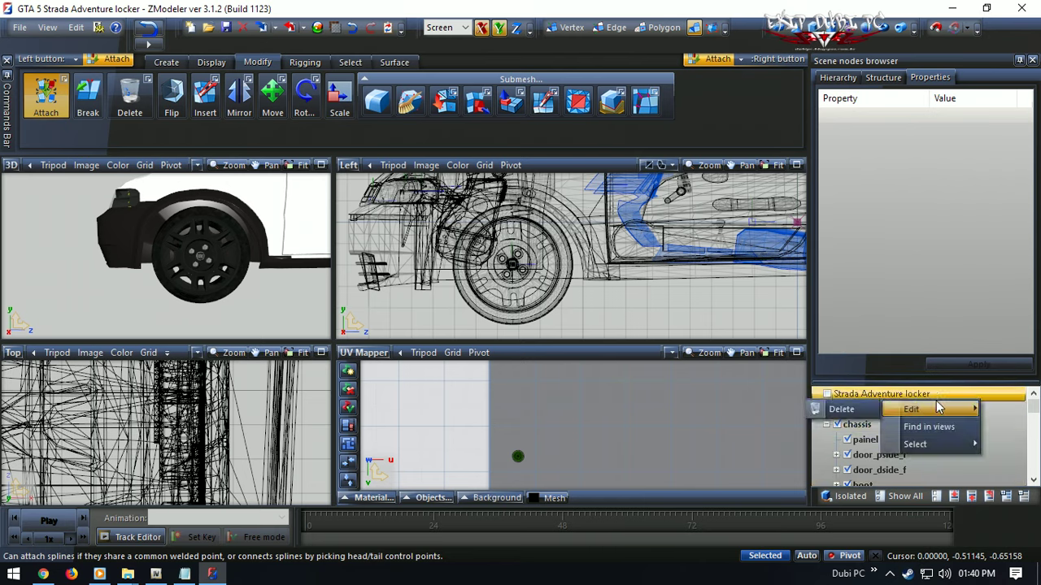
{"action": "left_click", "coordinate": [841, 409]}
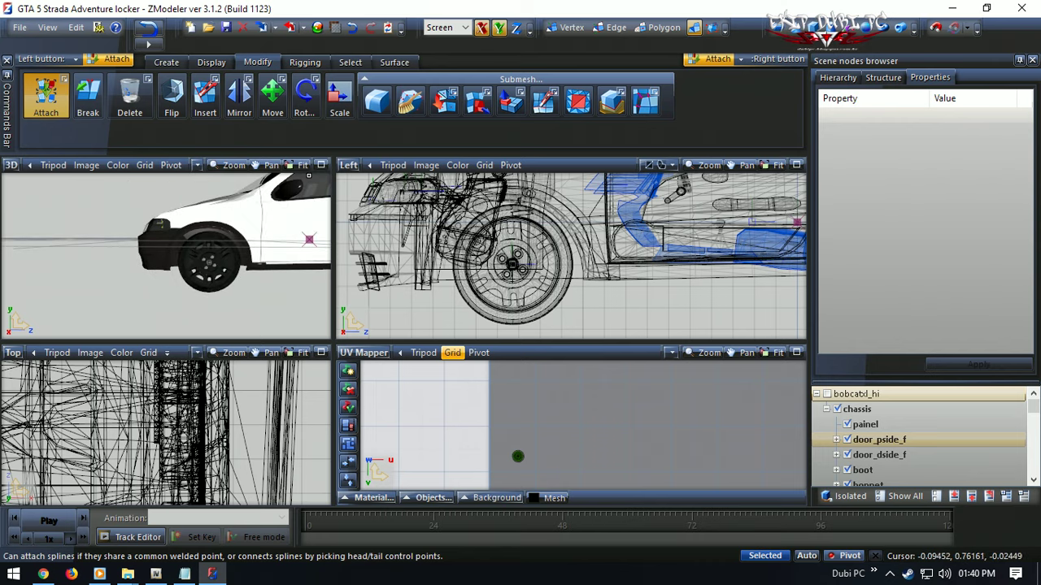
- Show the whole bobcatxl_hi model in an enlarged 3D view, collapse its node tree and save the scene
{"action": "left_click", "coordinate": [321, 165]}
{"action": "middle_click_drag", "start_coordinate": [374, 285], "coordinate": [496, 293]}
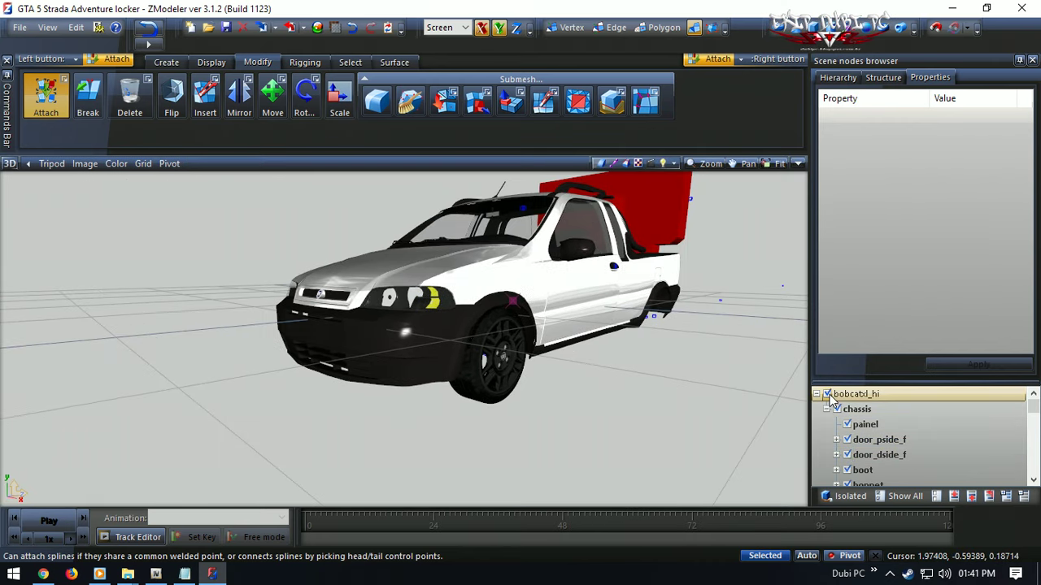
{"action": "left_click", "coordinate": [817, 394]}
{"action": "middle_click_drag", "start_coordinate": [514, 220], "coordinate": [507, 248]}
{"action": "left_click", "coordinate": [220, 34]}
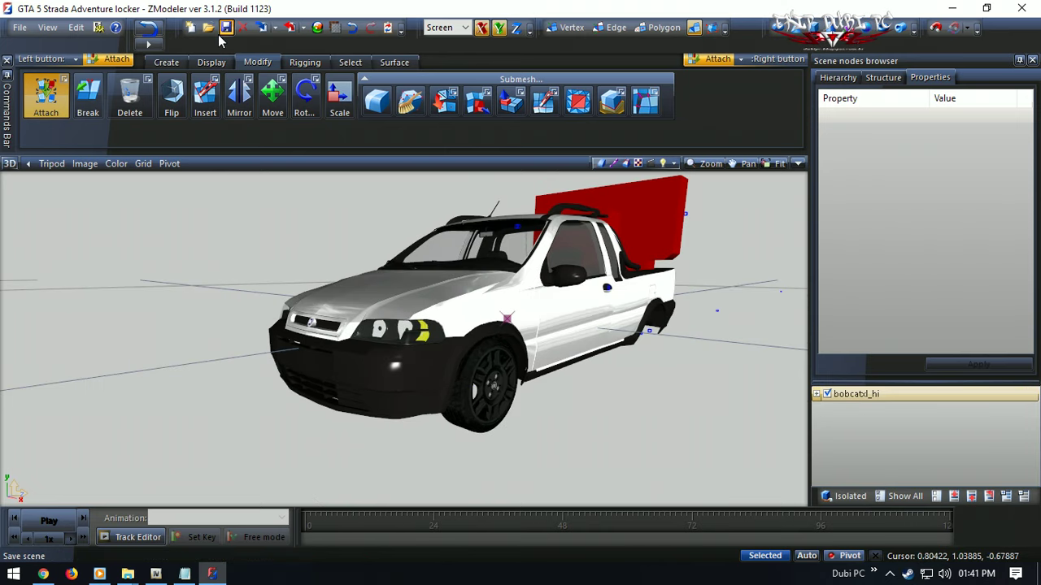
{"action": "left_click", "coordinate": [221, 33]}
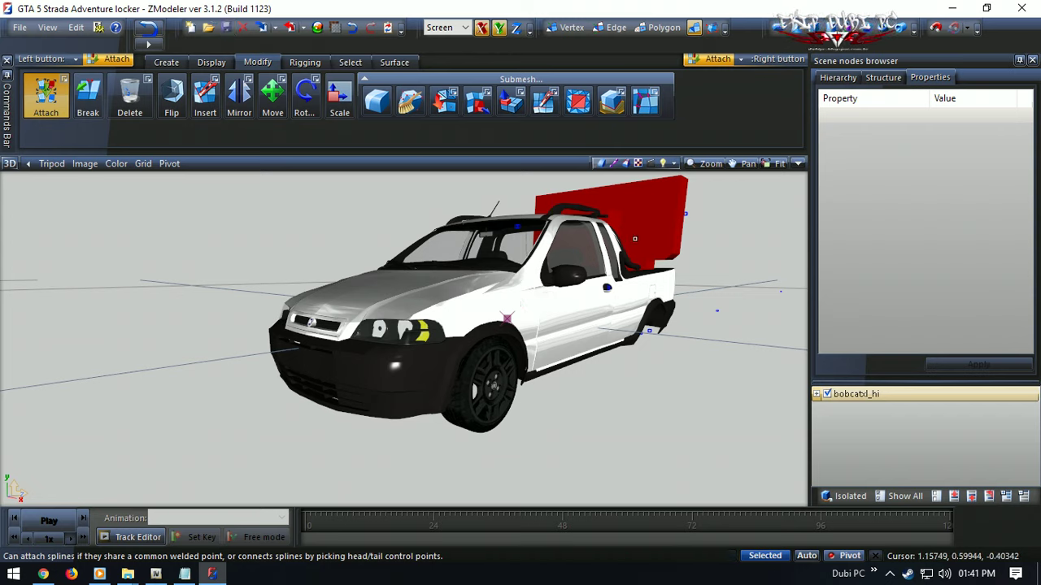
- Select the entire bobcatxl_hi model and review the materials listed for its polygons
{"action": "left_click", "coordinate": [593, 218]}
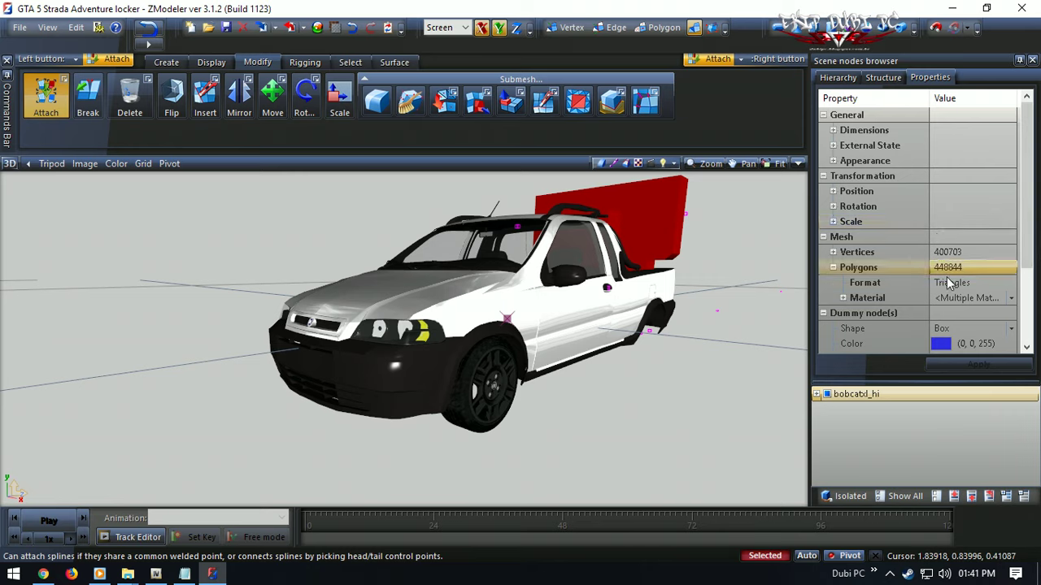
{"action": "left_click", "coordinate": [843, 296]}
{"action": "scroll", "coordinate": [891, 300], "scroll_direction": "down", "scroll_amount": 5}
{"action": "scroll", "coordinate": [894, 293], "scroll_direction": "up", "scroll_amount": 4}
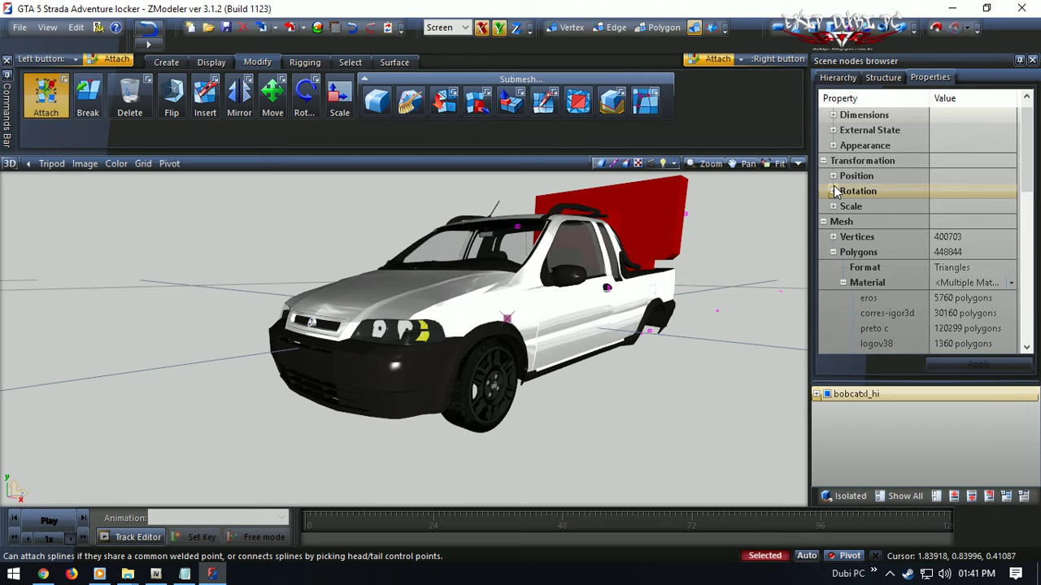
{"action": "scroll", "coordinate": [843, 223], "scroll_direction": "down", "scroll_amount": 8}
{"action": "scroll", "coordinate": [844, 224], "scroll_direction": "up", "scroll_amount": 10}
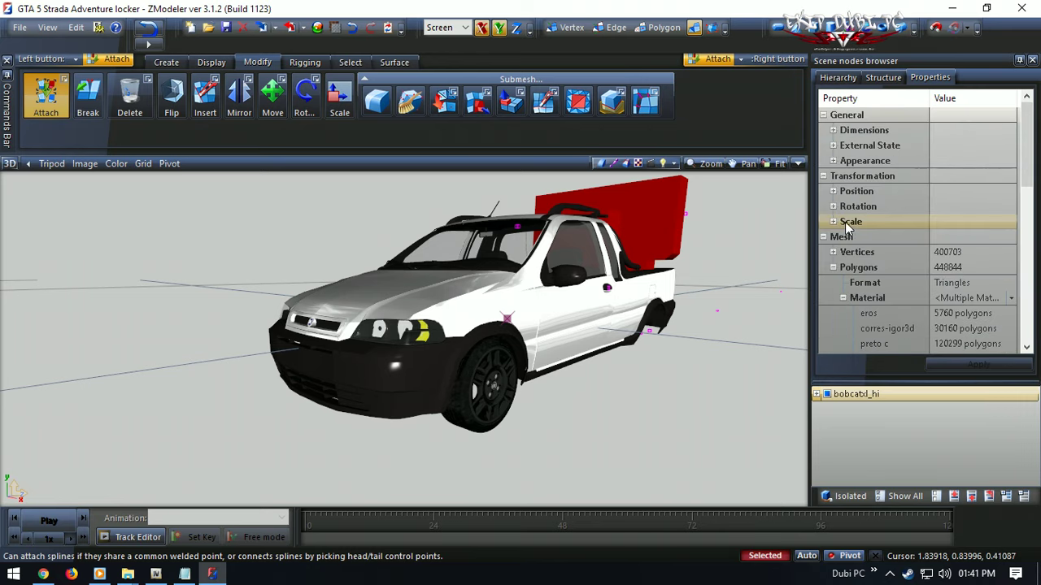
- Apply a vertex format with Normals, Tangents, Diffuse Color, Specular Color and Deformable enabled to the bobcatxl_hi model
{"action": "left_click", "coordinate": [833, 252]}
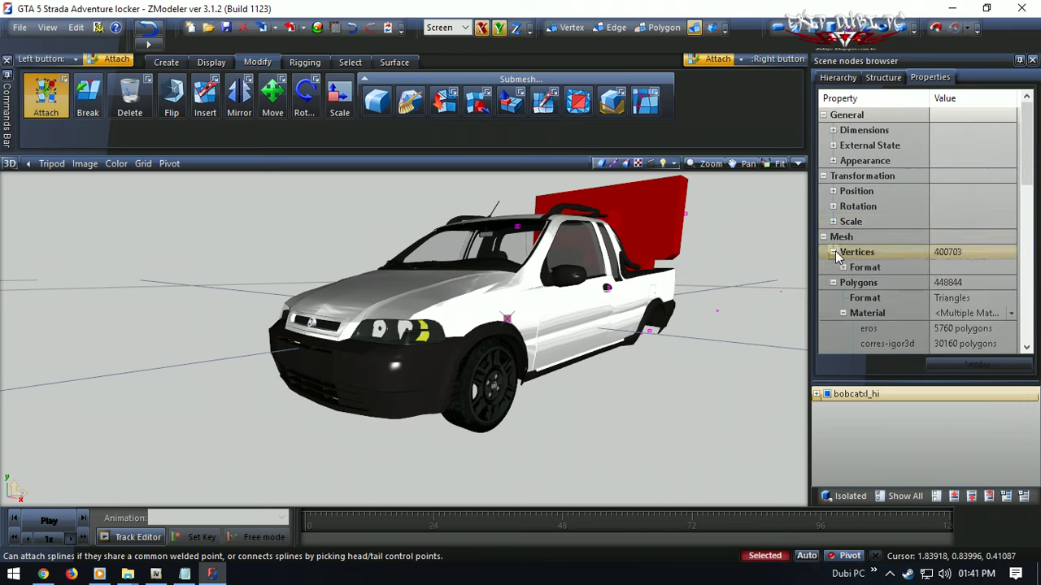
{"action": "left_click", "coordinate": [843, 267]}
{"action": "left_click", "coordinate": [939, 235]}
{"action": "left_click", "coordinate": [935, 253]}
{"action": "left_click", "coordinate": [939, 267]}
{"action": "left_click", "coordinate": [939, 282]}
{"action": "left_click", "coordinate": [939, 298]}
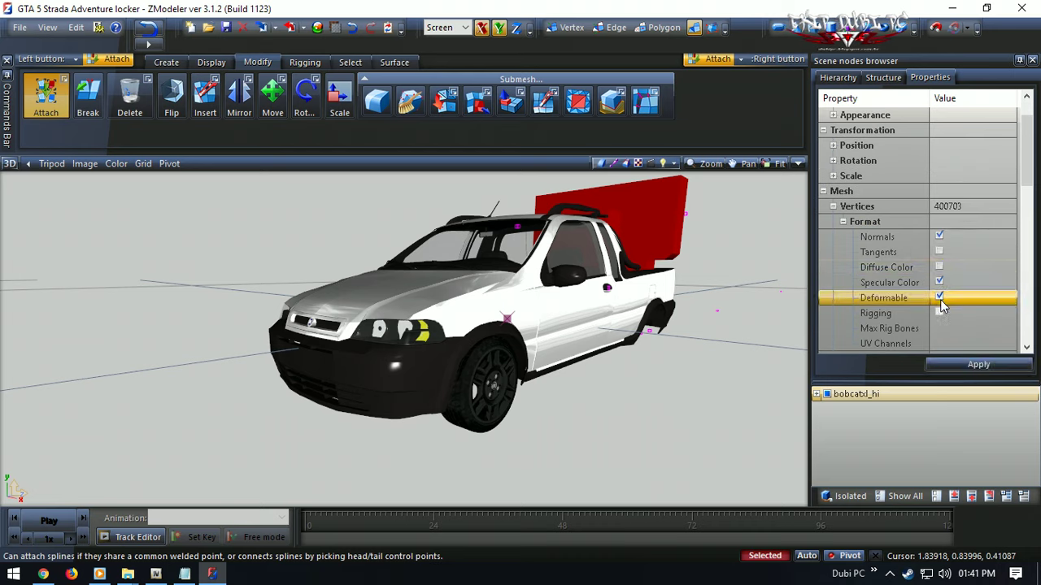
{"action": "left_click", "coordinate": [940, 313]}
{"action": "left_click", "coordinate": [939, 252]}
{"action": "left_click", "coordinate": [939, 267]}
{"action": "left_click", "coordinate": [978, 365]}
- Enable Rigging in the model's vertex format, save the scene and apply the format change
{"action": "scroll", "coordinate": [585, 321], "scroll_direction": "up", "scroll_amount": 6}
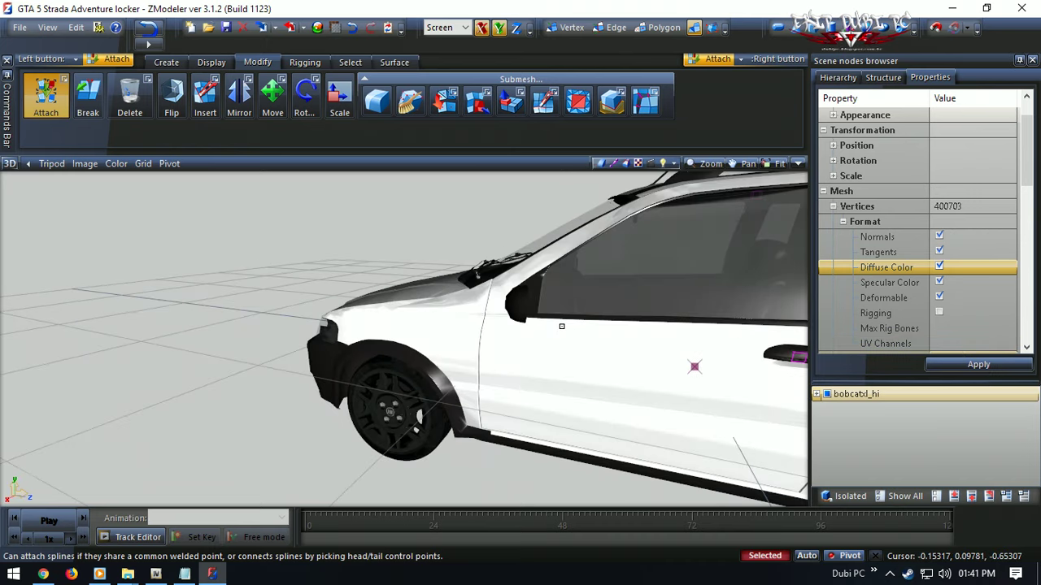
{"action": "scroll", "coordinate": [561, 326], "scroll_direction": "down", "scroll_amount": 6}
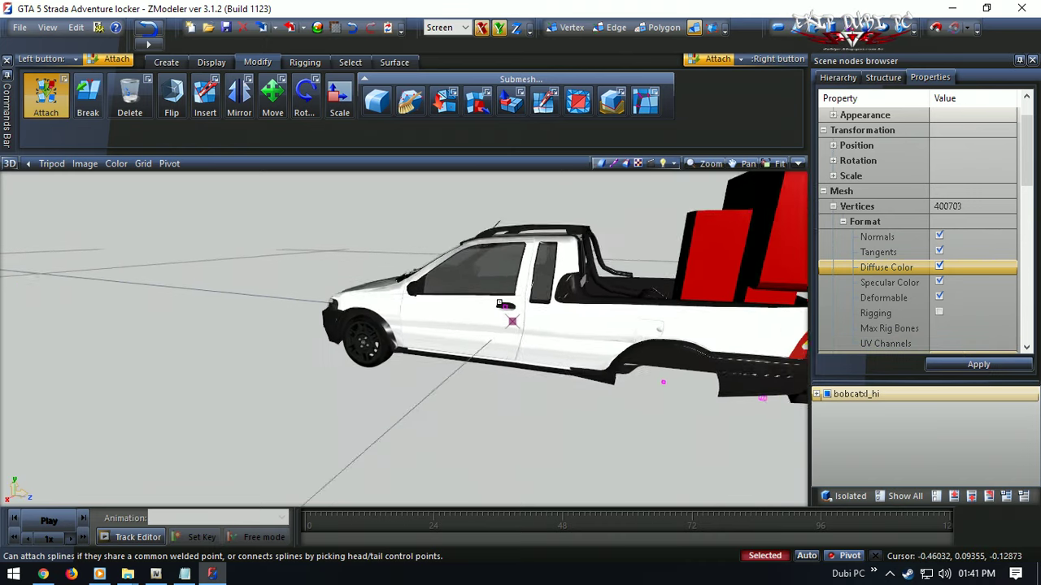
{"action": "middle_click_drag", "start_coordinate": [561, 285], "coordinate": [480, 279]}
{"action": "scroll", "coordinate": [577, 275], "scroll_direction": "down", "scroll_amount": 3}
{"action": "middle_click_drag", "start_coordinate": [578, 276], "coordinate": [415, 251]}
{"action": "scroll", "coordinate": [391, 229], "scroll_direction": "up", "scroll_amount": 2}
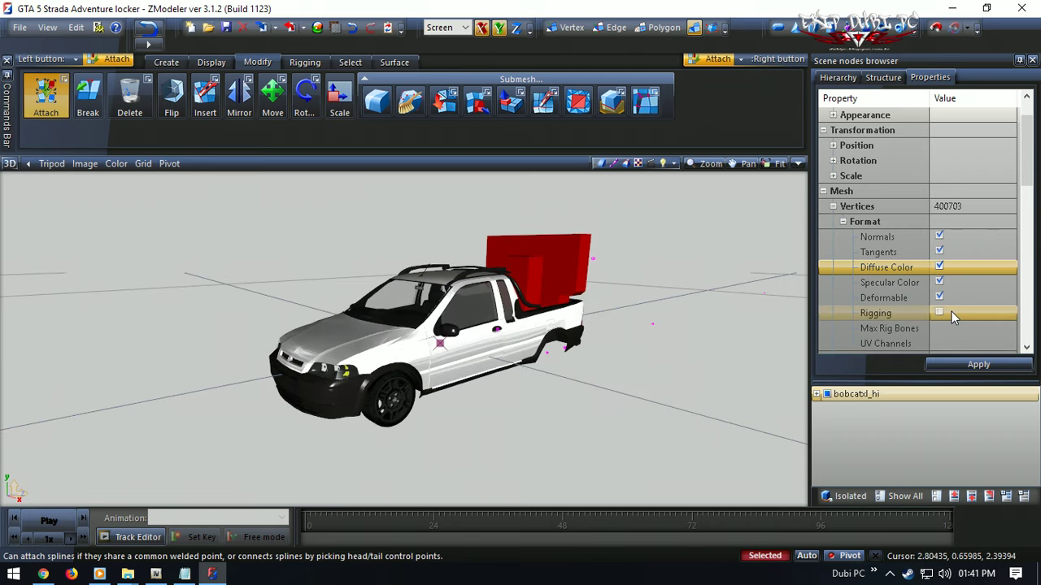
{"action": "left_click", "coordinate": [939, 313]}
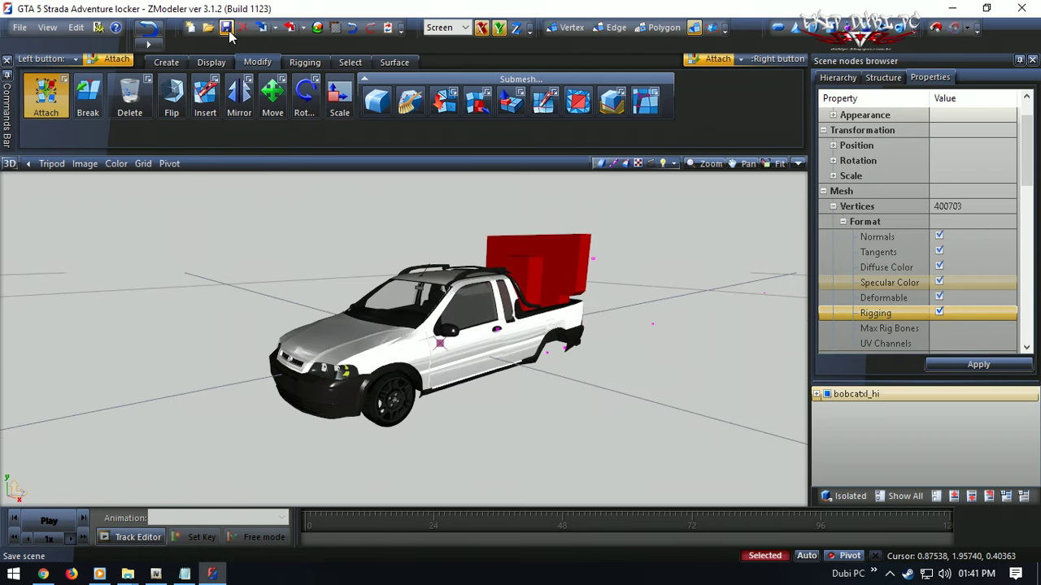
{"action": "left_click", "coordinate": [226, 27]}
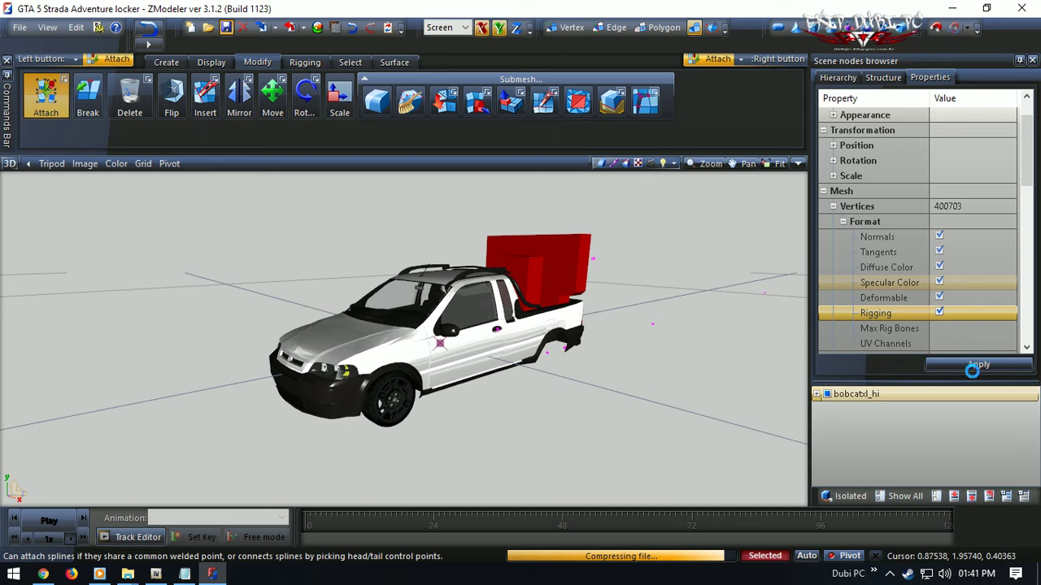
{"action": "left_click", "coordinate": [972, 367]}
- Enable Tangents, Diffuse Color, Specular Color, Deformable and Rigging in the bobcatxl_hi vertex format and apply it
{"action": "scroll", "coordinate": [974, 326], "scroll_direction": "down", "scroll_amount": 4}
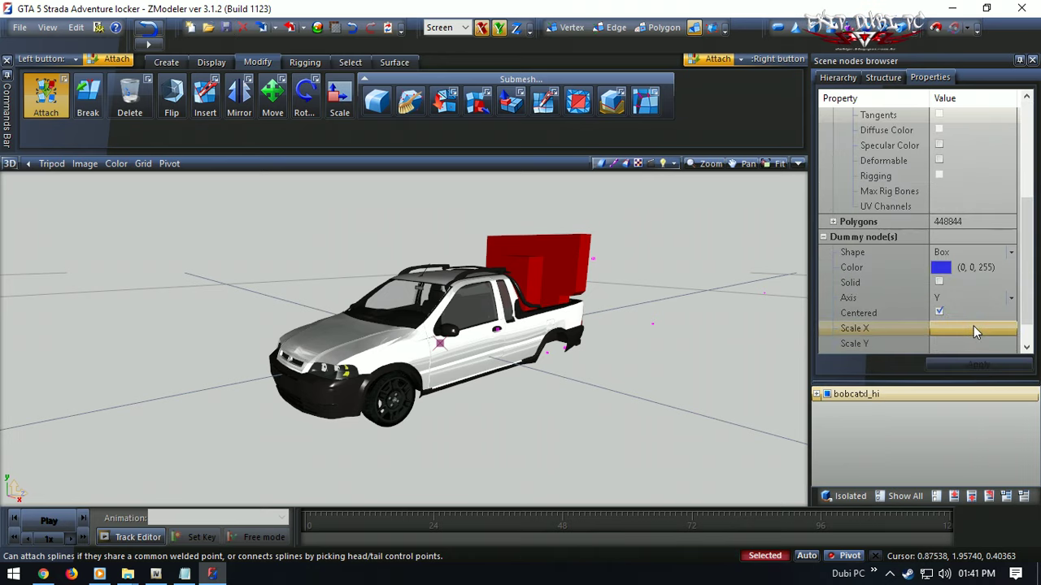
{"action": "scroll", "coordinate": [959, 255], "scroll_direction": "up", "scroll_amount": 2}
{"action": "left_click", "coordinate": [935, 269]}
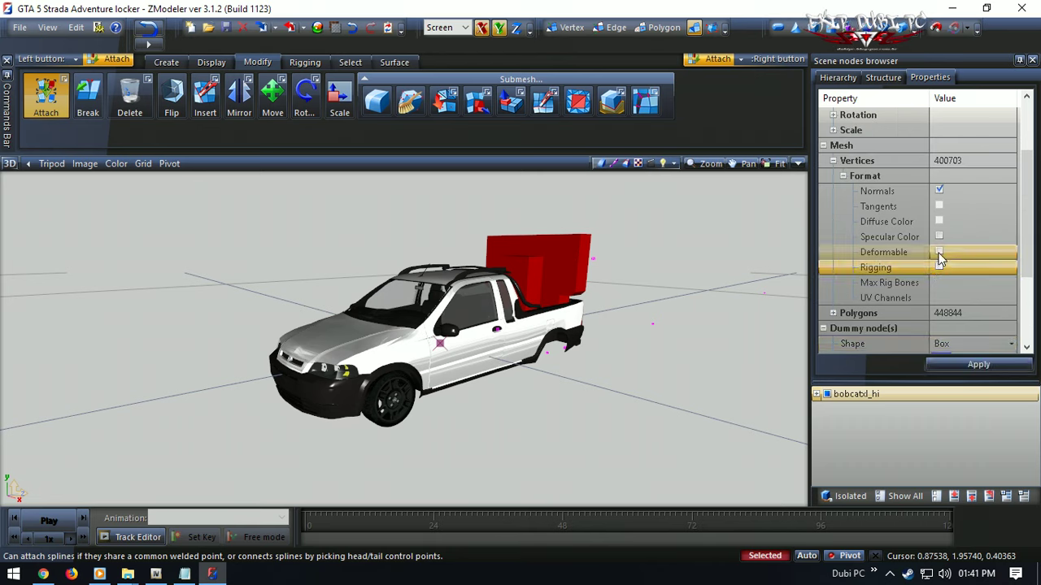
{"action": "left_click", "coordinate": [938, 252]}
{"action": "left_click", "coordinate": [939, 268]}
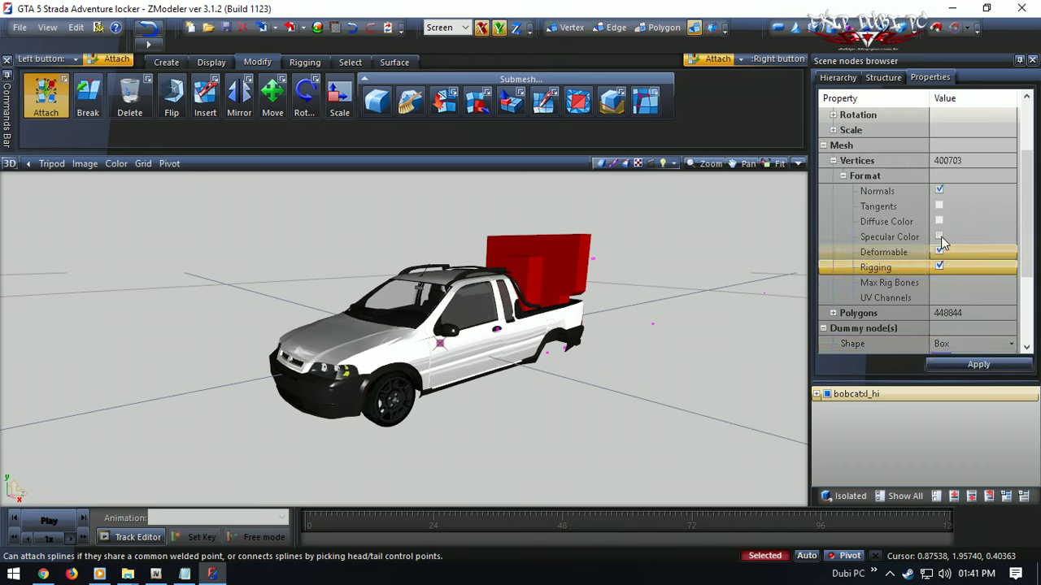
{"action": "left_click", "coordinate": [939, 237]}
{"action": "left_click", "coordinate": [939, 222]}
{"action": "left_click", "coordinate": [939, 219]}
{"action": "left_click", "coordinate": [939, 207]}
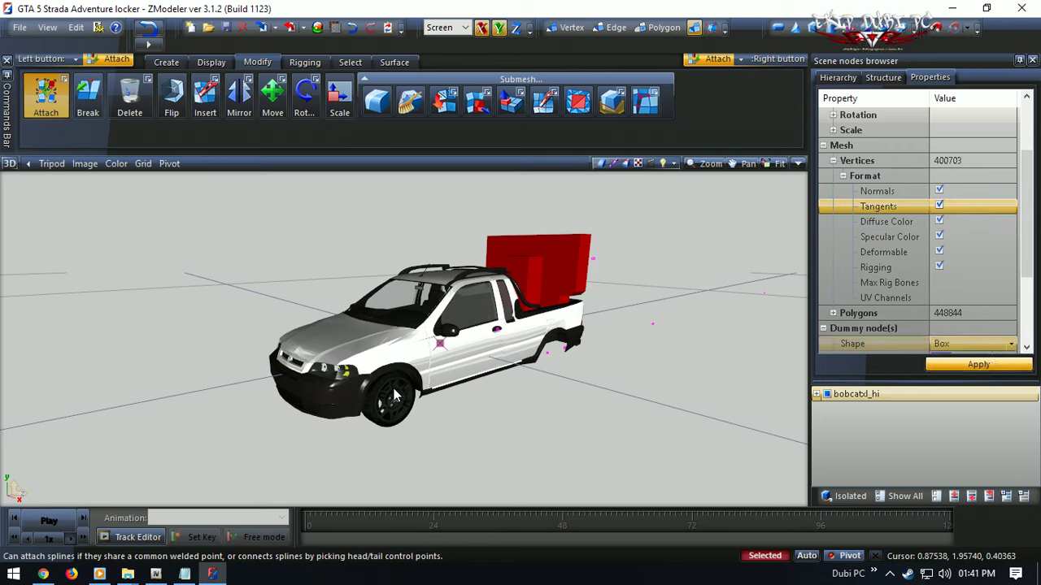
{"action": "middle_click_drag", "start_coordinate": [520, 397], "coordinate": [451, 395]}
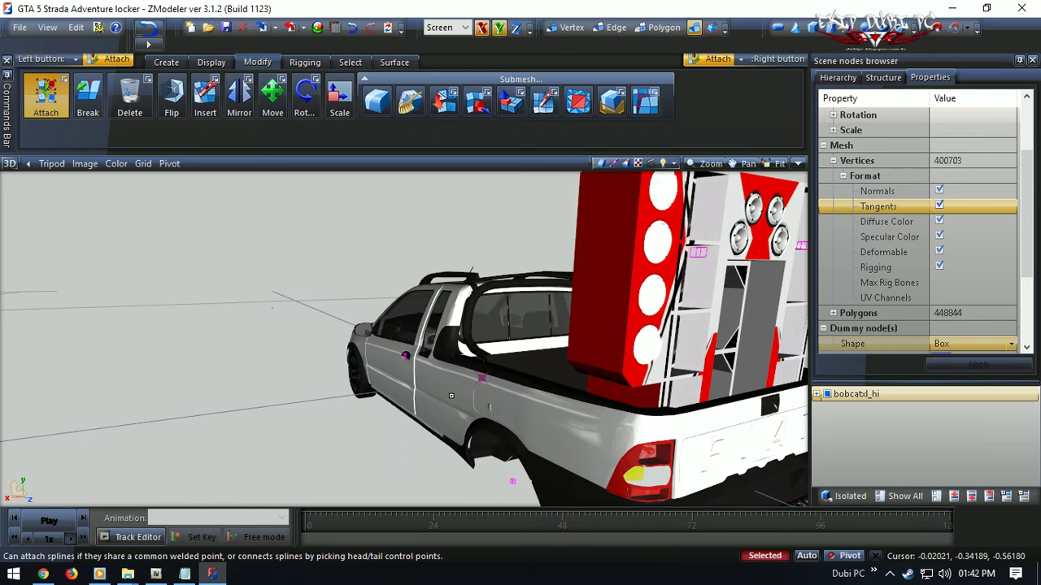
{"action": "middle_click_drag", "start_coordinate": [547, 411], "coordinate": [520, 404]}
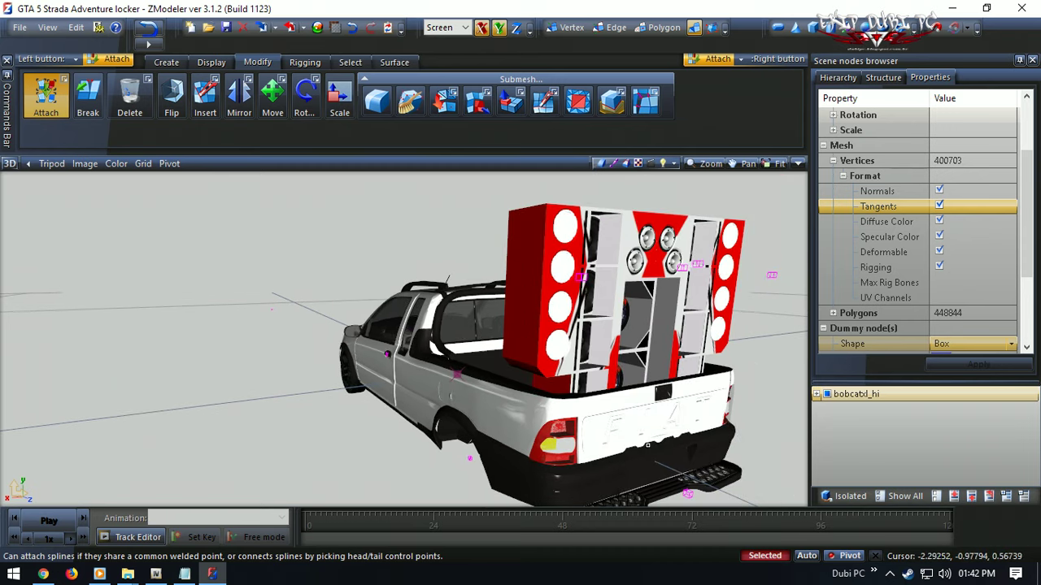
- Turn off Rigging, Deformable and Specular Color in the model's vertex format and apply the change
{"action": "left_click", "coordinate": [939, 266]}
{"action": "left_click", "coordinate": [939, 252]}
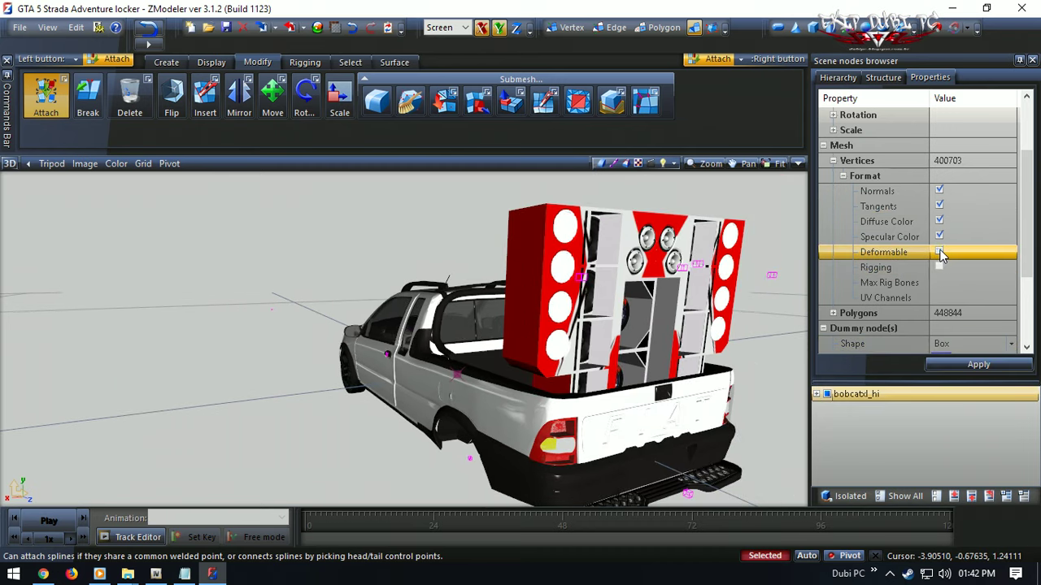
{"action": "left_click", "coordinate": [939, 237]}
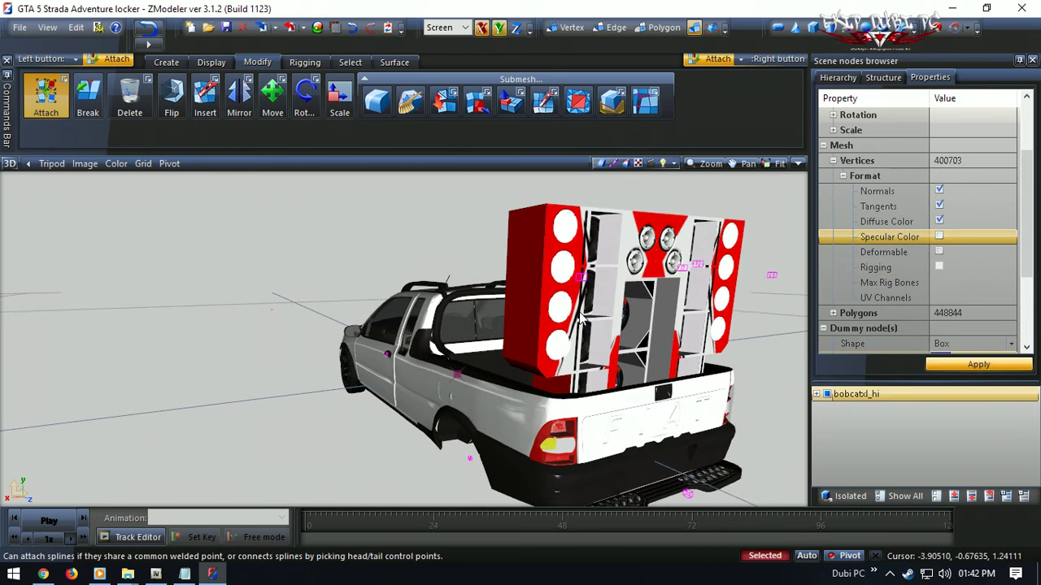
- Examine the pickup's front wheel, body shading and the speaker wall in the cargo bed from several angles
{"action": "middle_click_drag", "start_coordinate": [552, 288], "coordinate": [604, 283]}
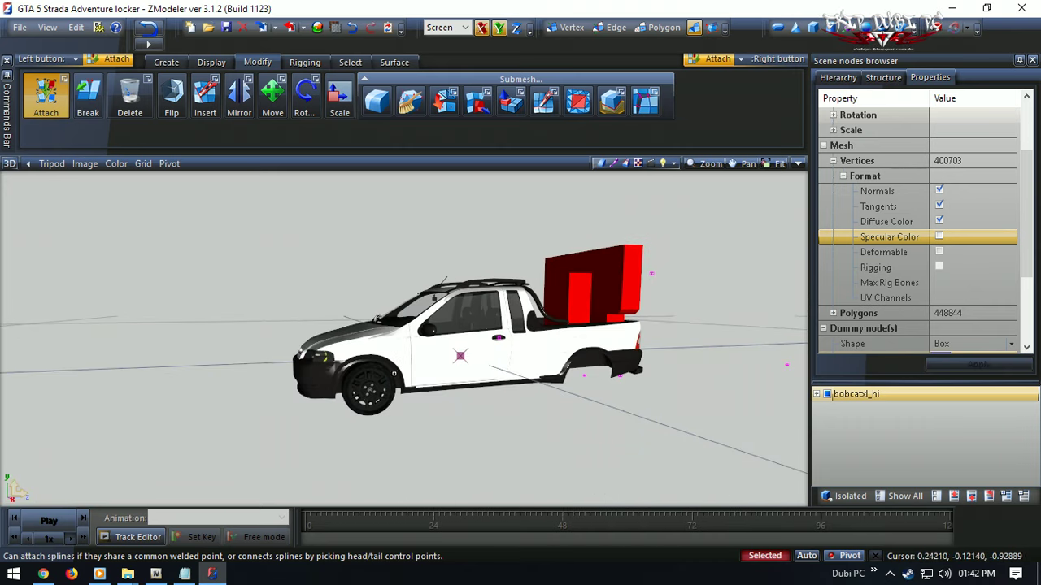
{"action": "scroll", "coordinate": [366, 395], "scroll_direction": "up", "scroll_amount": 8}
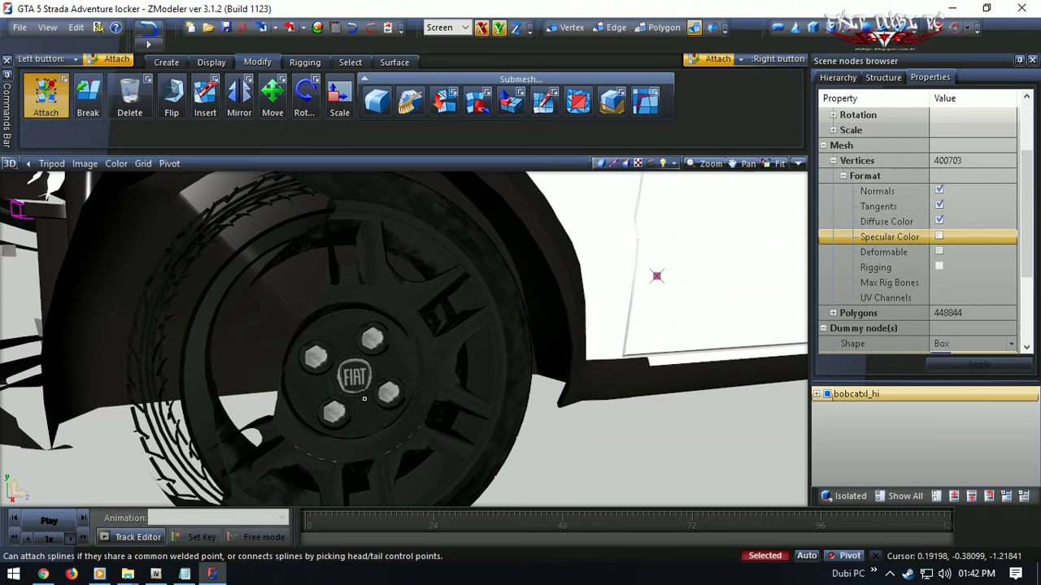
{"action": "scroll", "coordinate": [360, 386], "scroll_direction": "down", "scroll_amount": 8}
{"action": "mouse_move", "coordinate": [337, 384]}
{"action": "middle_mouse_down"}
{"action": "mouse_move", "coordinate": [370, 394]}
{"action": "mouse_move", "coordinate": [360, 405]}
{"action": "mouse_move", "coordinate": [316, 383]}
{"action": "middle_mouse_up"}
{"action": "scroll", "coordinate": [317, 383], "scroll_direction": "down", "scroll_amount": 4}
{"action": "middle_click_drag", "start_coordinate": [473, 336], "coordinate": [517, 273]}
{"action": "scroll", "coordinate": [517, 274], "scroll_direction": "up", "scroll_amount": 3}
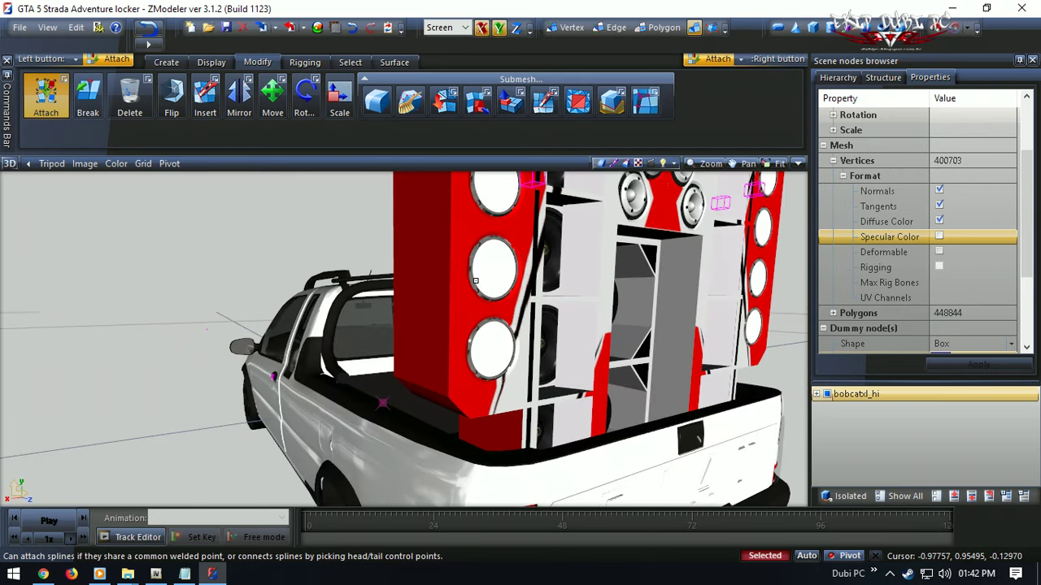
{"action": "scroll", "coordinate": [472, 274], "scroll_direction": "up", "scroll_amount": 2}
{"action": "middle_click_drag", "start_coordinate": [373, 315], "coordinate": [405, 322]}
{"action": "scroll", "coordinate": [405, 322], "scroll_direction": "down", "scroll_amount": 5}
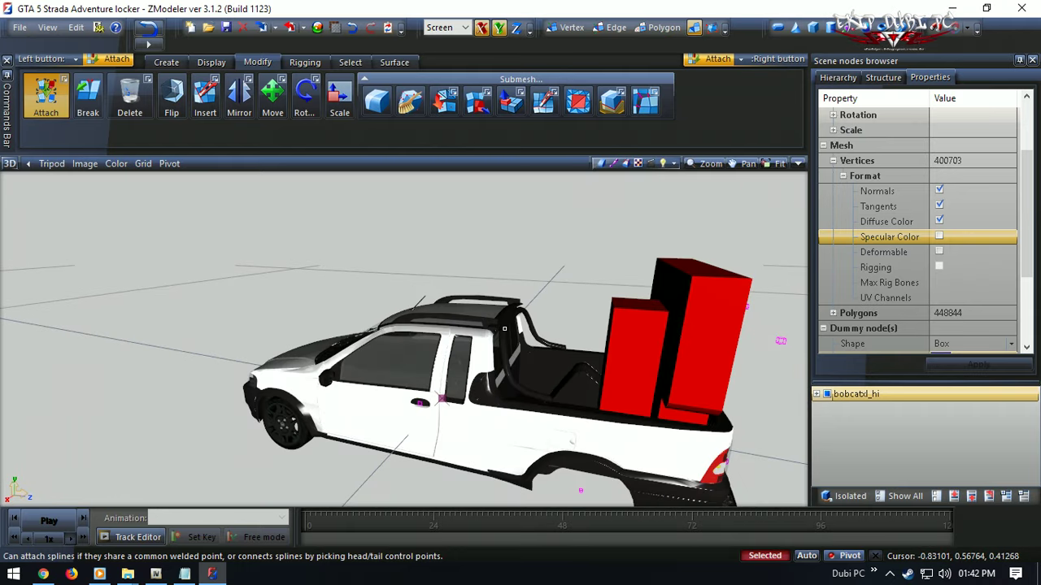
- Restore the four-view layout, deselect the whole bobcatxl_hi model and save the scene
{"action": "left_click", "coordinate": [797, 164]}
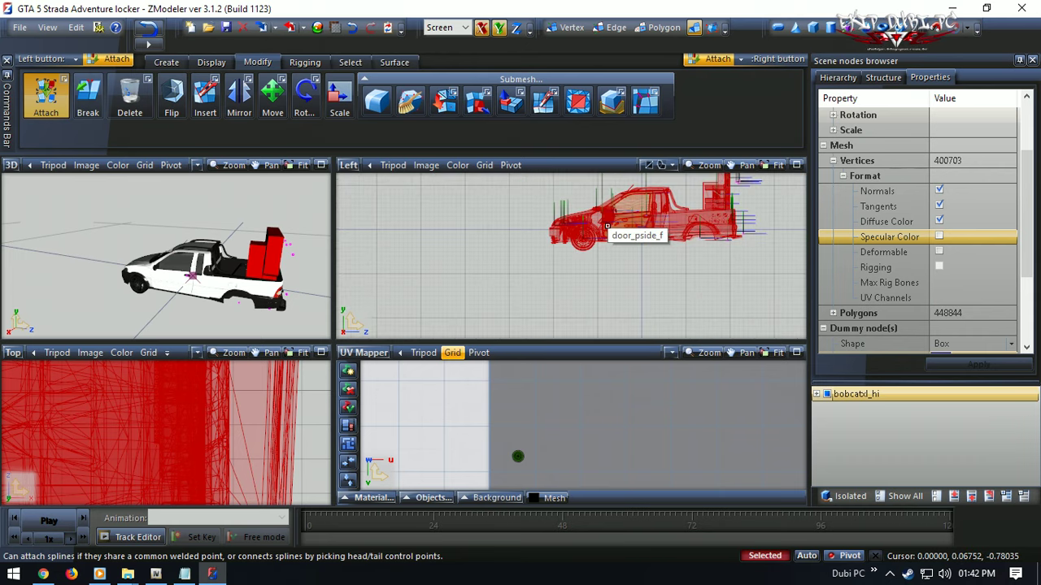
{"action": "left_click", "coordinate": [607, 227]}
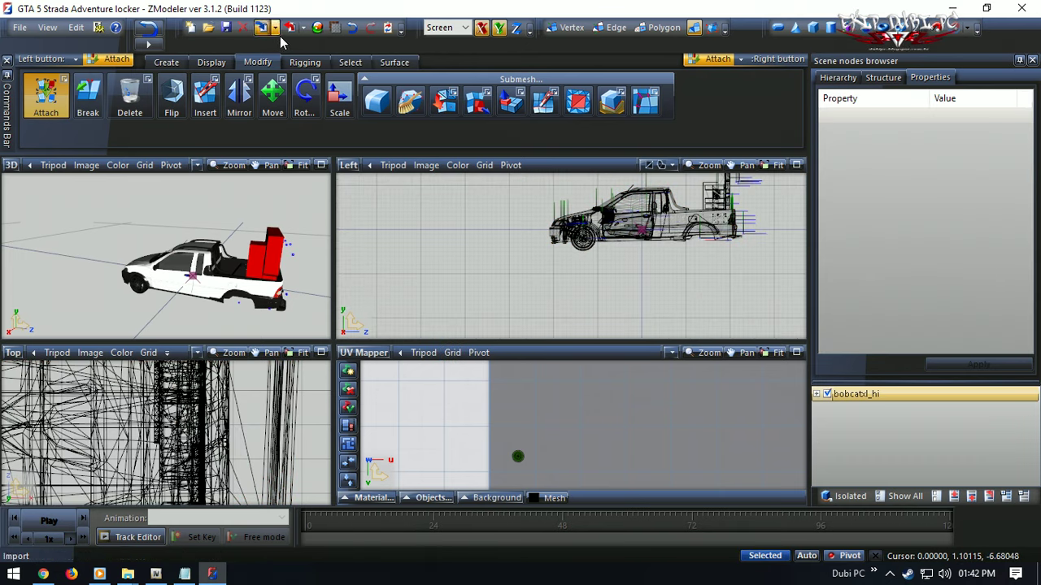
{"action": "left_click", "coordinate": [226, 26]}
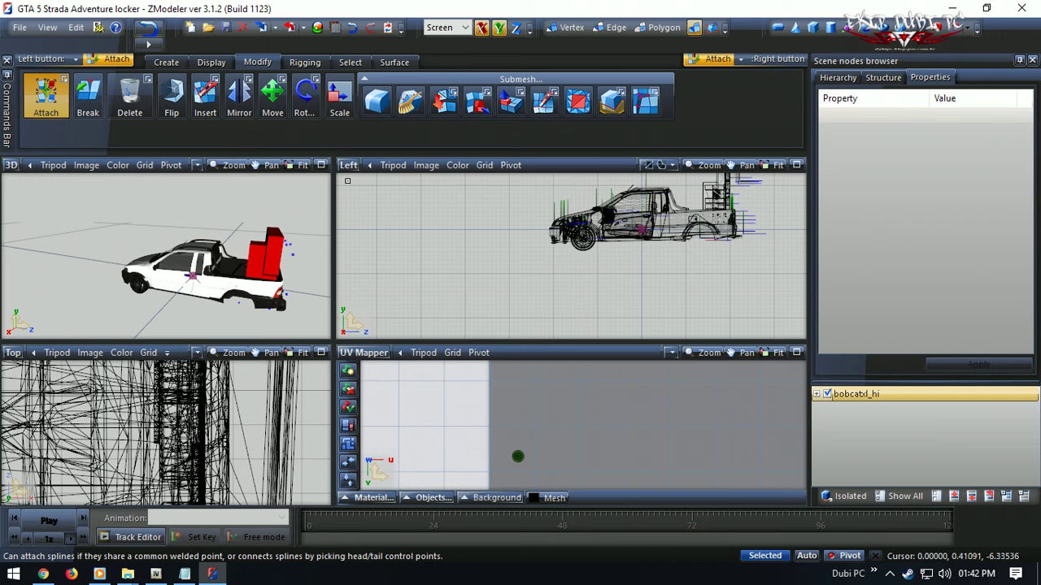
- Start exporting the model as a GTA Rage model and browse from the desktop to the Postar com Video folder
{"action": "left_click", "coordinate": [294, 27]}
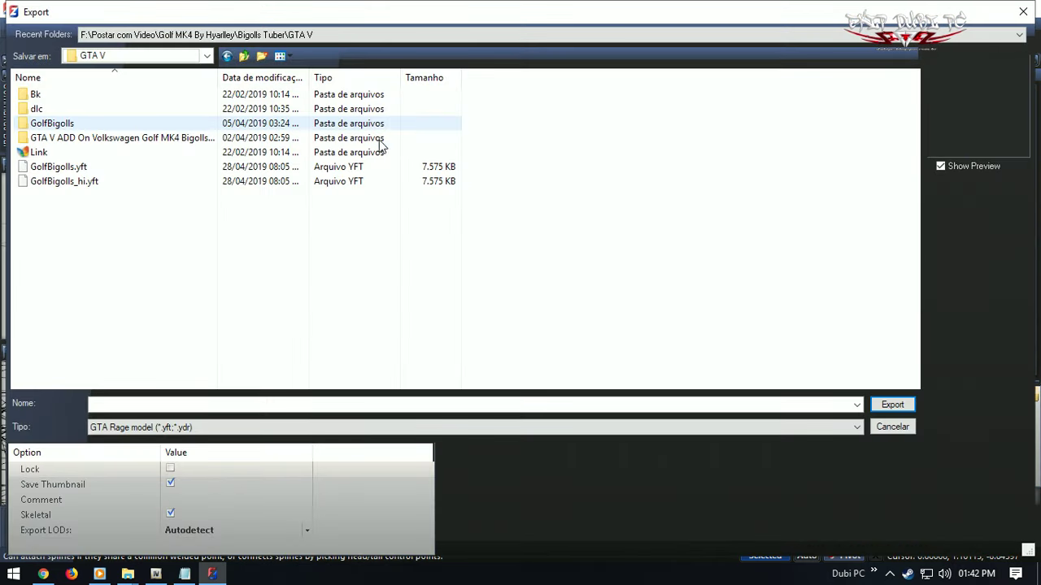
{"action": "left_click", "coordinate": [226, 56]}
{"action": "left_click", "coordinate": [243, 56]}
{"action": "left_click", "coordinate": [243, 56]}
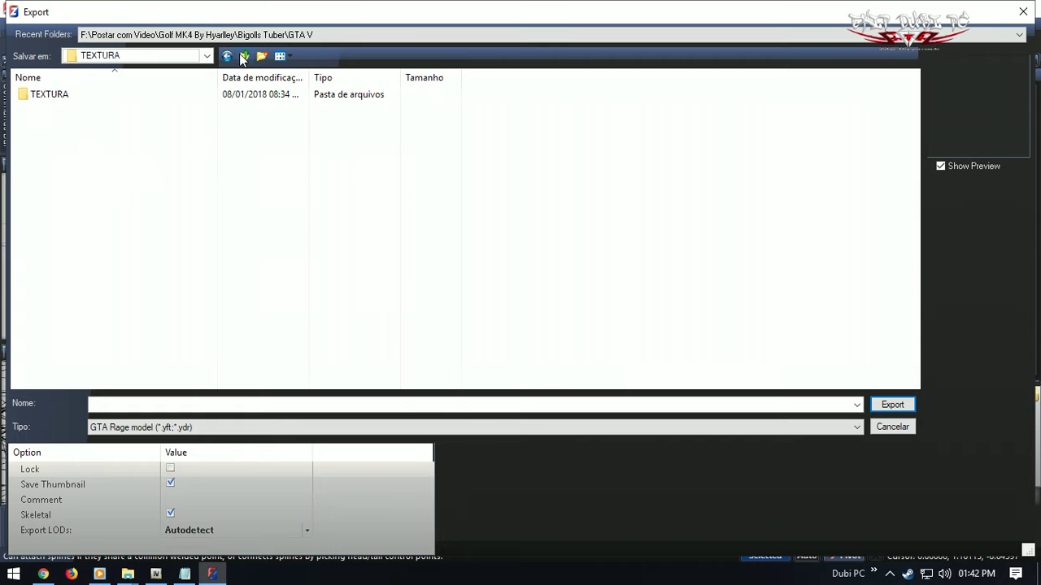
{"action": "left_click", "coordinate": [243, 56]}
{"action": "left_click", "coordinate": [243, 56]}
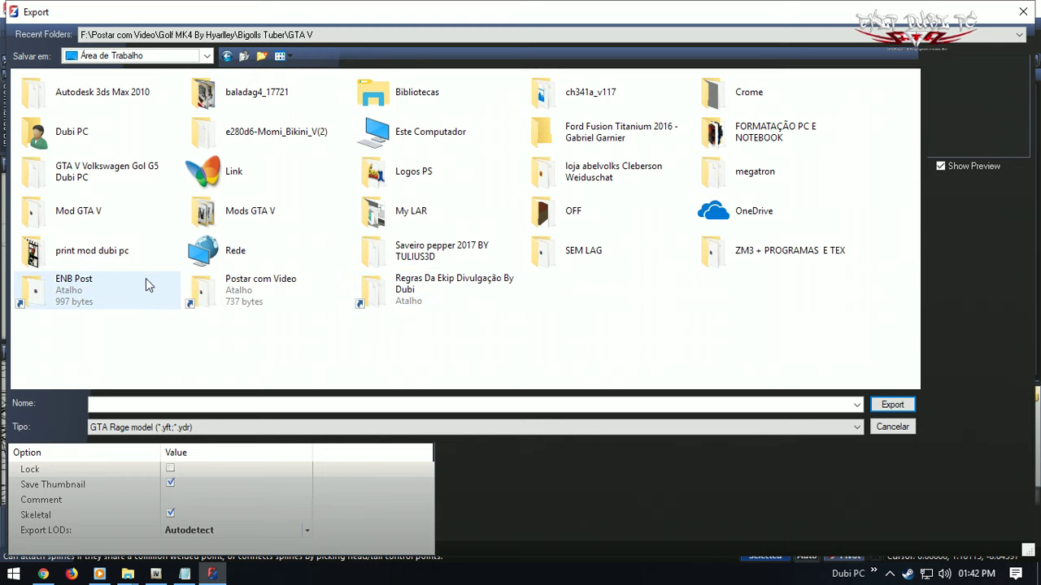
{"action": "double_click", "coordinate": [288, 302]}
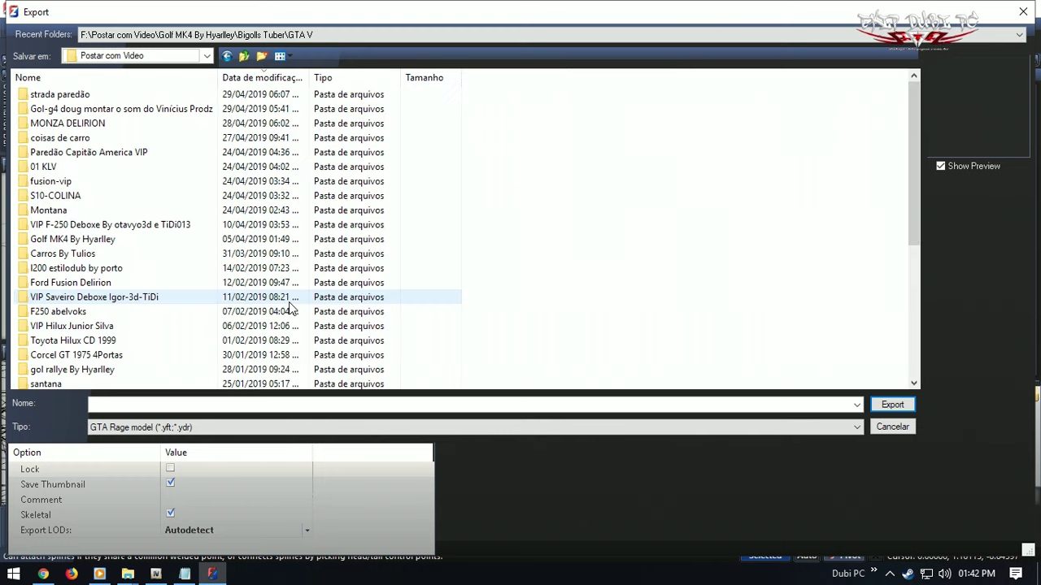